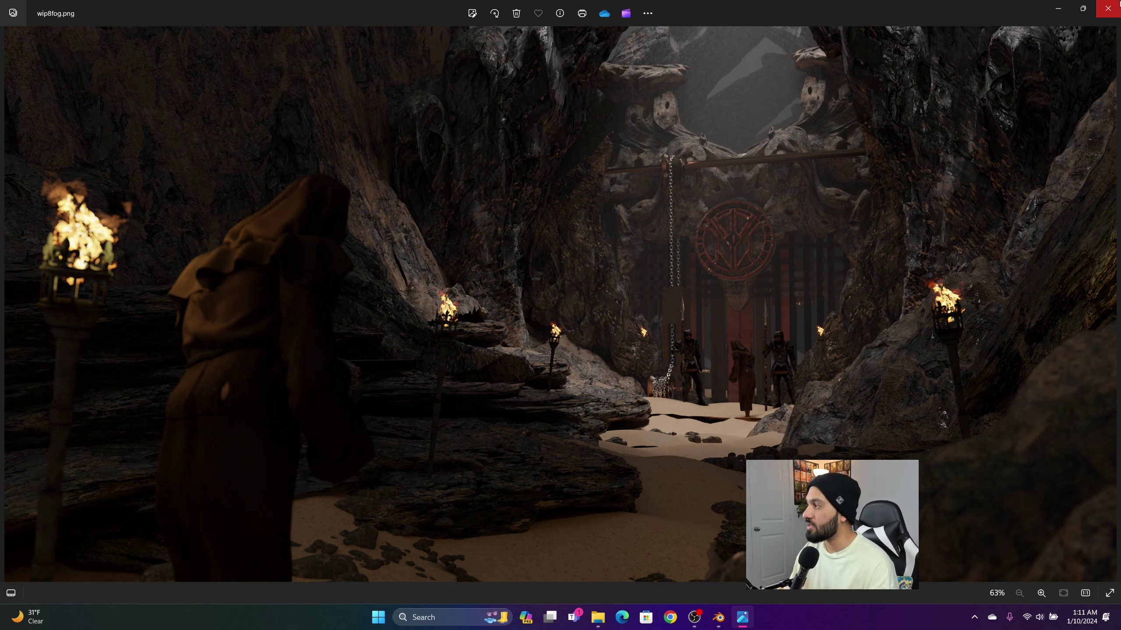
# - Switch to Blender, set the render engine to EEVEE and show the camera viewport in rendered shading
pyautogui.click(1058, 9)
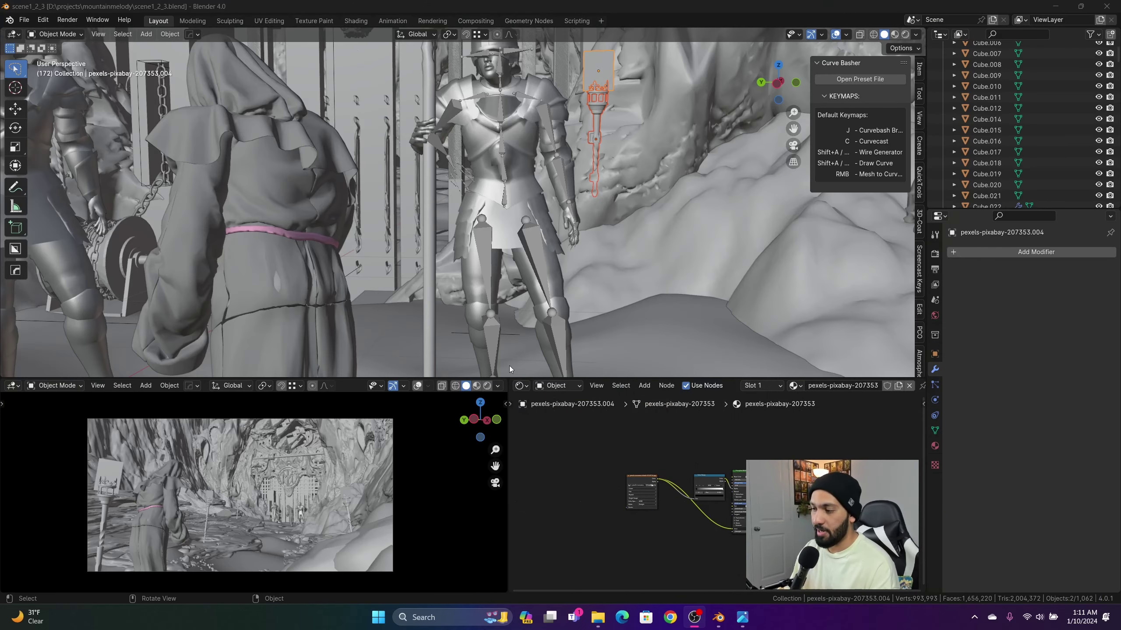
pyautogui.click(935, 317)
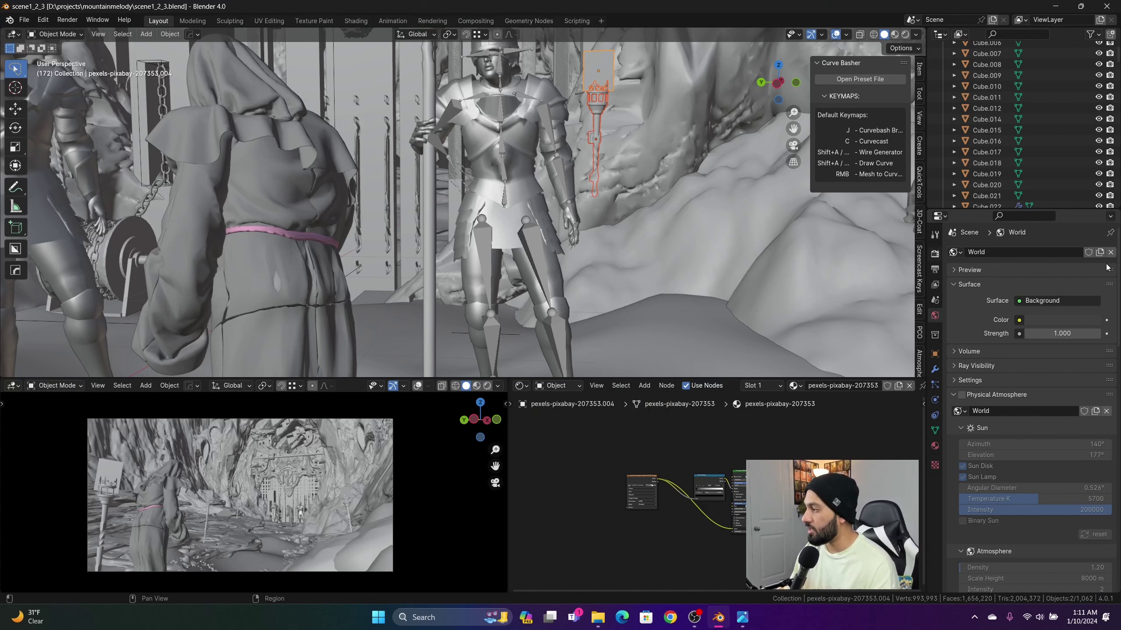
pyautogui.click(935, 254)
pyautogui.click(1065, 253)
pyautogui.click(1071, 265)
pyautogui.click(934, 315)
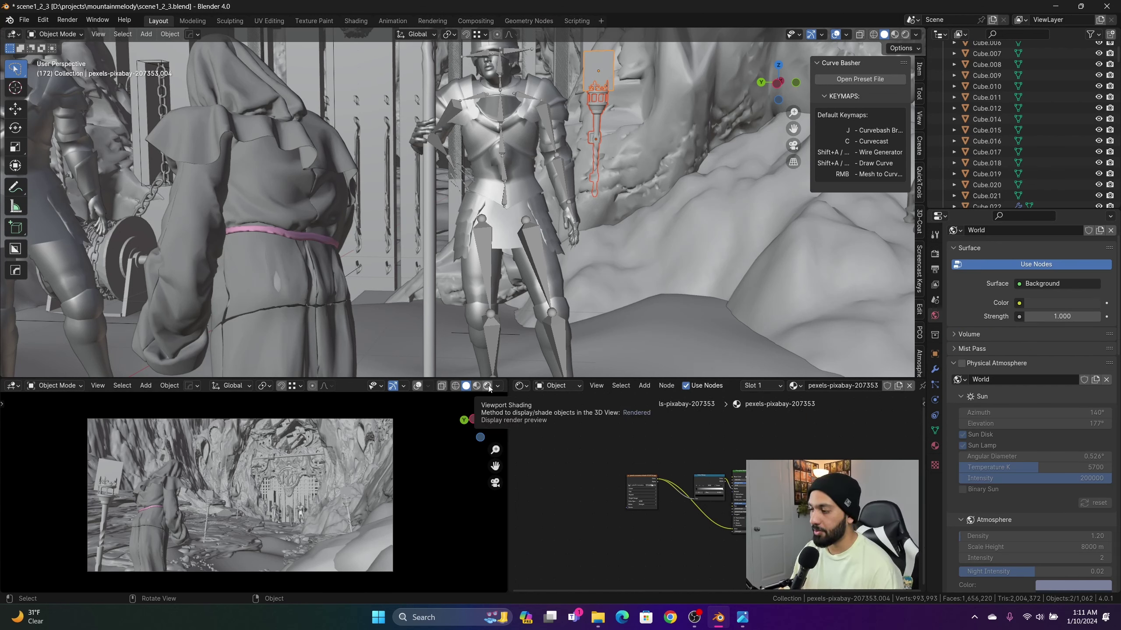
pyautogui.click(487, 386)
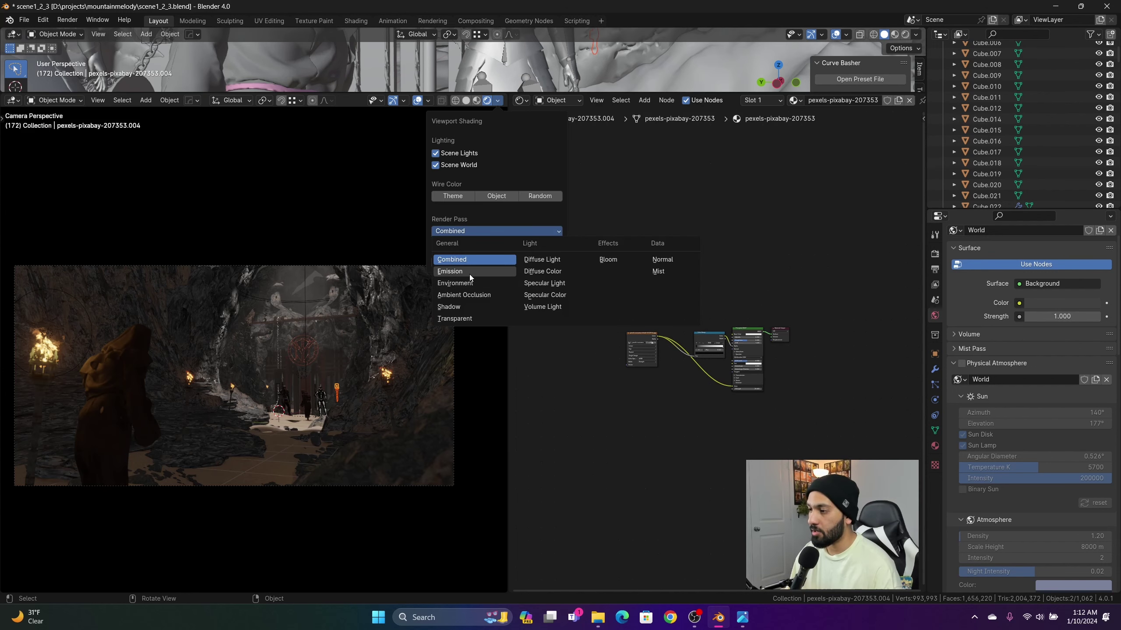
# - Display the Emission render pass in the camera viewport and hide the viewport overlays
pyautogui.click(469, 272)
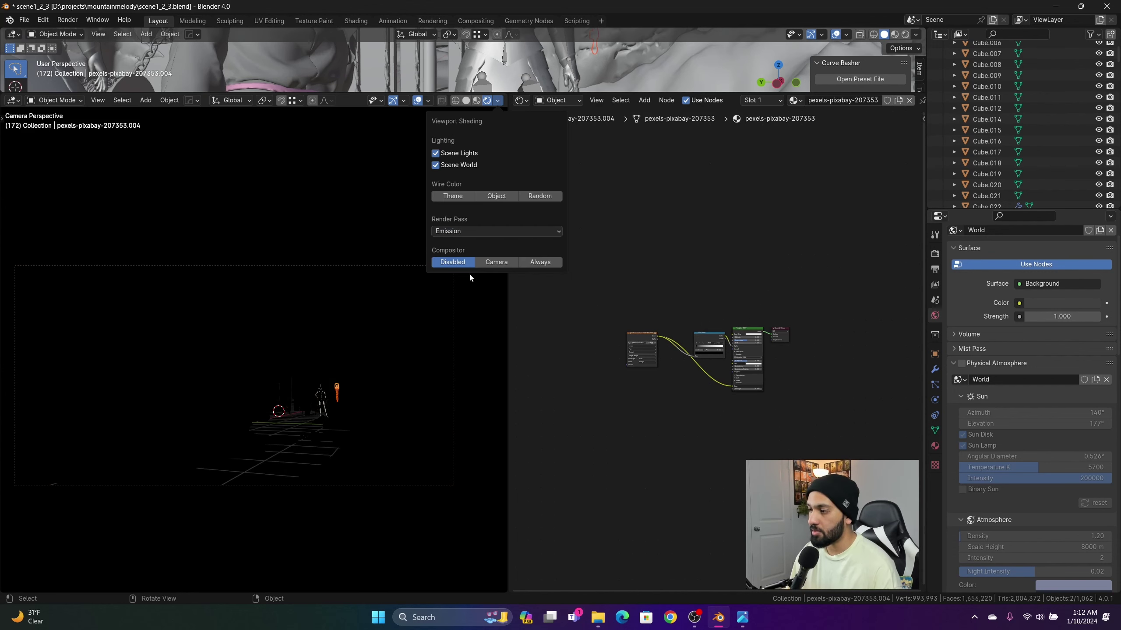
pyautogui.click(483, 232)
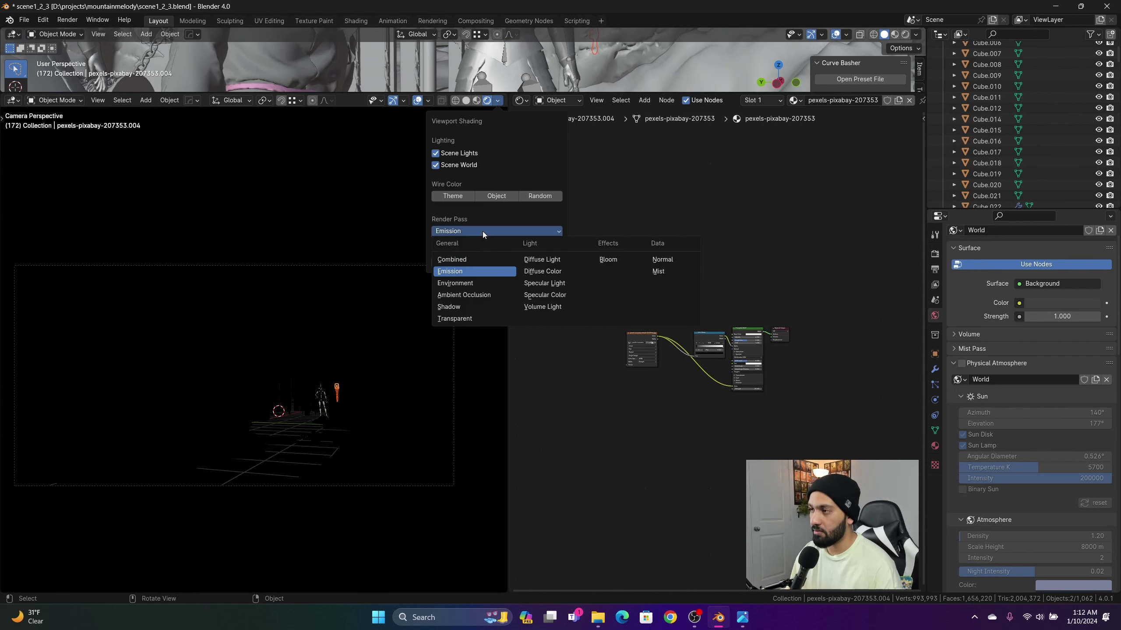
pyautogui.click(415, 100)
pyautogui.click(497, 101)
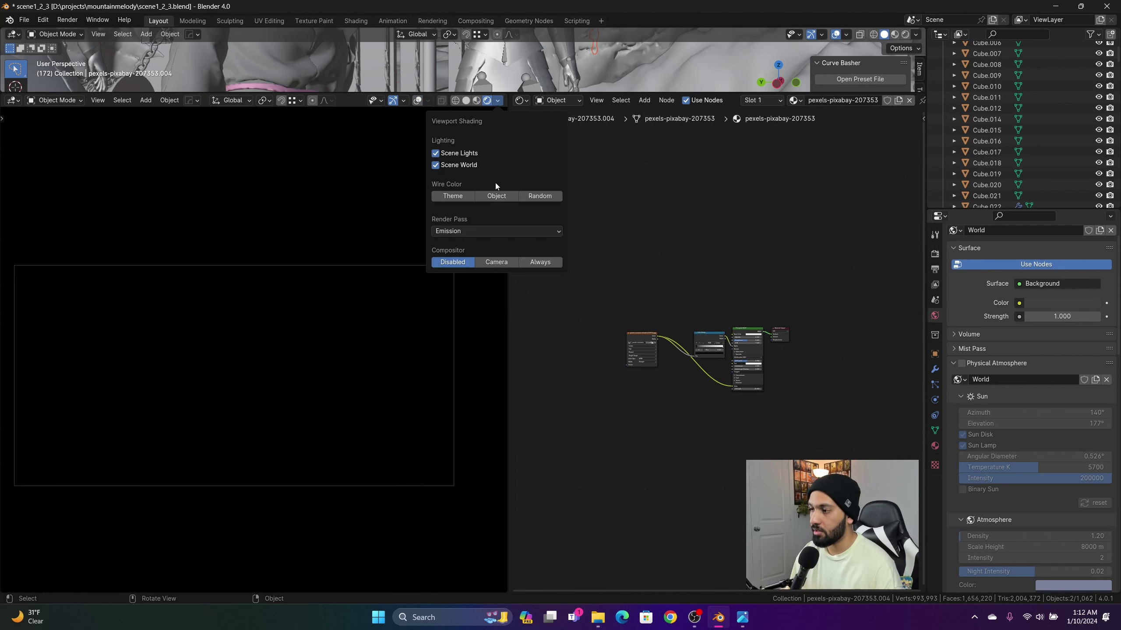
# - Check the Environment render pass in the camera viewport and switch to the Ambient Occlusion pass
pyautogui.click(473, 231)
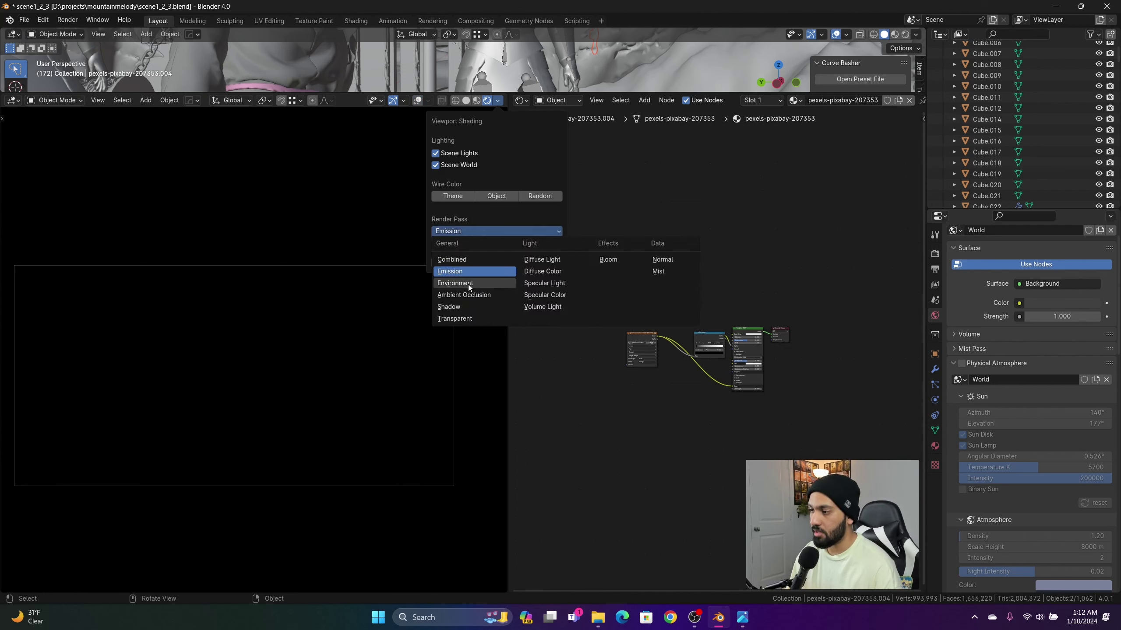
pyautogui.click(468, 283)
pyautogui.click(490, 231)
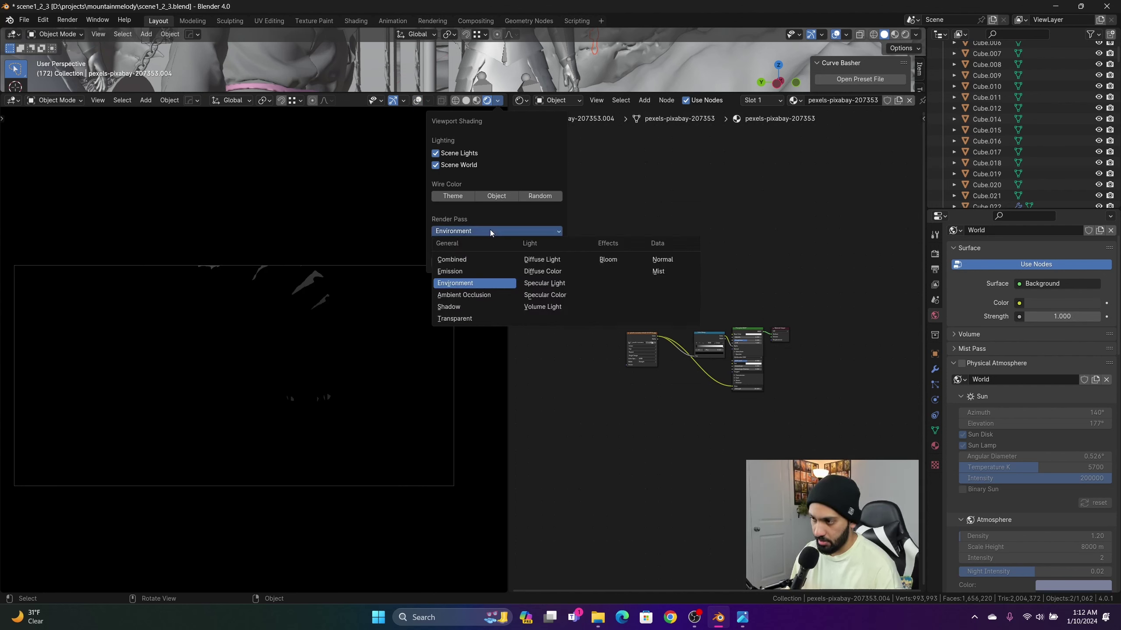
pyautogui.click(478, 295)
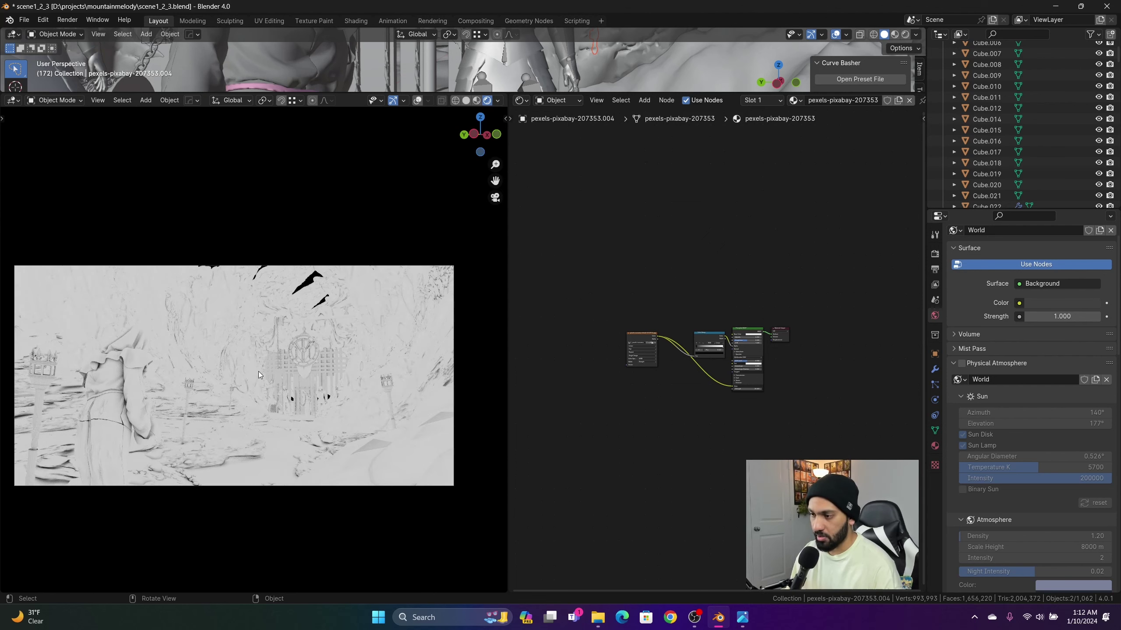
# - Collapse the world's Physical Atmosphere settings and set the EEVEE ambient occlusion distance to 0.37 m
pyautogui.scroll(-1, 994, 388)
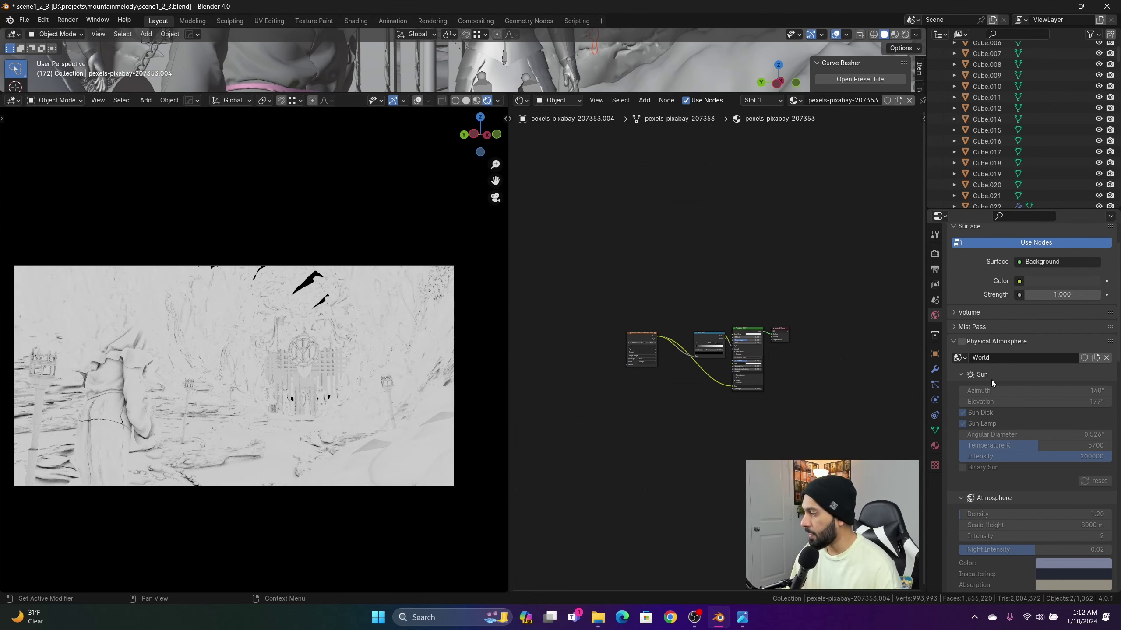
pyautogui.scroll(2, 979, 395)
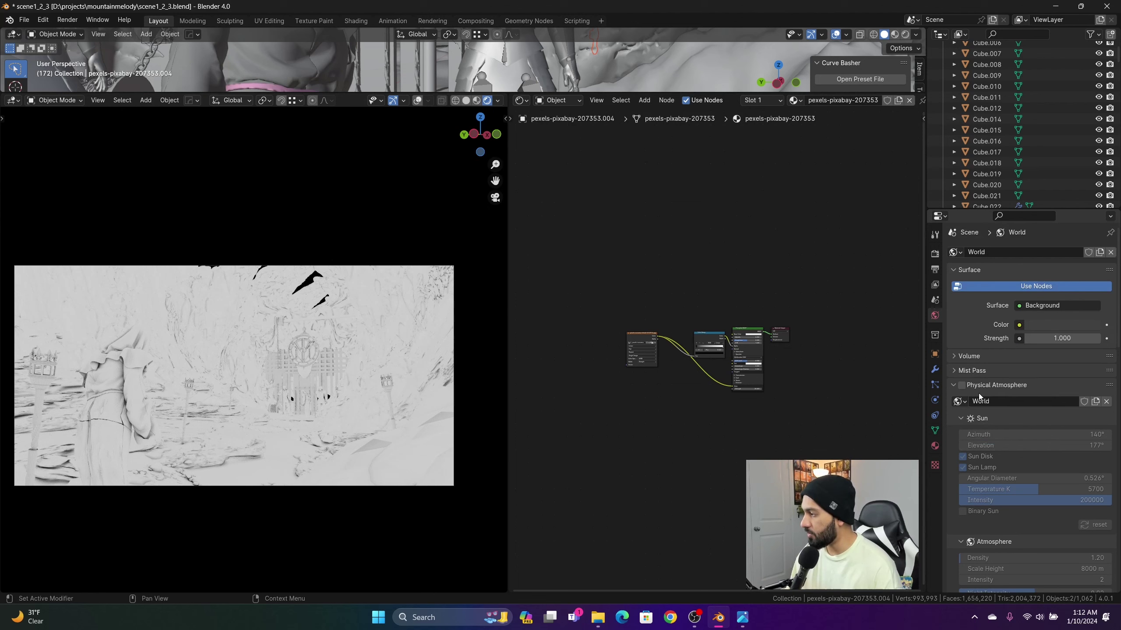
pyautogui.click(952, 385)
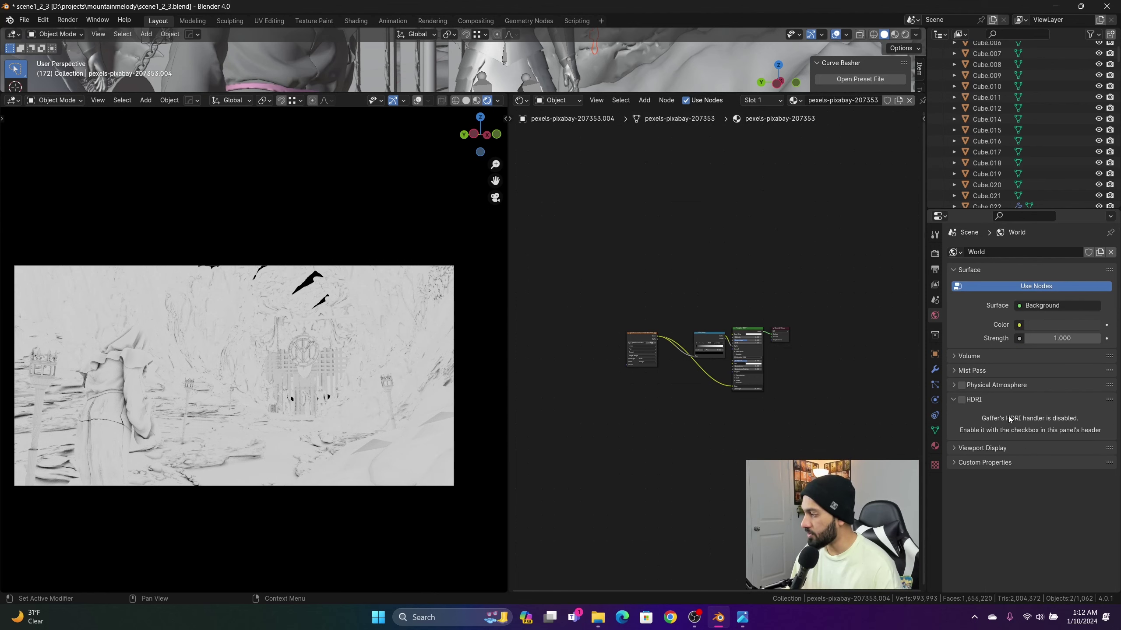
pyautogui.click(934, 270)
pyautogui.click(935, 285)
pyautogui.click(934, 258)
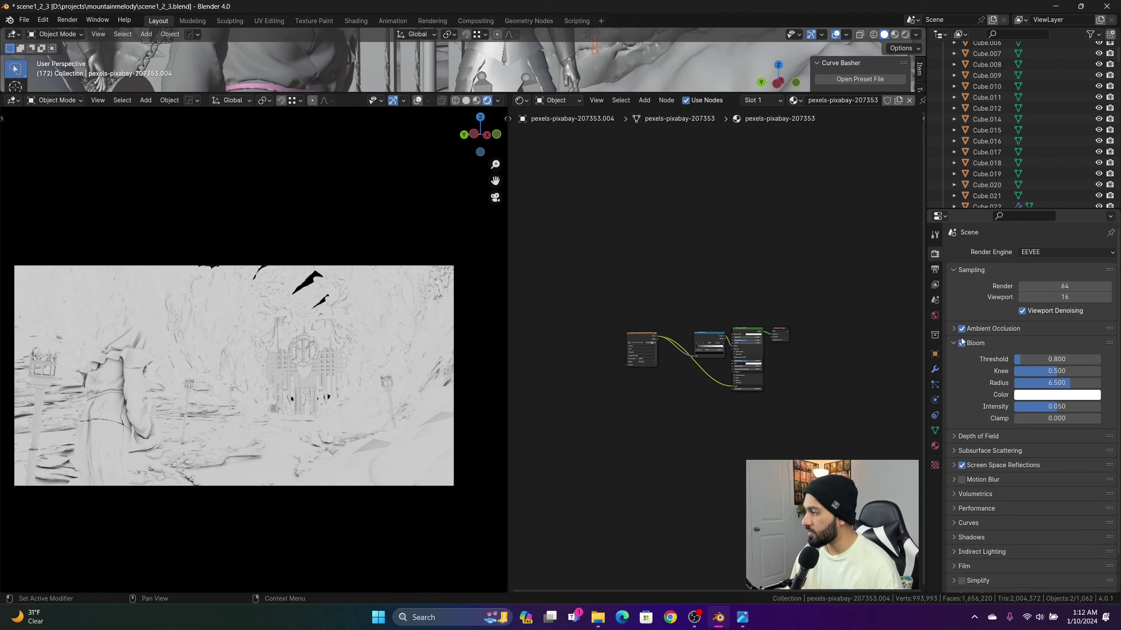
pyautogui.click(952, 328)
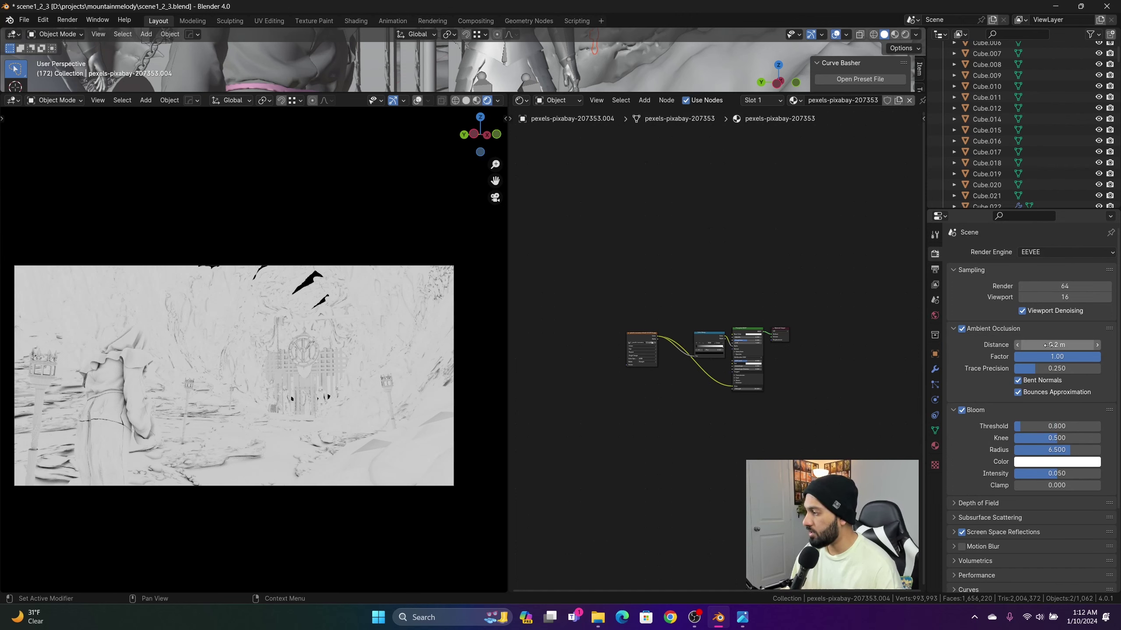
pyautogui.moveTo(1056, 345)
pyautogui.mouseDown()
pyautogui.moveTo(1084, 345)
pyautogui.moveTo(1066, 344)
pyautogui.mouseUp()
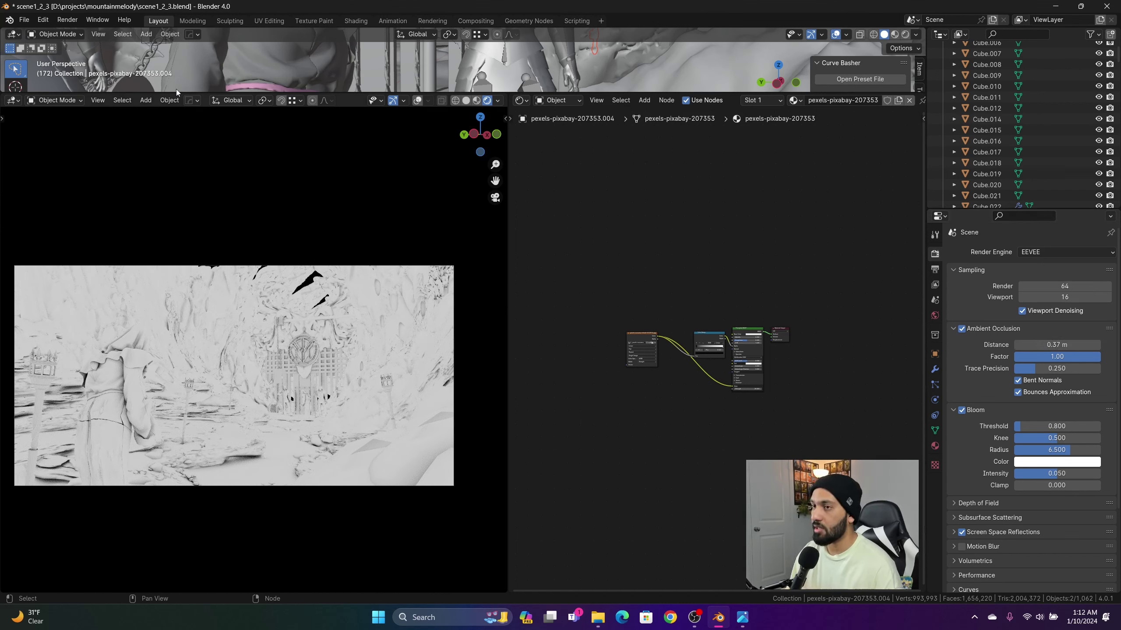
# - Render the Ambient Occlusion pass as a viewport image and save the result
pyautogui.click(97, 100)
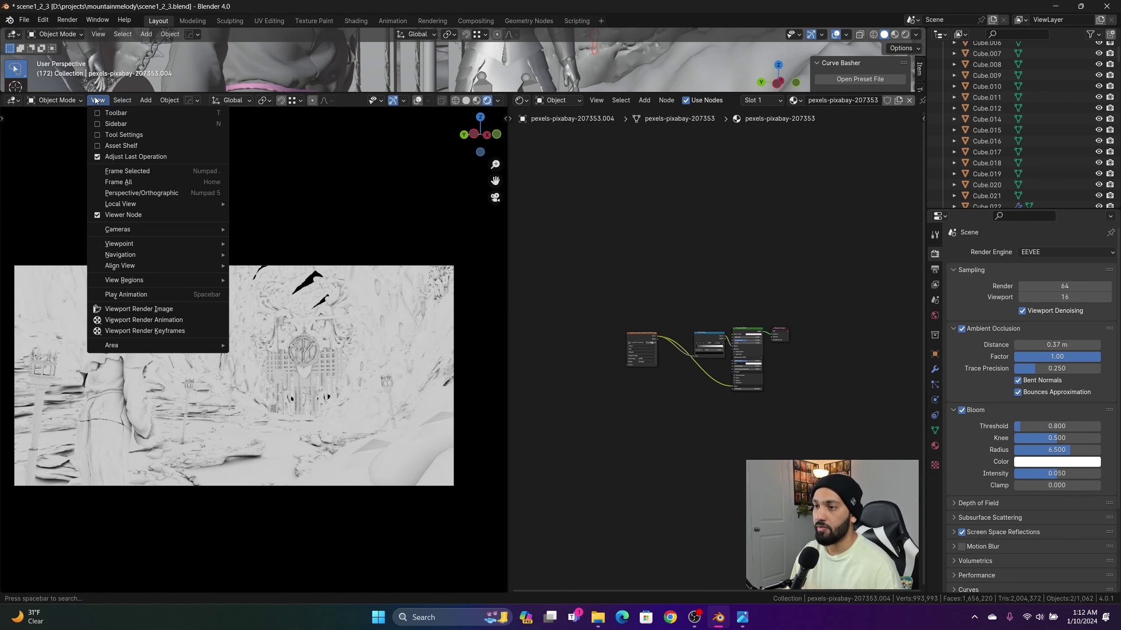
pyautogui.click(175, 313)
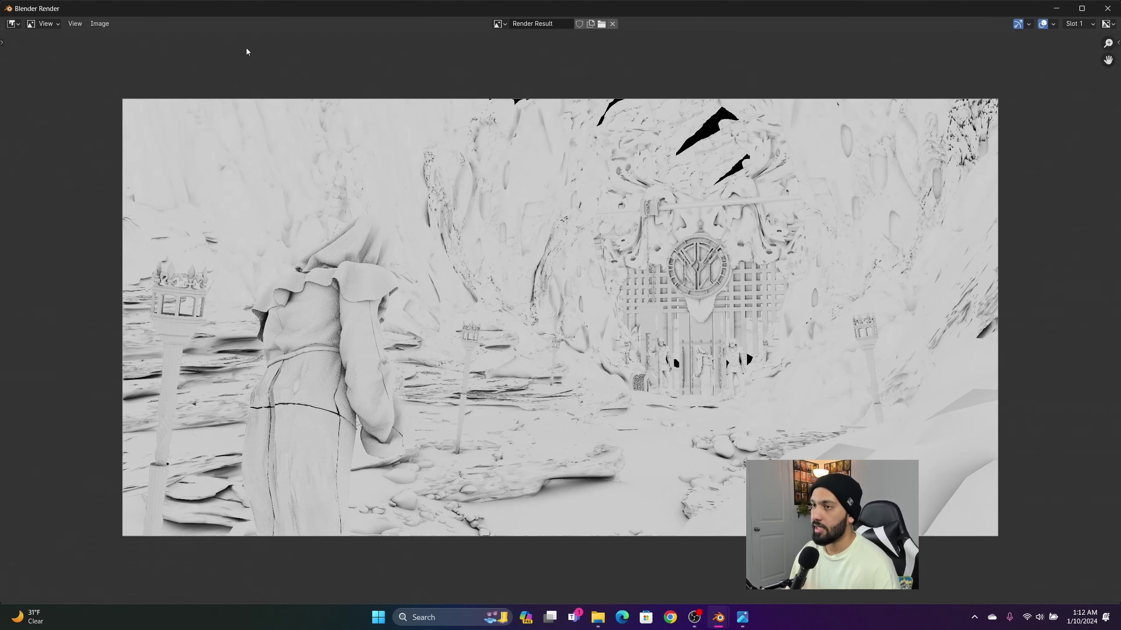
pyautogui.click(92, 24)
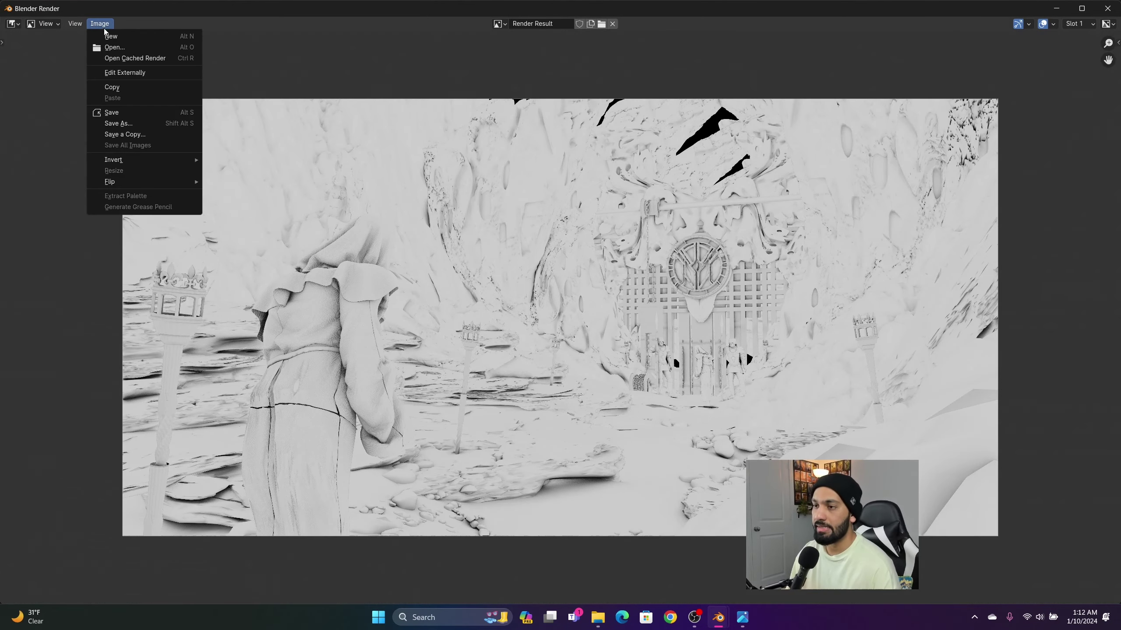
pyautogui.click(178, 116)
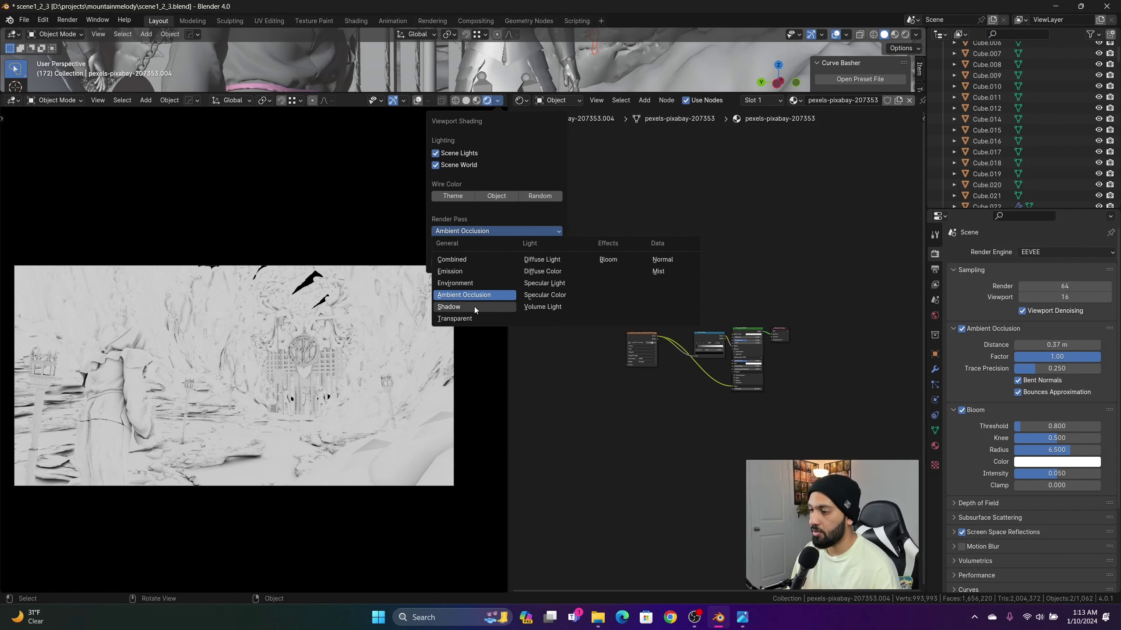
# - Check the Shadow pass in the camera viewport and switch to the Transparent pass for a viewport render
pyautogui.click(475, 307)
pyautogui.click(490, 233)
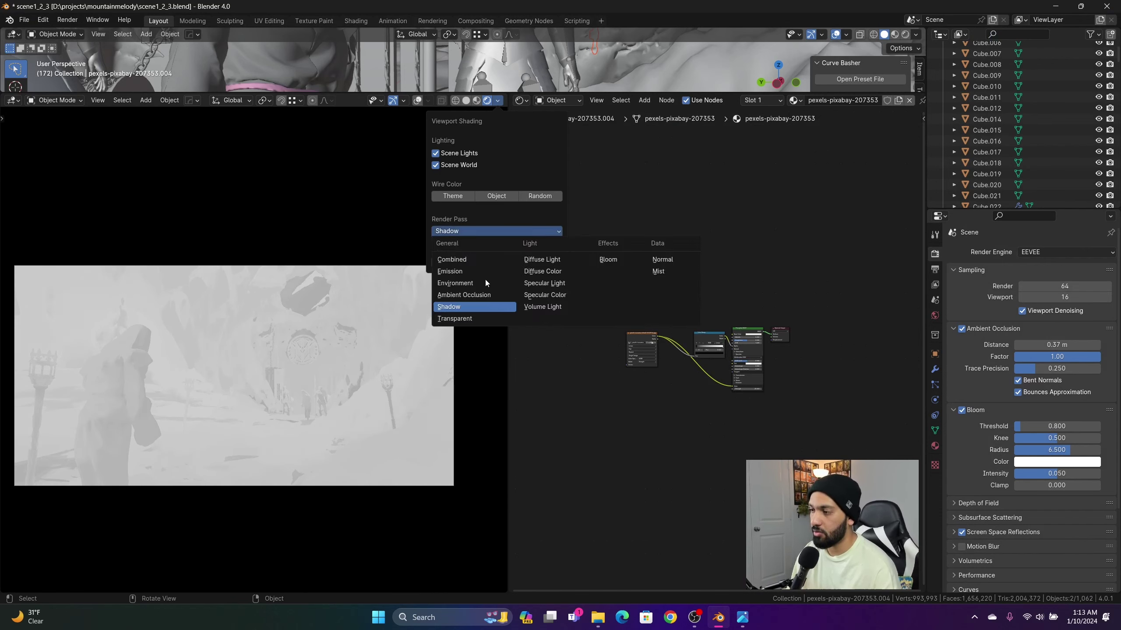
pyautogui.click(469, 320)
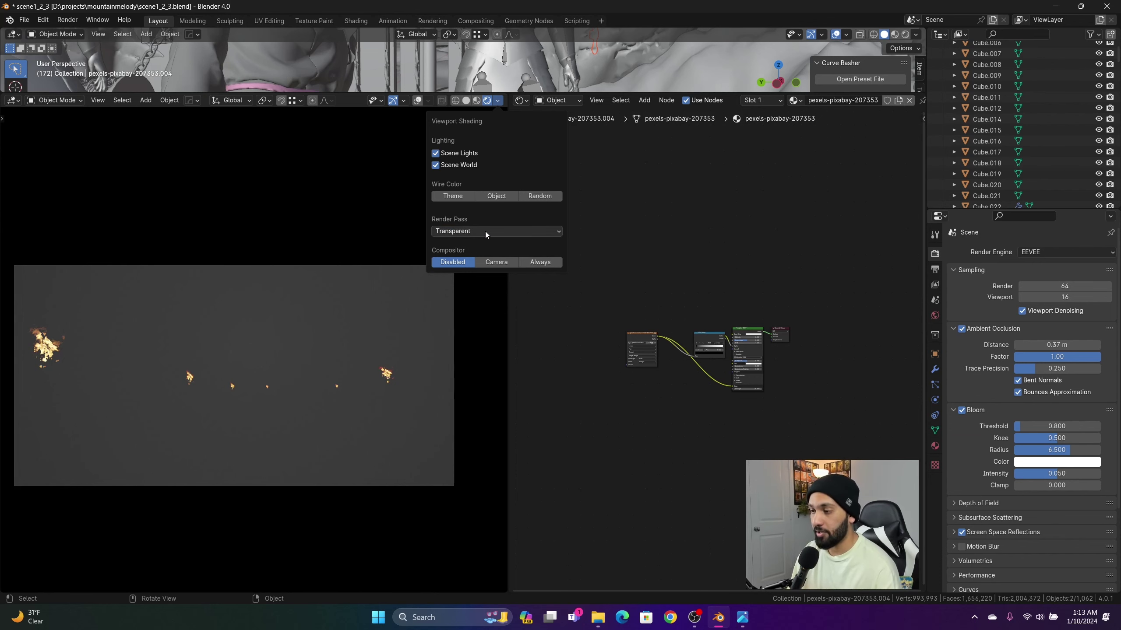
pyautogui.click(97, 100)
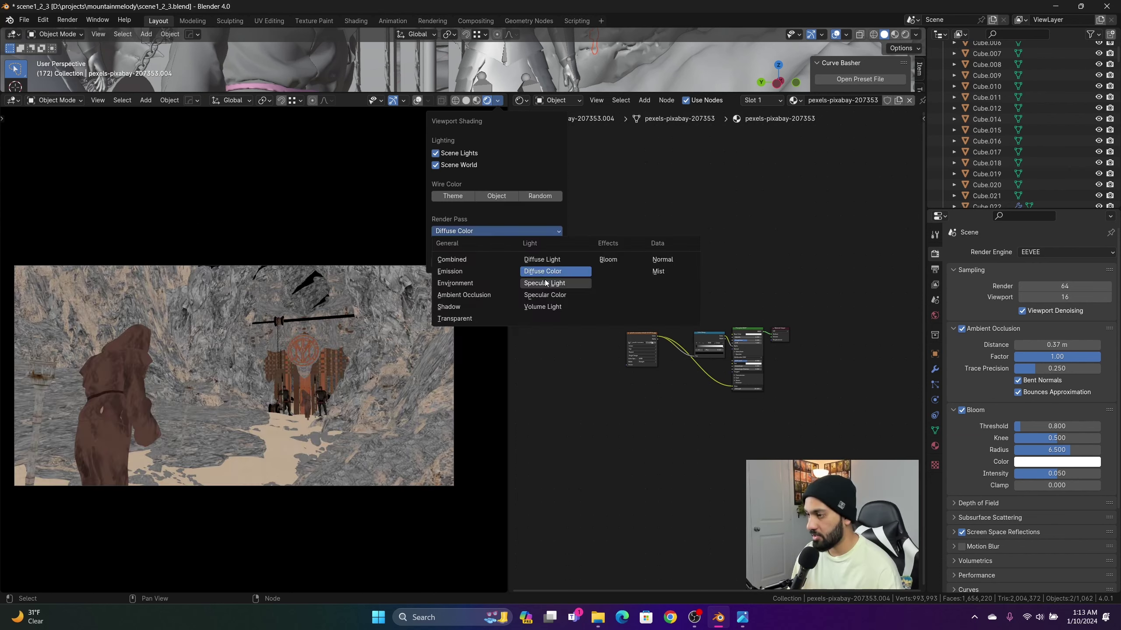
# - Display the Specular Light, Specular Color and Volume Light passes one after another in the camera viewport
pyautogui.click(546, 283)
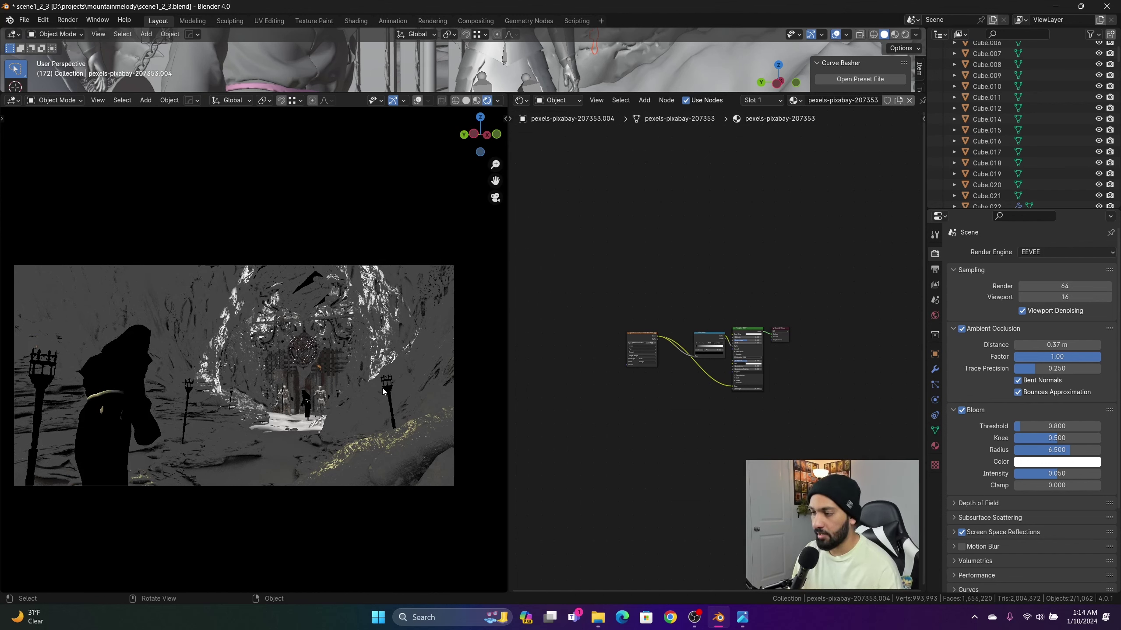
pyautogui.click(98, 101)
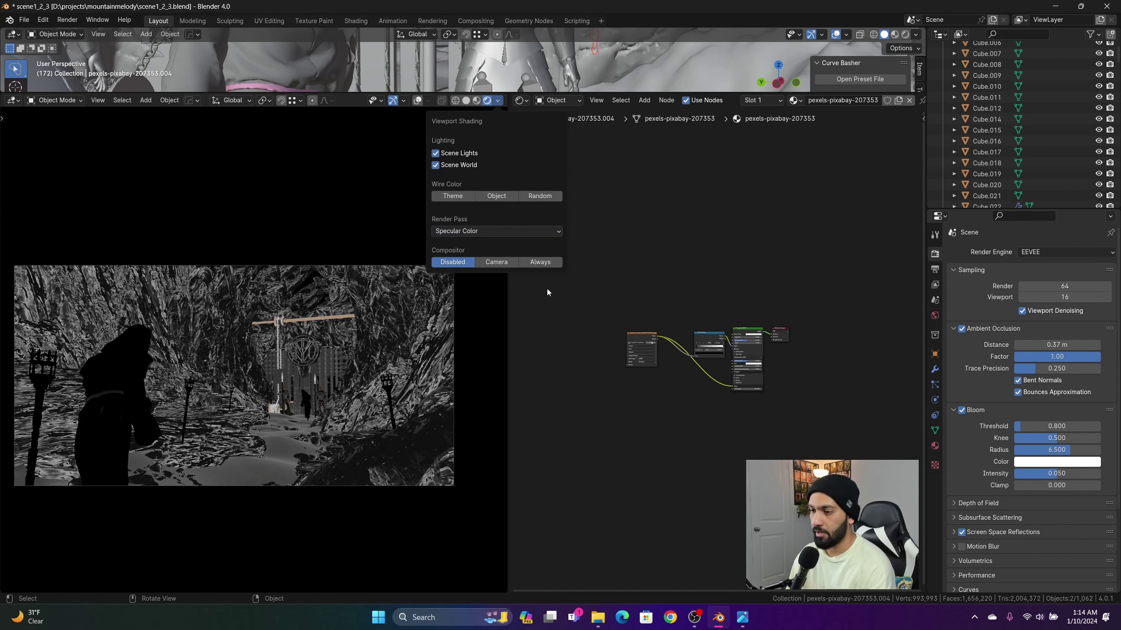
pyautogui.click(506, 228)
pyautogui.click(576, 308)
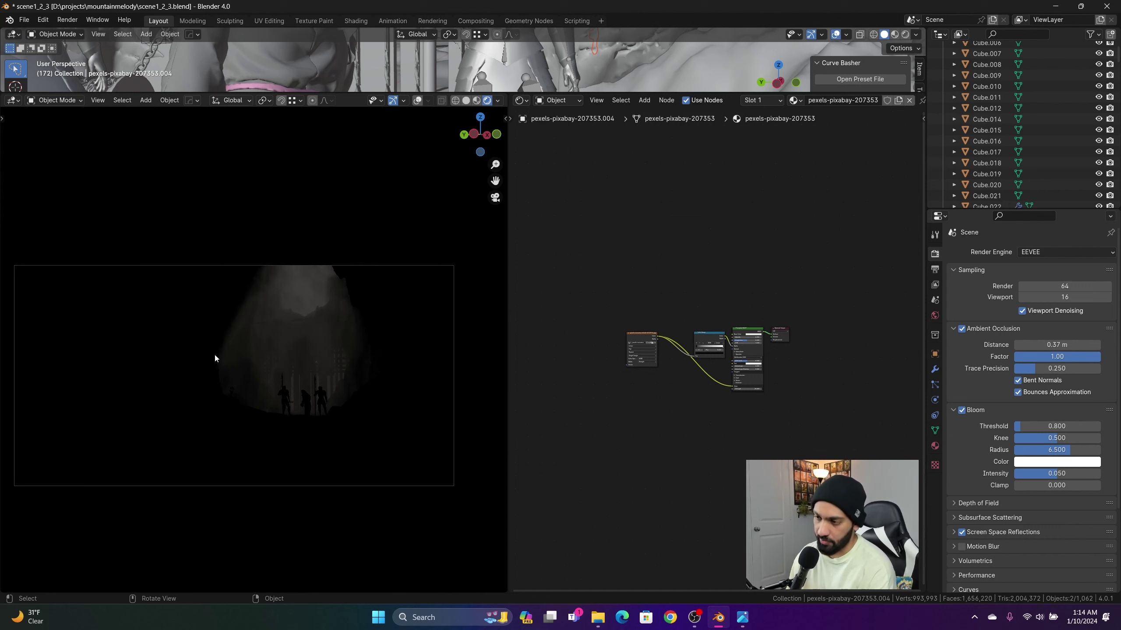
pyautogui.click(98, 100)
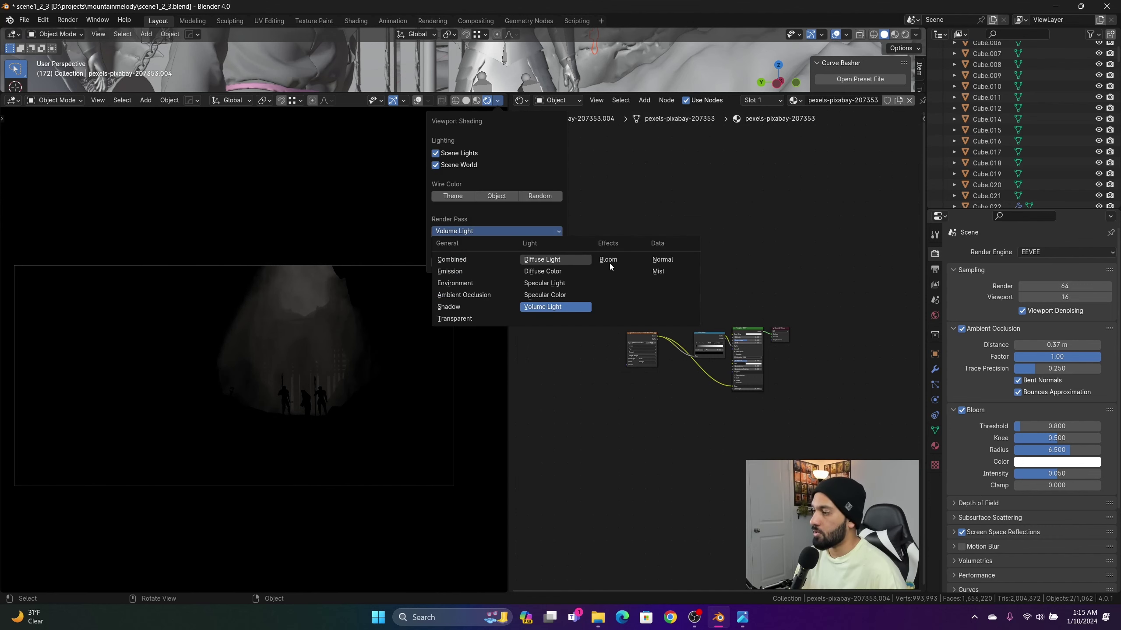
# - Check the Bloom pass, switch to the Normal pass and render it as a viewport image, closing the result
pyautogui.click(610, 260)
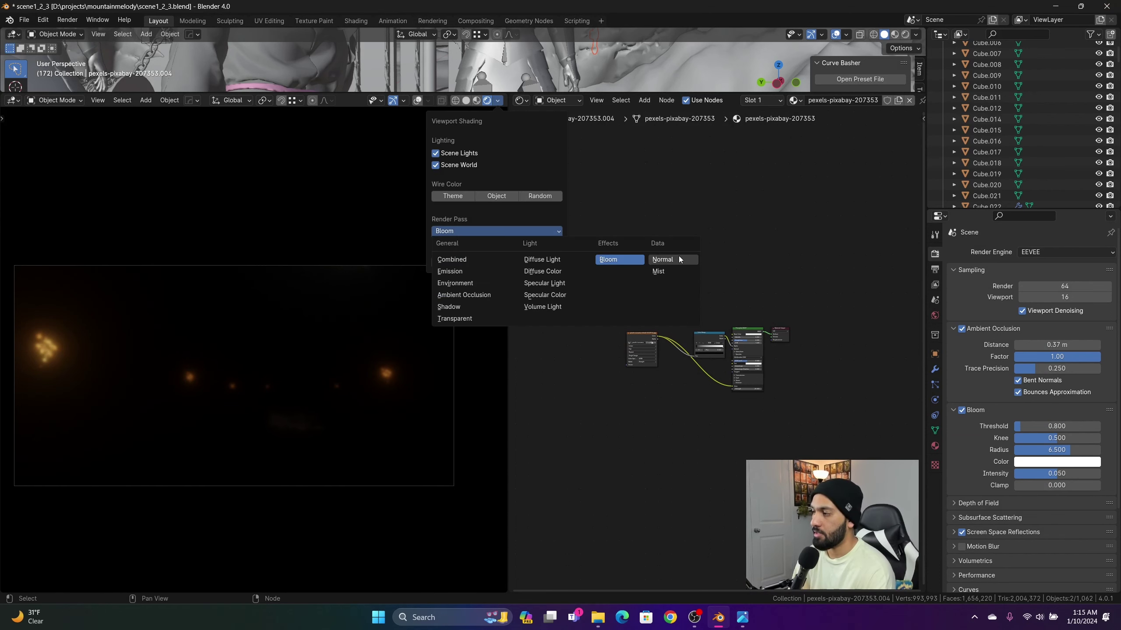
pyautogui.click(613, 260)
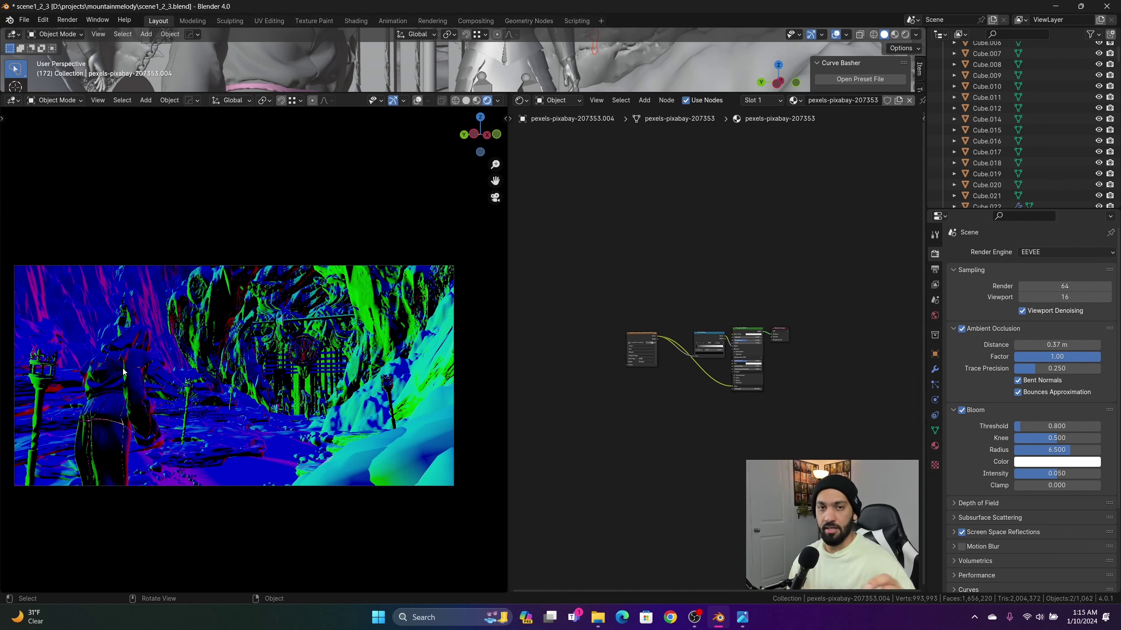
pyautogui.click(98, 100)
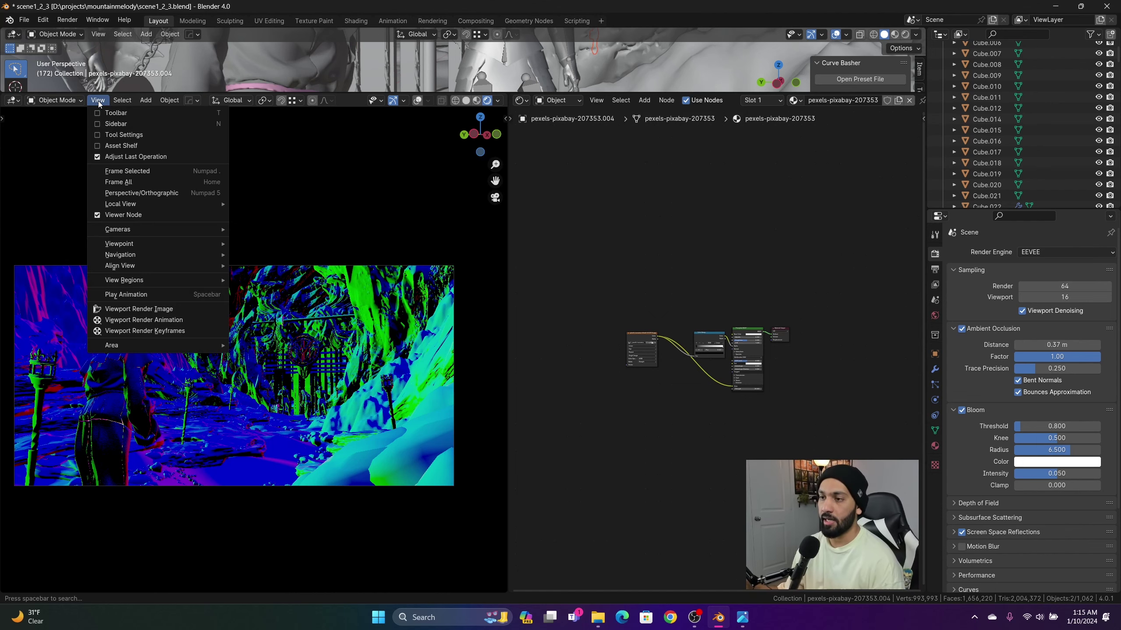
pyautogui.click(177, 310)
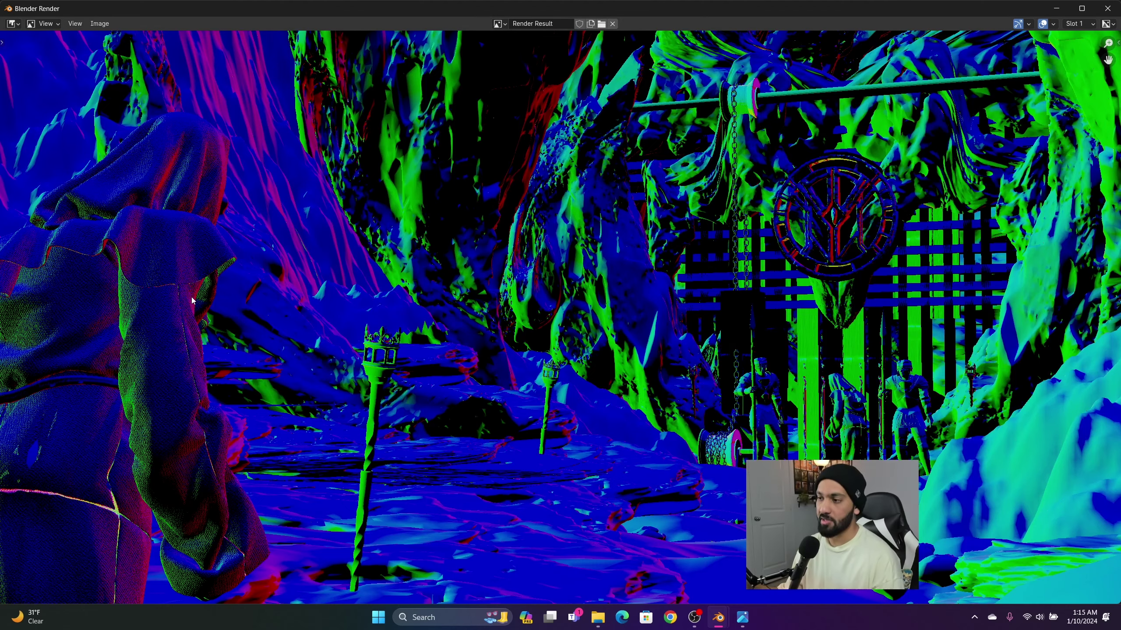
pyautogui.press('Escape')
# - Switch the camera viewport's render pass to Mist
pyautogui.click(498, 100)
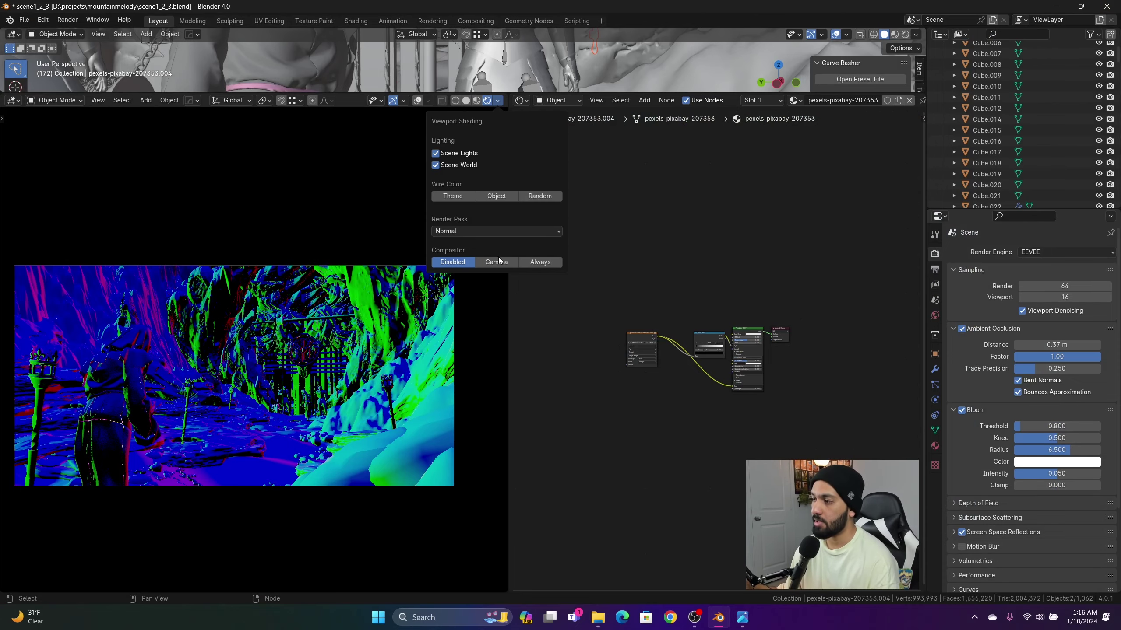
pyautogui.click(499, 230)
pyautogui.click(674, 273)
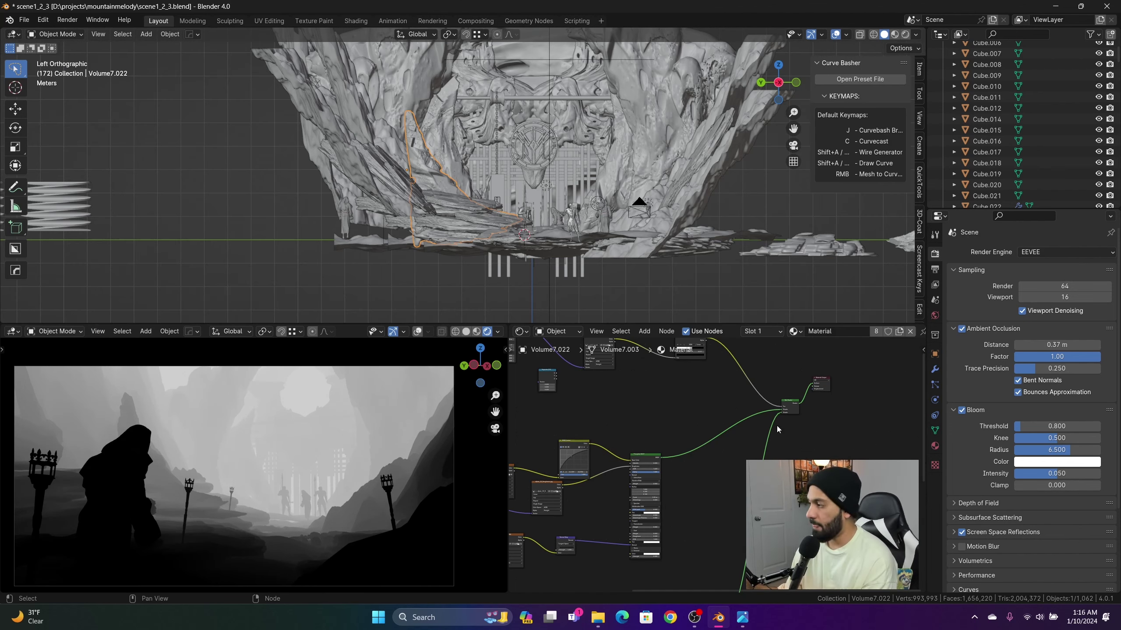
pyautogui.scroll(-3, 974, 449)
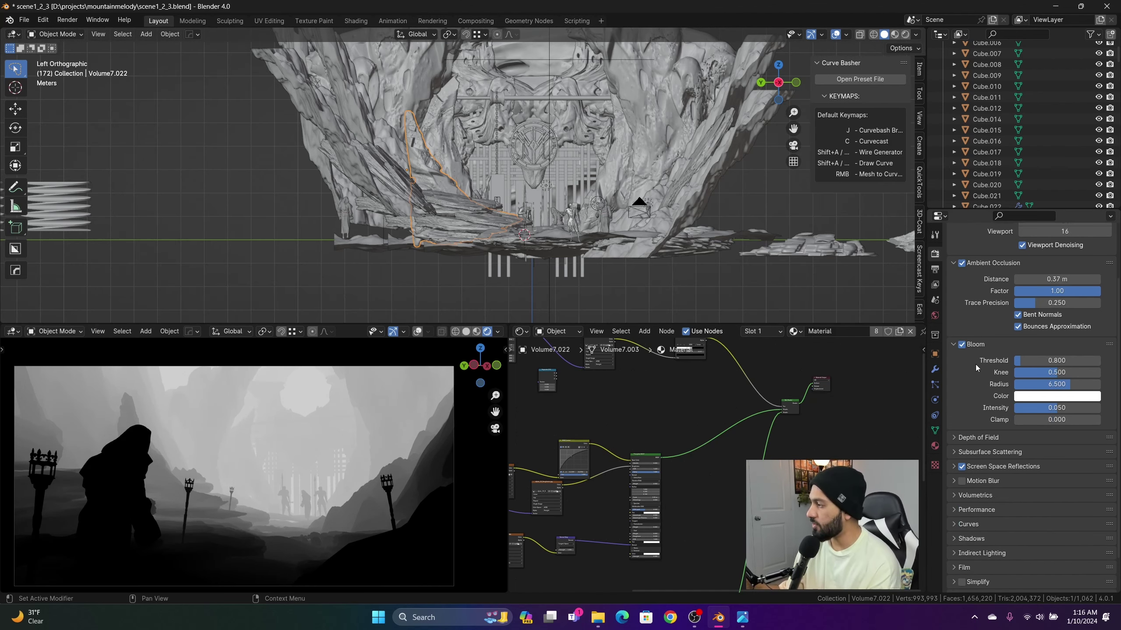
pyautogui.scroll(2, 957, 363)
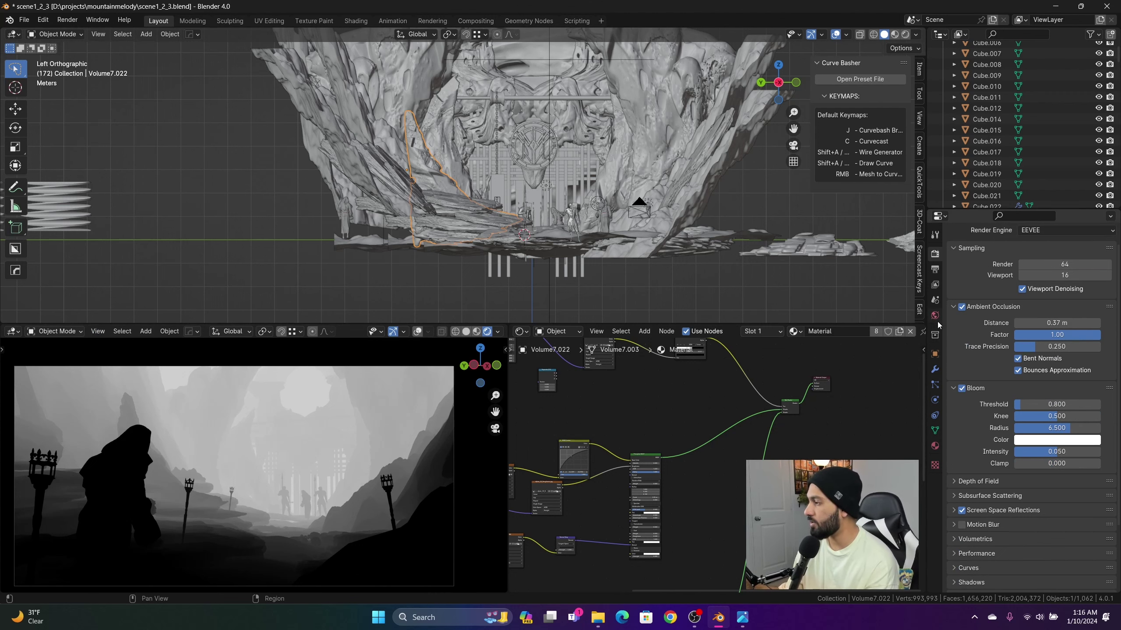
# - Set the world's mist pass to start at 5.4 m with a depth of 60 m and Linear falloff
pyautogui.click(934, 315)
pyautogui.click(989, 371)
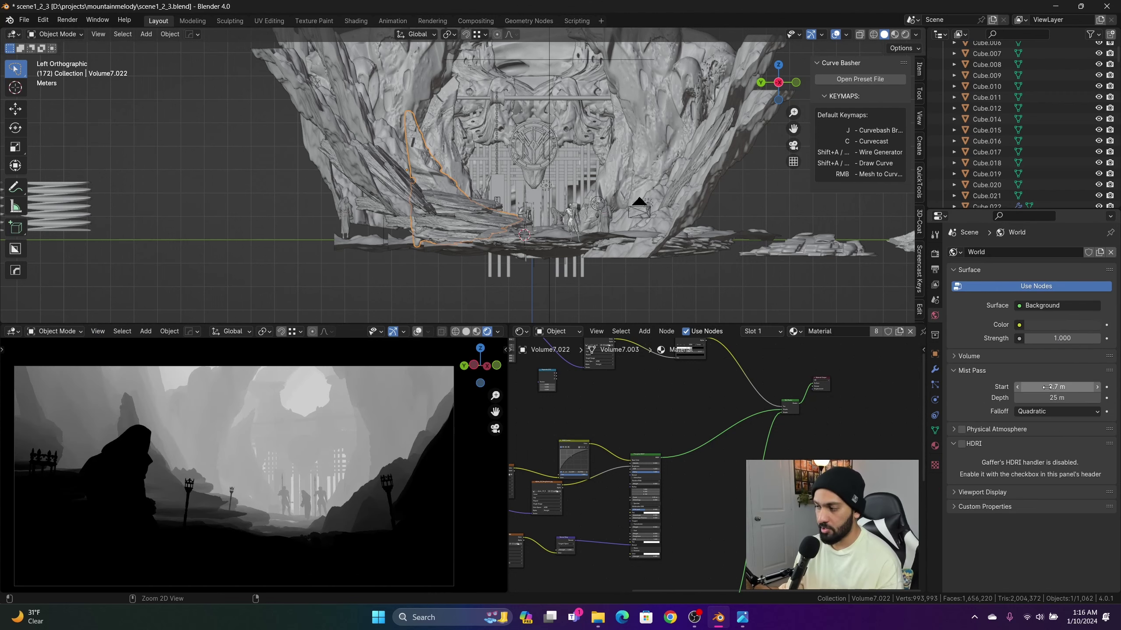
pyautogui.moveTo(1045, 386); pyautogui.dragTo(1052, 386)
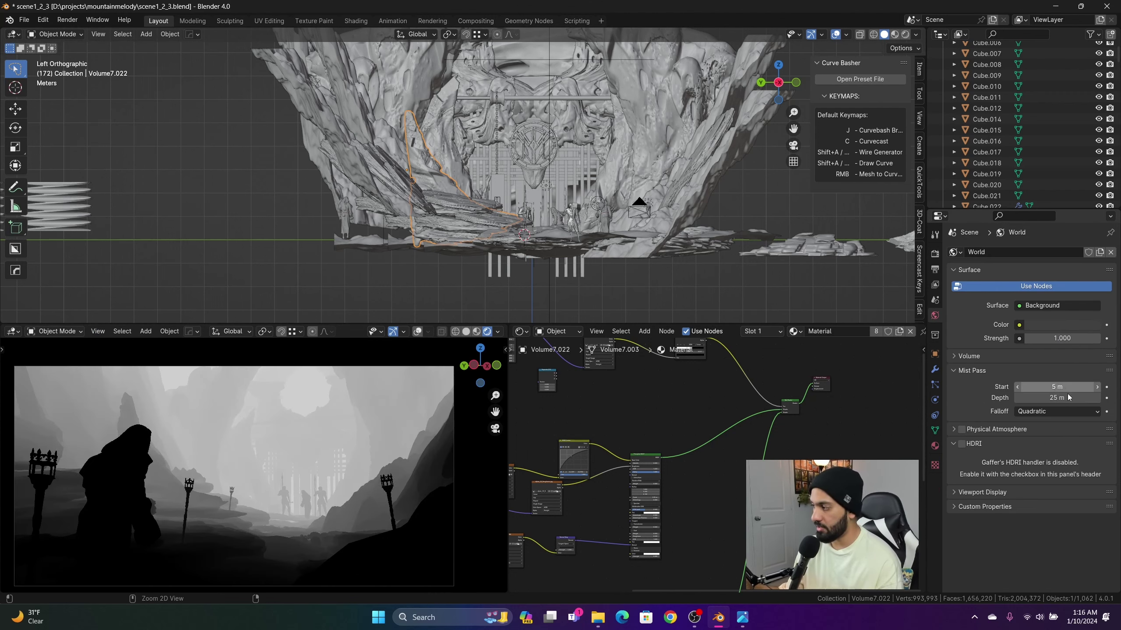
pyautogui.click(1043, 413)
pyautogui.click(1048, 441)
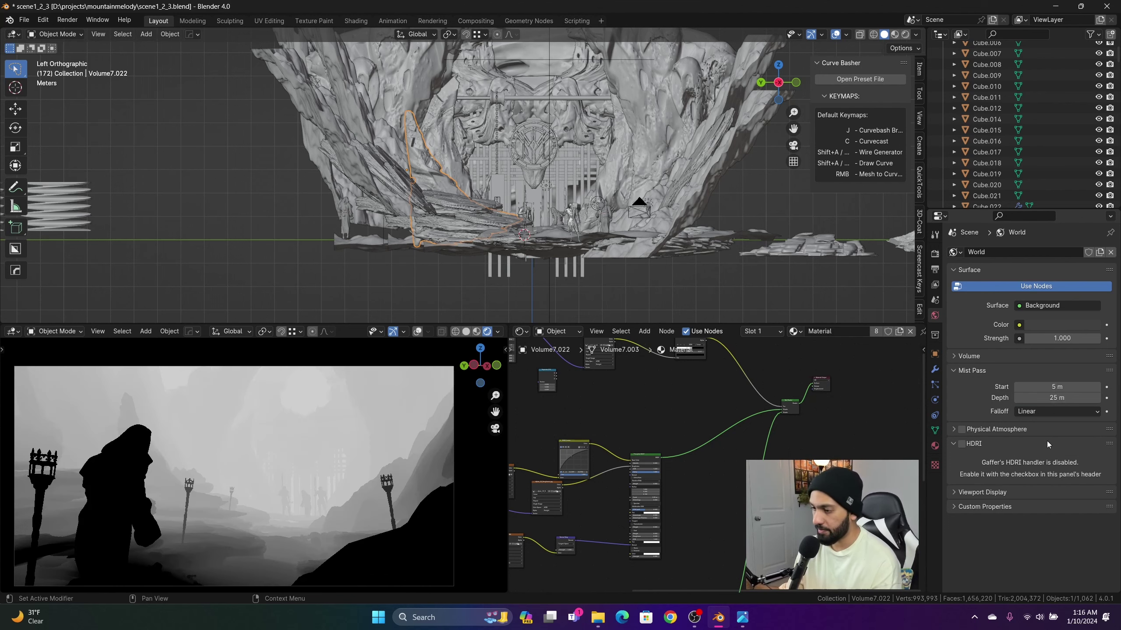
pyautogui.moveTo(1048, 387); pyautogui.dragTo(1050, 386)
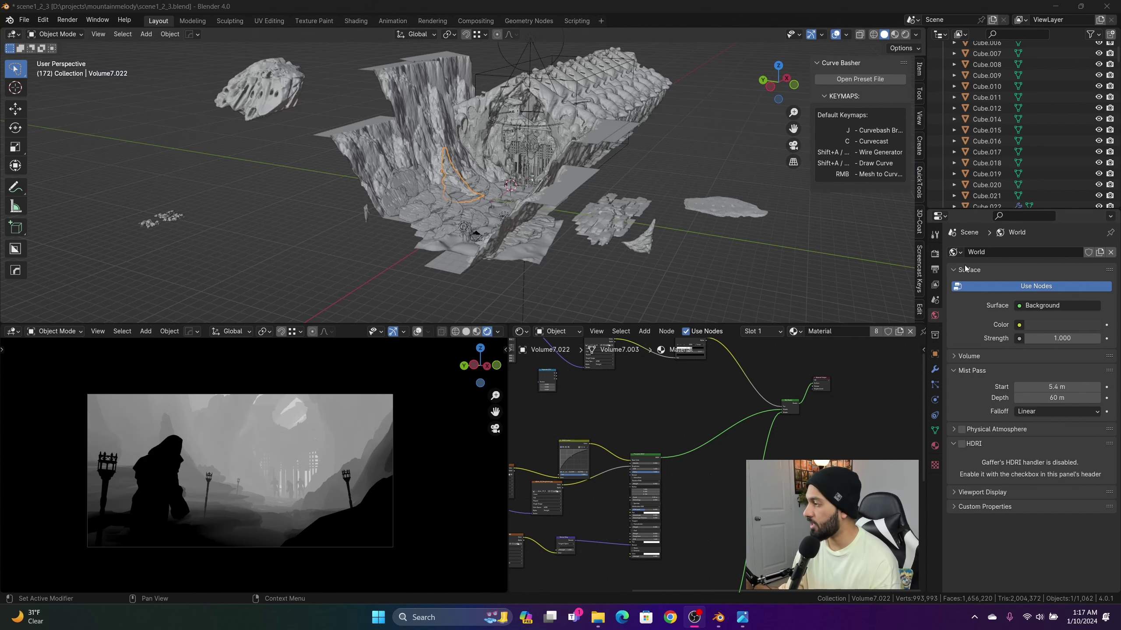
# - Switch the render engine to Workbench with Flat lighting and Random object colors
pyautogui.click(935, 254)
pyautogui.click(1057, 251)
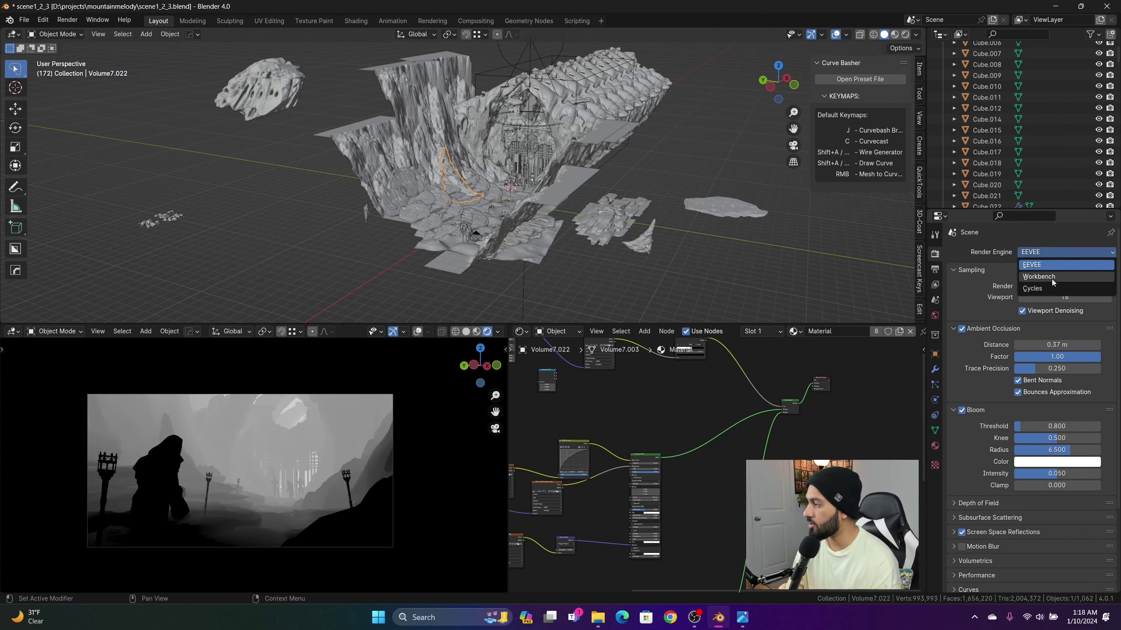
pyautogui.click(1051, 279)
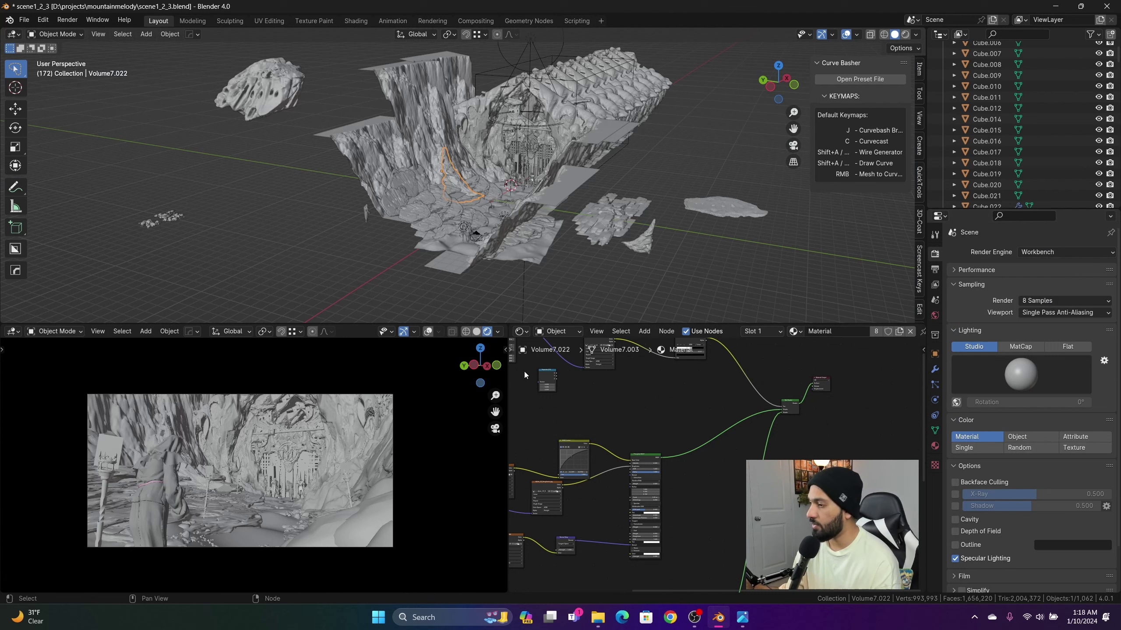
pyautogui.click(1064, 348)
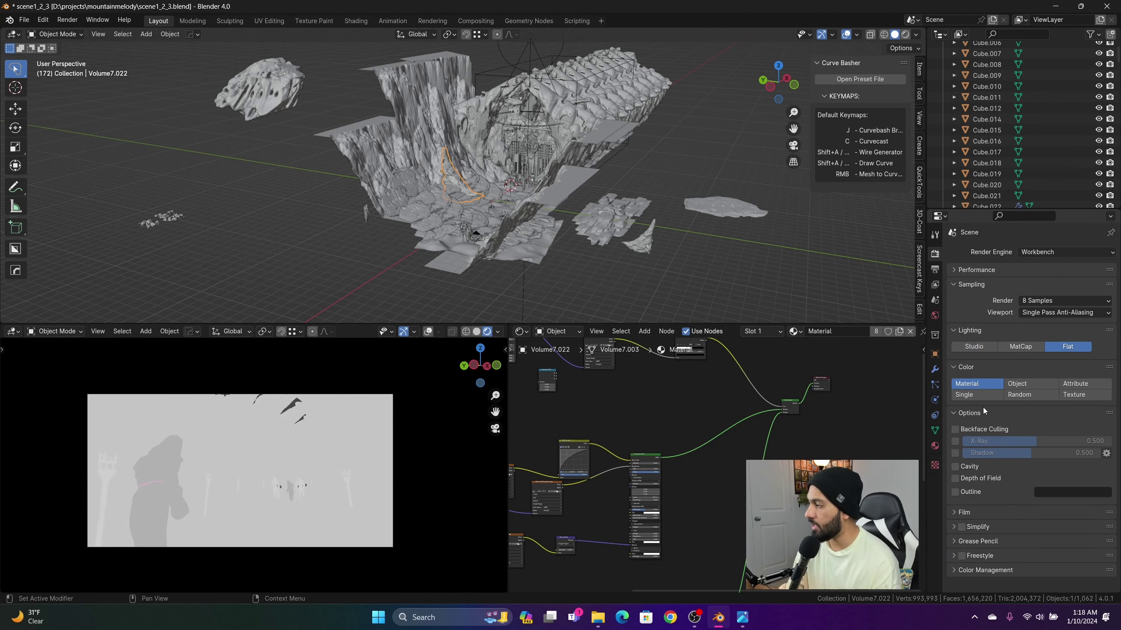
pyautogui.click(1034, 396)
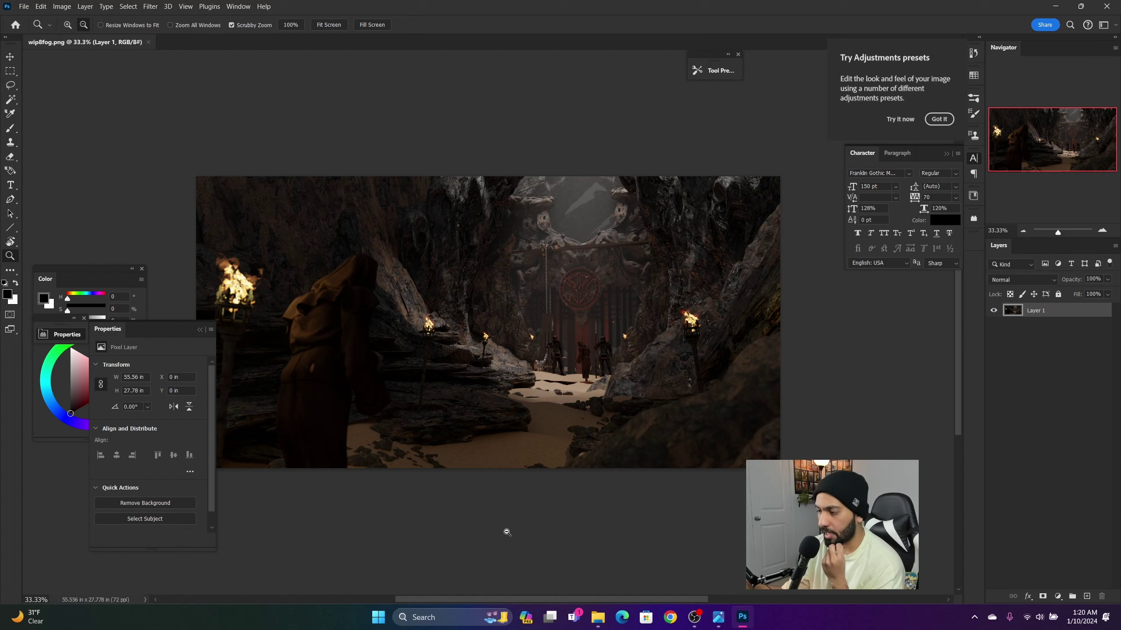
# - In Photoshop, place the wip8nofog image from the mountainmelody folder as a layer above the wip8fog render
pyautogui.moveTo(598, 617)
pyautogui.click(590, 589)
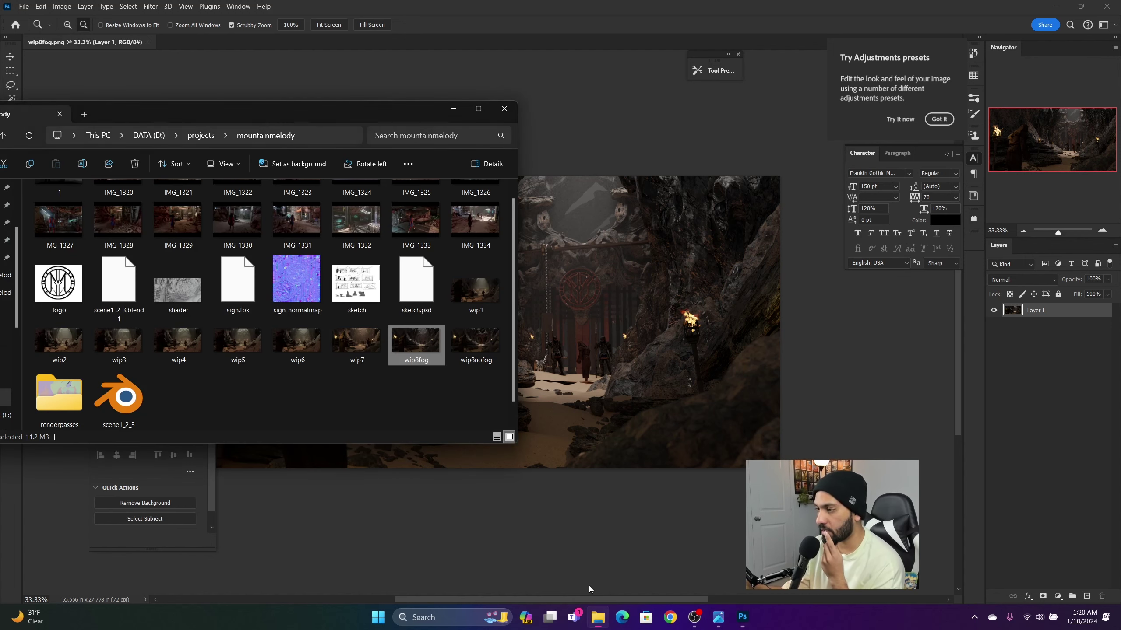
pyautogui.moveTo(416, 342); pyautogui.dragTo(628, 327)
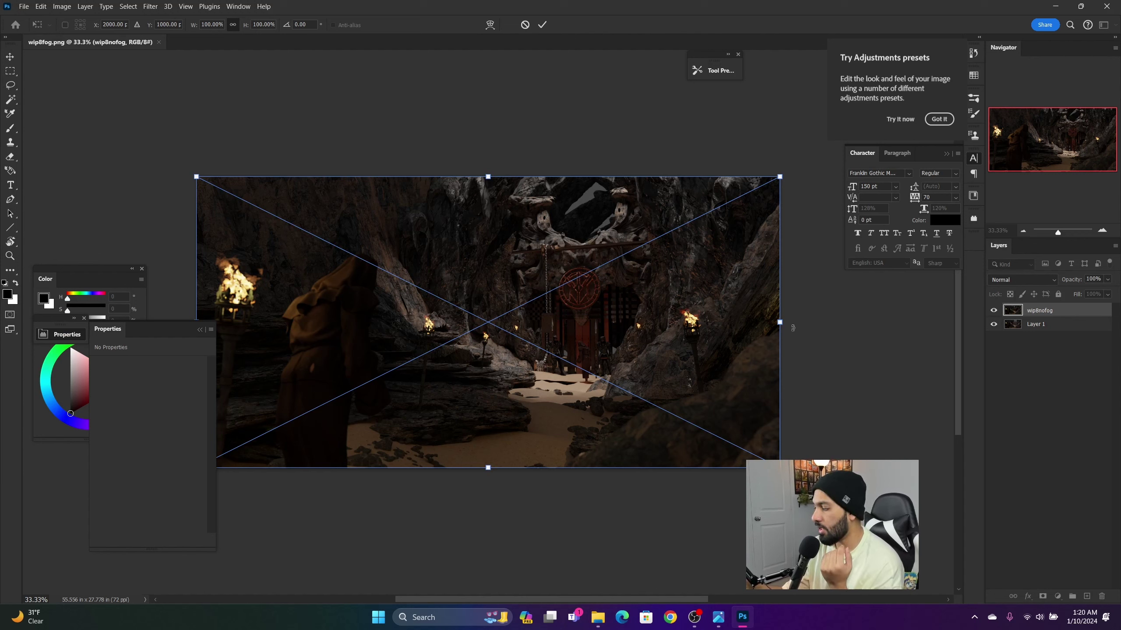
pyautogui.press('Return')
pyautogui.press('z')
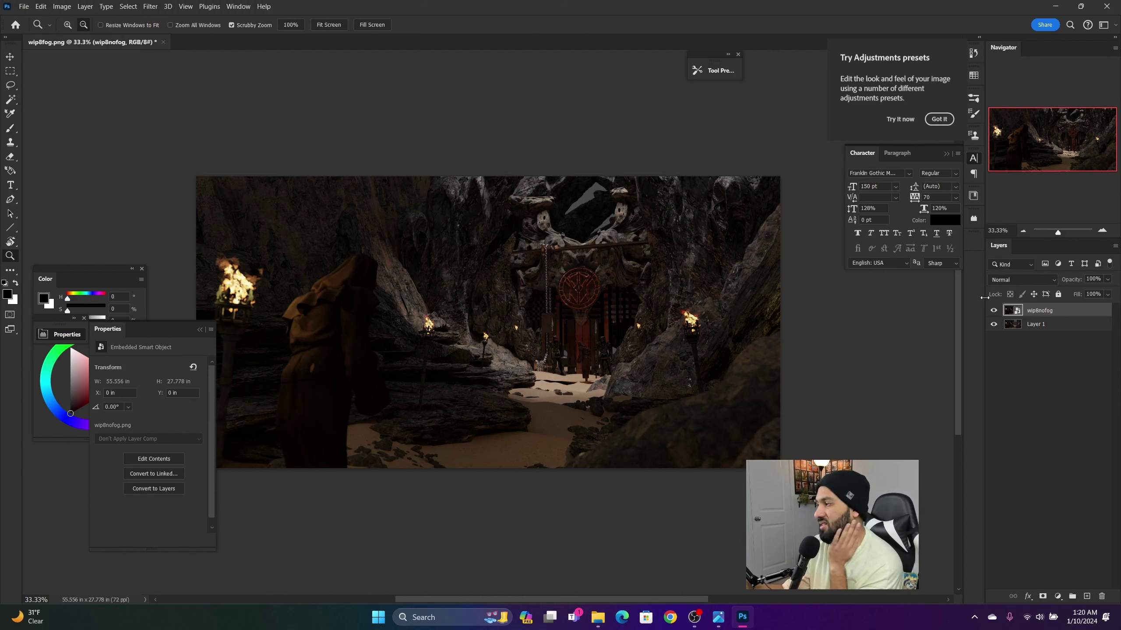
# - Toggle the wip8nofog layer's visibility repeatedly to compare the renders with and without fog
pyautogui.click(993, 311)
pyautogui.click(993, 311)
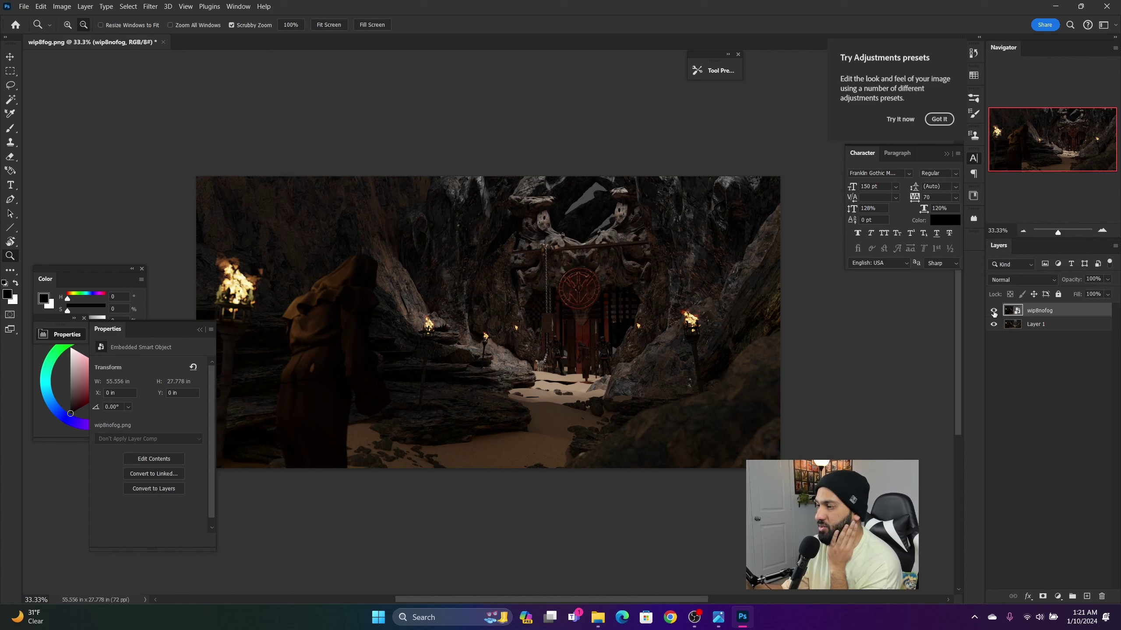
pyautogui.click(994, 311)
pyautogui.click(993, 311)
pyautogui.click(993, 311)
pyautogui.click(993, 311)
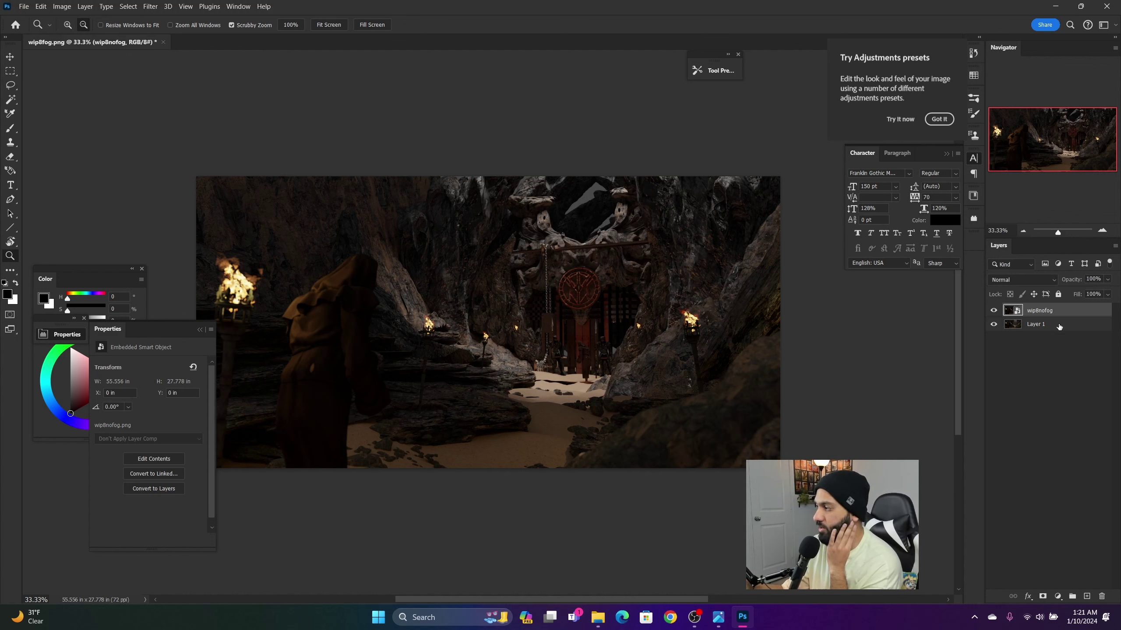
# - Duplicate Layer 1 and open the copy in the Camera Raw Filter
pyautogui.click(1059, 325)
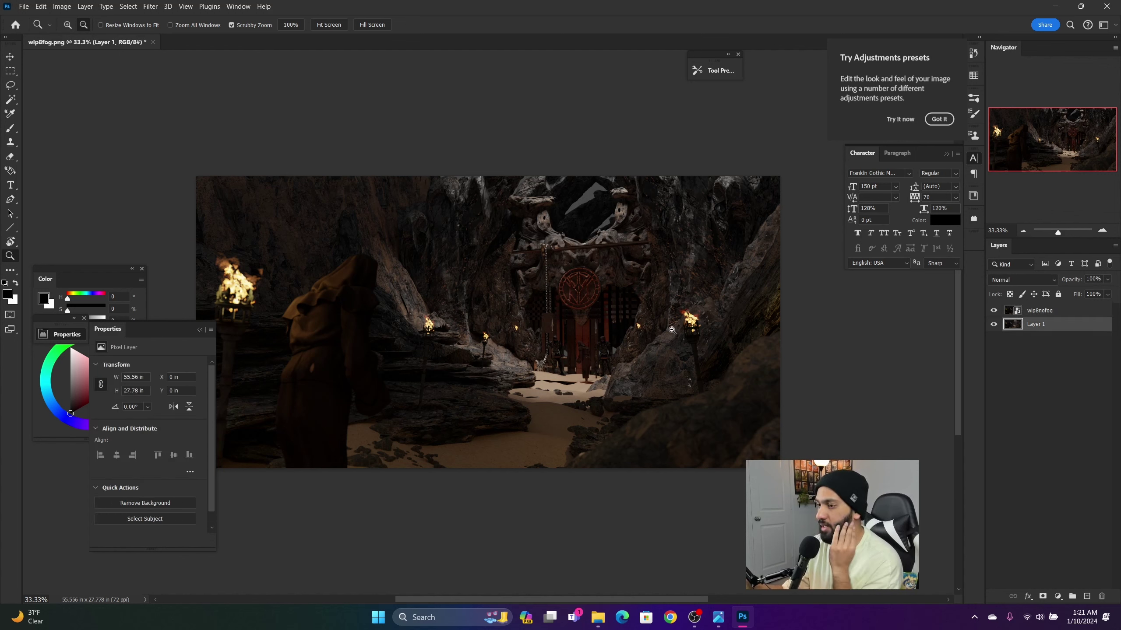
pyautogui.moveTo(600, 416); pyautogui.dragTo(586, 418)
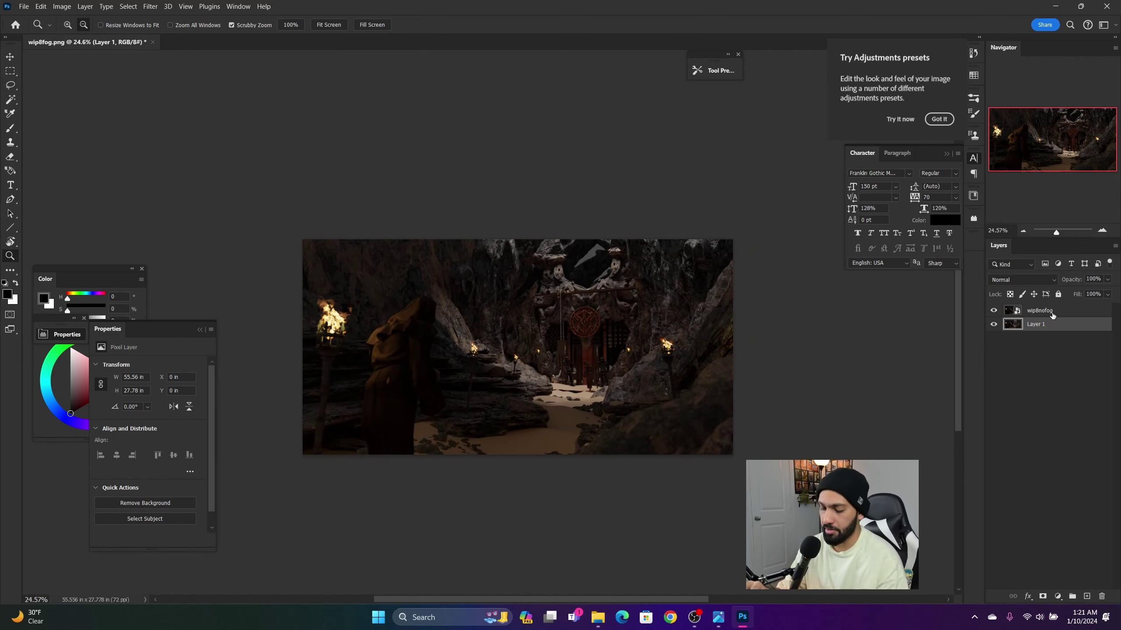
pyautogui.hotkey('ctrl', 'j')
pyautogui.click(151, 7)
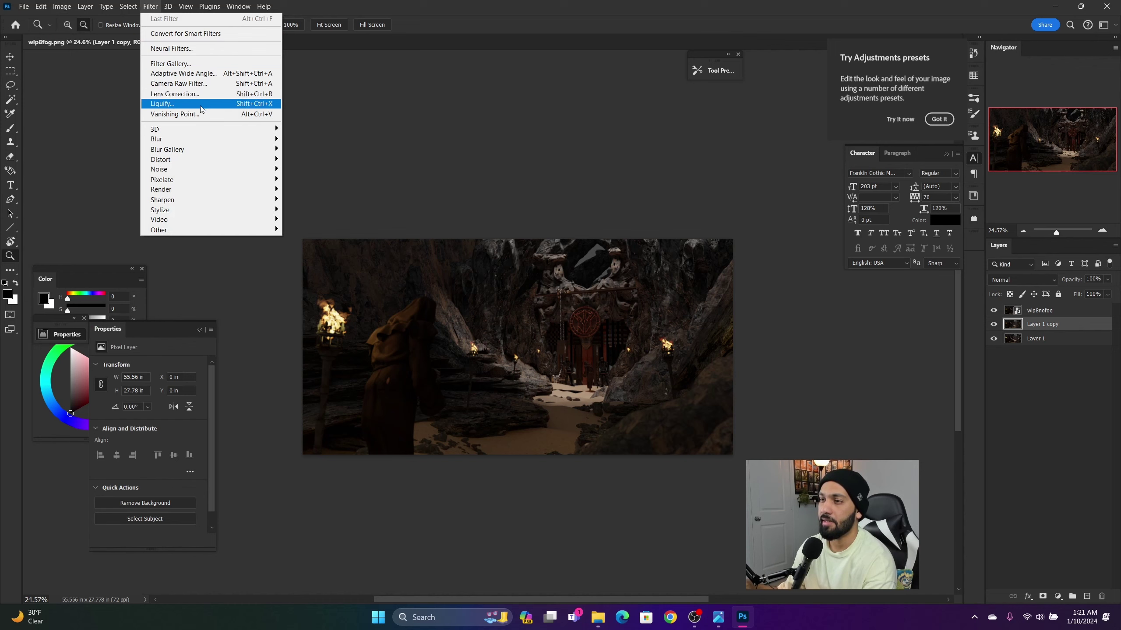
pyautogui.click(205, 85)
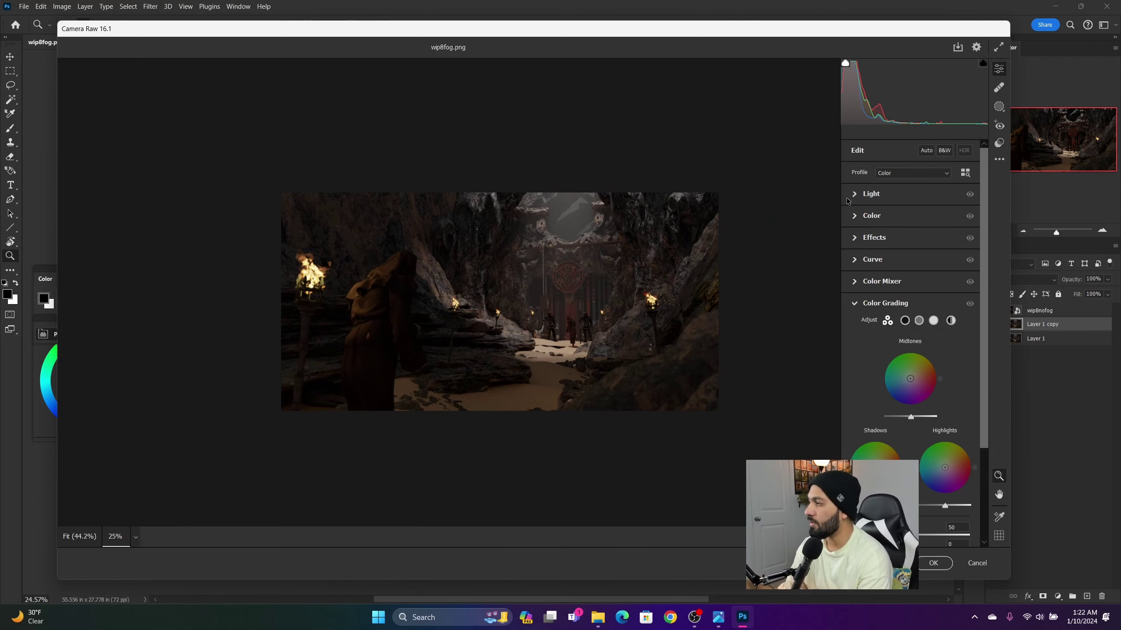
# - In the Light settings, set exposure to +0.70 and contrast to -28, and adjust the highlights
pyautogui.click(856, 193)
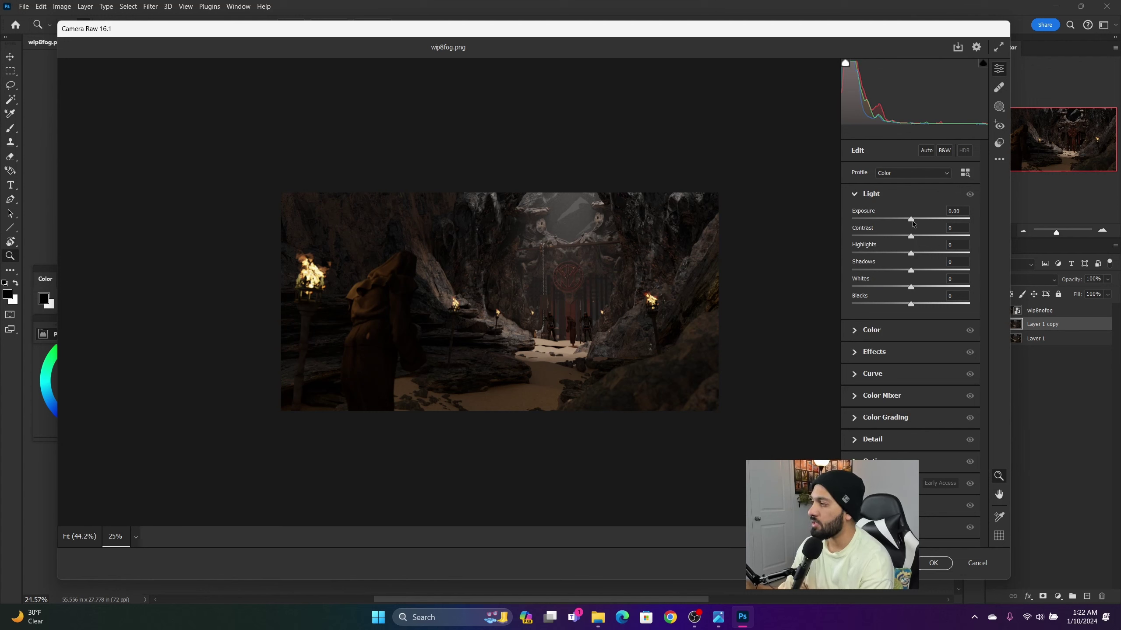
pyautogui.moveTo(912, 219); pyautogui.dragTo(920, 218)
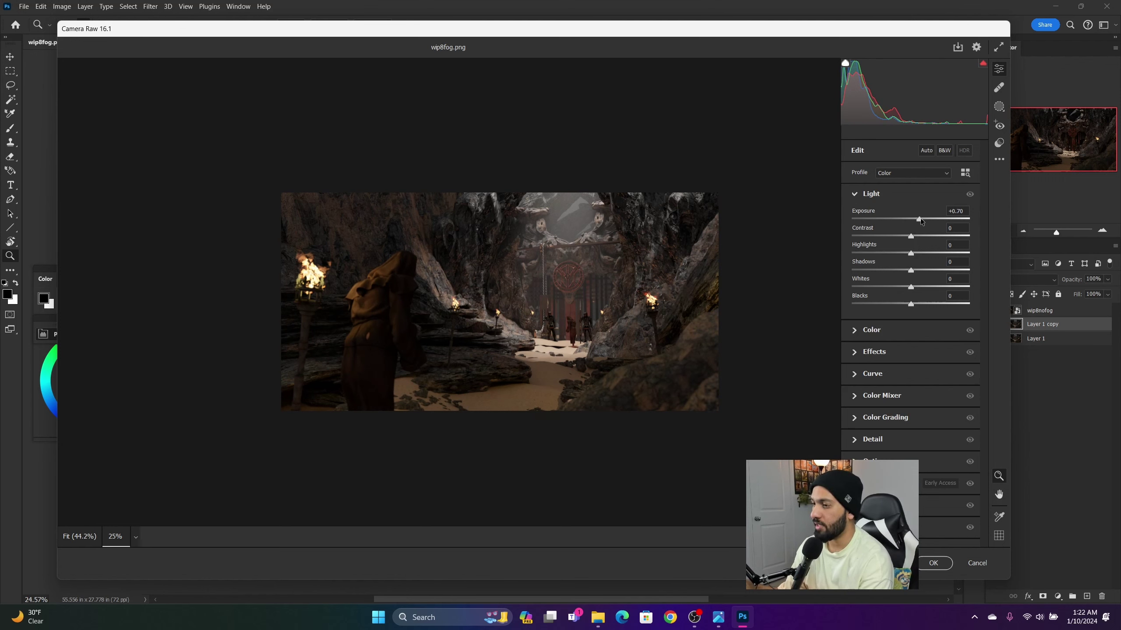
pyautogui.moveTo(912, 236); pyautogui.dragTo(897, 245)
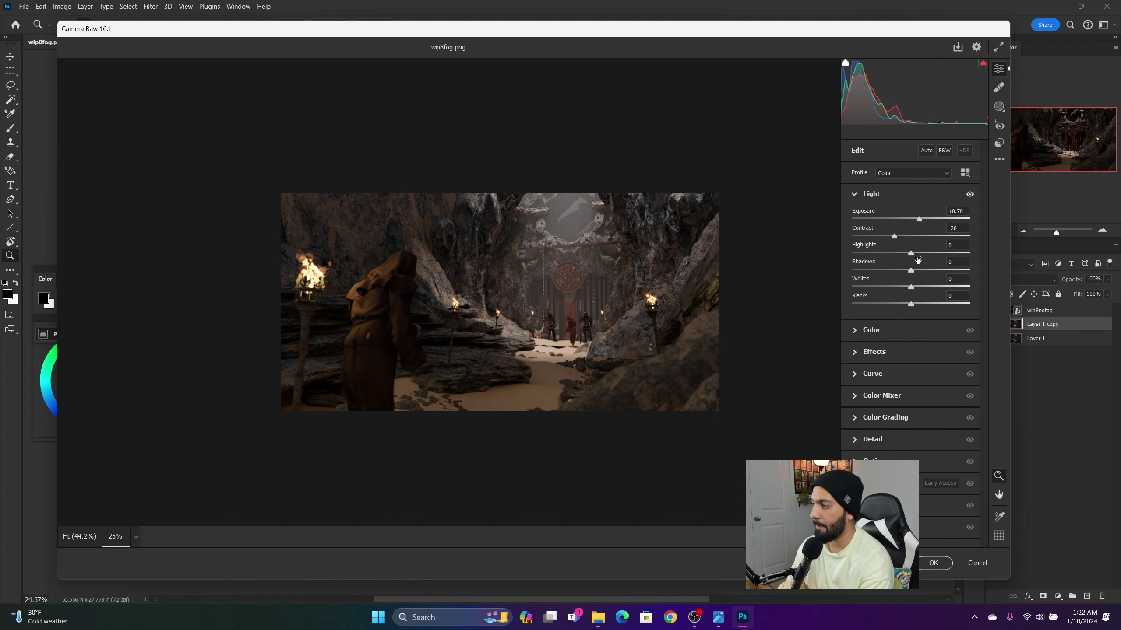
pyautogui.moveTo(911, 254); pyautogui.dragTo(943, 256)
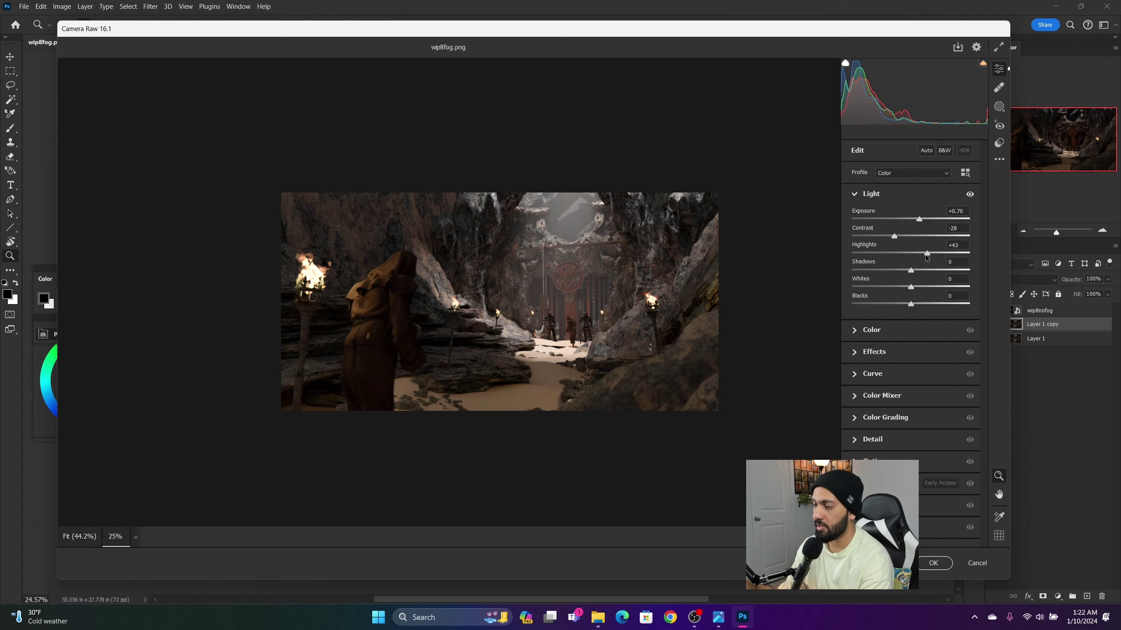
# - In the Color settings, set the tint to -1 and vibrance to +12, and try adjusting temperature and saturation
pyautogui.click(871, 194)
pyautogui.click(871, 216)
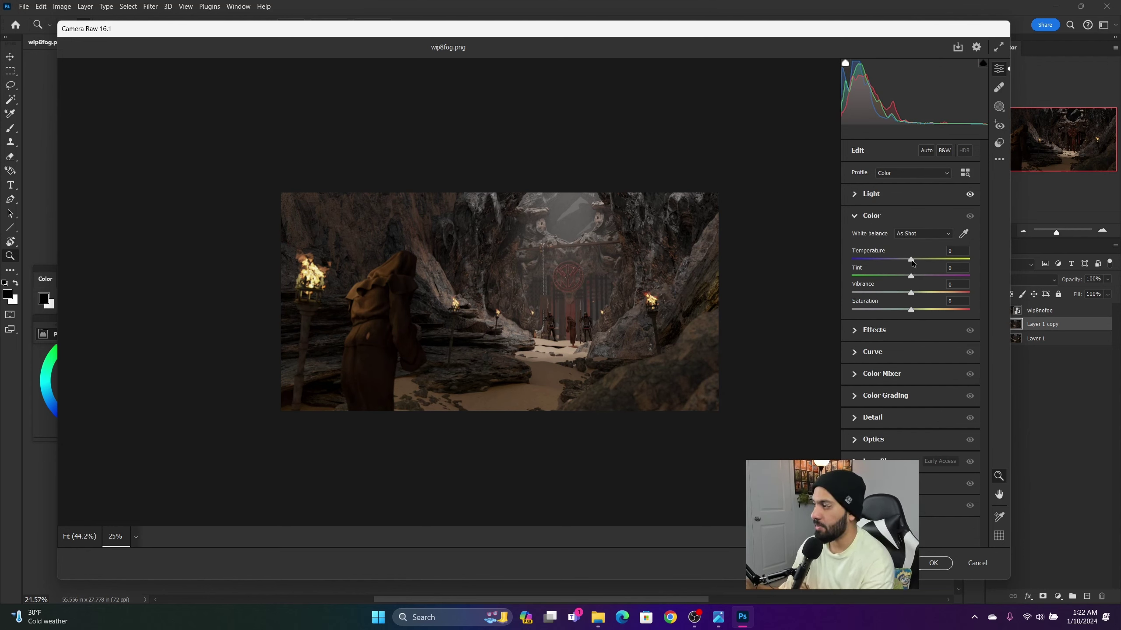
pyautogui.moveTo(912, 263); pyautogui.dragTo(914, 262)
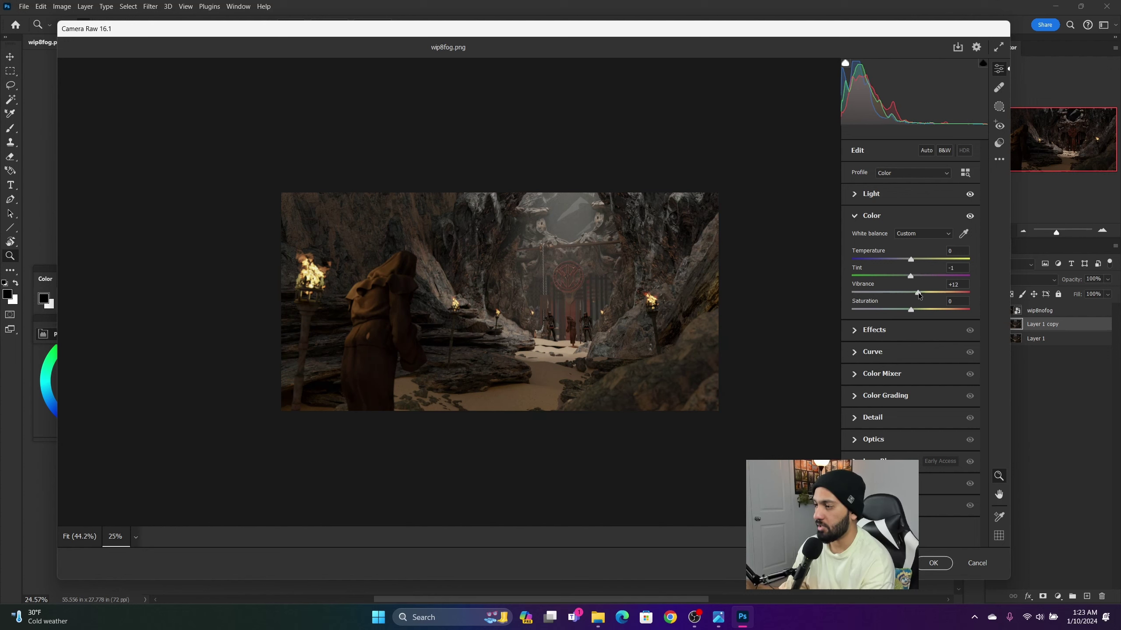
pyautogui.moveTo(912, 310); pyautogui.dragTo(910, 313)
# - Grade the shadows slightly towards orange and the highlights towards teal, apply the filter, and compare Layer 1 copy with the original
pyautogui.click(893, 329)
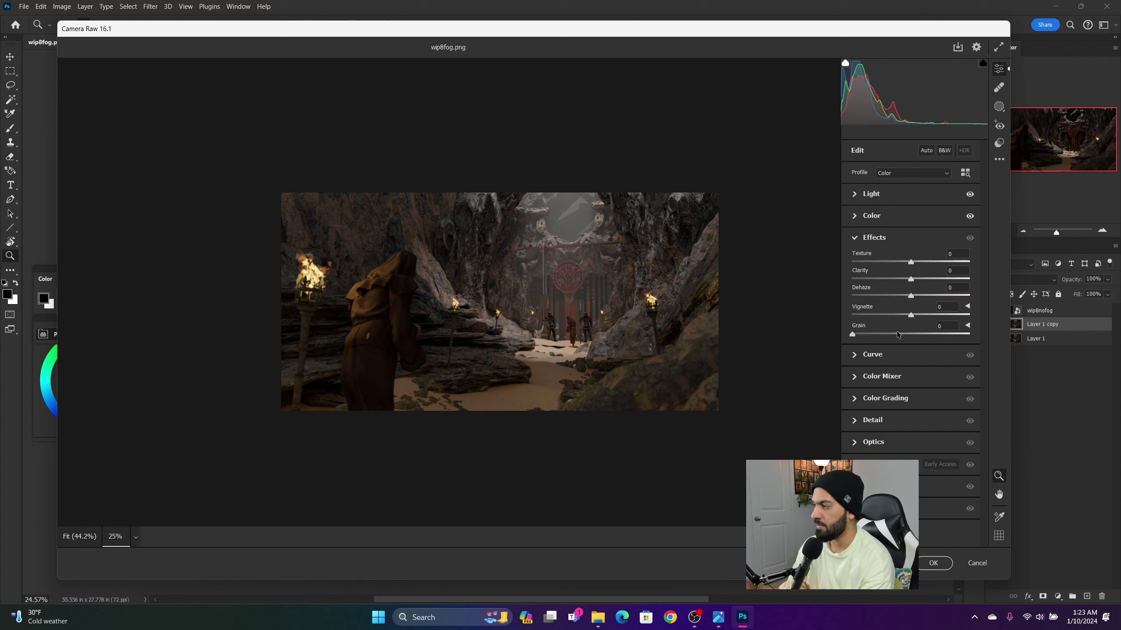
pyautogui.click(855, 355)
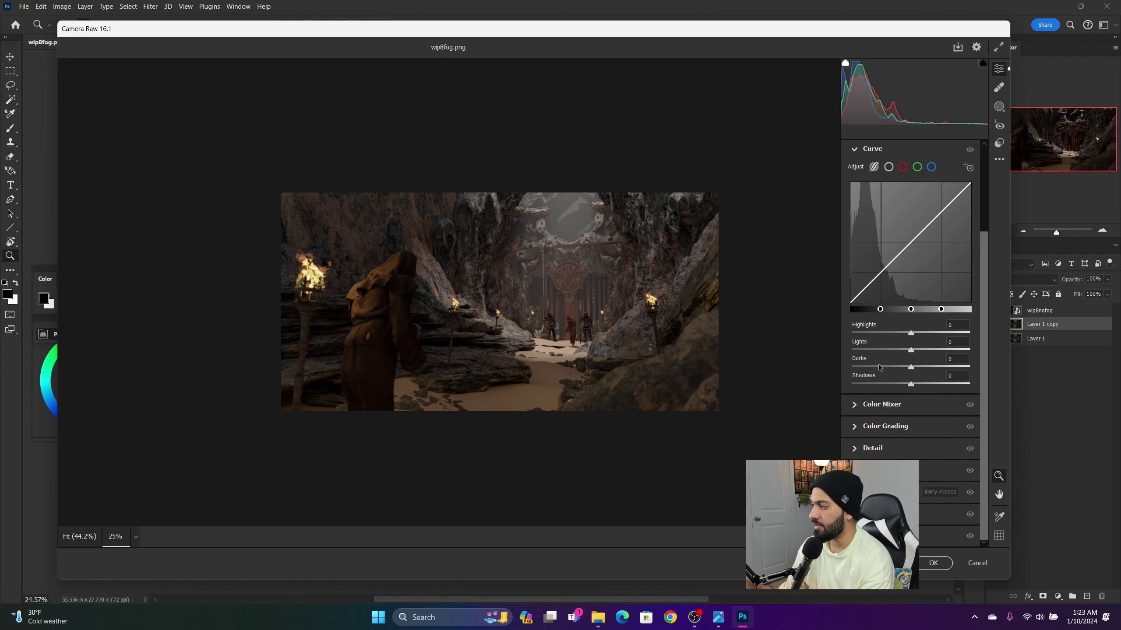
pyautogui.click(857, 406)
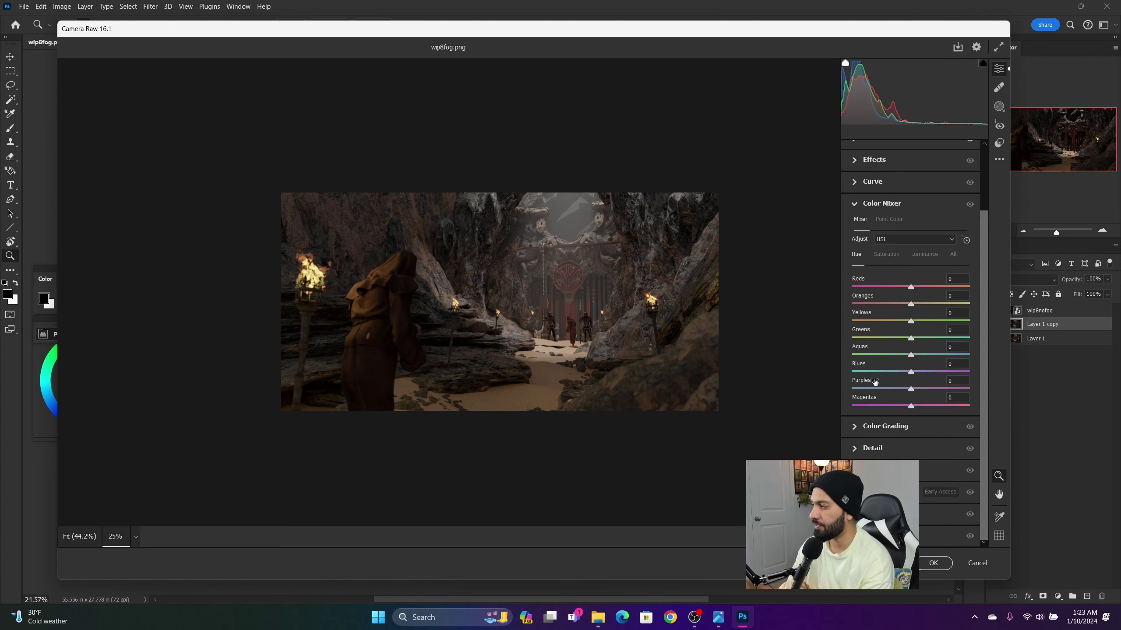
pyautogui.click(856, 431)
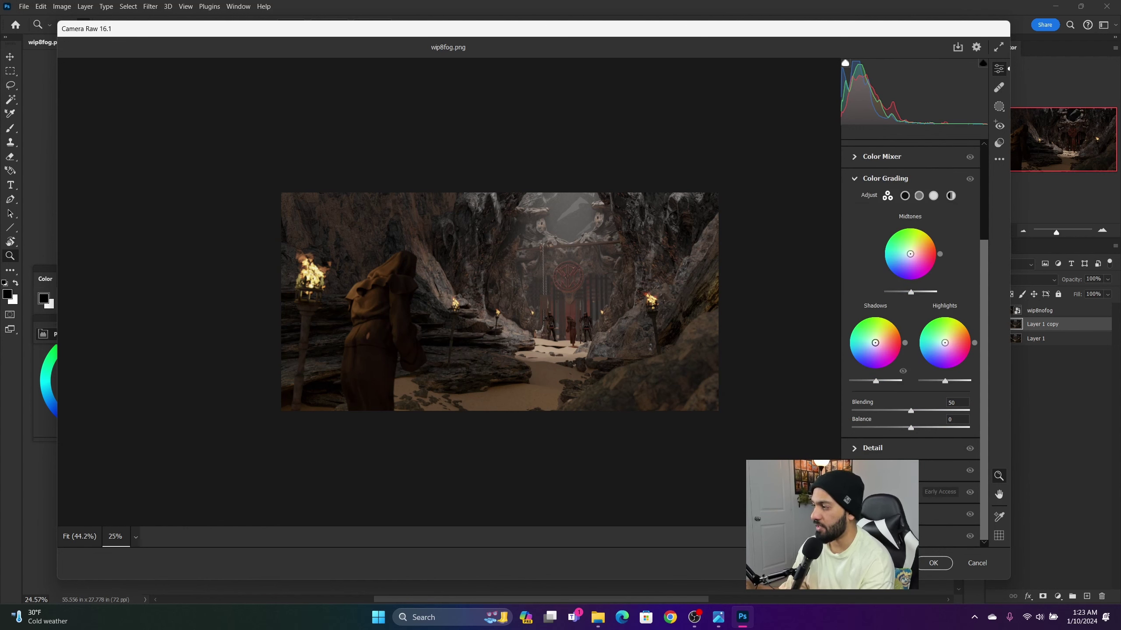
pyautogui.moveTo(875, 342); pyautogui.dragTo(876, 341)
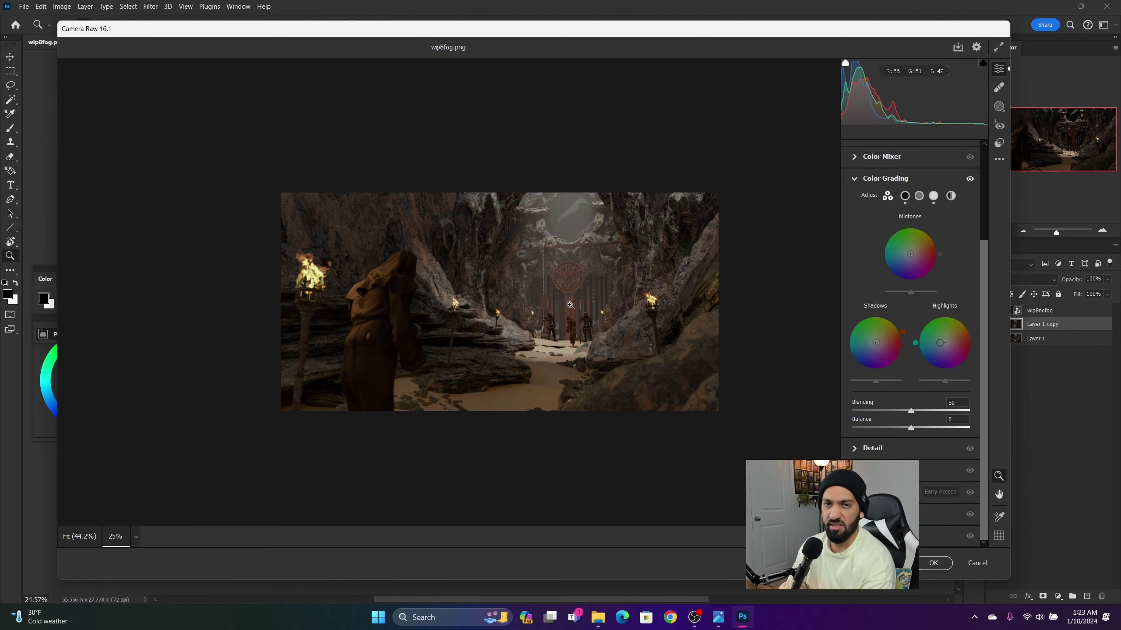
pyautogui.moveTo(569, 305)
pyautogui.mouseDown()
pyautogui.moveTo(608, 326)
pyautogui.moveTo(581, 319)
pyautogui.mouseUp()
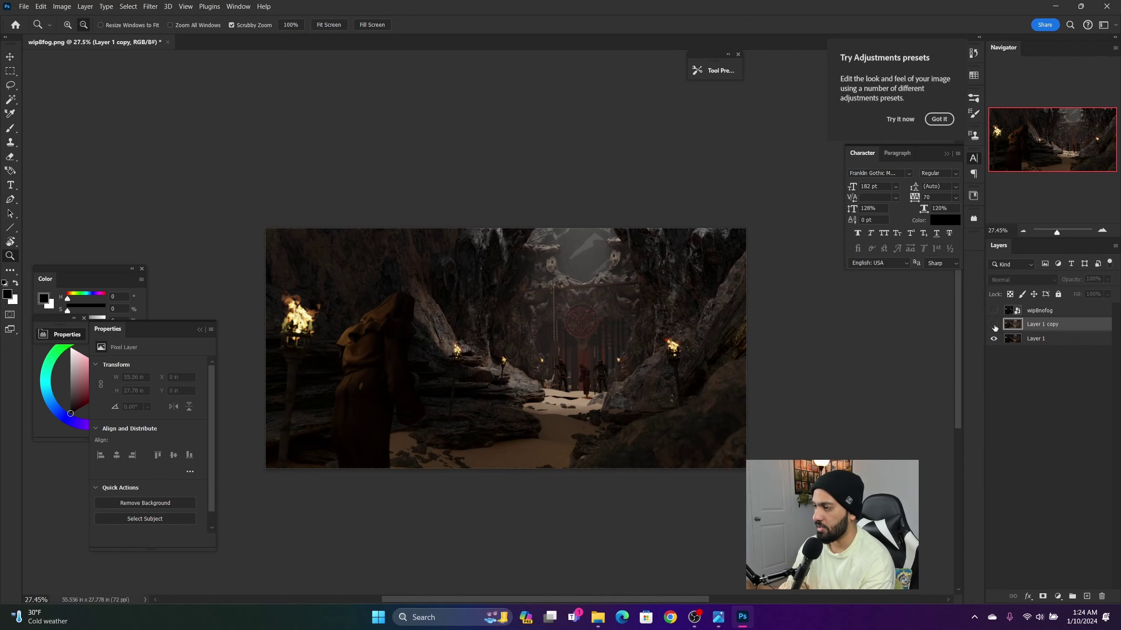
pyautogui.click(994, 326)
pyautogui.scroll(-1, 529, 449)
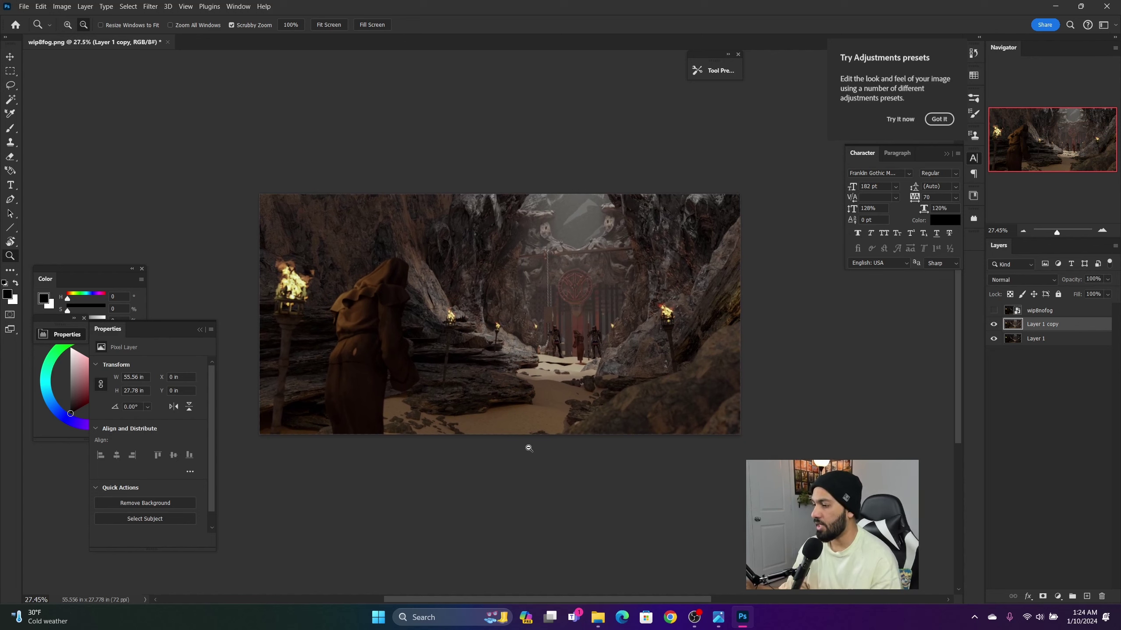
# - Place the normal, mist, fire, clown, bloom, ao, vollight and speclight passes as layers and rasterize them together with wip8nofog
pyautogui.click(598, 617)
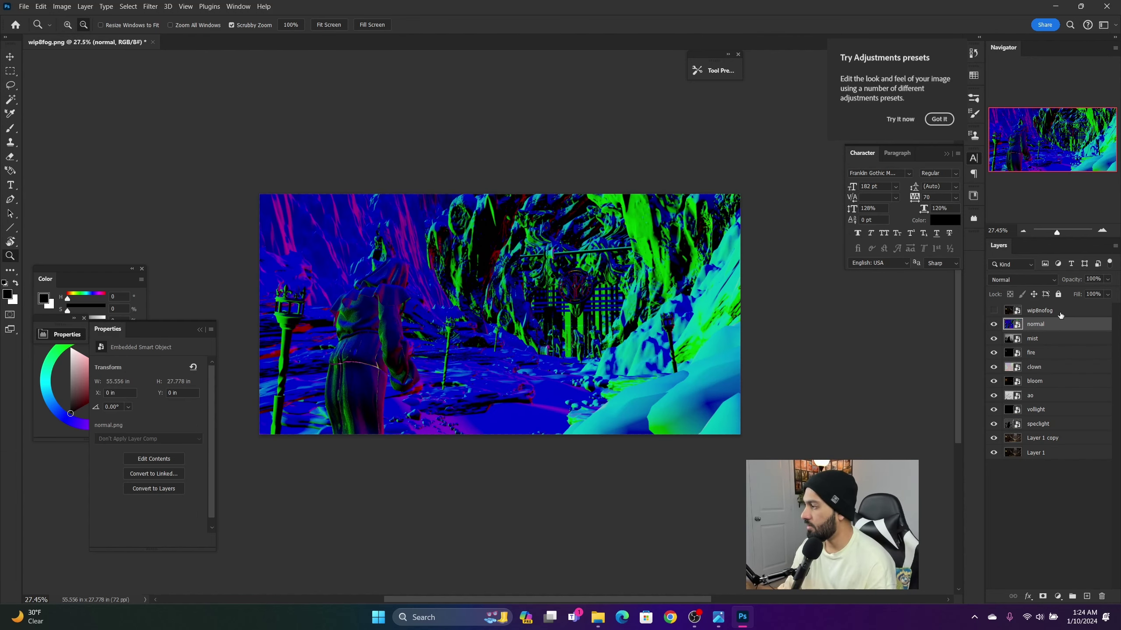
pyautogui.click(1052, 315)
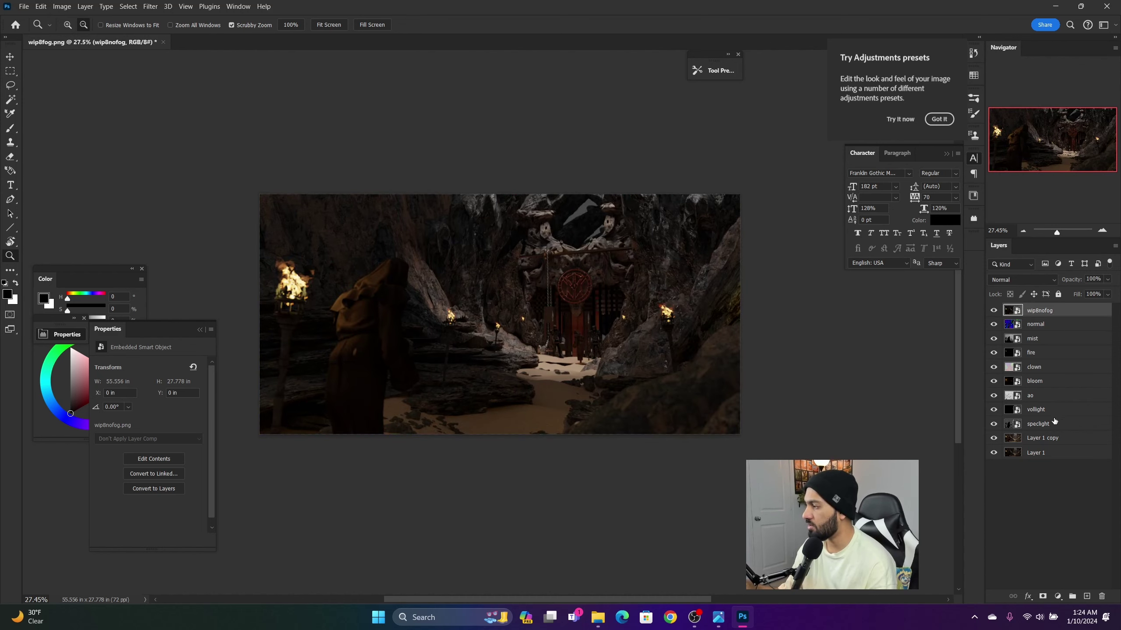
pyautogui.keyDown('shift'); pyautogui.click(1048, 425); pyautogui.keyUp('shift')
pyautogui.rightClick(1048, 424)
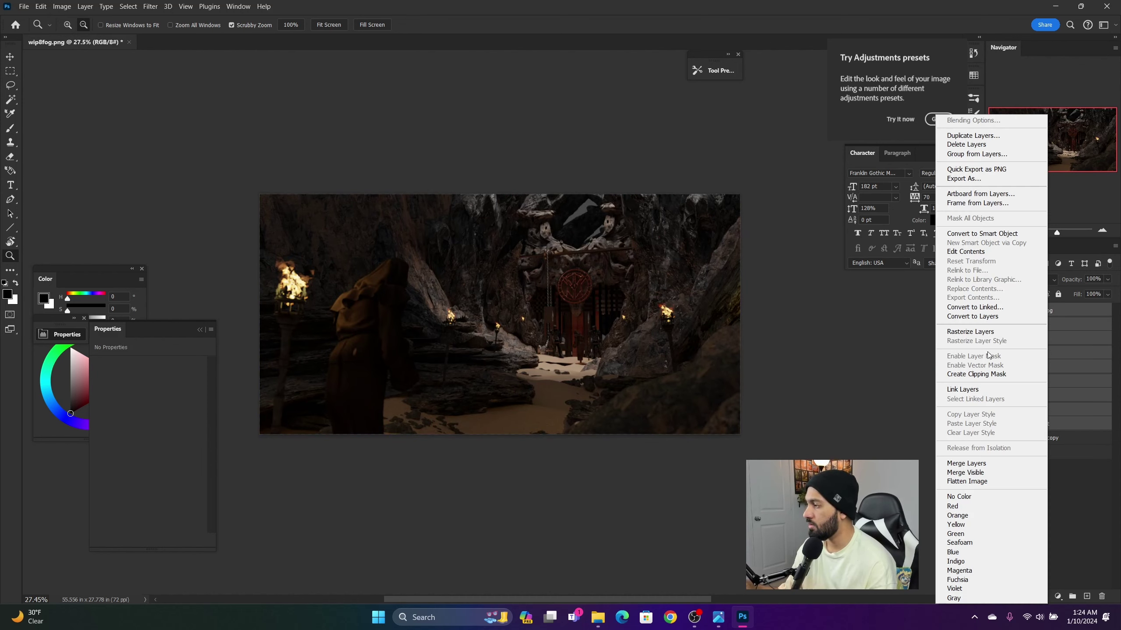
pyautogui.click(976, 331)
# - Hide wip8nofog, move it below speclight, and group the layers from normal to speclight
pyautogui.click(1055, 311)
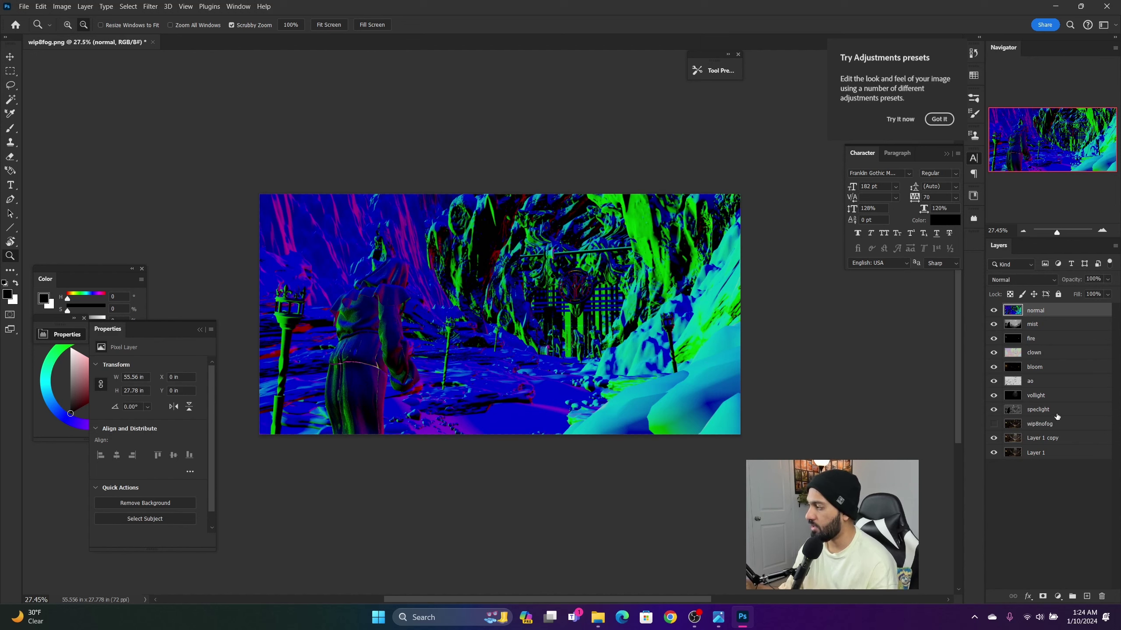
pyautogui.keyDown('shift'); pyautogui.click(1056, 416); pyautogui.keyUp('shift')
pyautogui.moveTo(1056, 417); pyautogui.dragTo(1072, 596)
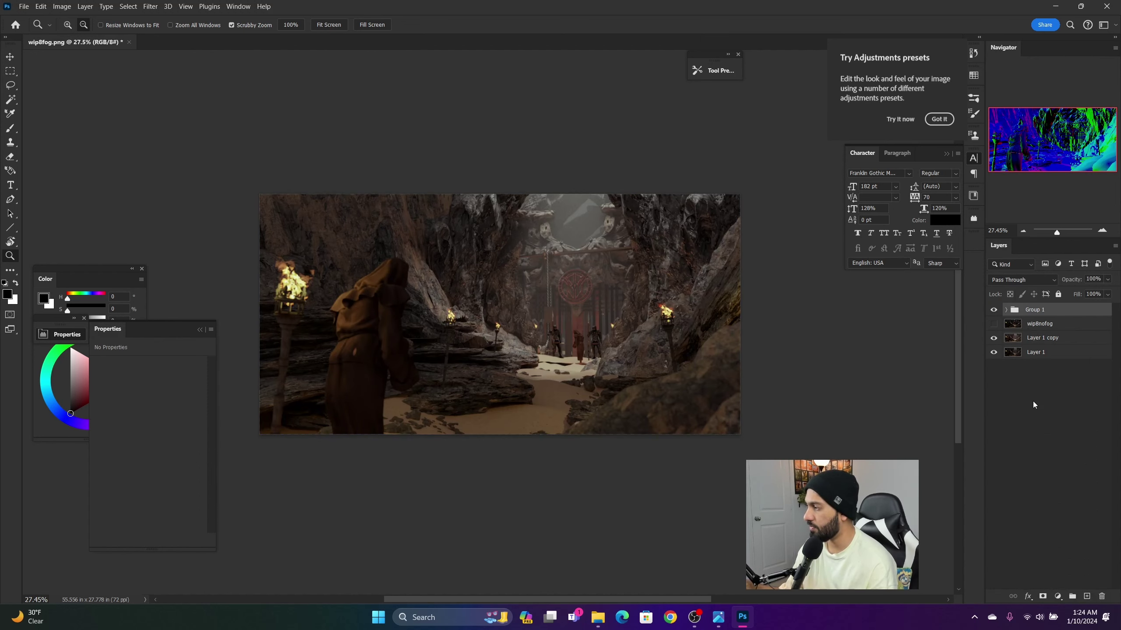
# - Rename the group holding the passes as renderpasses and move the clown layer to the top of the group
pyautogui.doubleClick(1033, 310)
pyautogui.press('BackSpace')
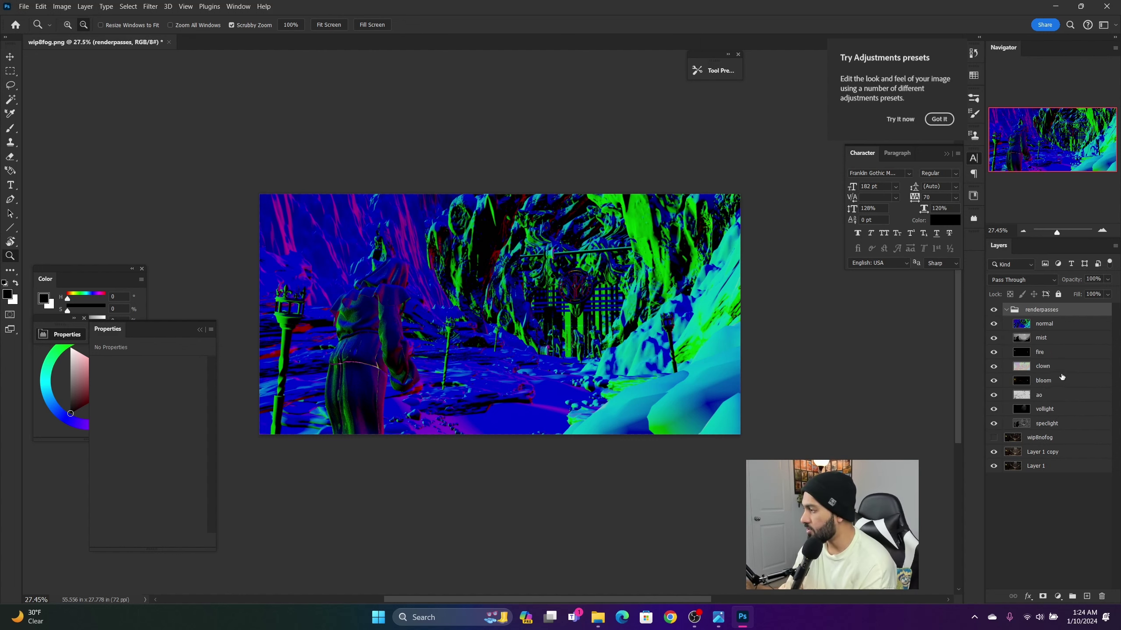
pyautogui.moveTo(1062, 369); pyautogui.dragTo(1063, 319)
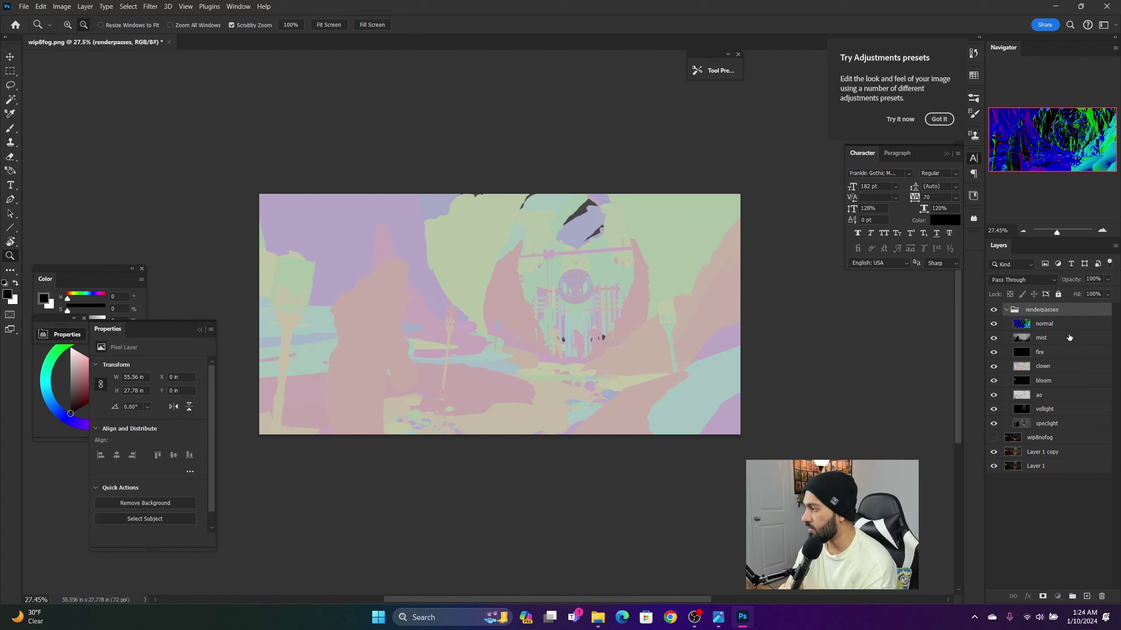
# - Hide every pass in the renderpasses group except bloom and set bloom's blend mode to Screen
pyautogui.moveTo(993, 324); pyautogui.dragTo(994, 425)
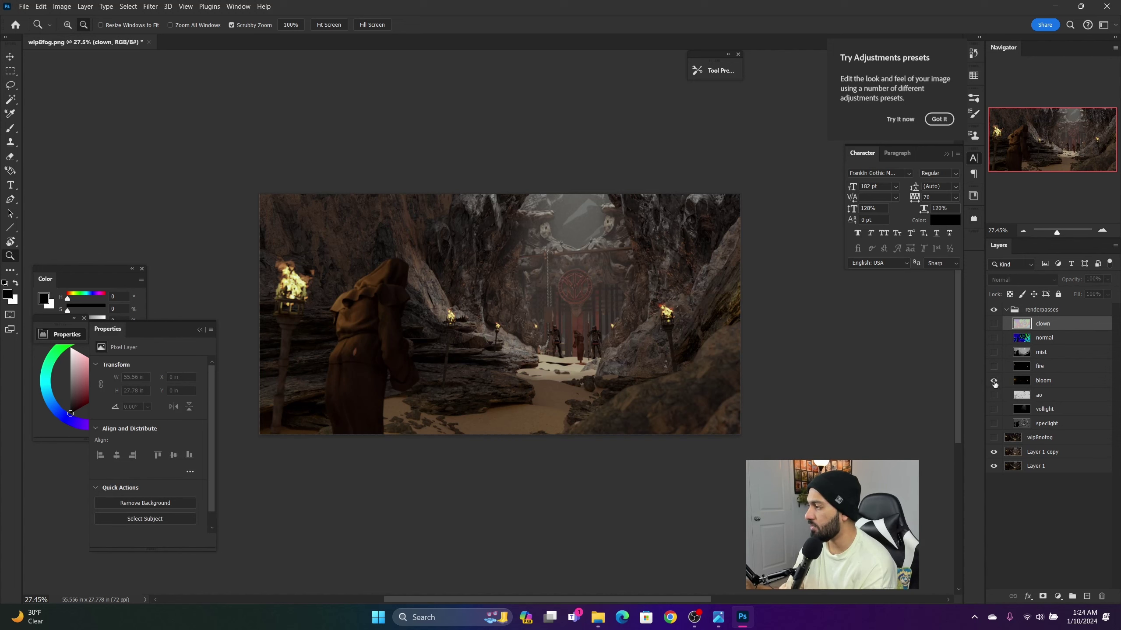
pyautogui.click(993, 381)
pyautogui.click(1043, 381)
pyautogui.click(1021, 279)
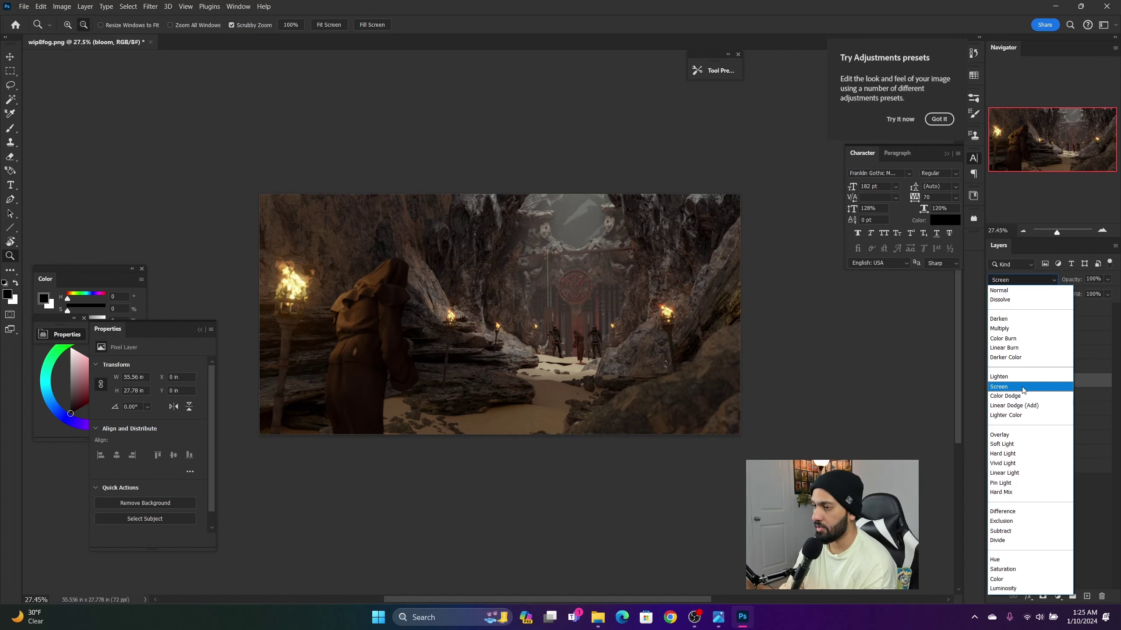
pyautogui.click(1028, 387)
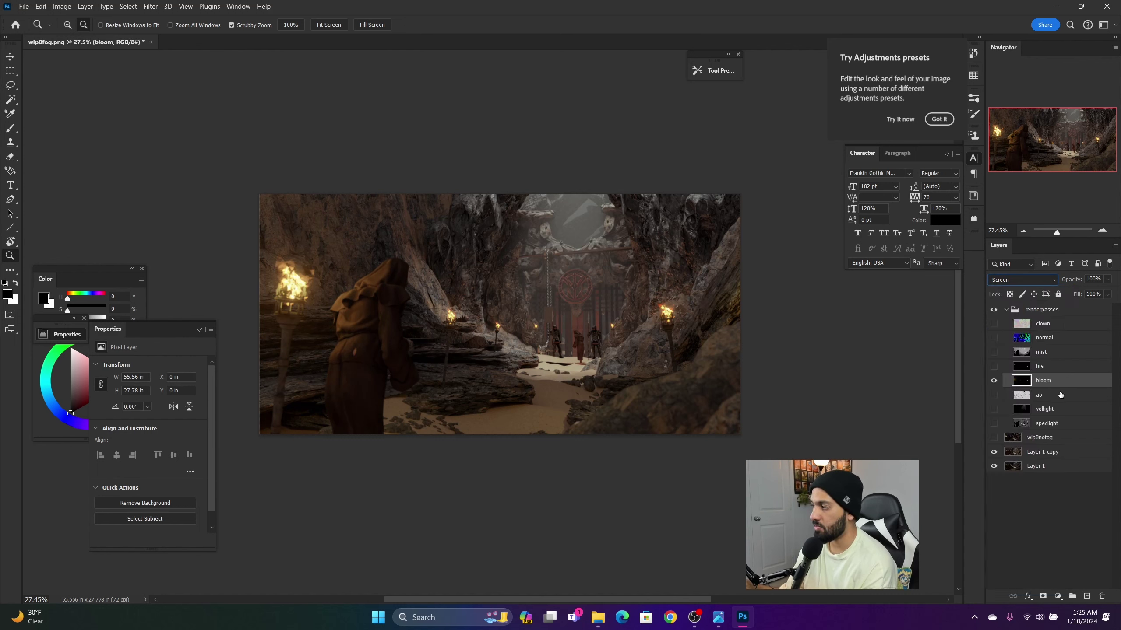
# - Show the fire pass, set its blend mode to Color Dodge, and inspect the torch beside the hooded figure
pyautogui.click(1050, 366)
pyautogui.click(994, 367)
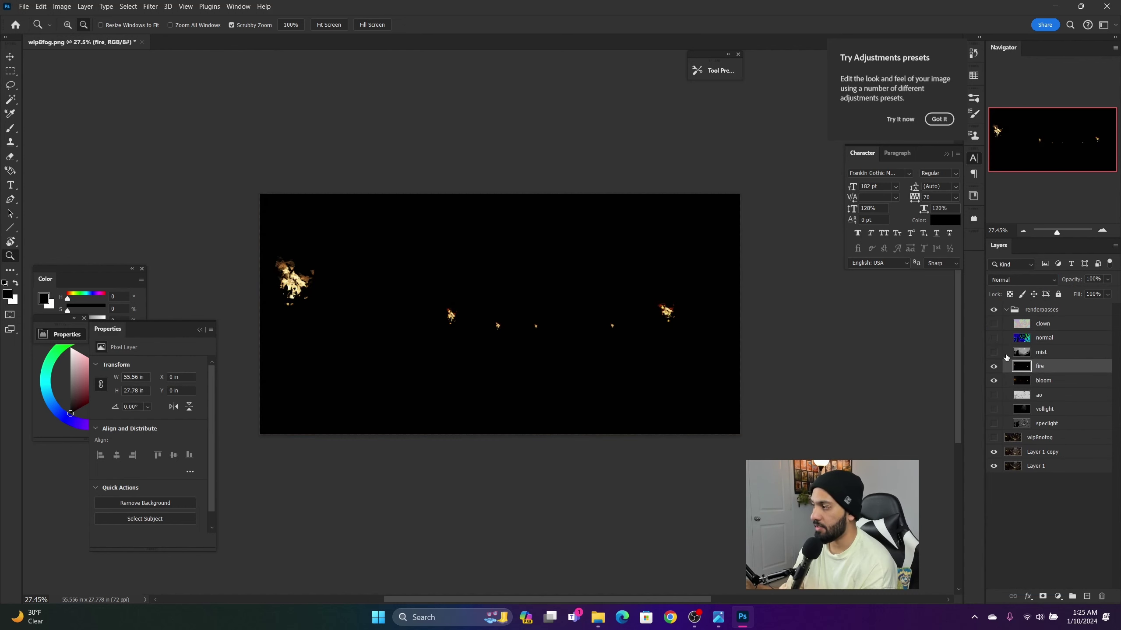
pyautogui.click(1022, 280)
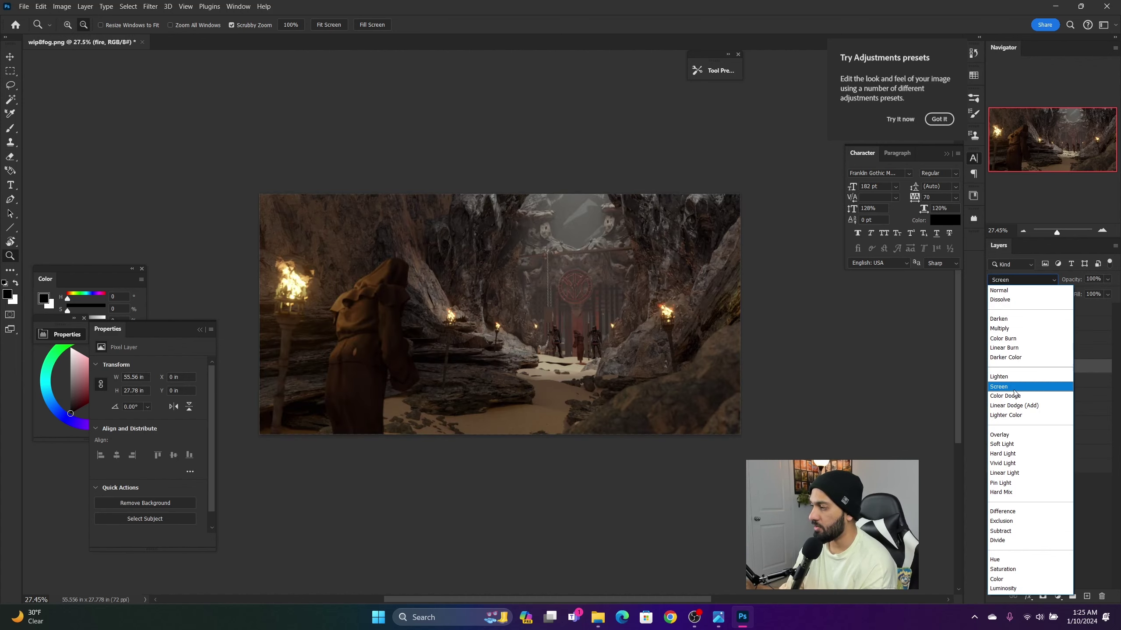
pyautogui.click(1005, 396)
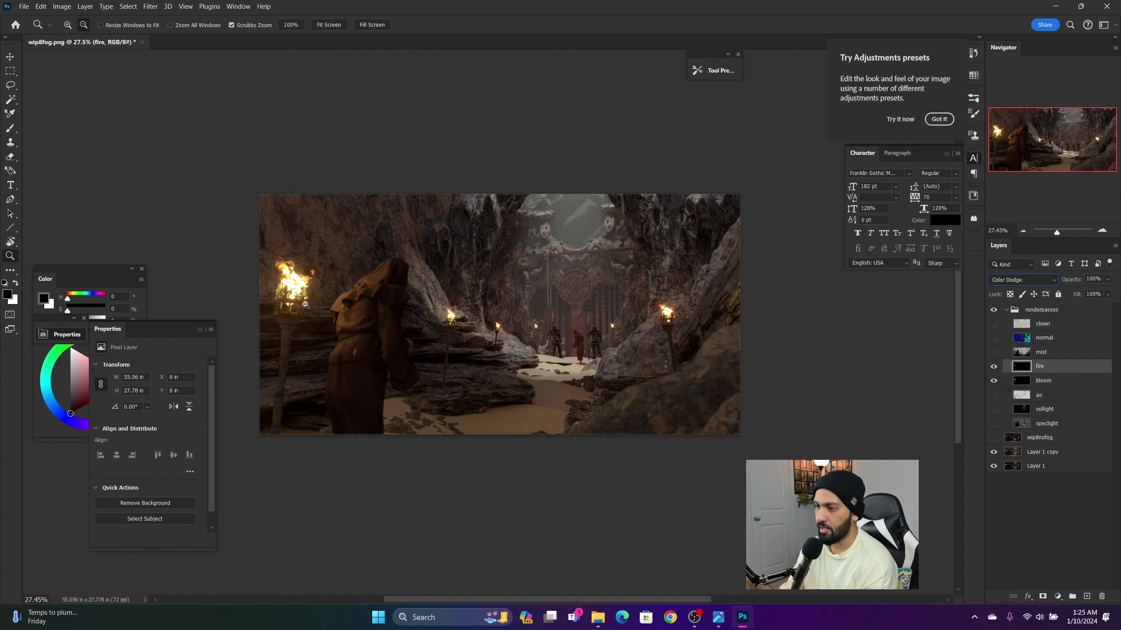
pyautogui.moveTo(280, 271)
pyautogui.mouseDown()
pyautogui.moveTo(310, 280)
pyautogui.moveTo(278, 274)
pyautogui.mouseUp()
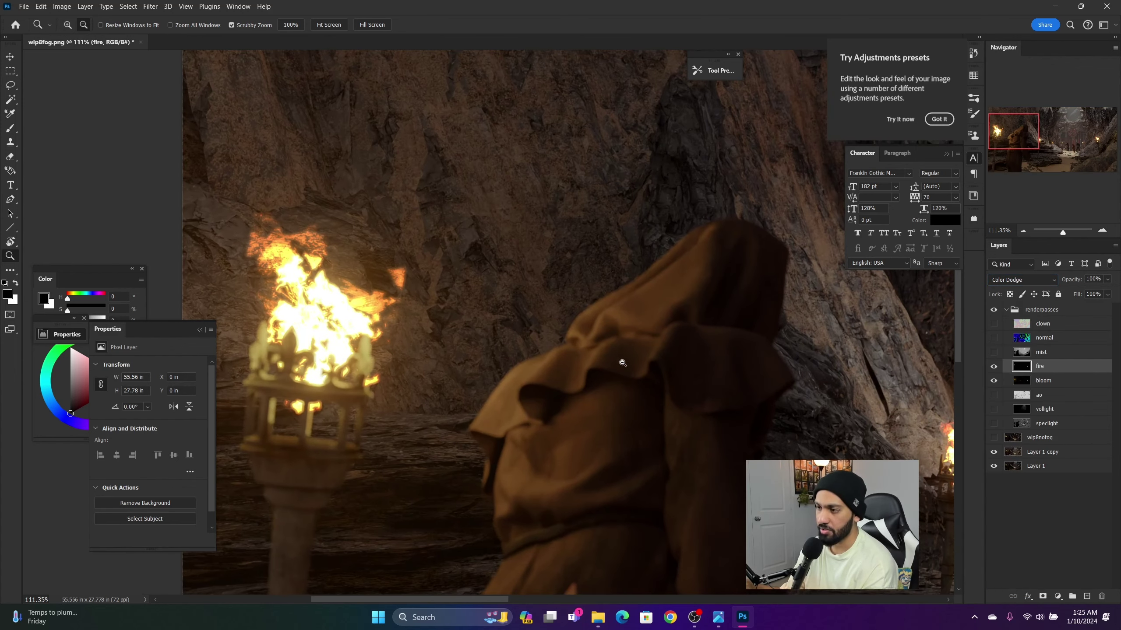
pyautogui.moveTo(622, 362); pyautogui.dragTo(543, 362)
# - Show the ao pass with its blend mode set to Multiply and compare the image with and without it
pyautogui.click(1063, 398)
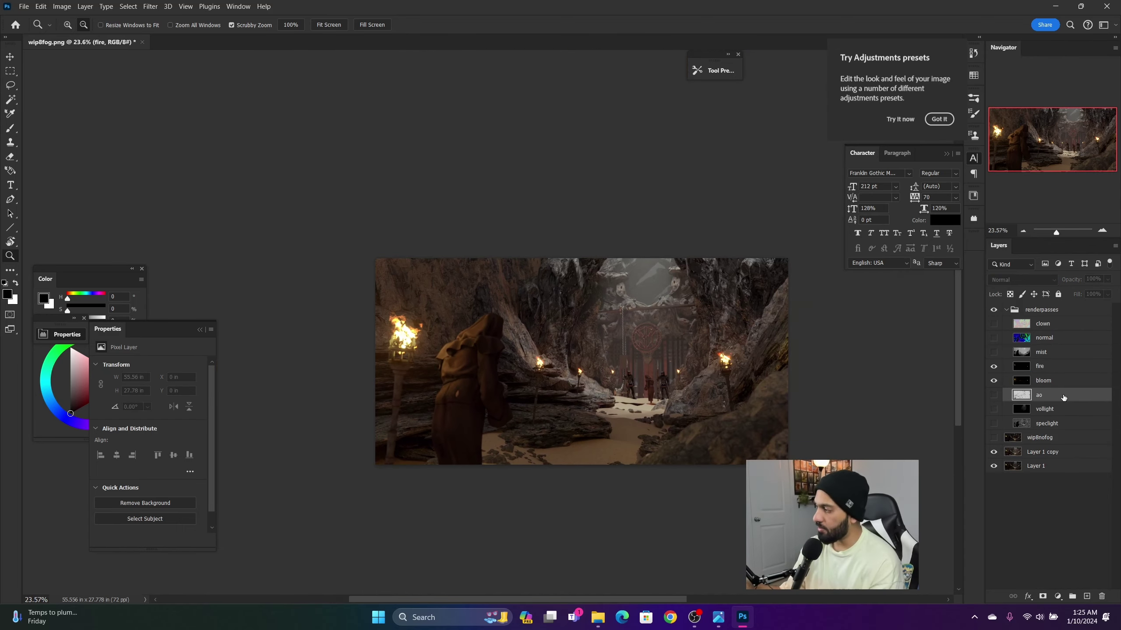
pyautogui.click(993, 395)
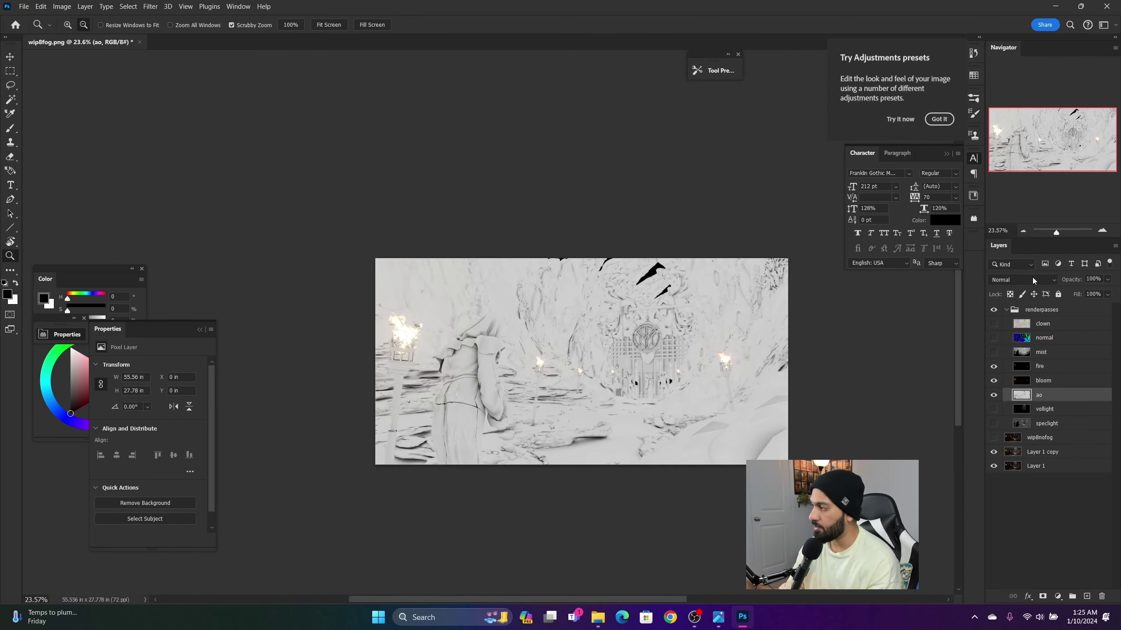
pyautogui.click(1032, 280)
pyautogui.click(1017, 334)
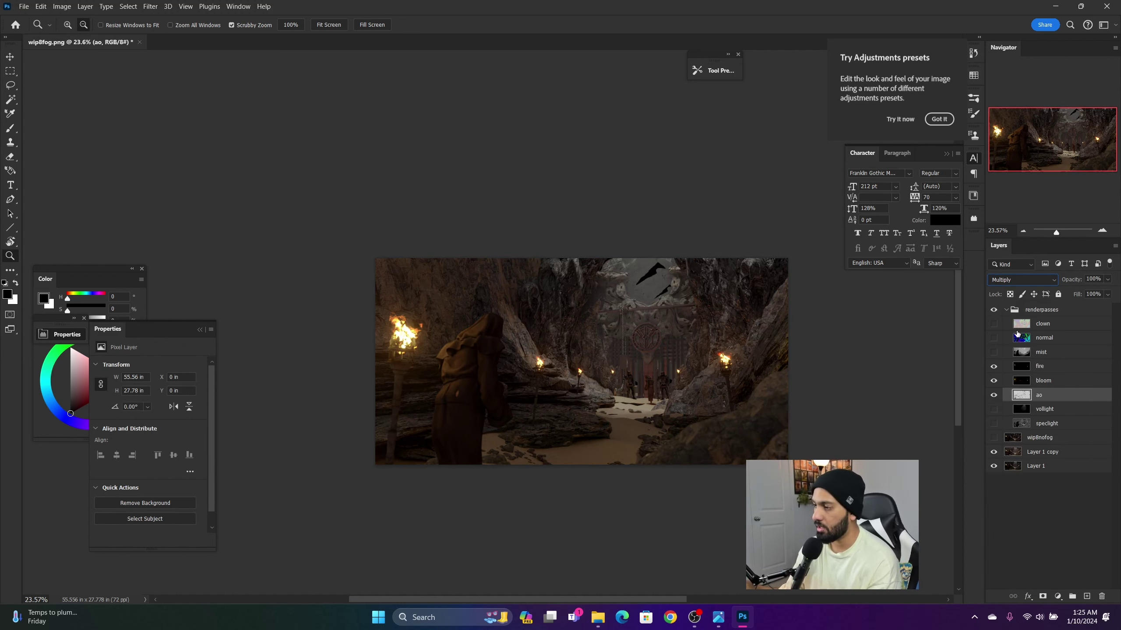
pyautogui.moveTo(655, 338)
pyautogui.mouseDown()
pyautogui.moveTo(724, 341)
pyautogui.moveTo(673, 346)
pyautogui.mouseUp()
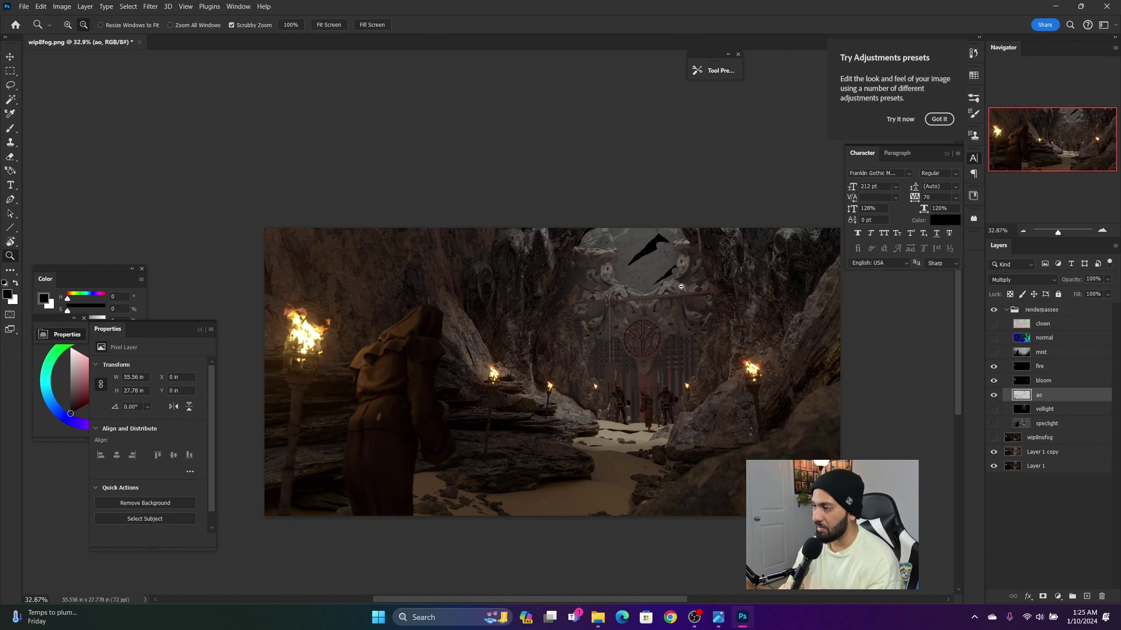
pyautogui.click(994, 395)
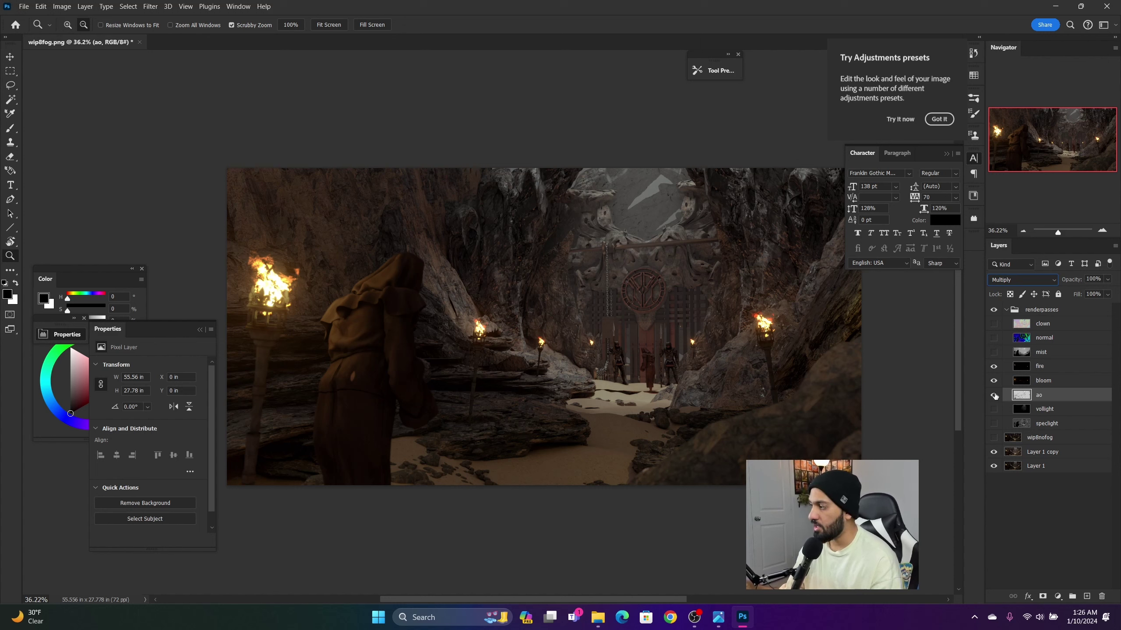
pyautogui.click(994, 396)
pyautogui.click(994, 396)
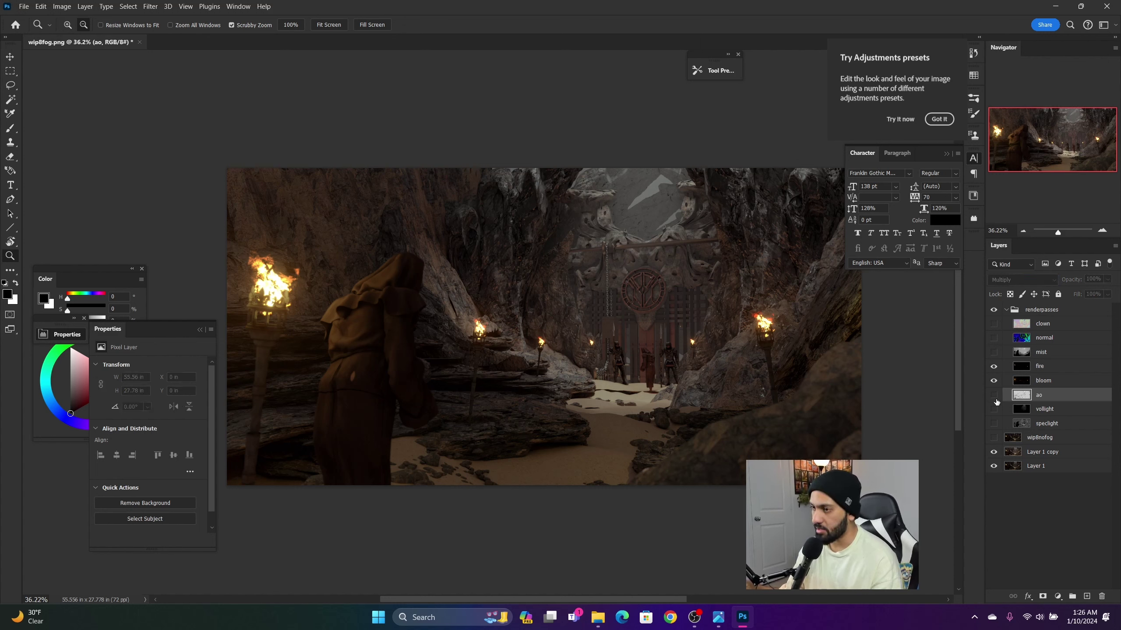
pyautogui.click(994, 396)
# - Move the vollight pass above fire and show it with its blend mode set to Screen
pyautogui.click(992, 410)
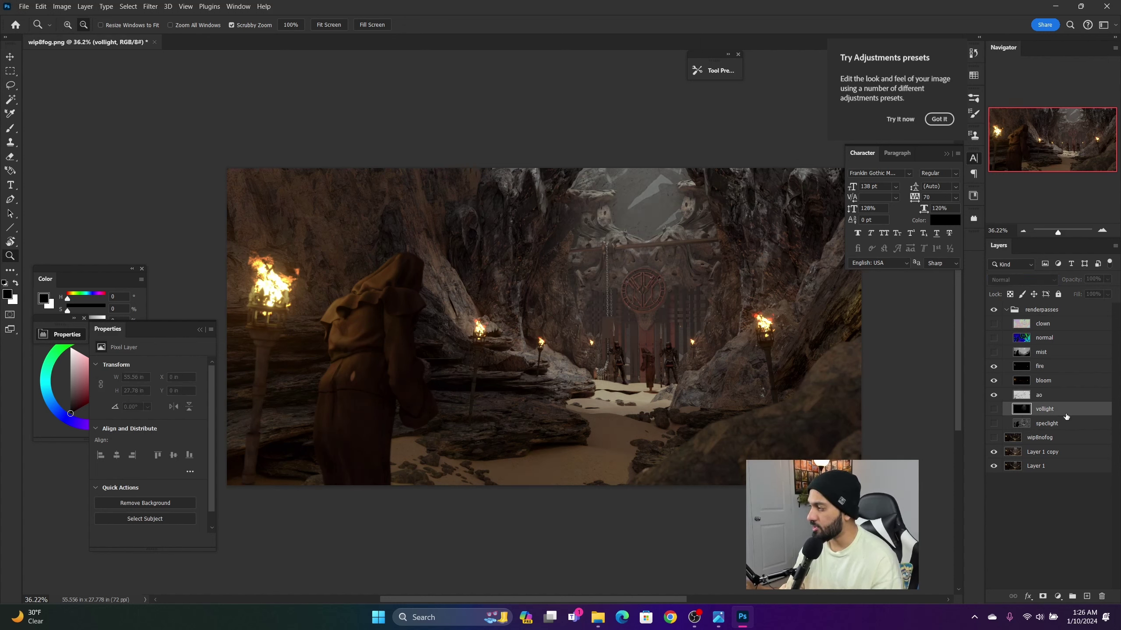
pyautogui.moveTo(1066, 415); pyautogui.dragTo(1063, 366)
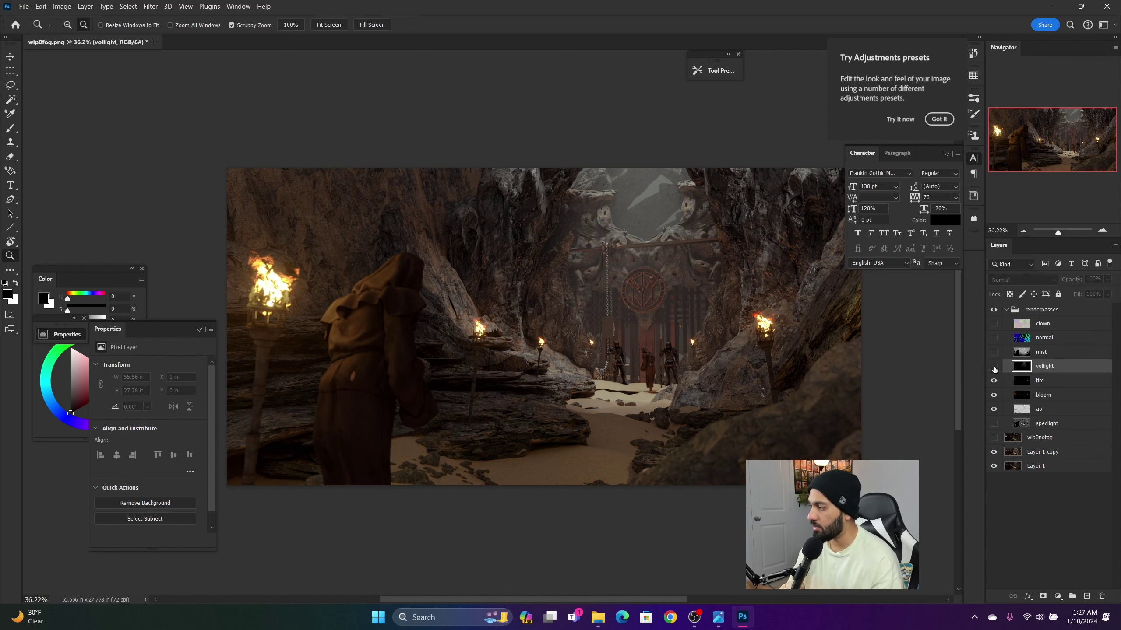
pyautogui.click(994, 368)
pyautogui.click(1044, 281)
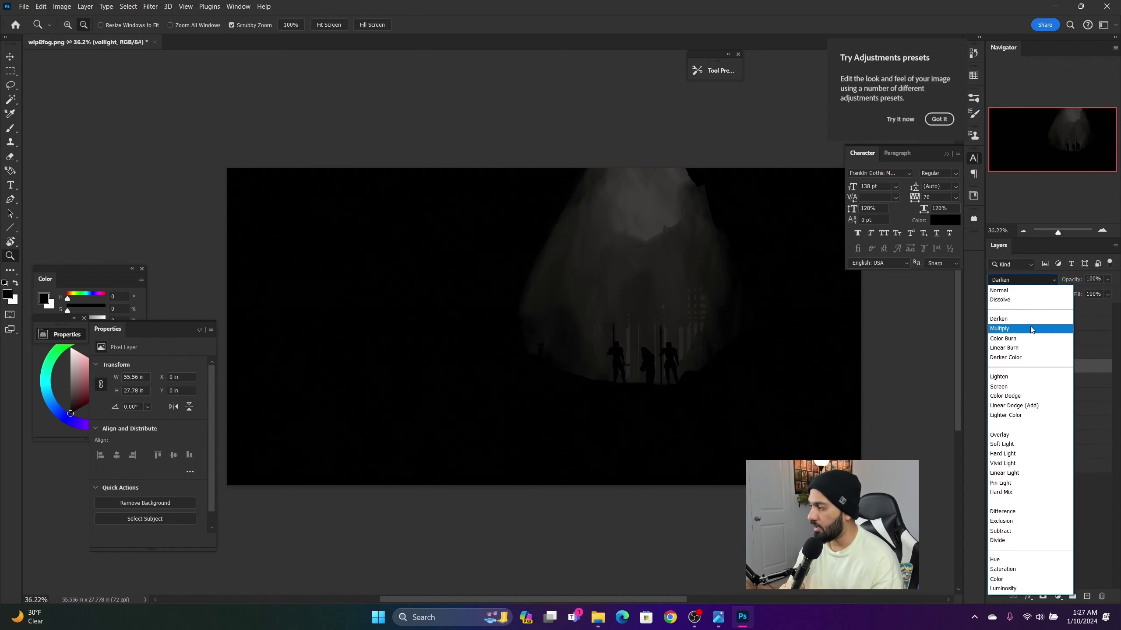
pyautogui.click(1019, 388)
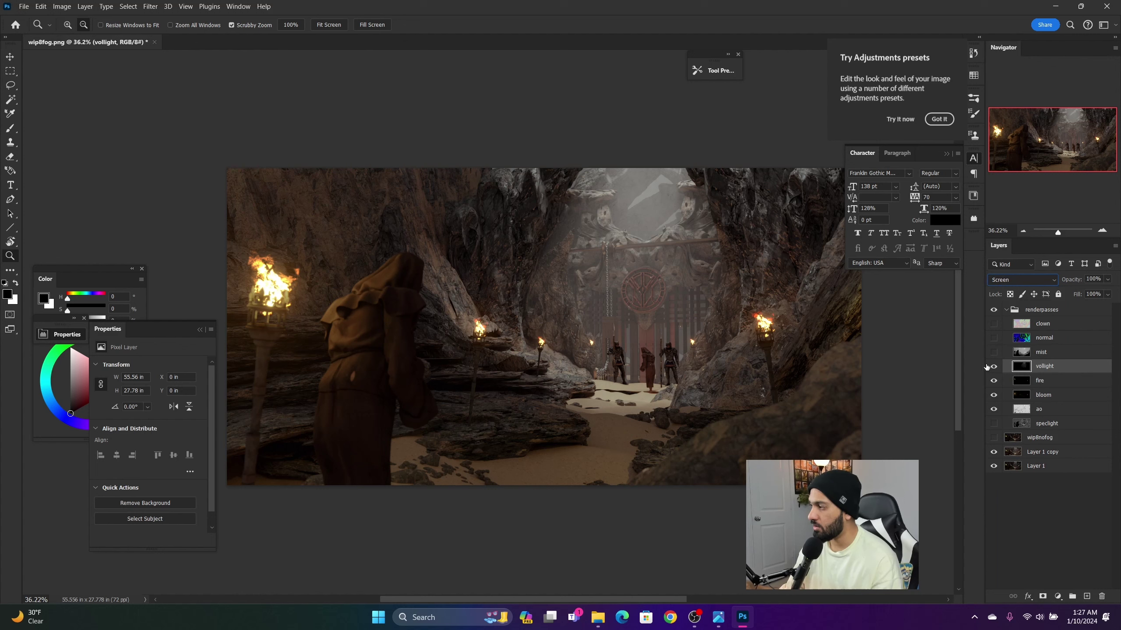
# - Compare the image with and without vollight and lower that layer's opacity to about 46%
pyautogui.click(994, 368)
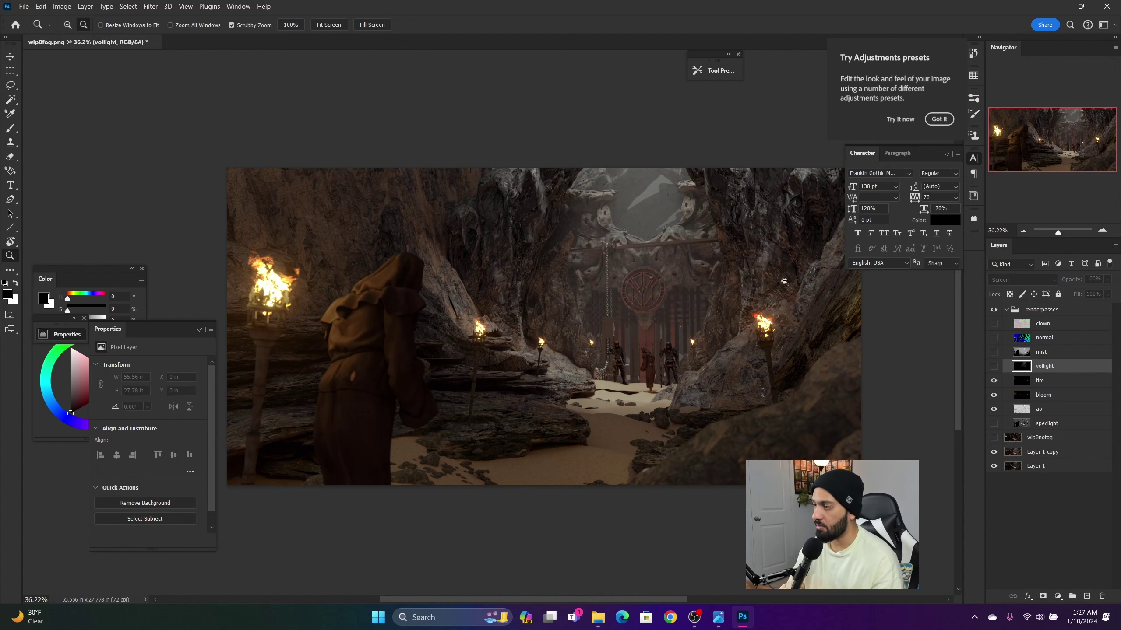
pyautogui.click(993, 366)
pyautogui.click(682, 344)
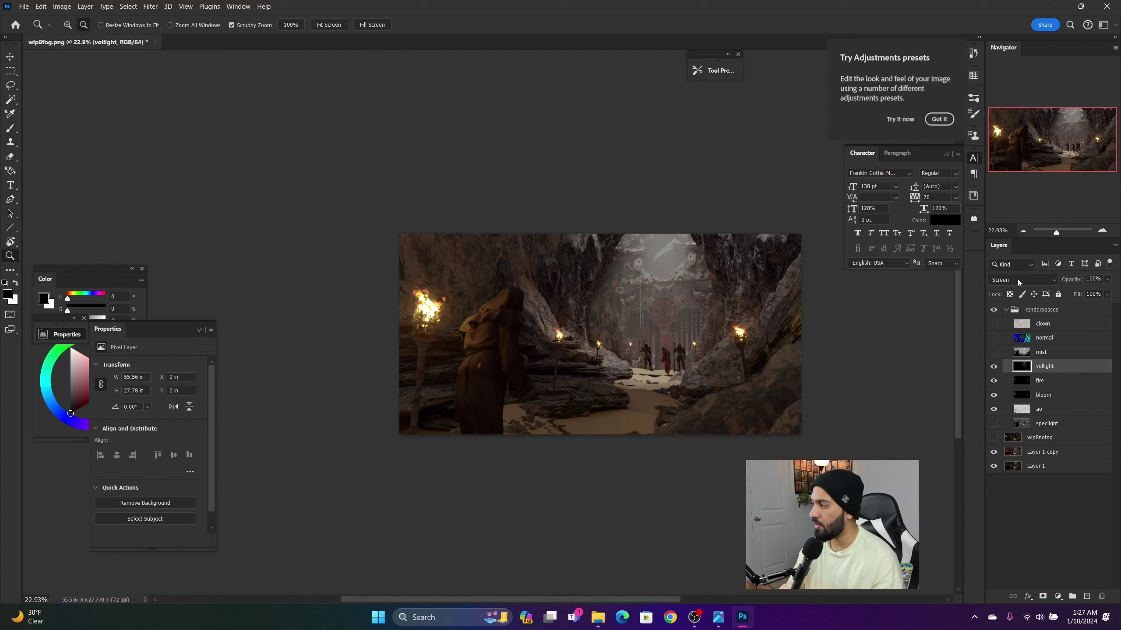
pyautogui.click(1108, 279)
pyautogui.moveTo(1093, 294); pyautogui.dragTo(1084, 293)
pyautogui.moveTo(604, 336); pyautogui.dragTo(853, 319)
# - Duplicate the mist pass, keep the original hidden, and set the copy's blend mode to Screen
pyautogui.click(993, 352)
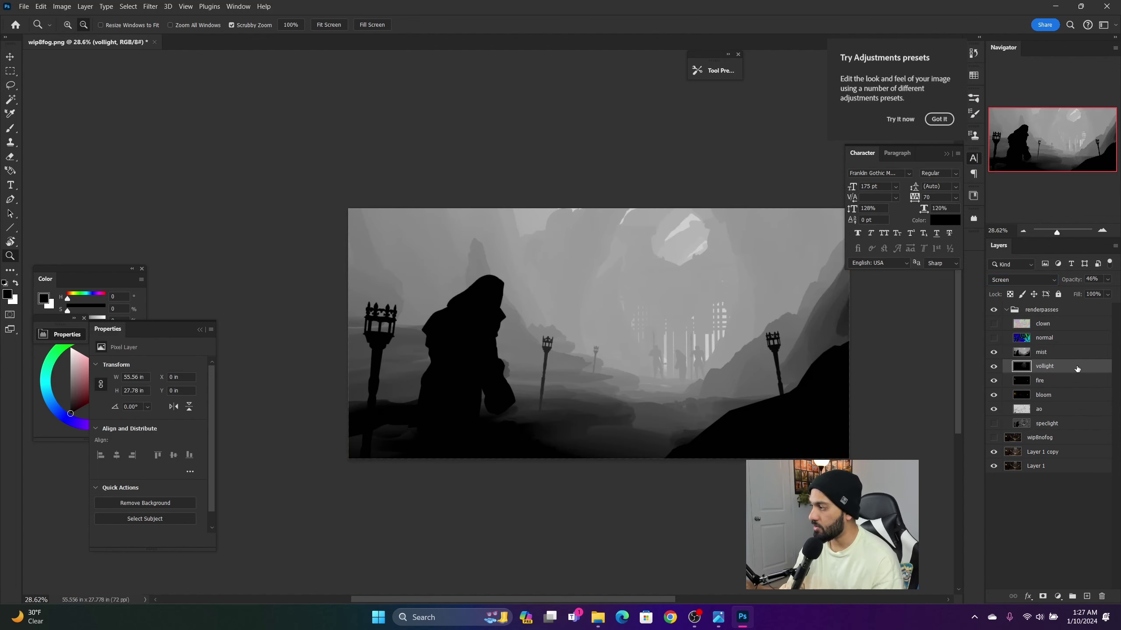
pyautogui.click(1063, 354)
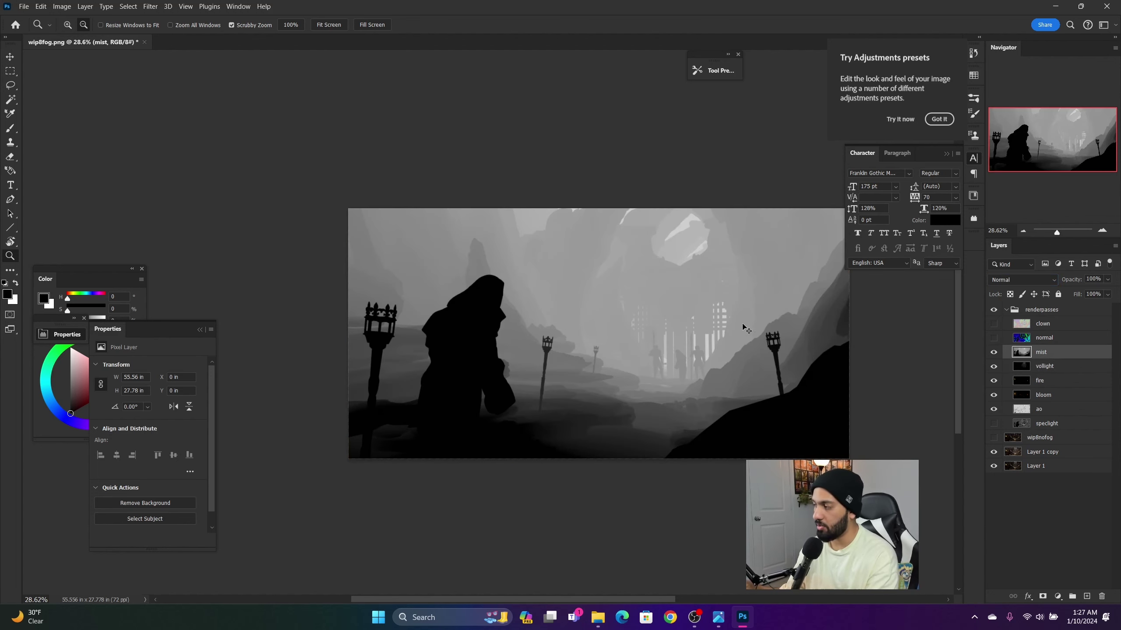
pyautogui.click(1037, 281)
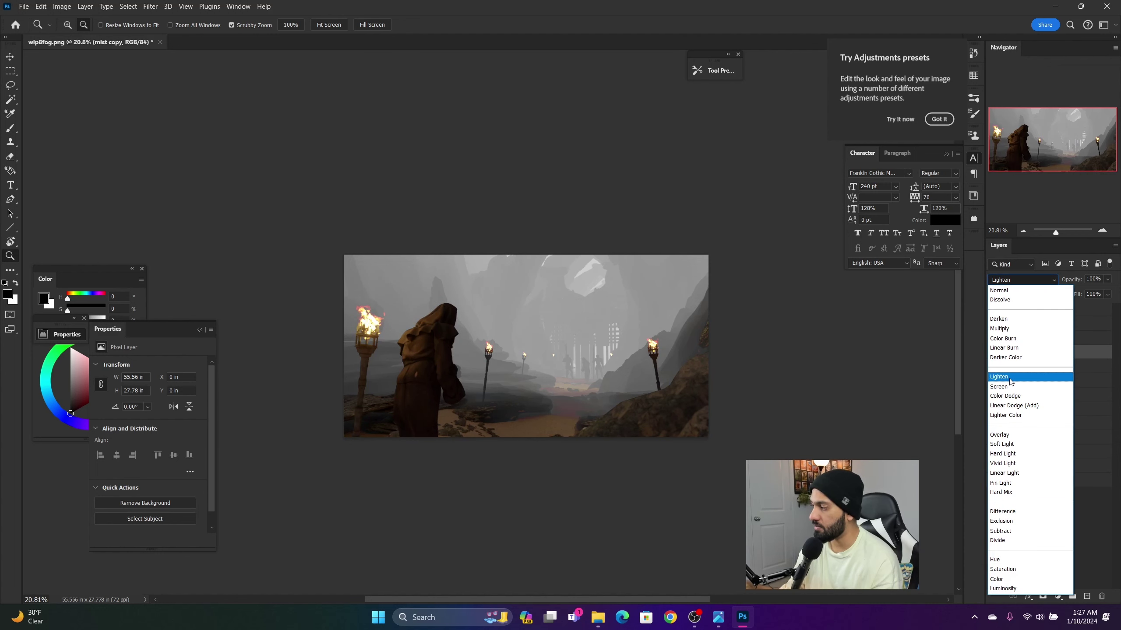
pyautogui.click(1009, 392)
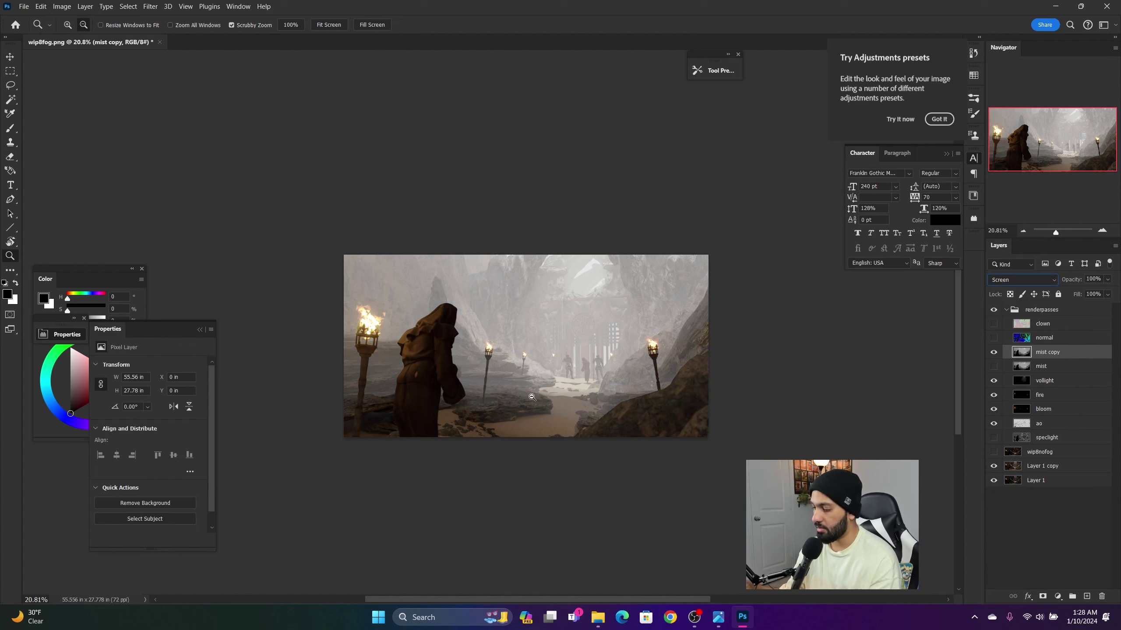
# - Apply a Color Balance adjustment to mist copy with color levels +7, 0 and -5
pyautogui.hotkey('ctrl', 'b')
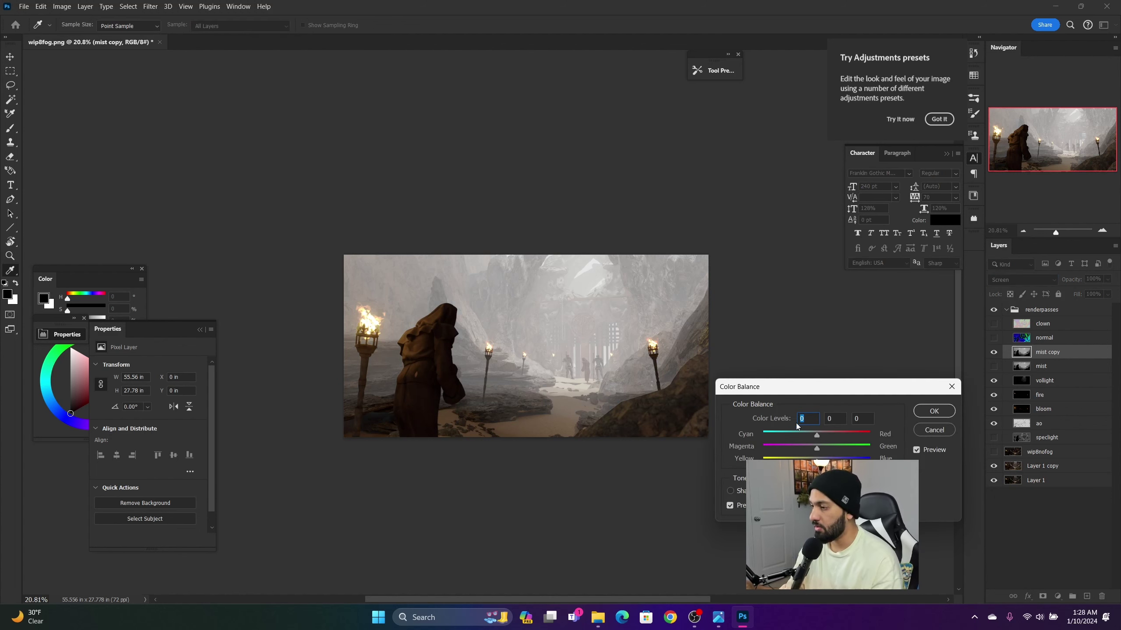
pyautogui.moveTo(818, 437); pyautogui.dragTo(810, 437)
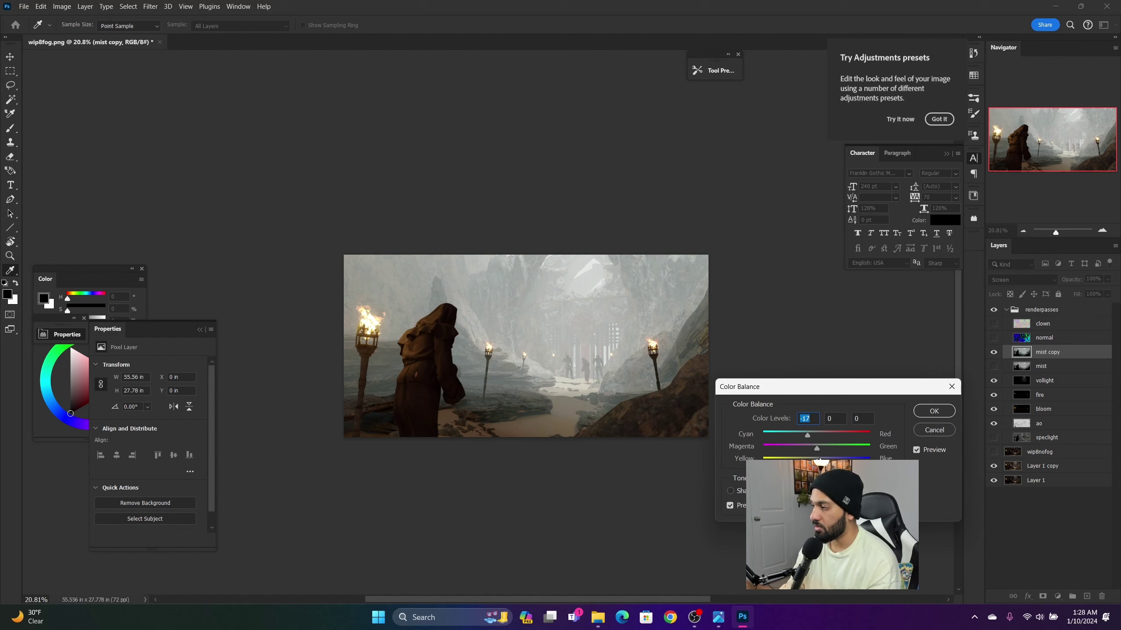
pyautogui.click(827, 461)
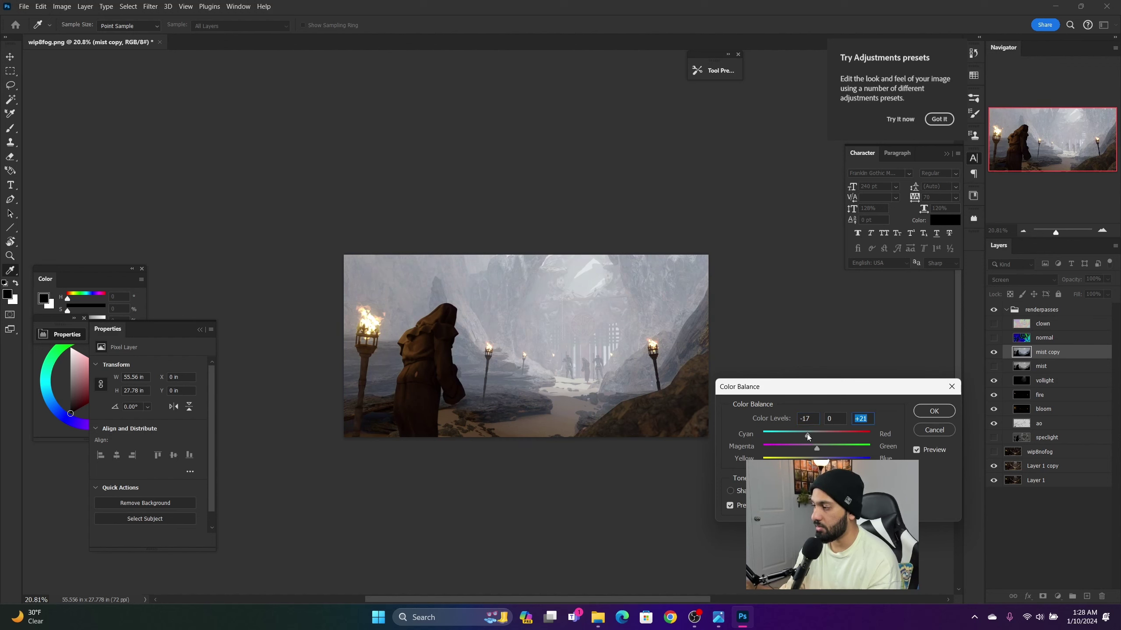
pyautogui.press('Tab')
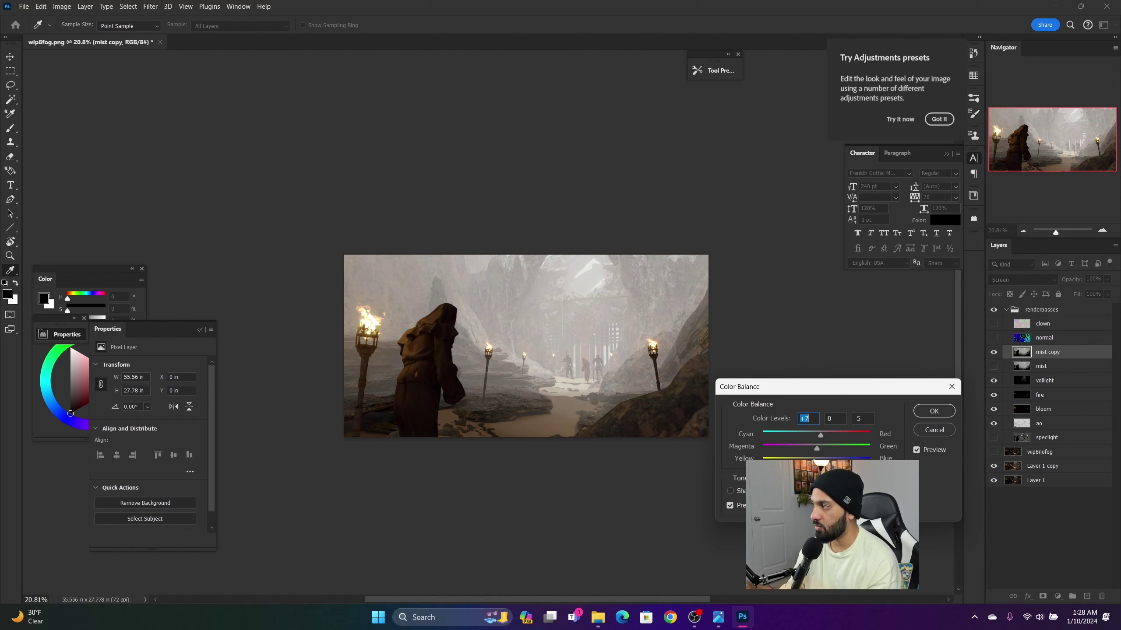
pyautogui.click(934, 411)
pyautogui.press('z')
# - Try lowering mist copy's opacity to 42% and compare the image with and without the layer
pyautogui.click(1107, 280)
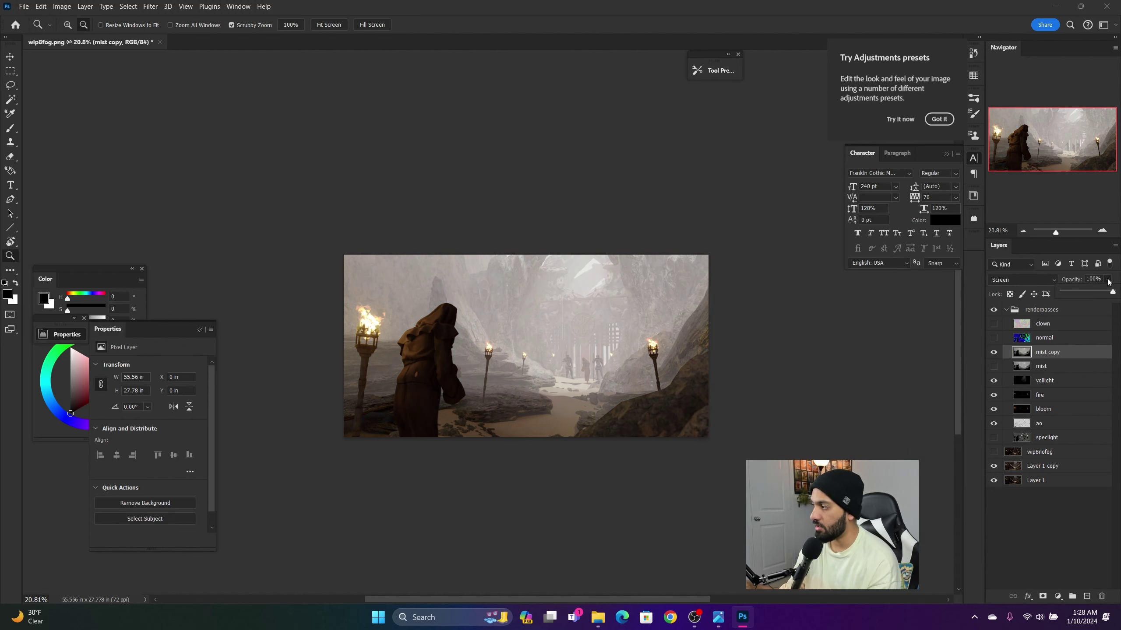
pyautogui.moveTo(1091, 295); pyautogui.dragTo(1075, 295)
pyautogui.moveTo(458, 396); pyautogui.dragTo(485, 405)
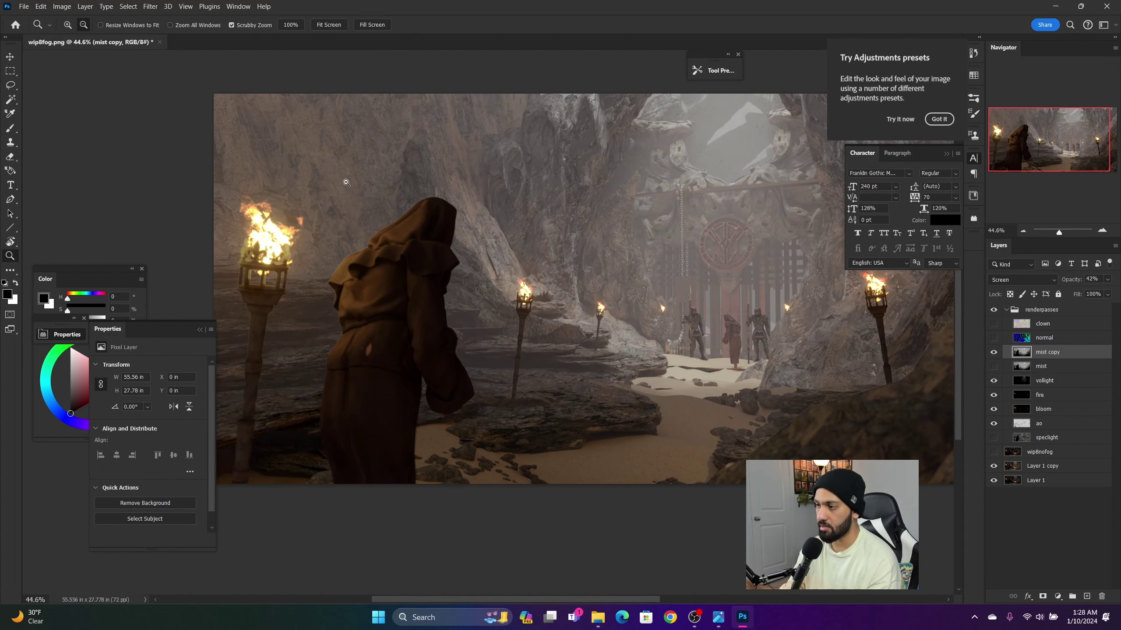
pyautogui.click(994, 353)
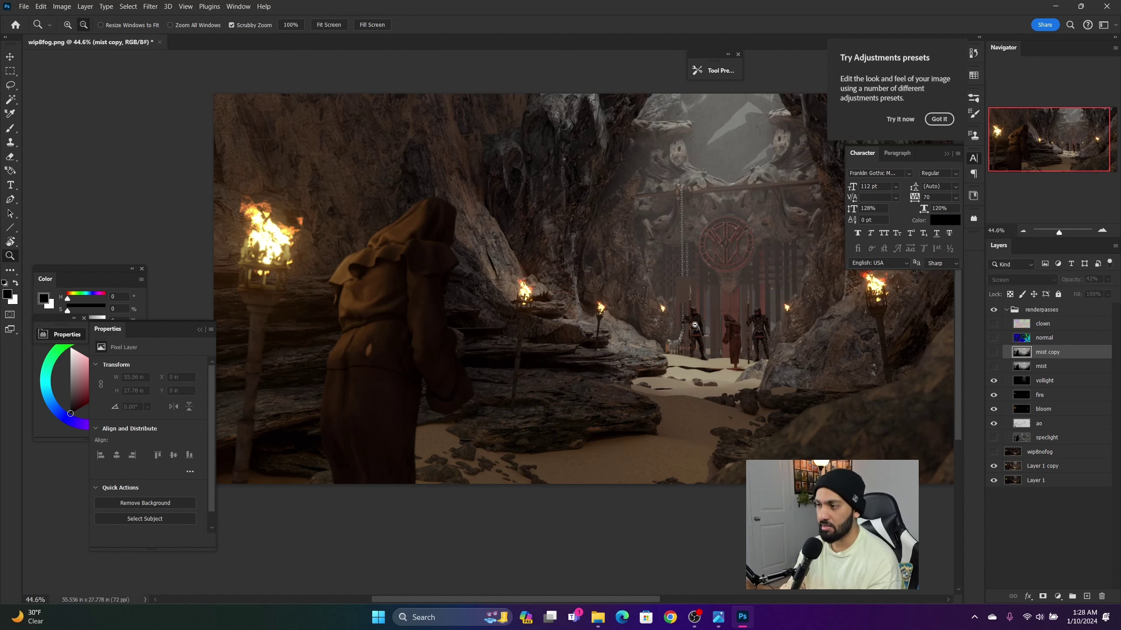
pyautogui.click(993, 352)
pyautogui.keyDown('alt'); pyautogui.click(597, 375); pyautogui.keyUp('alt')
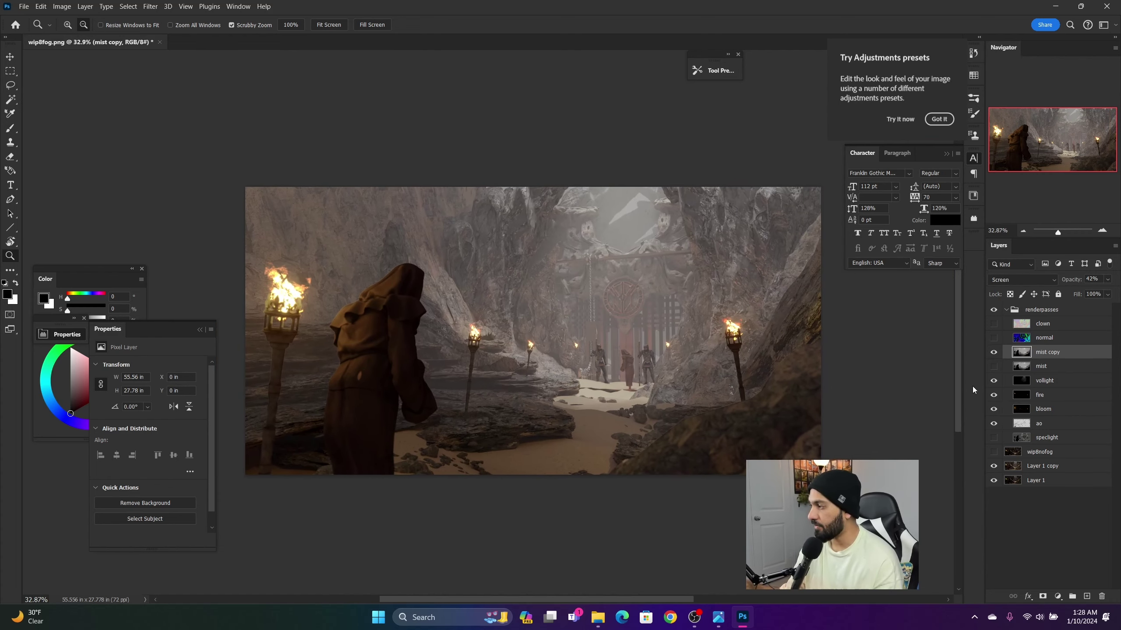
# - Set mist copy's opacity back to 100% and darken the layer with a Levels adjustment
pyautogui.click(1108, 280)
pyautogui.moveTo(1085, 293); pyautogui.dragTo(1112, 293)
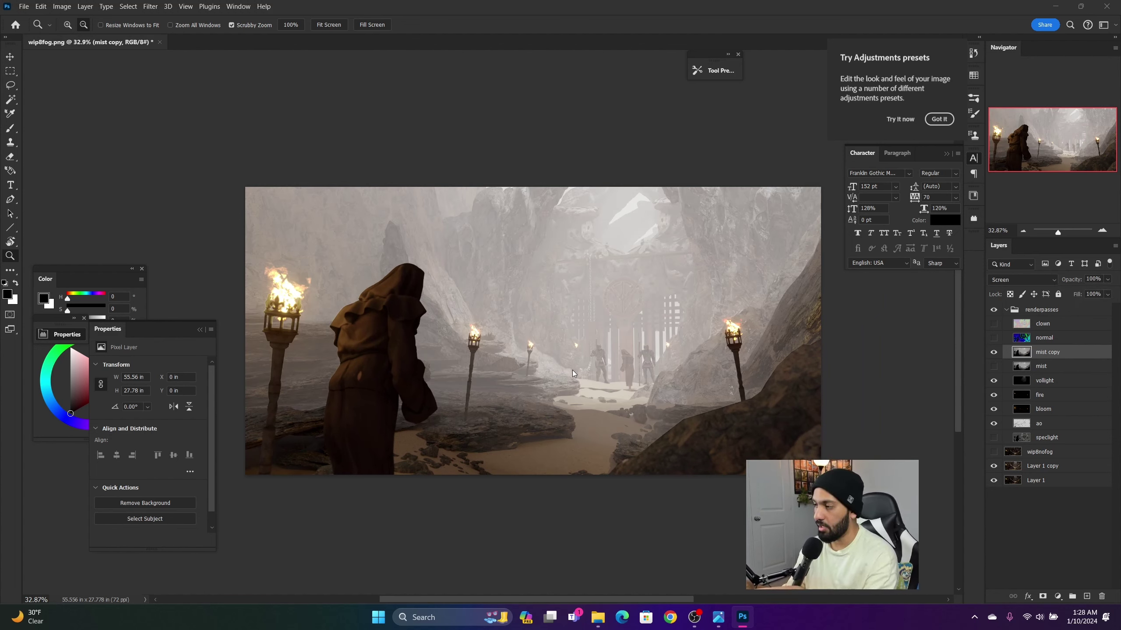
pyautogui.hotkey('ctrl', 'l')
pyautogui.moveTo(833, 458); pyautogui.dragTo(870, 458)
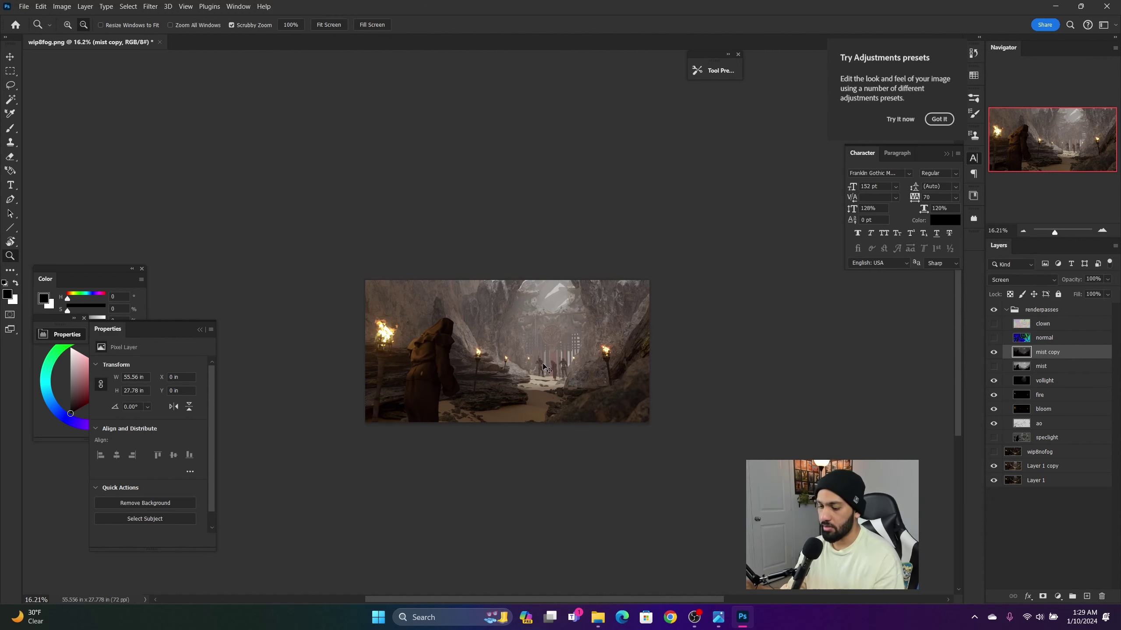
# - Check the composite's values in a grayscale proof view and return to the color view
pyautogui.hotkey('ctrl', 'y')
pyautogui.moveTo(513, 345); pyautogui.dragTo(529, 363)
pyautogui.scroll(-2, 530, 363)
pyautogui.scroll(4, 366, 425)
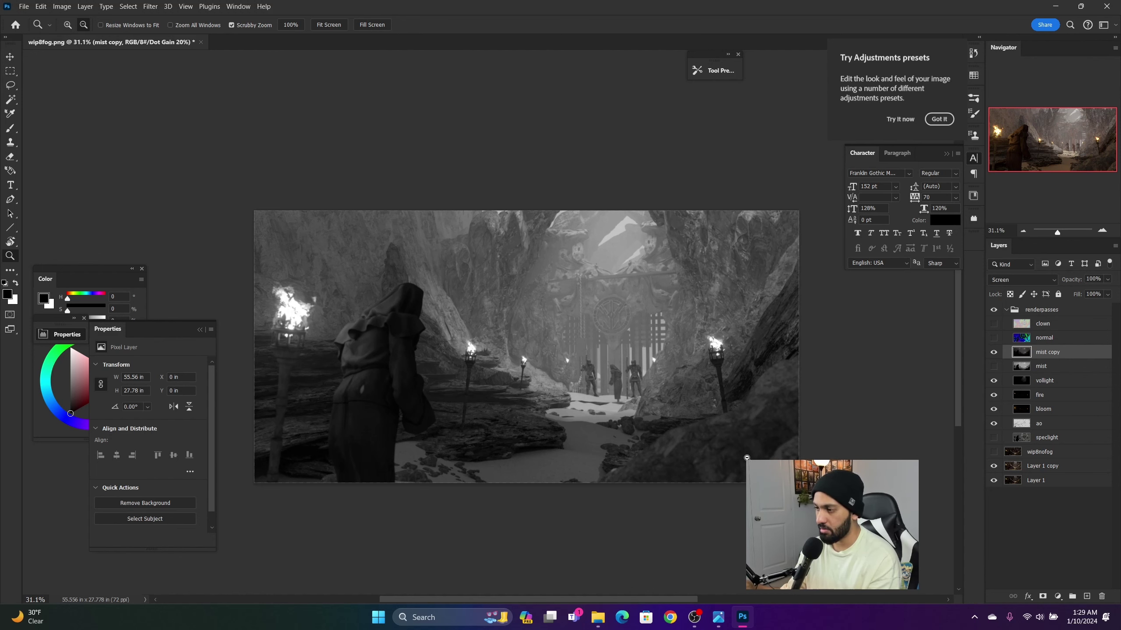
pyautogui.hotkey('ctrl', 'y')
pyautogui.moveTo(606, 428)
pyautogui.mouseDown()
pyautogui.moveTo(577, 429)
pyautogui.moveTo(595, 429)
pyautogui.mouseUp()
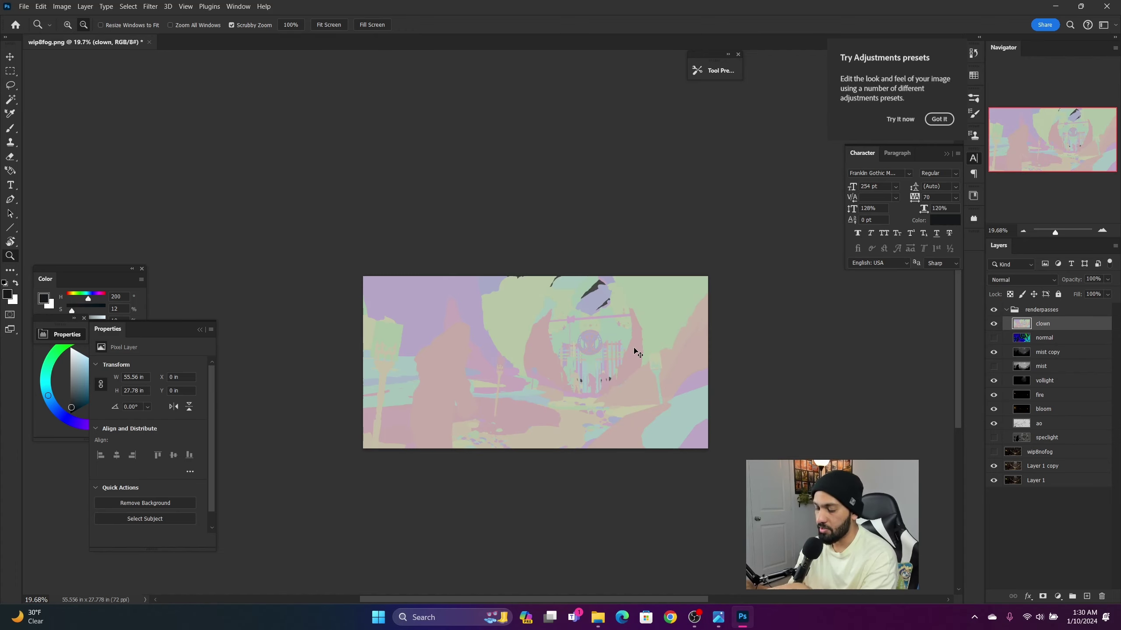
# - Raise the clown pass's saturation to +100 with a Hue/Saturation adjustment and hide the layer
pyautogui.hotkey('ctrl', 'u')
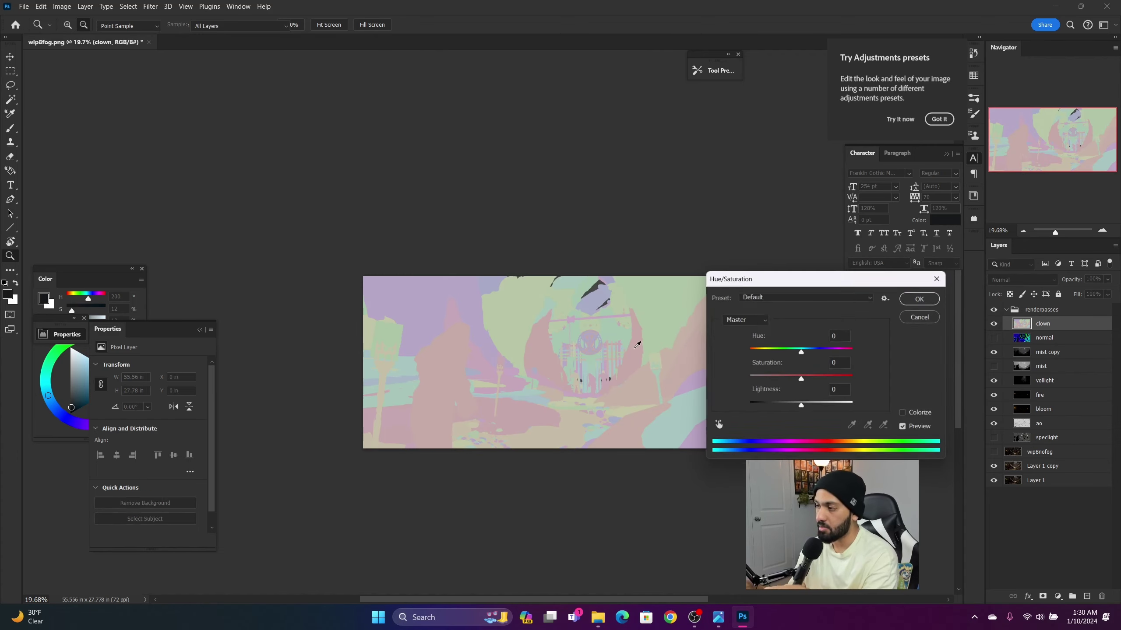
pyautogui.moveTo(801, 380); pyautogui.dragTo(858, 379)
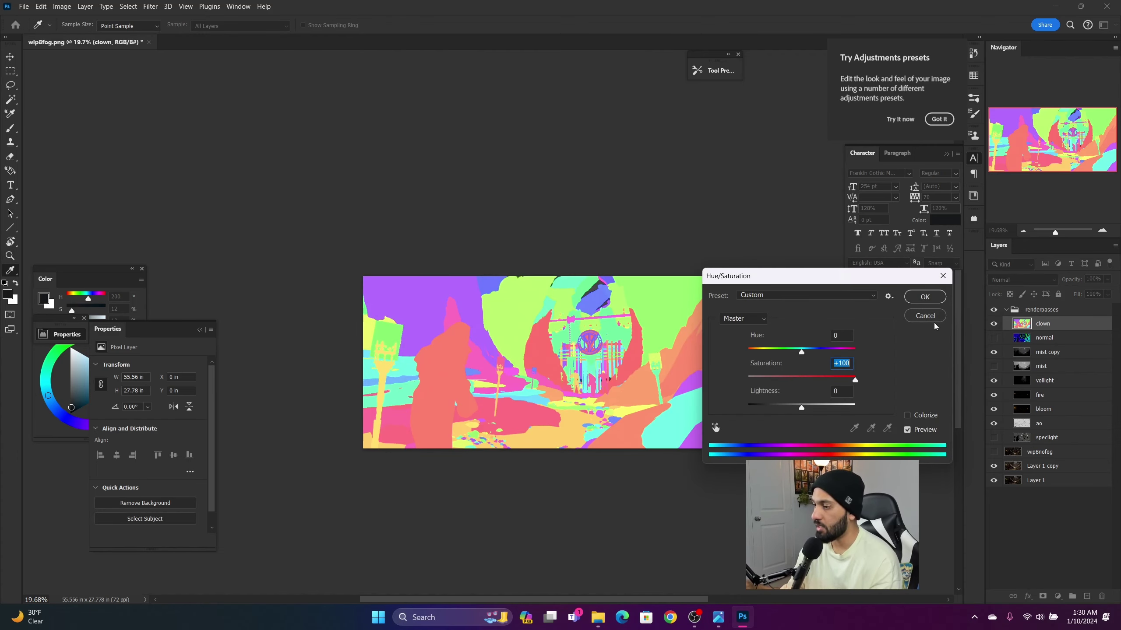
pyautogui.click(935, 297)
pyautogui.click(993, 323)
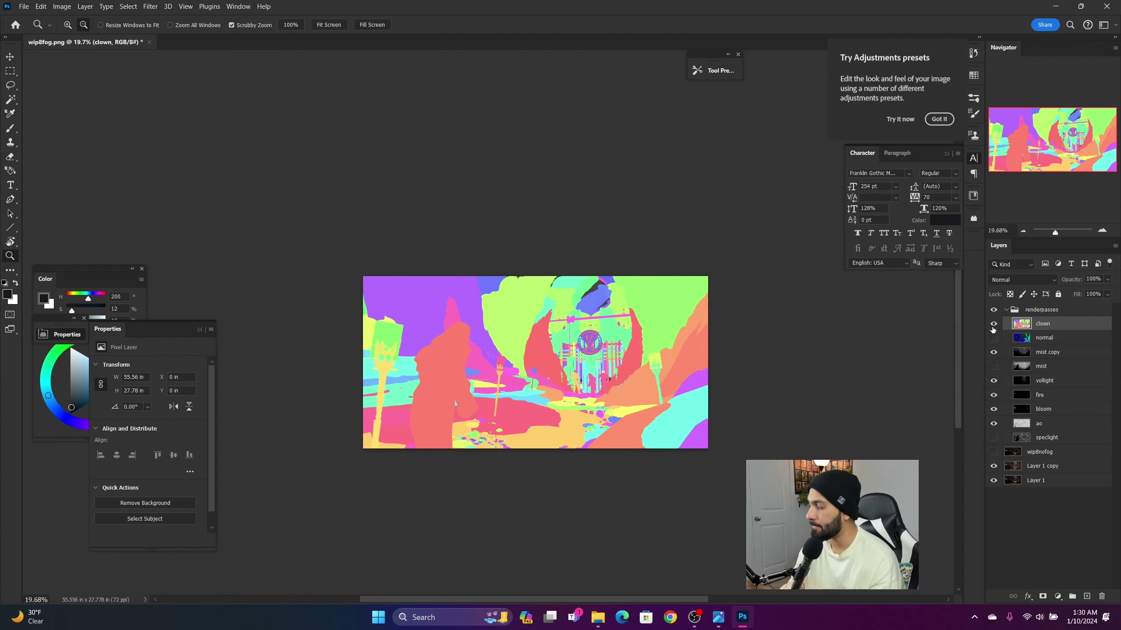
# - Inspect the sand path, the rocks and the figures by the gate up close
pyautogui.press('z')
pyautogui.moveTo(544, 357); pyautogui.dragTo(561, 359)
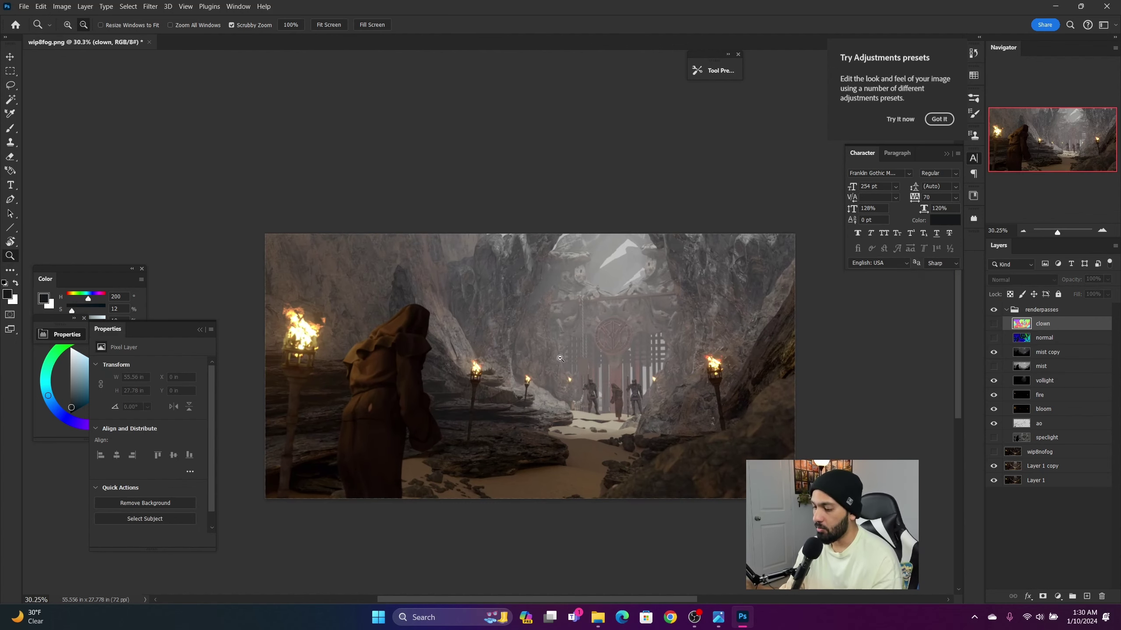
pyautogui.moveTo(636, 396); pyautogui.dragTo(668, 354)
pyautogui.moveTo(523, 424); pyautogui.dragTo(650, 476)
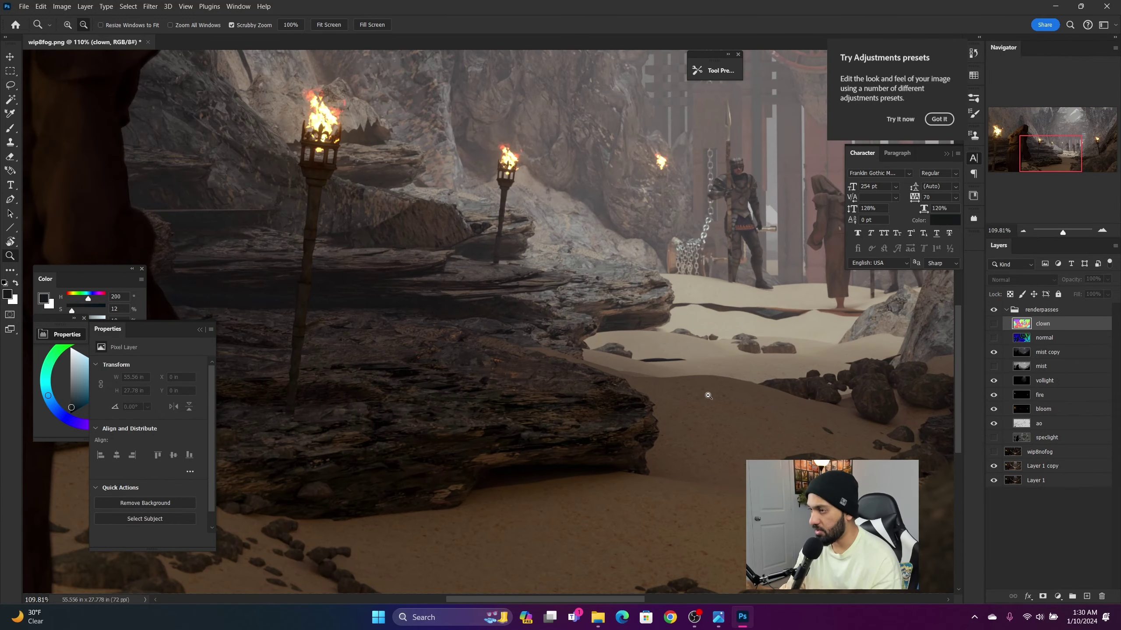
pyautogui.moveTo(708, 396); pyautogui.dragTo(580, 468)
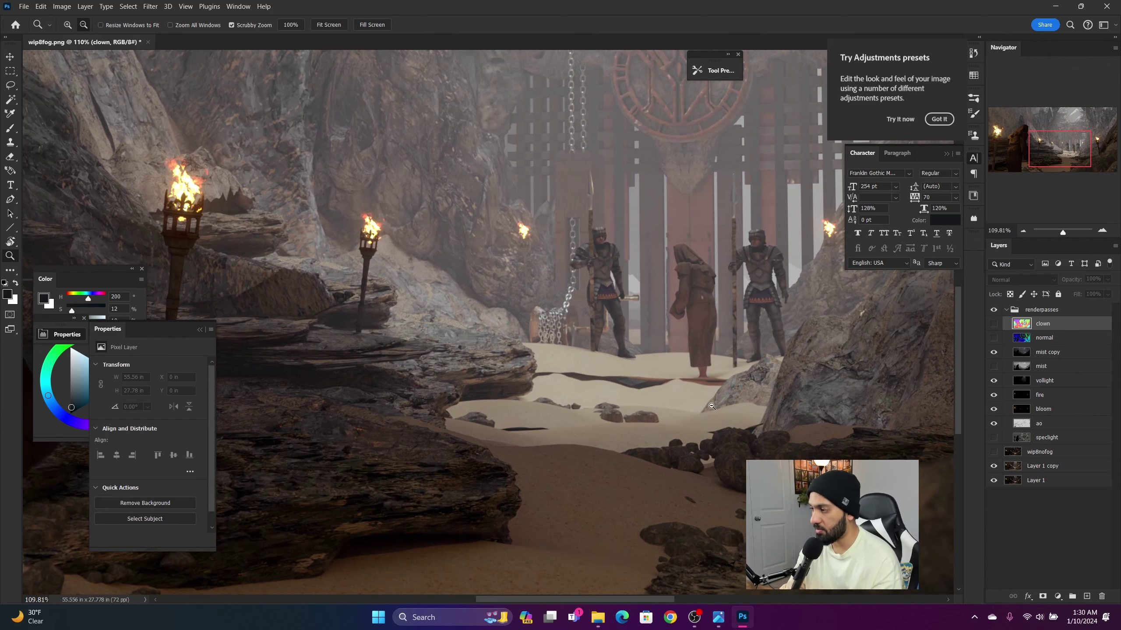
pyautogui.moveTo(694, 435); pyautogui.dragTo(574, 408)
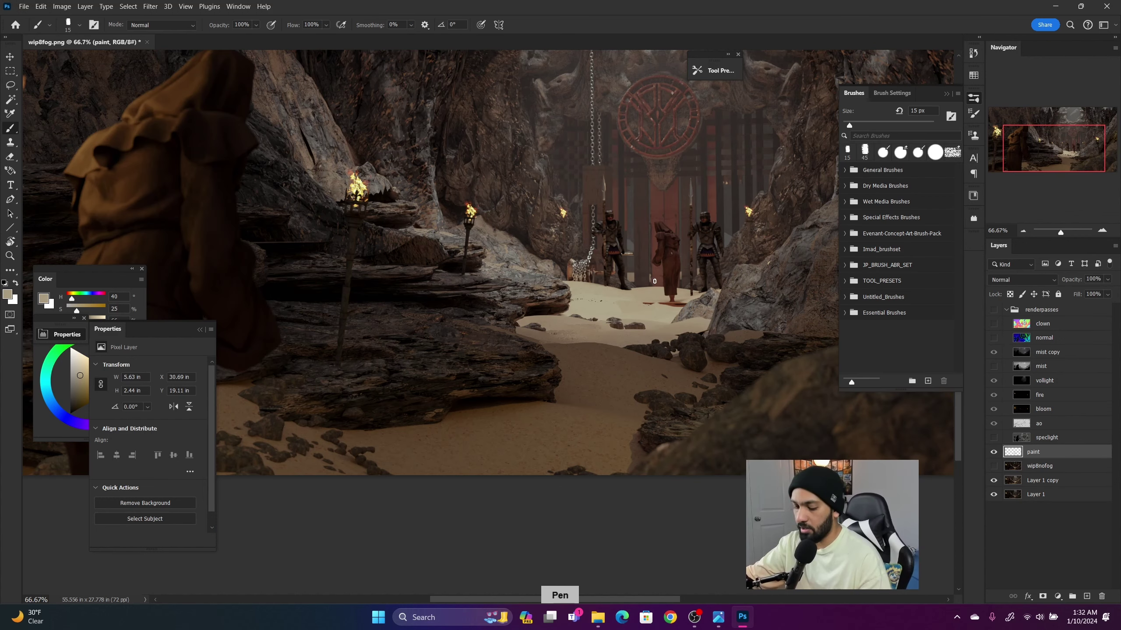
# - Set up the Eraser with the textured brush preset for the paint layer
pyautogui.press('e')
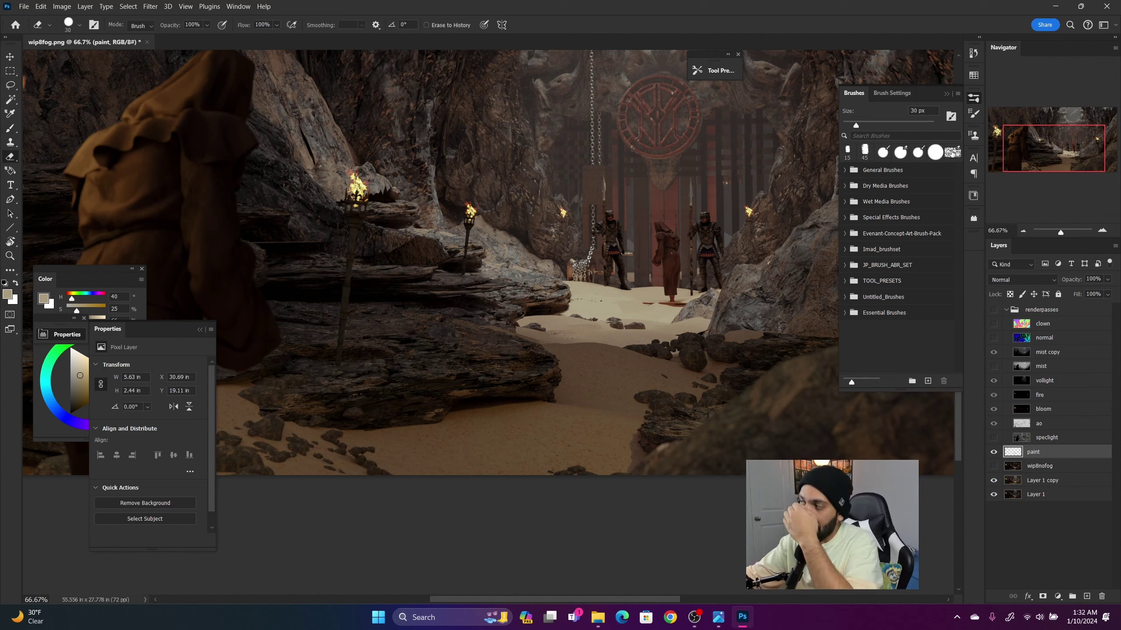
pyautogui.click(951, 152)
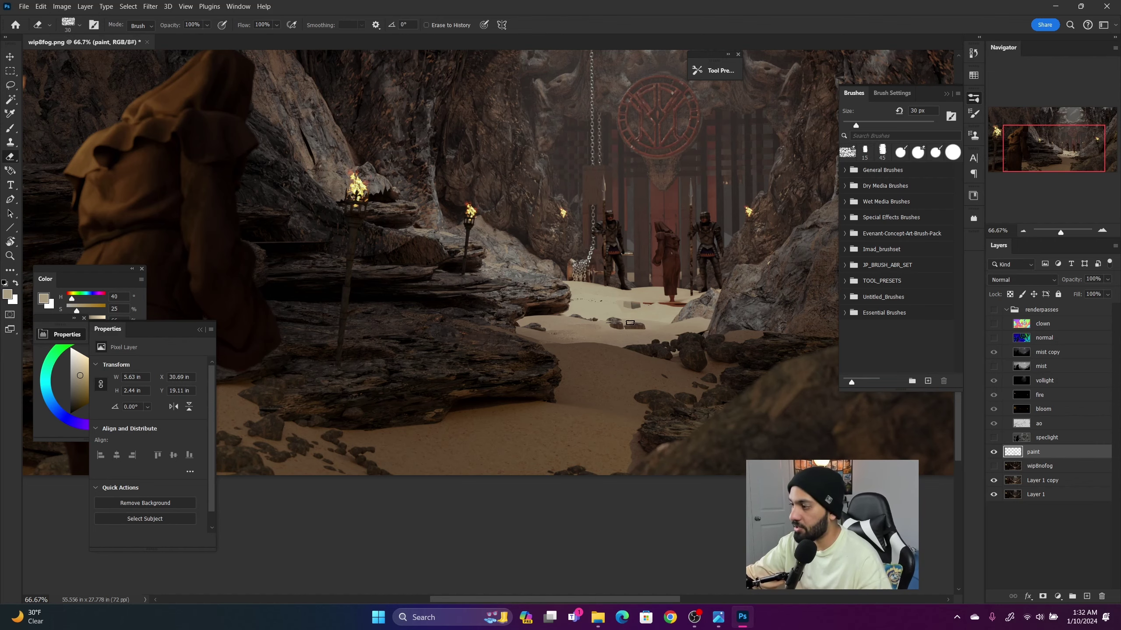
# - Lasso the dark jagged gap in the rock beside the torch on Layer 1 copy, replace it with a Content-Aware fill and deselect
pyautogui.moveTo(388, 267); pyautogui.dragTo(432, 267)
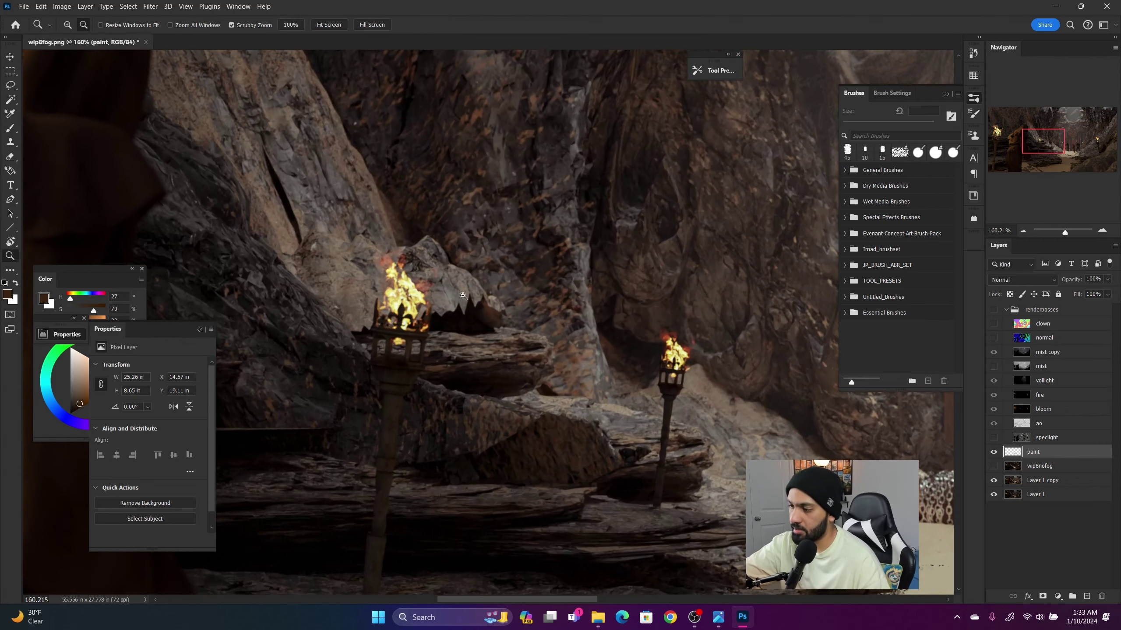
pyautogui.moveTo(545, 291); pyautogui.dragTo(529, 289)
pyautogui.scroll(-7, 529, 289)
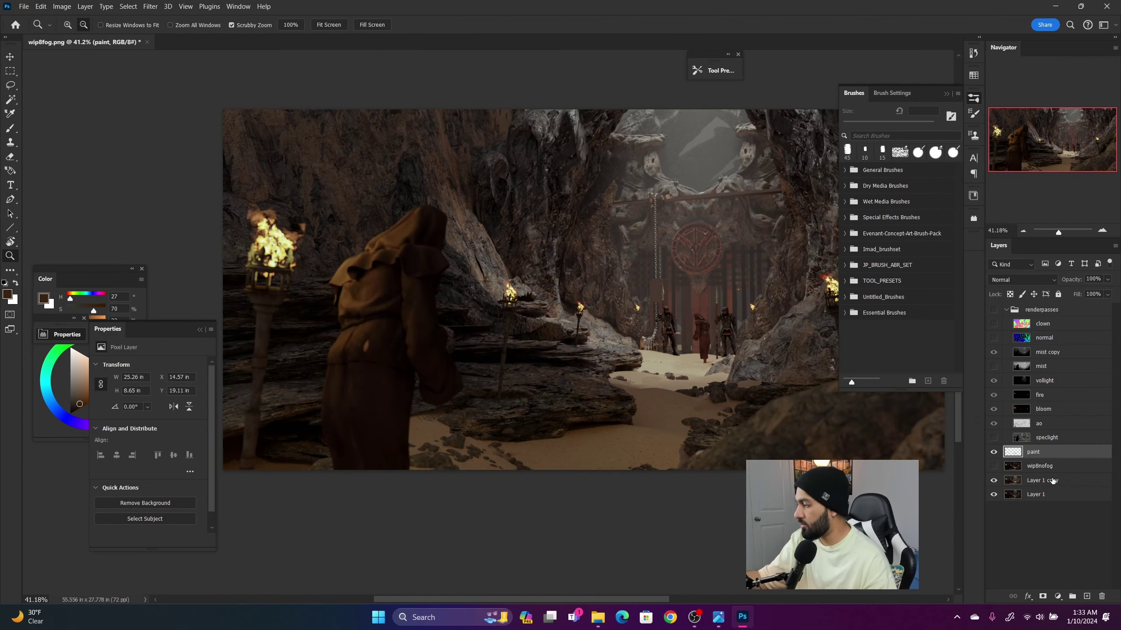
pyautogui.click(1057, 483)
pyautogui.scroll(5, 527, 277)
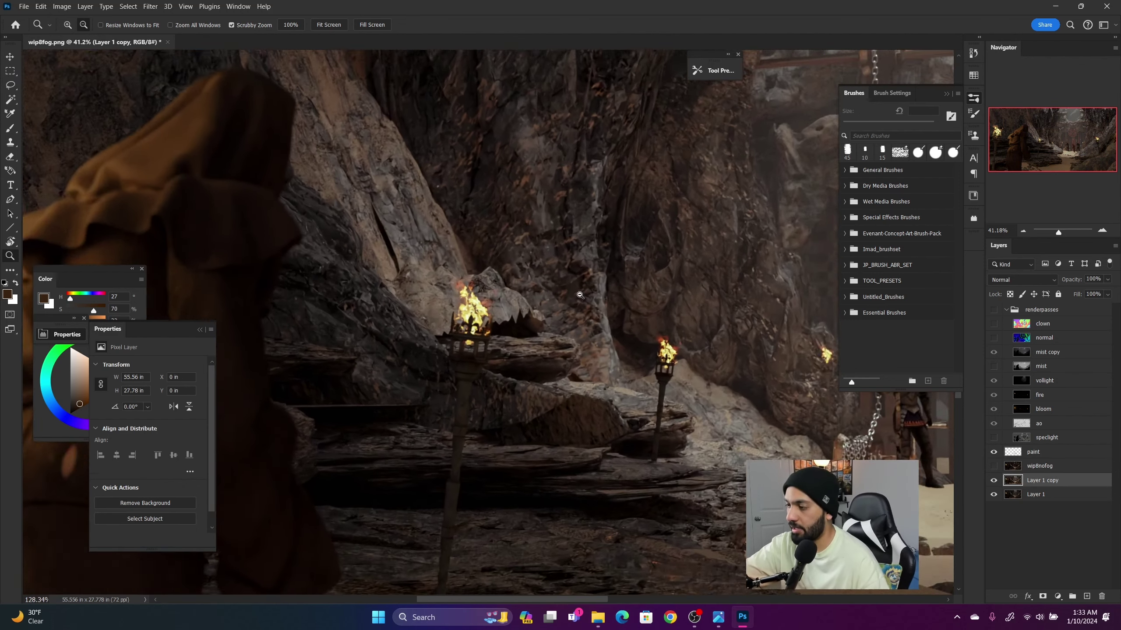
pyautogui.press('l')
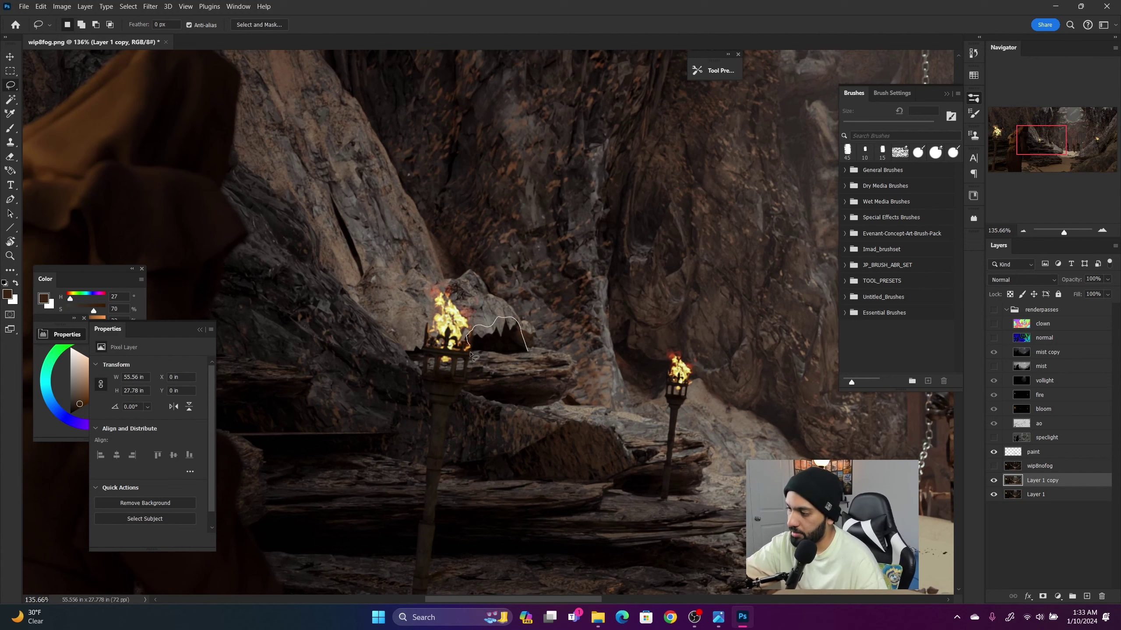
pyautogui.moveTo(512, 359); pyautogui.dragTo(501, 356)
pyautogui.rightClick(506, 345)
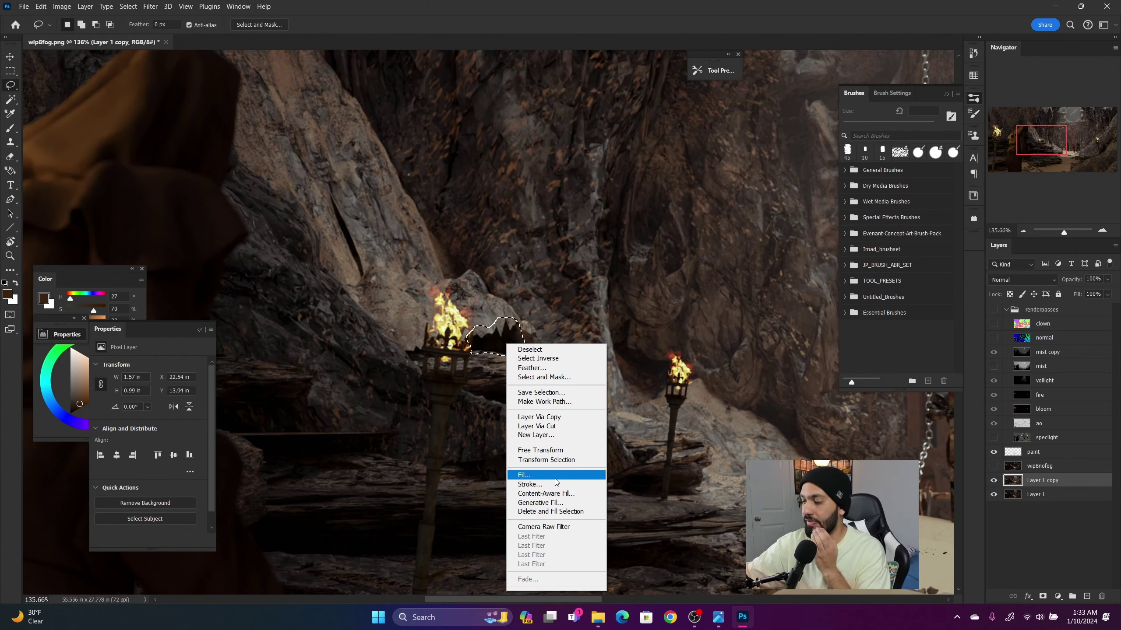
pyautogui.click(529, 475)
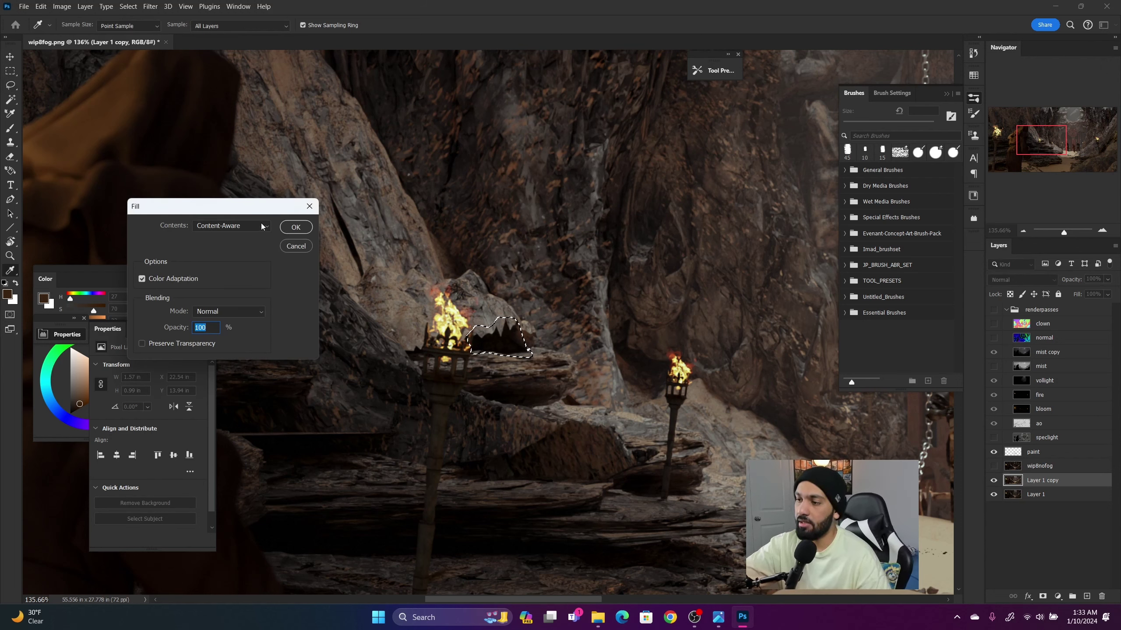
pyautogui.click(261, 226)
pyautogui.click(250, 275)
pyautogui.click(294, 227)
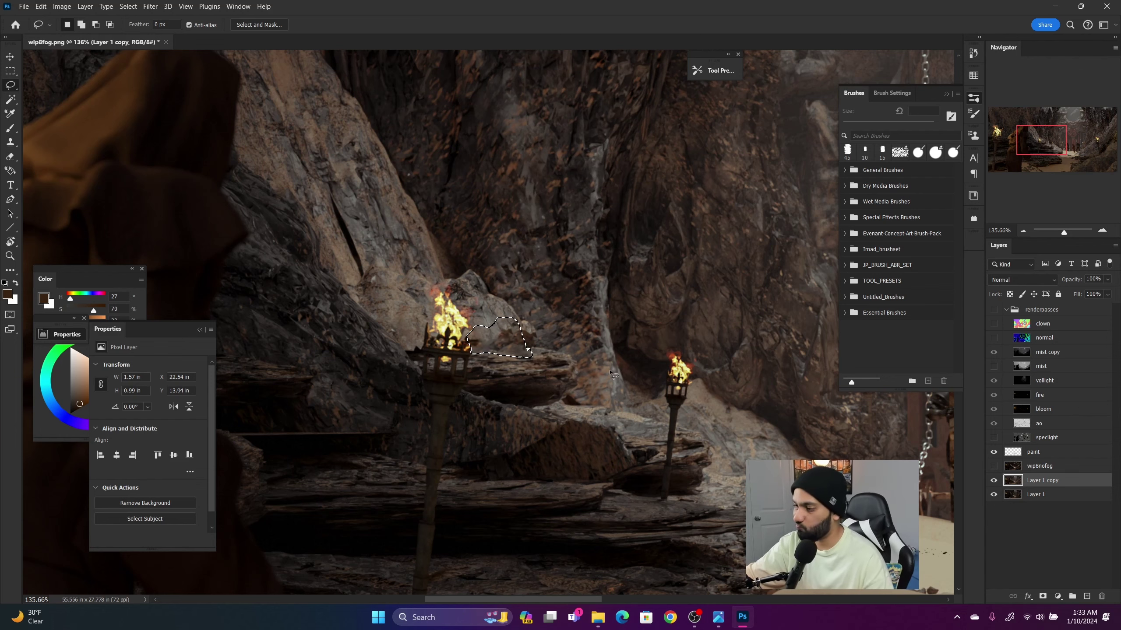
pyautogui.hotkey('ctrl', 'd')
# - Show the render passes and select the foreground hooded figure from its flat color in the clown pass, hiding that pass again
pyautogui.press('z')
pyautogui.moveTo(612, 375); pyautogui.dragTo(545, 349)
pyautogui.moveTo(616, 352); pyautogui.dragTo(569, 351)
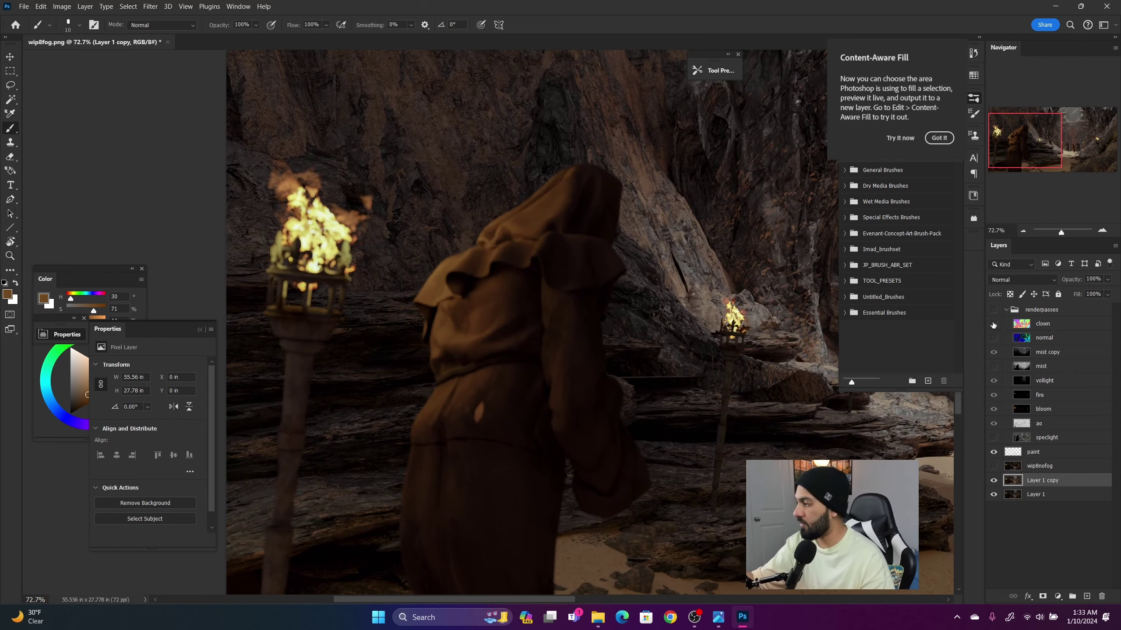
pyautogui.click(993, 309)
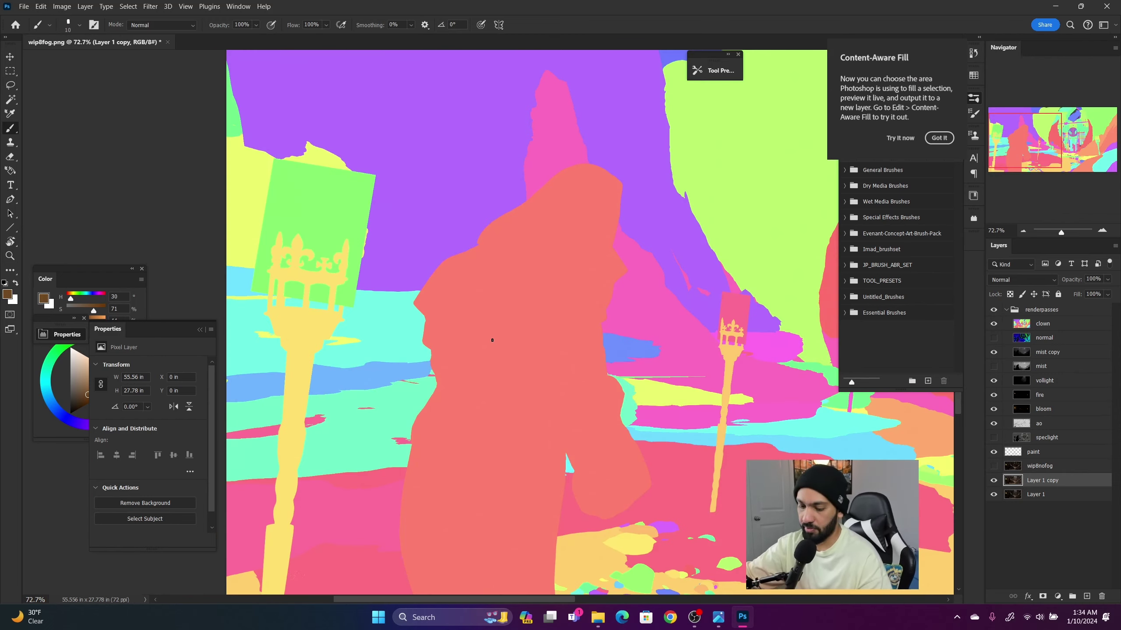
pyautogui.press('w')
pyautogui.click(480, 322)
pyautogui.click(994, 324)
# - Paint brown tones sampled from the robe onto the hooded figure inside the selection, enlarging the brush, and deselect
pyautogui.press('b')
pyautogui.moveTo(415, 429)
pyautogui.mouseDown()
pyautogui.moveTo(446, 353)
pyautogui.moveTo(442, 413)
pyautogui.mouseUp()
pyautogui.keyDown('alt'); pyautogui.click(445, 353); pyautogui.keyUp('alt')
pyautogui.press(']')
pyautogui.press(']')
pyautogui.press(']')
pyautogui.press(']')
pyautogui.press(']')
pyautogui.press(']')
pyautogui.press(']')
pyautogui.press(']')
pyautogui.keyDown('alt'); pyautogui.click(460, 343); pyautogui.keyUp('alt')
pyautogui.hotkey('ctrl', 'd')
# - Shade the hooded figure's hood edge and sleeve with sampled browns on Layer 1 copy, softening the sleeve strokes with the Eraser
pyautogui.press('z')
pyautogui.moveTo(531, 395); pyautogui.dragTo(485, 395)
pyautogui.moveTo(568, 318); pyautogui.dragTo(593, 318)
pyautogui.keyDown('alt'); pyautogui.click(572, 300); pyautogui.keyUp('alt')
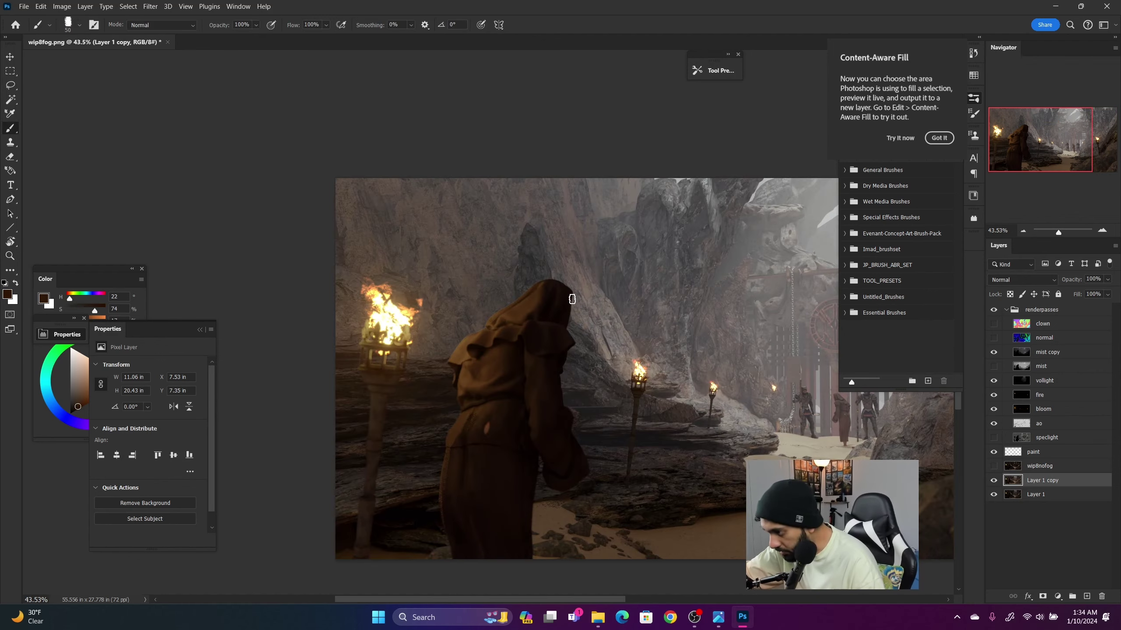
pyautogui.keyDown('alt'); pyautogui.click(532, 367); pyautogui.keyUp('alt')
pyautogui.moveTo(533, 436); pyautogui.dragTo(534, 445)
pyautogui.press('e')
pyautogui.moveTo(531, 367); pyautogui.dragTo(533, 399)
pyautogui.press('b')
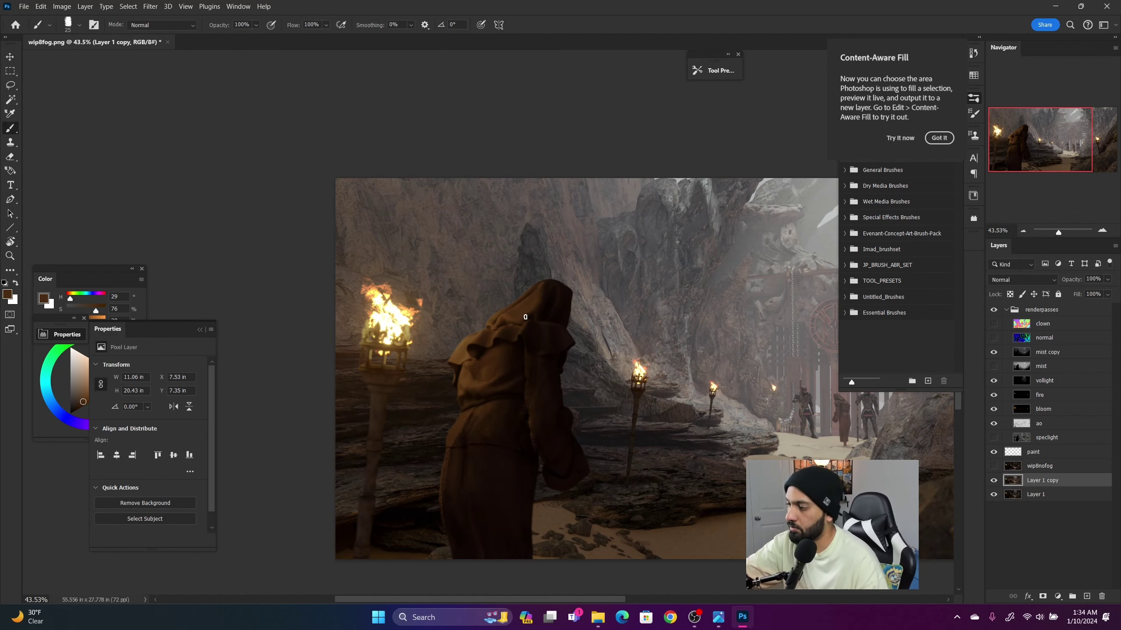
# - Paint sampled browns over the hood, shoulder cape, back and waist of the foreground figure's robe
pyautogui.keyDown('alt'); pyautogui.click(533, 300); pyautogui.keyUp('alt')
pyautogui.keyDown('alt'); pyautogui.click(508, 335); pyautogui.keyUp('alt')
pyautogui.keyDown('alt'); pyautogui.click(478, 379); pyautogui.keyUp('alt')
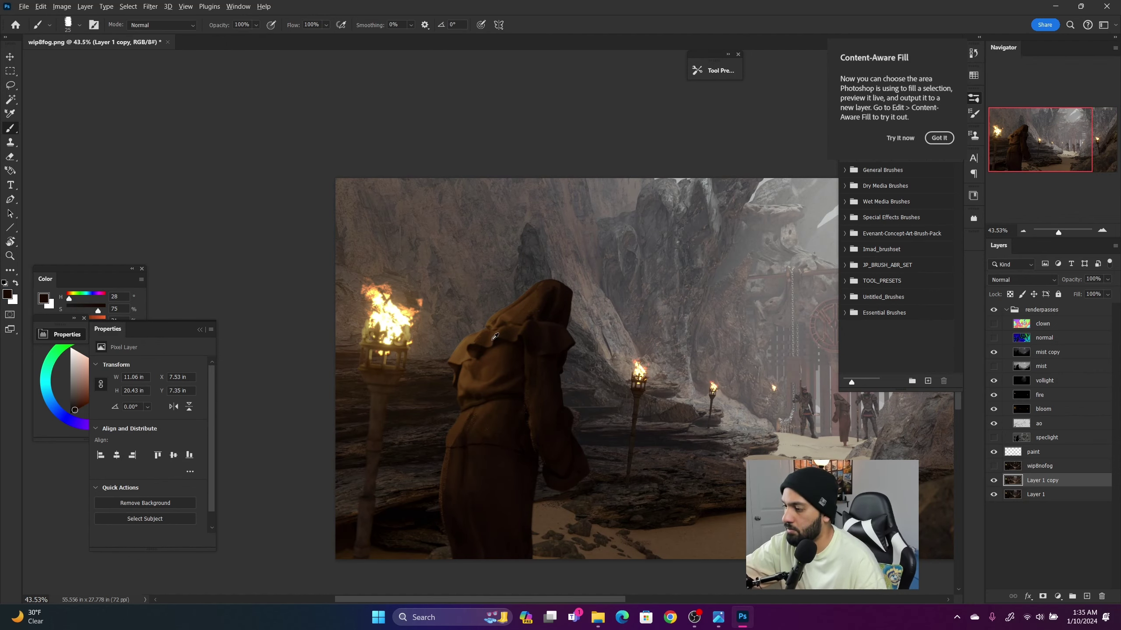
pyautogui.keyDown('alt'); pyautogui.click(461, 417); pyautogui.keyUp('alt')
pyautogui.moveTo(464, 416); pyautogui.dragTo(458, 436)
# - Compare the whole image with and without Layer 1 copy
pyautogui.press('z')
pyautogui.moveTo(459, 390); pyautogui.dragTo(417, 390)
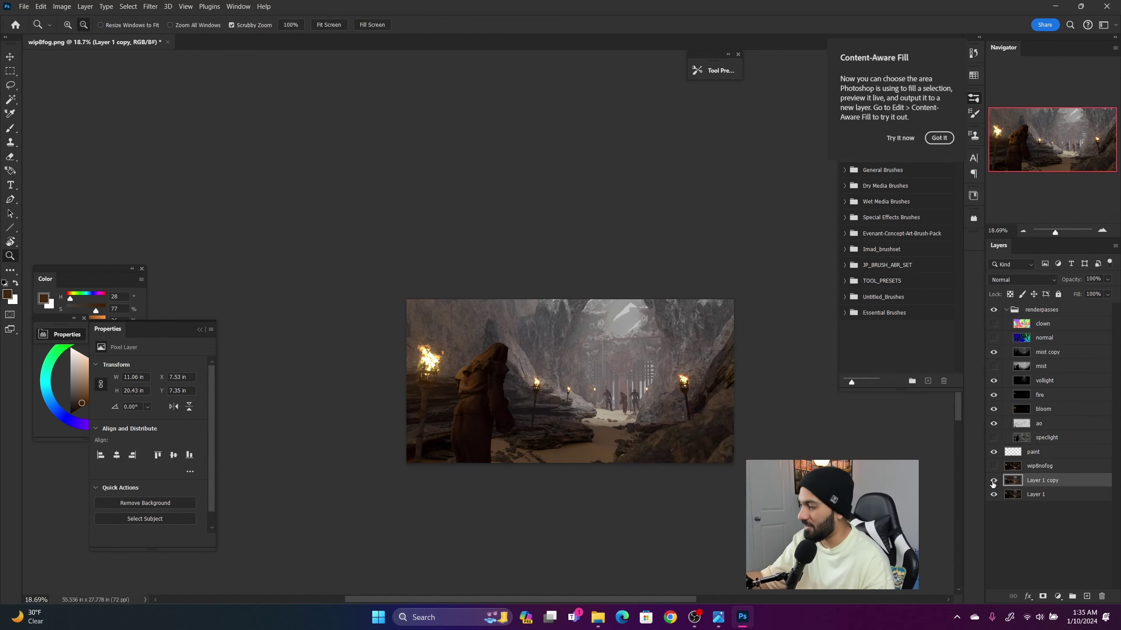
pyautogui.click(993, 481)
pyautogui.click(994, 482)
pyautogui.click(995, 482)
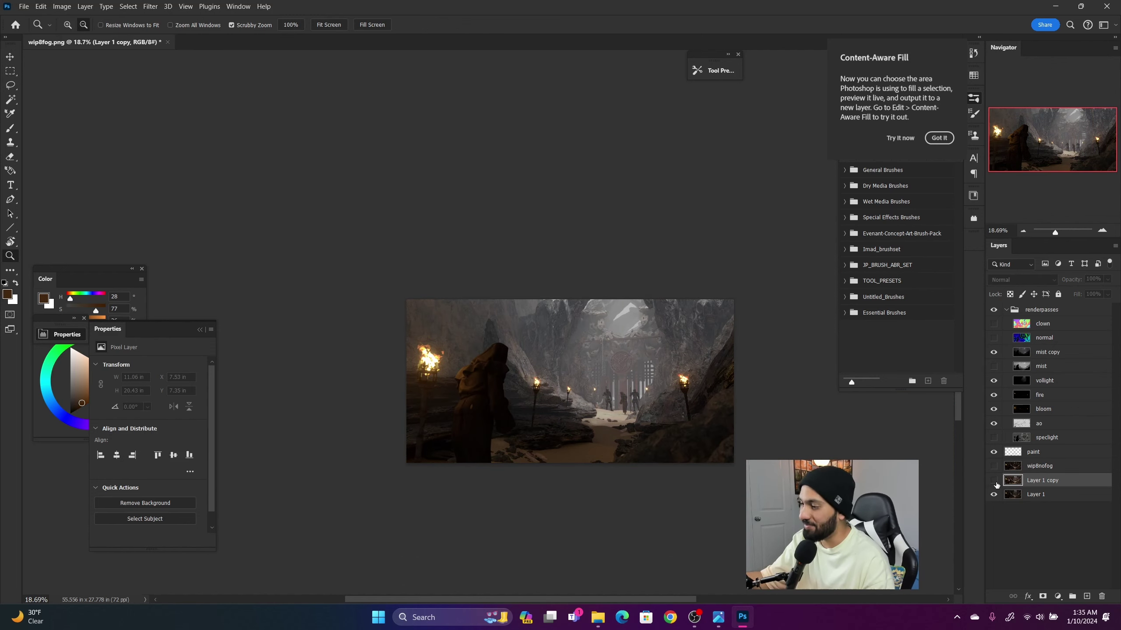
pyautogui.click(994, 482)
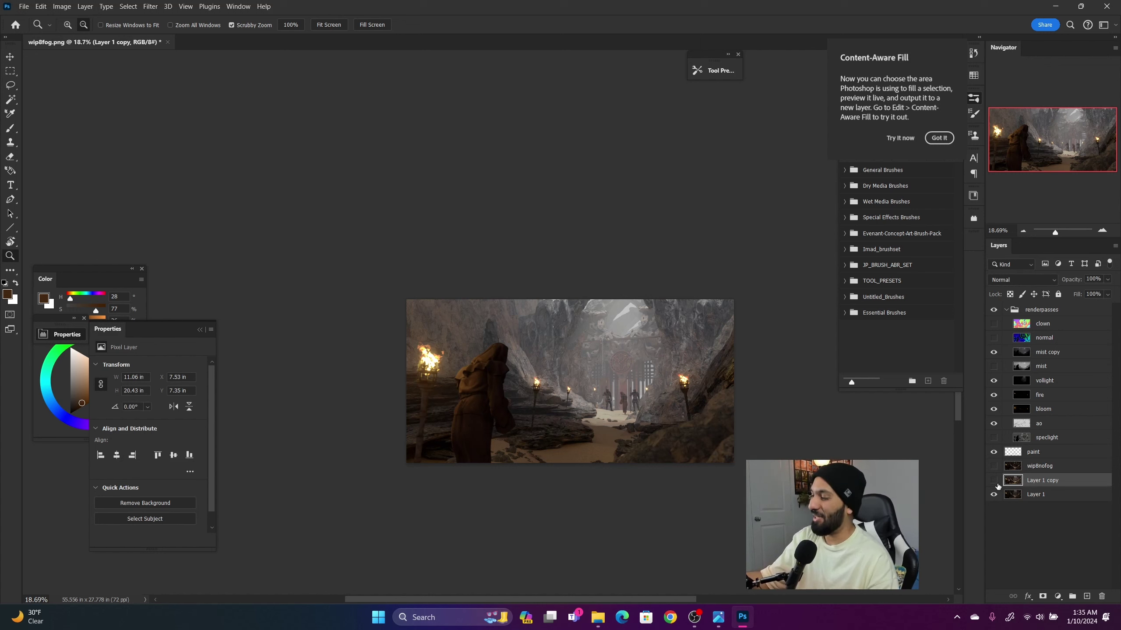
pyautogui.click(995, 483)
pyautogui.click(995, 483)
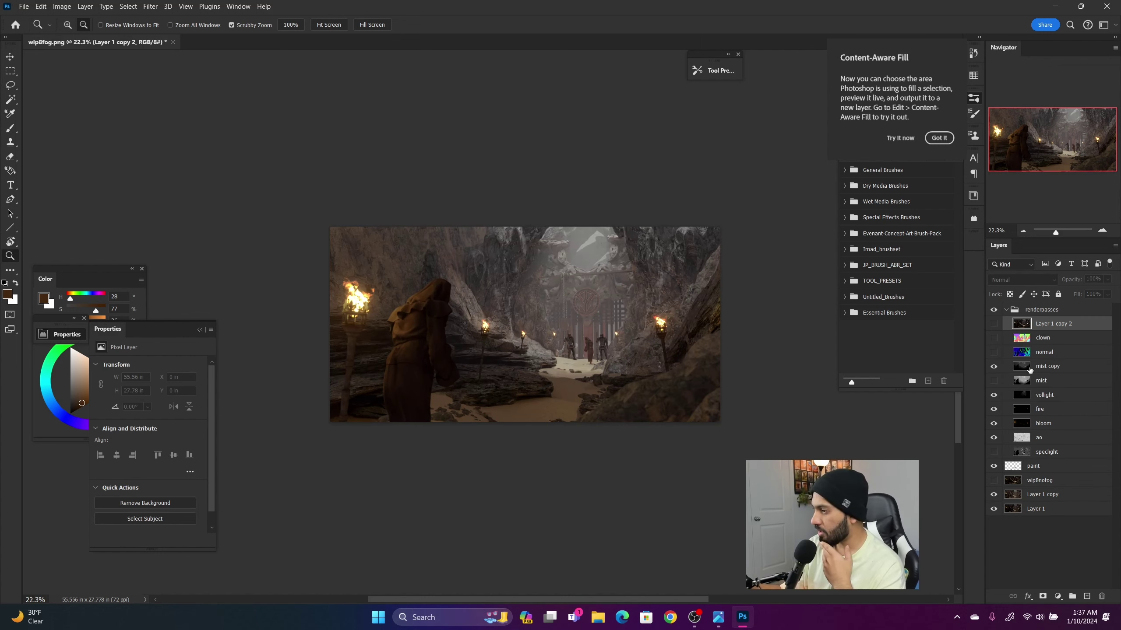
# - Add a Threshold adjustment layer directly above mist copy and adjust its level
pyautogui.click(1058, 366)
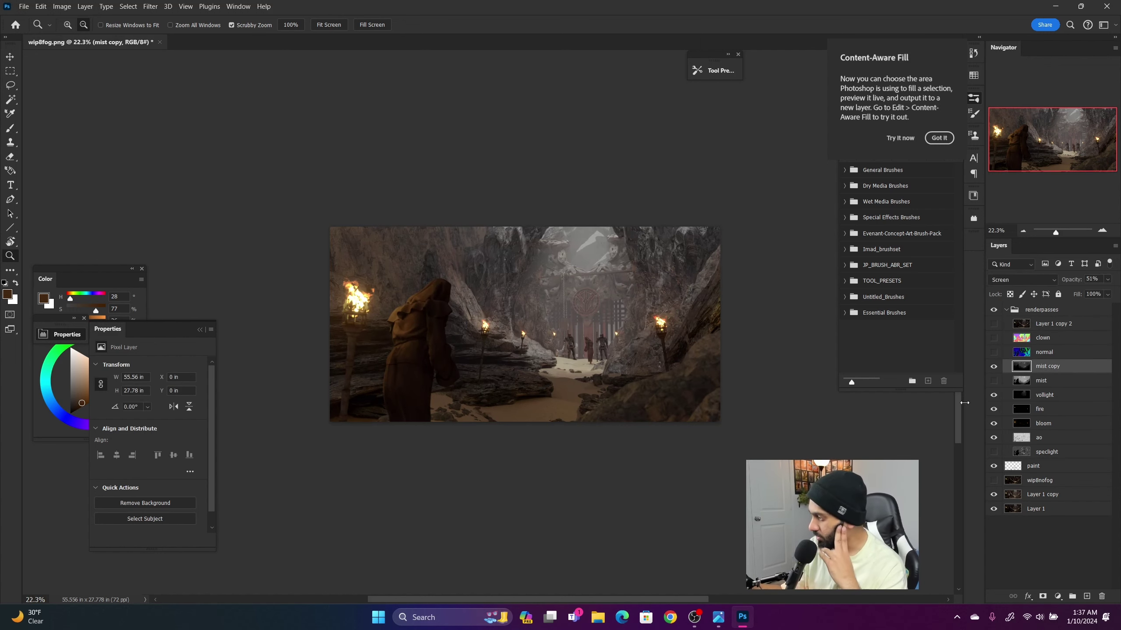
pyautogui.click(1057, 598)
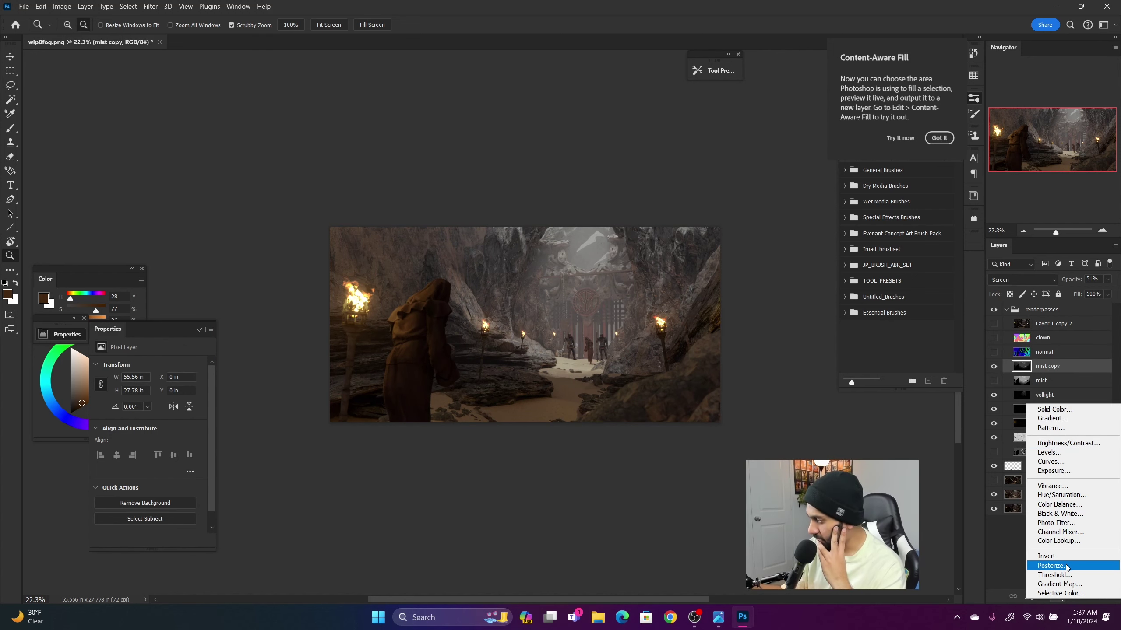
pyautogui.click(1077, 575)
pyautogui.moveTo(133, 433); pyautogui.dragTo(132, 434)
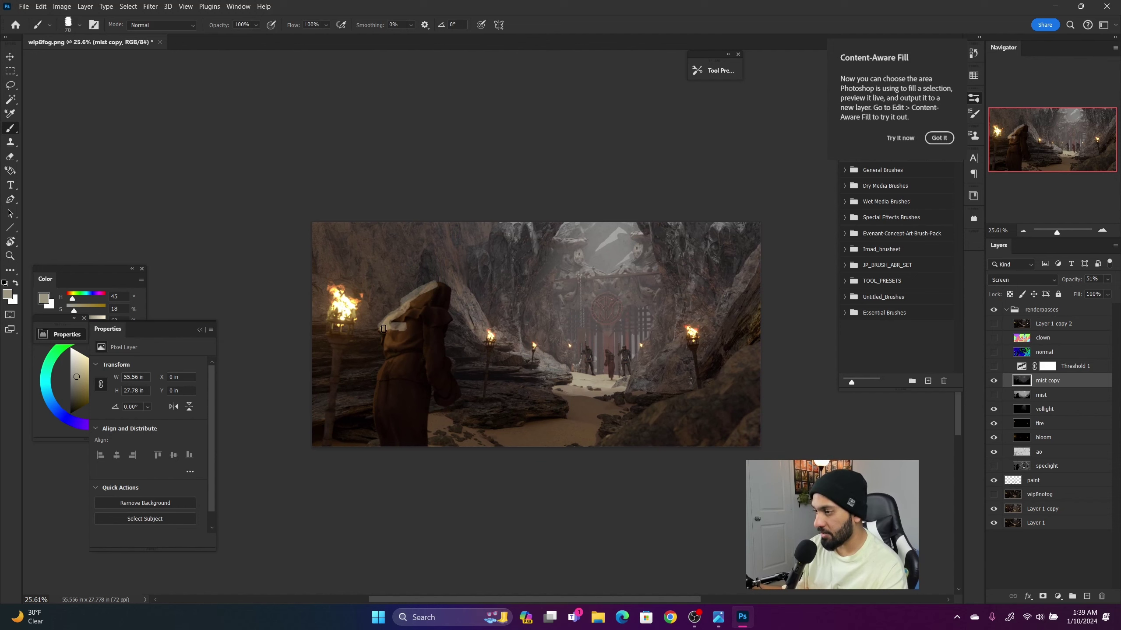
# - Try a pale rim stroke down the hooded figure's back on mist copy and toggle the Threshold layer's visibility
pyautogui.moveTo(380, 374); pyautogui.dragTo(386, 452)
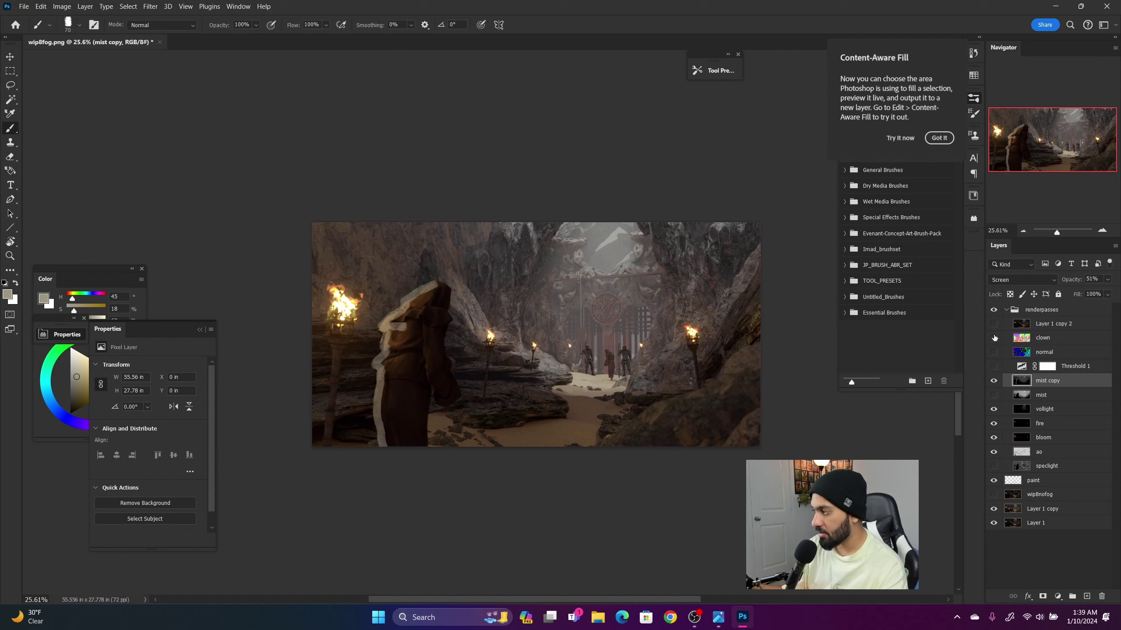
pyautogui.click(993, 367)
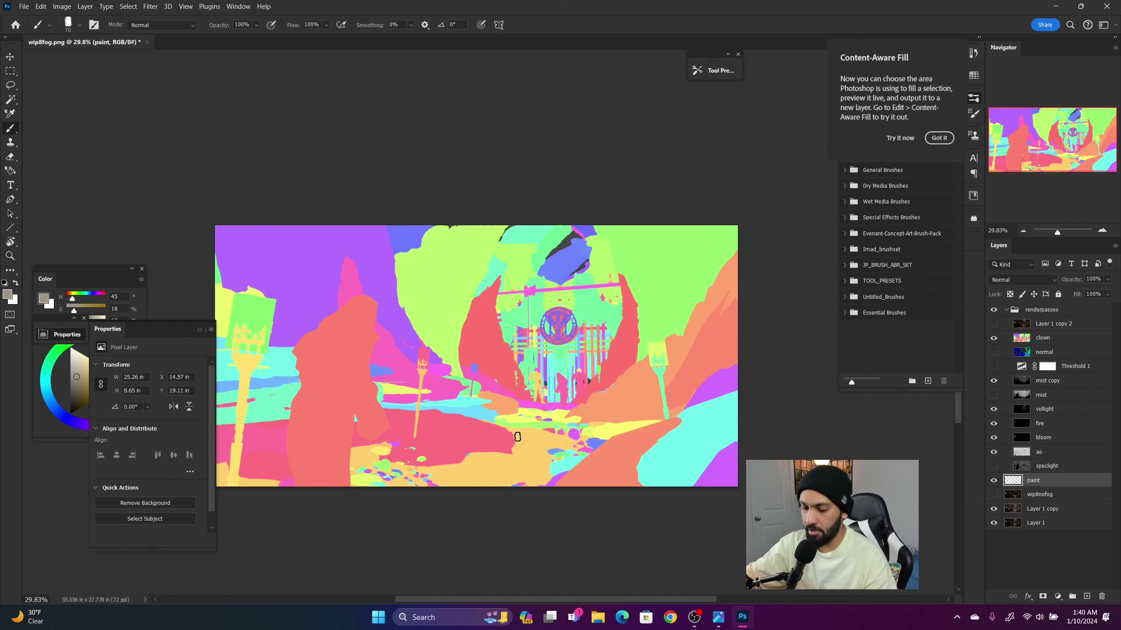
# - Select the foreground sand path from the clown pass with the Magic Wand and hide that pass, keeping the paint layer active
pyautogui.press('w')
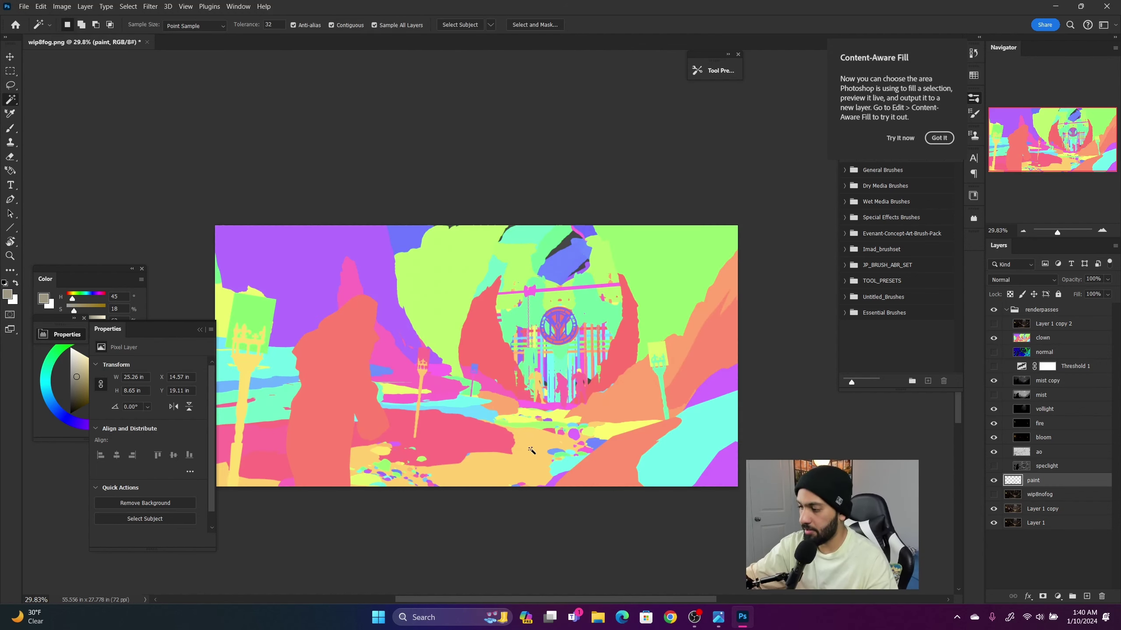
pyautogui.click(521, 441)
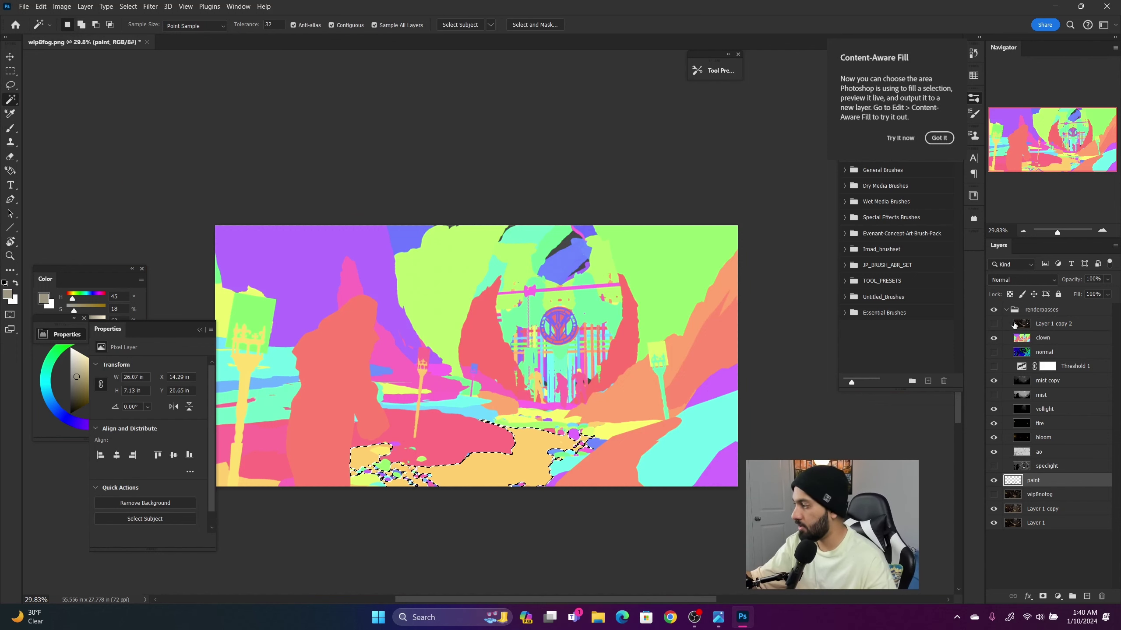
pyautogui.click(993, 338)
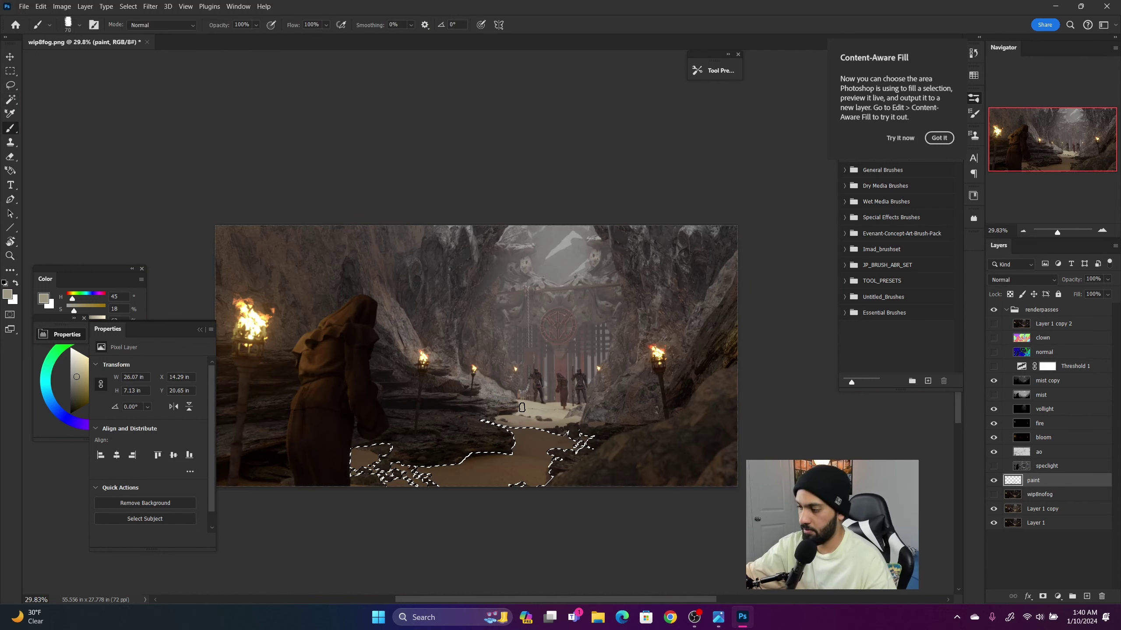
# - Paint sampled sand tones over the selected foreground path, enlarging the brush and resampling a brown from it, and clear the selection
pyautogui.press('b')
pyautogui.keyDown('alt'); pyautogui.click(506, 417); pyautogui.keyUp('alt')
pyautogui.moveTo(547, 441)
pyautogui.mouseDown()
pyautogui.moveTo(489, 472)
pyautogui.moveTo(543, 459)
pyautogui.moveTo(529, 432)
pyautogui.moveTo(468, 477)
pyautogui.mouseUp()
pyautogui.press(']')
pyautogui.press(']')
pyautogui.press(']')
pyautogui.press(']')
pyautogui.press(']')
pyautogui.press(']')
pyautogui.keyDown('alt'); pyautogui.click(542, 463); pyautogui.keyUp('alt')
pyautogui.hotkey('ctrl', 'd')
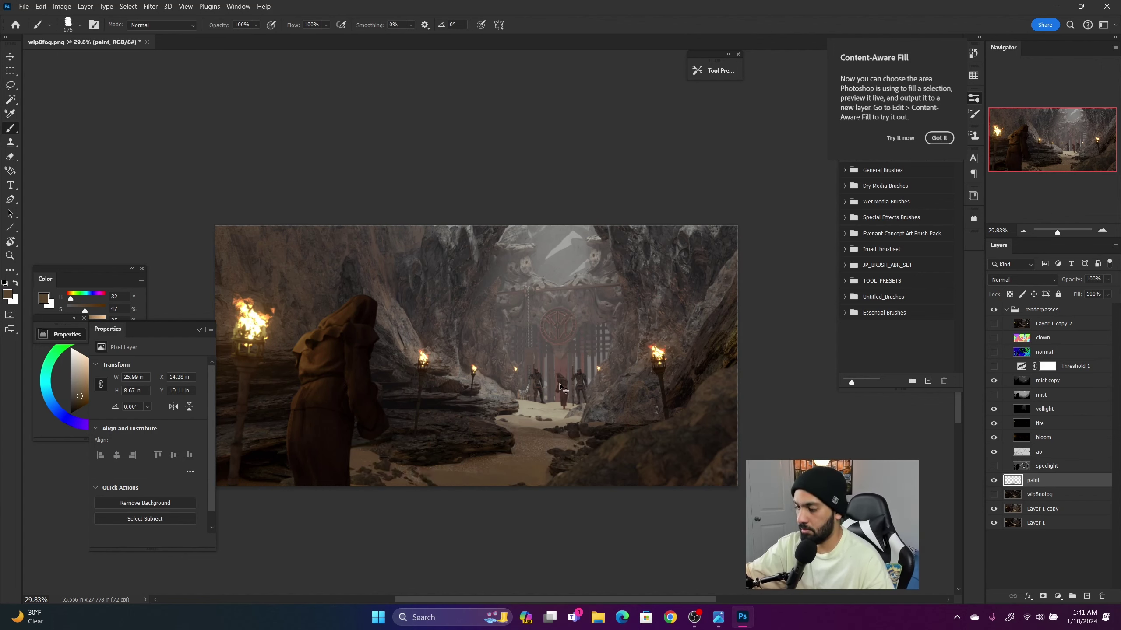
# - Select the small foreground rocks beside the path from the clown pass with the Magic Wand and hide that pass
pyautogui.press('z')
pyautogui.moveTo(474, 369); pyautogui.dragTo(507, 369)
pyautogui.keyDown('alt'); pyautogui.click(599, 408); pyautogui.keyUp('alt')
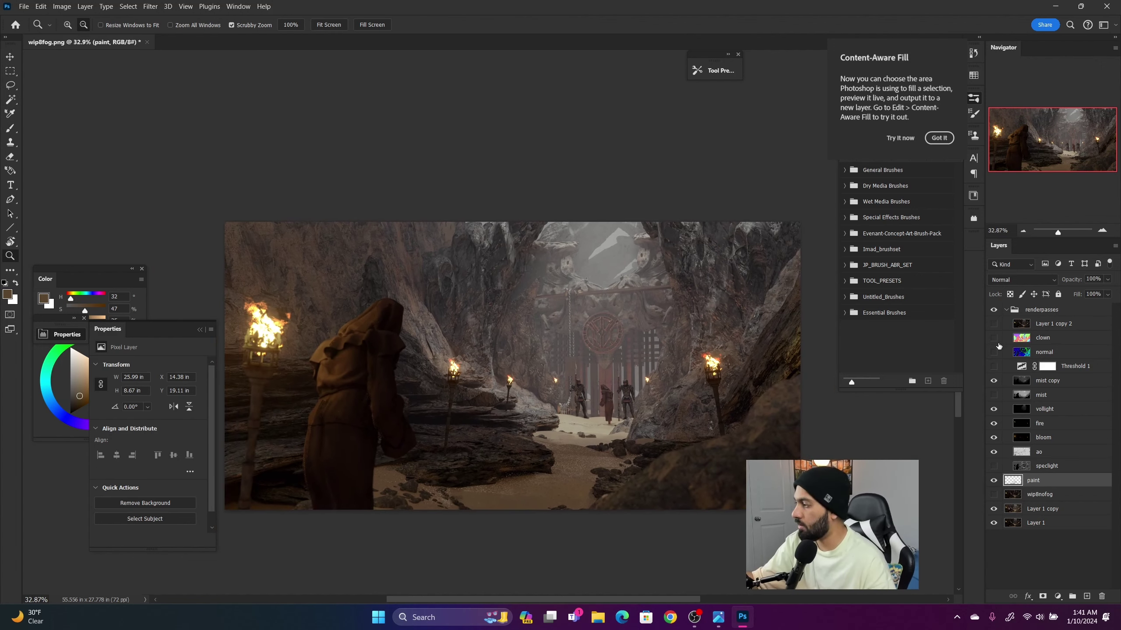
pyautogui.click(994, 338)
pyautogui.press('w')
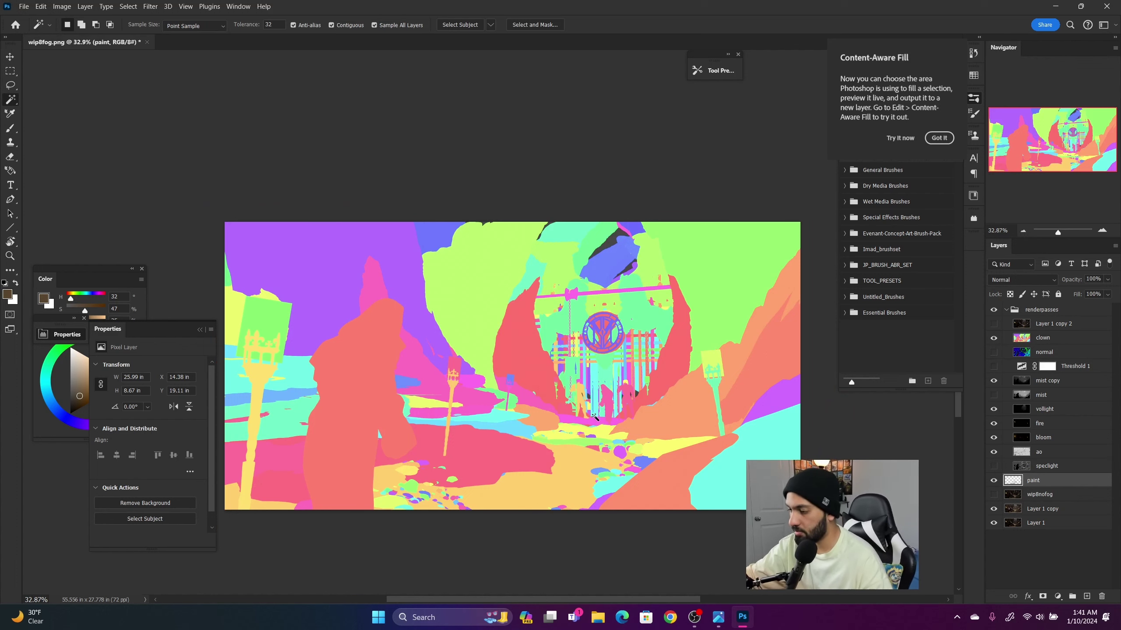
pyautogui.click(411, 485)
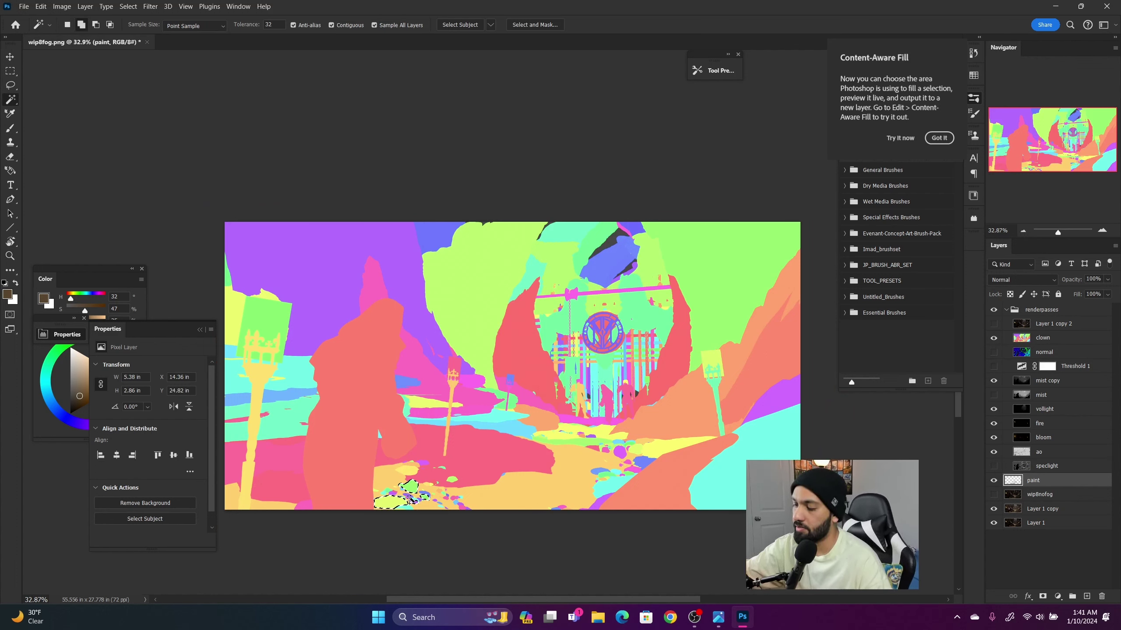
pyautogui.click(993, 337)
# - Copy the selected rocks from Layer 1 copy to a new layer, move them across the path, and duplicate them for another transform
pyautogui.click(1042, 509)
pyautogui.hotkey('ctrl', 'j')
pyautogui.hotkey('ctrl', 't')
pyautogui.moveTo(419, 489)
pyautogui.mouseDown()
pyautogui.moveTo(397, 474)
pyautogui.moveTo(633, 453)
pyautogui.mouseUp()
pyautogui.press('Return')
pyautogui.hotkey('ctrl', 'j')
pyautogui.hotkey('ctrl', 't')
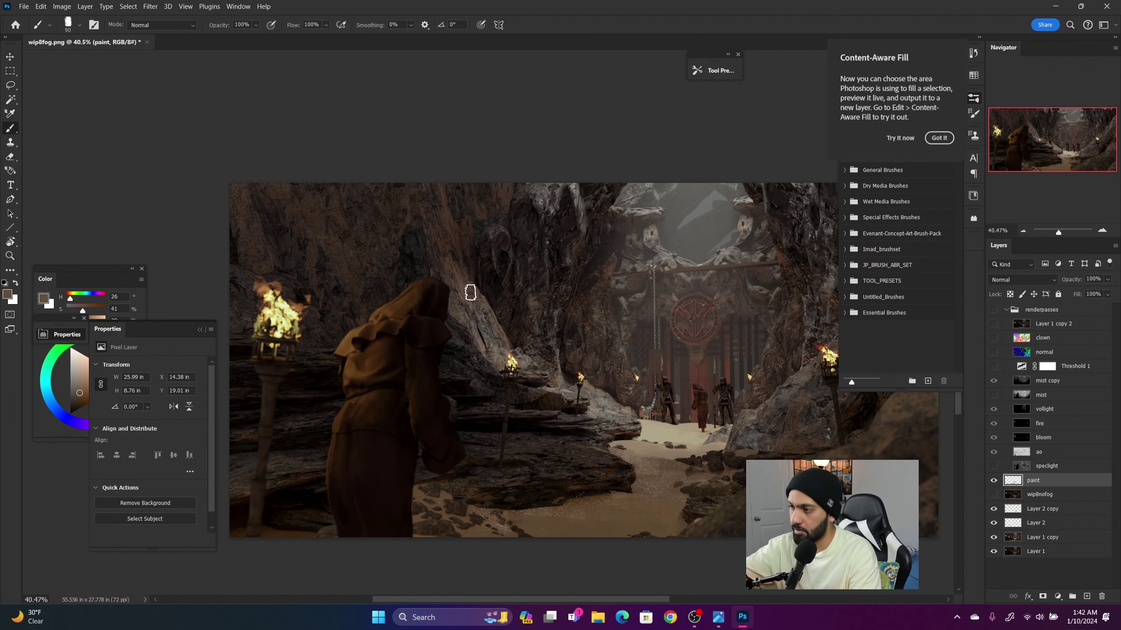
# - Paint brown strokes with a larger brush over the cliff wall above the hooded figure on the paint layer
pyautogui.press(']')
pyautogui.press(']')
pyautogui.click(466, 284)
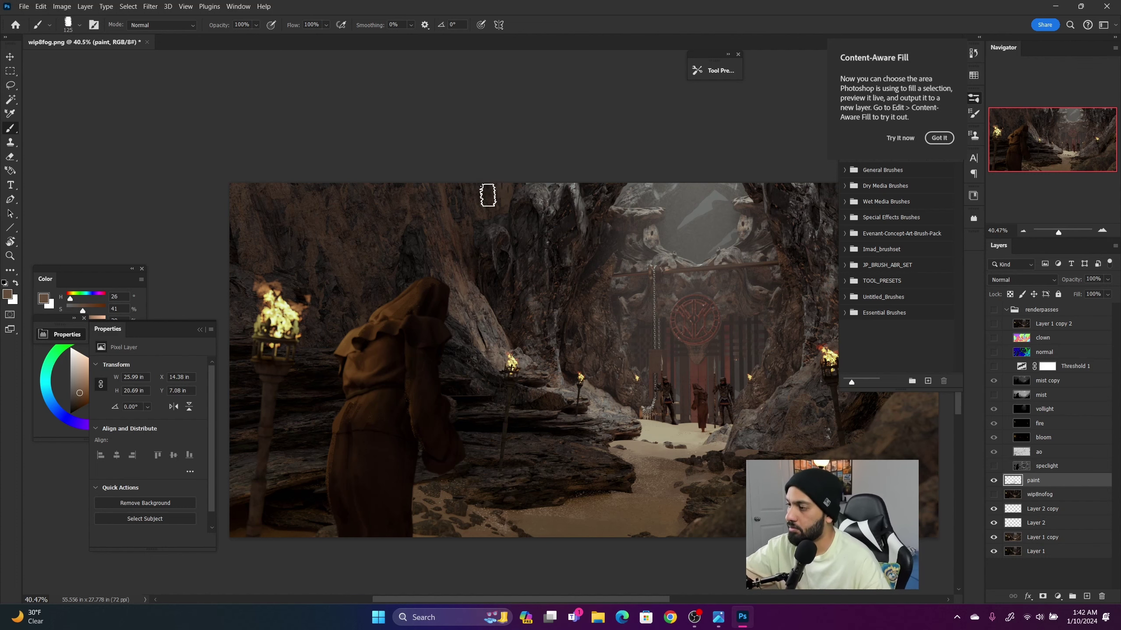
pyautogui.moveTo(490, 194); pyautogui.dragTo(504, 276)
pyautogui.keyDown('alt'); pyautogui.click(485, 229); pyautogui.keyUp('alt')
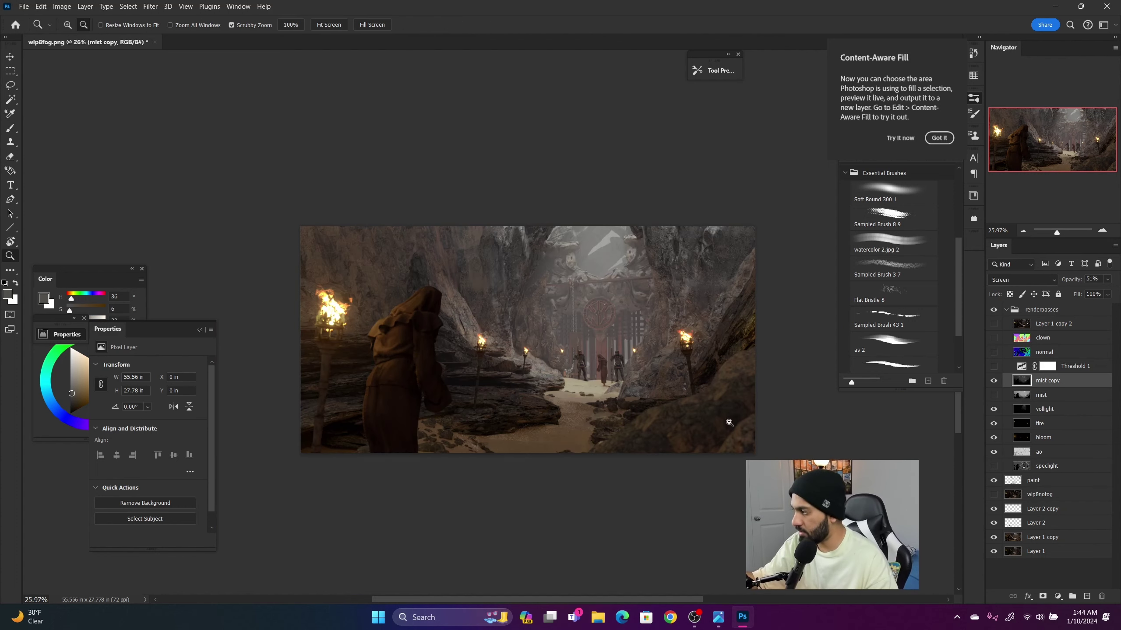
# - Check mist copy on and off, and colorize it through Hue/Saturation with the hue shifted to teal-blue
pyautogui.click(992, 380)
pyautogui.click(993, 380)
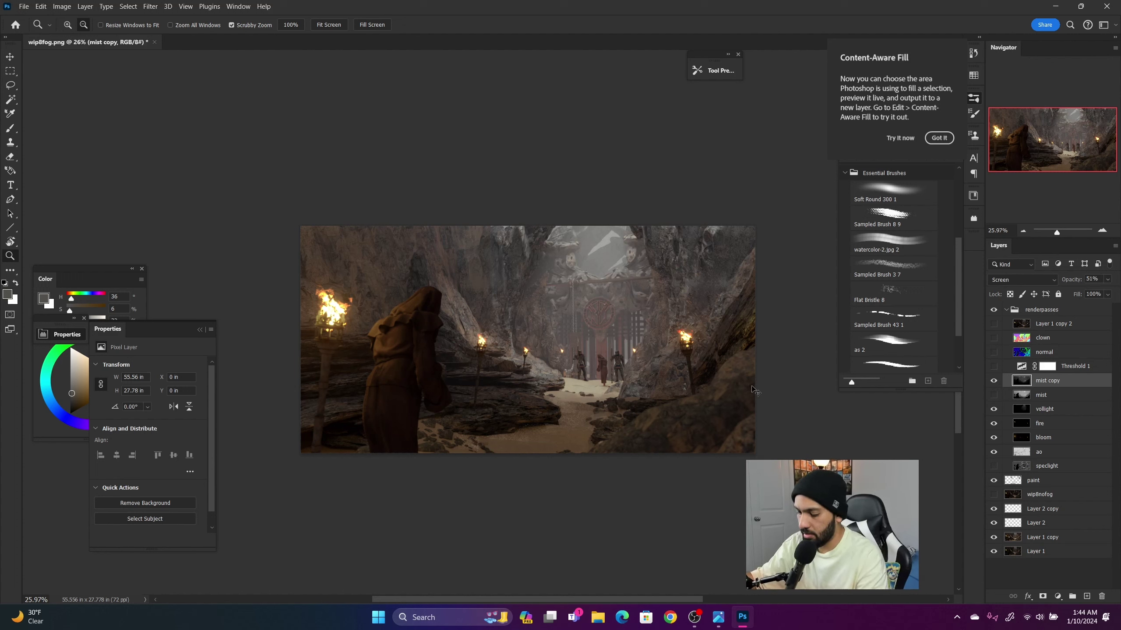
pyautogui.hotkey('ctrl', 'u')
pyautogui.moveTo(804, 380); pyautogui.dragTo(813, 384)
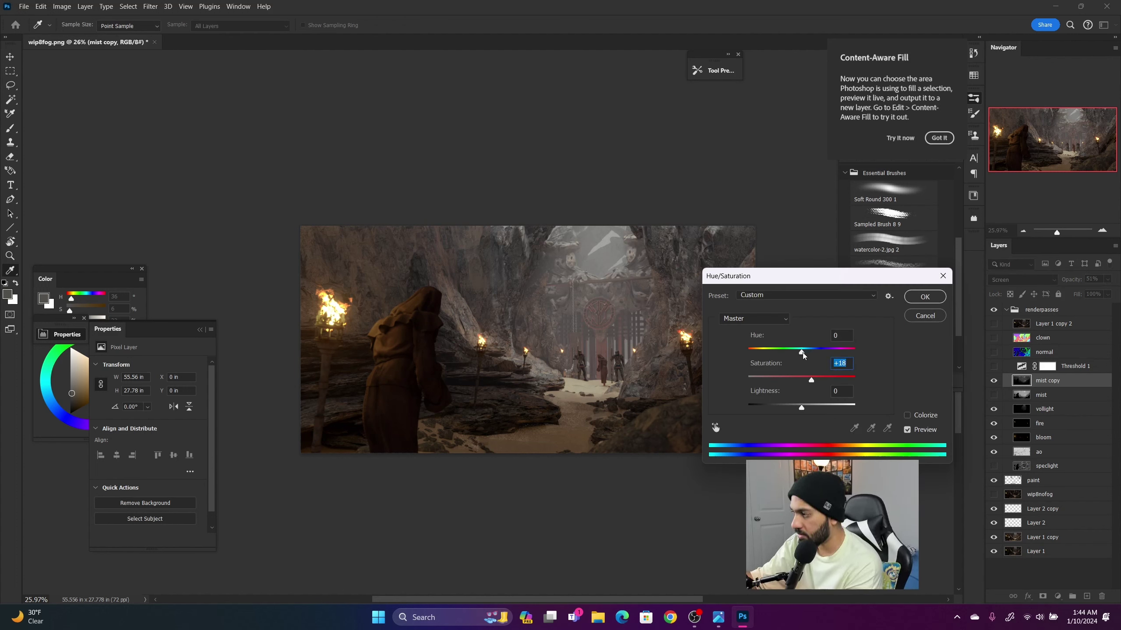
pyautogui.click(907, 415)
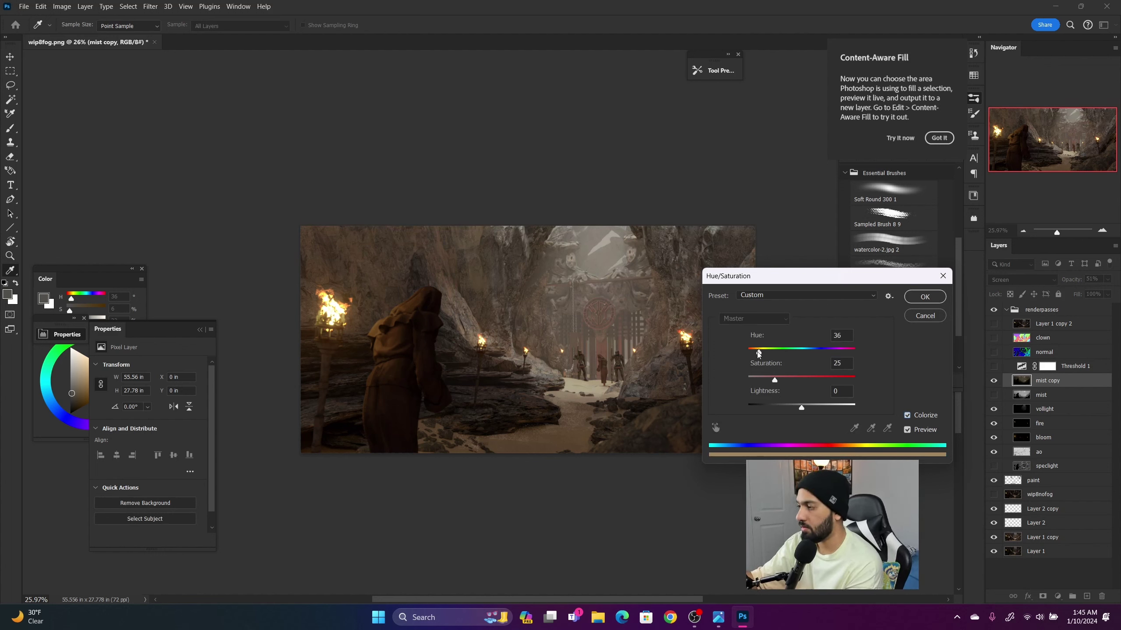
pyautogui.moveTo(757, 353); pyautogui.dragTo(806, 358)
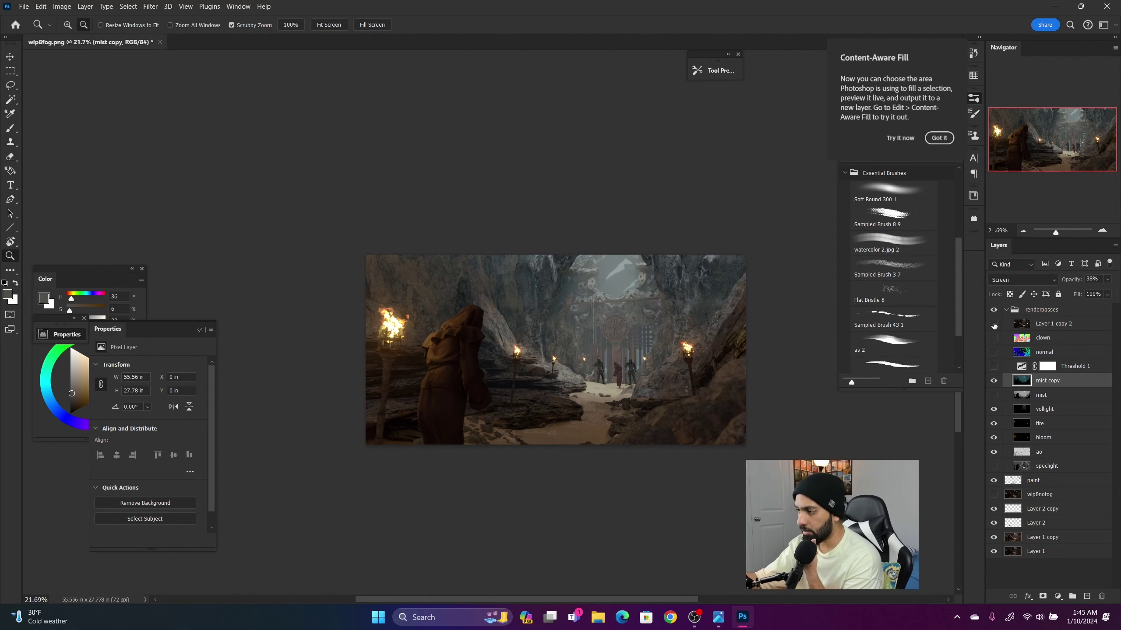
# - Compare the painted composite with Layer 1 copy 2 and inspect the cliff wall behind the hooded figure up close
pyautogui.click(993, 324)
pyautogui.click(995, 324)
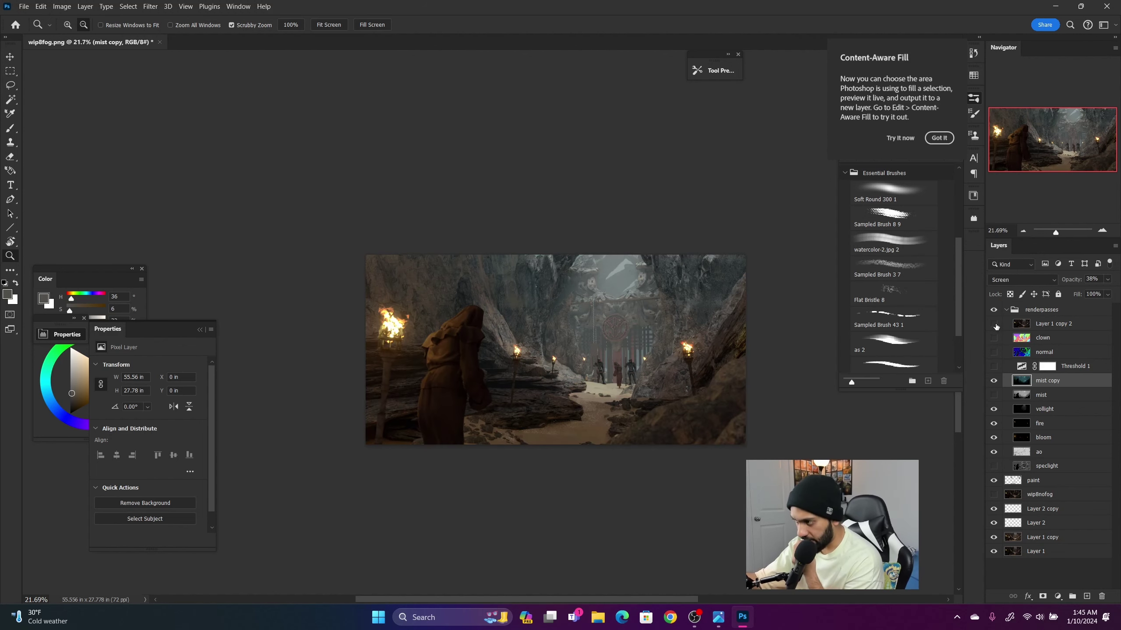
pyautogui.click(993, 324)
pyautogui.click(993, 324)
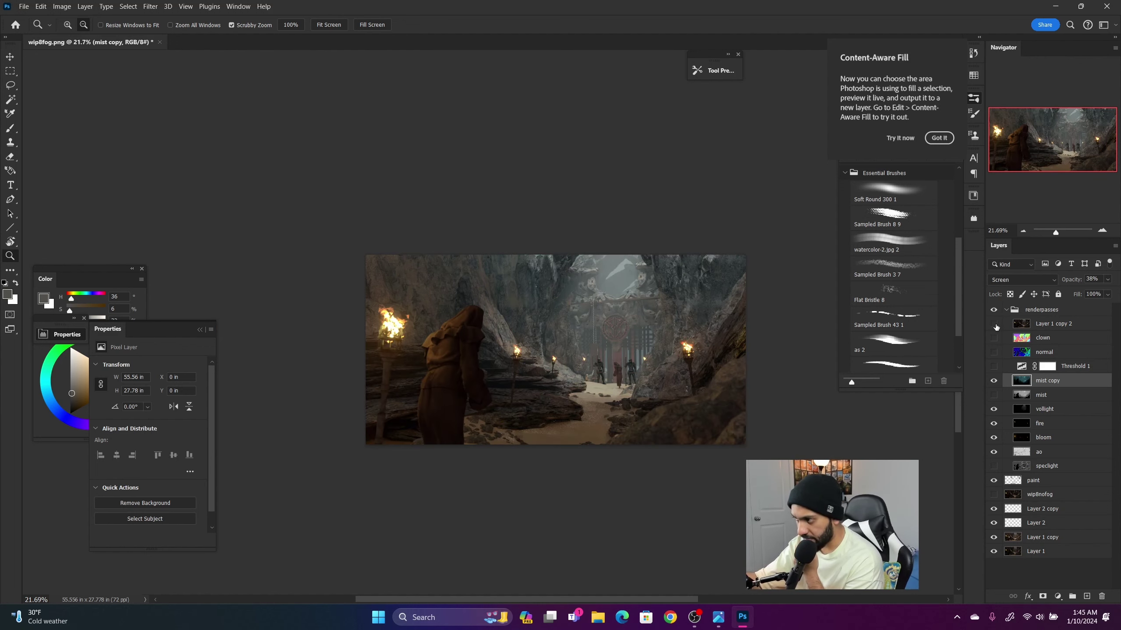
pyautogui.scroll(2, 534, 329)
pyautogui.scroll(3, 521, 273)
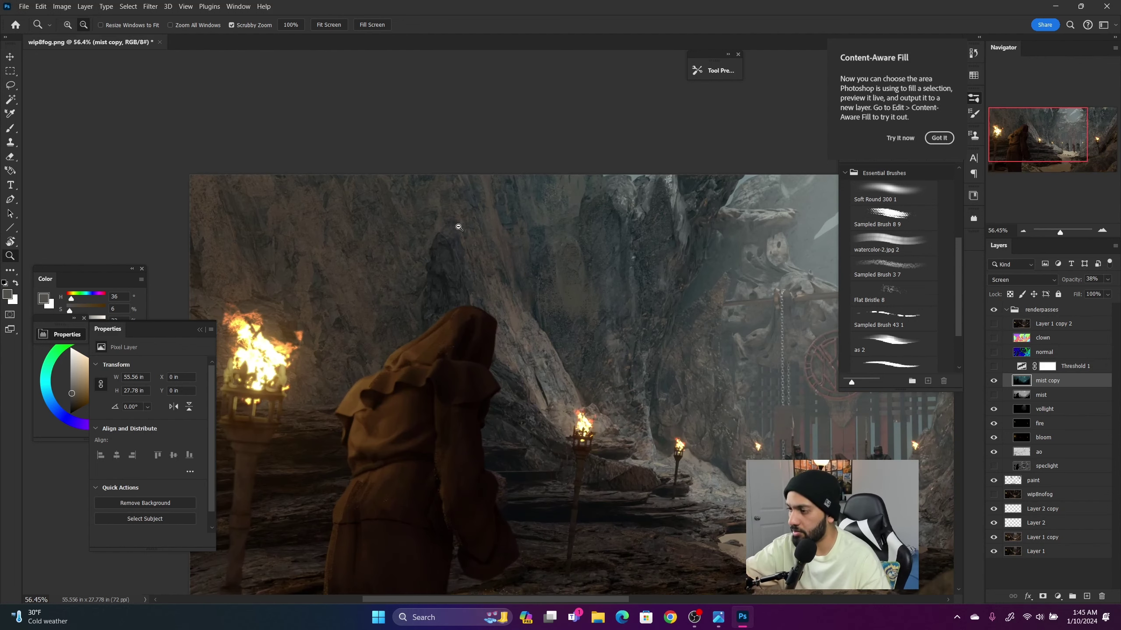
pyautogui.scroll(-3, 521, 272)
# - Add a new layer directly above mist copy and set its blend mode to Color Dodge
pyautogui.click(1047, 481)
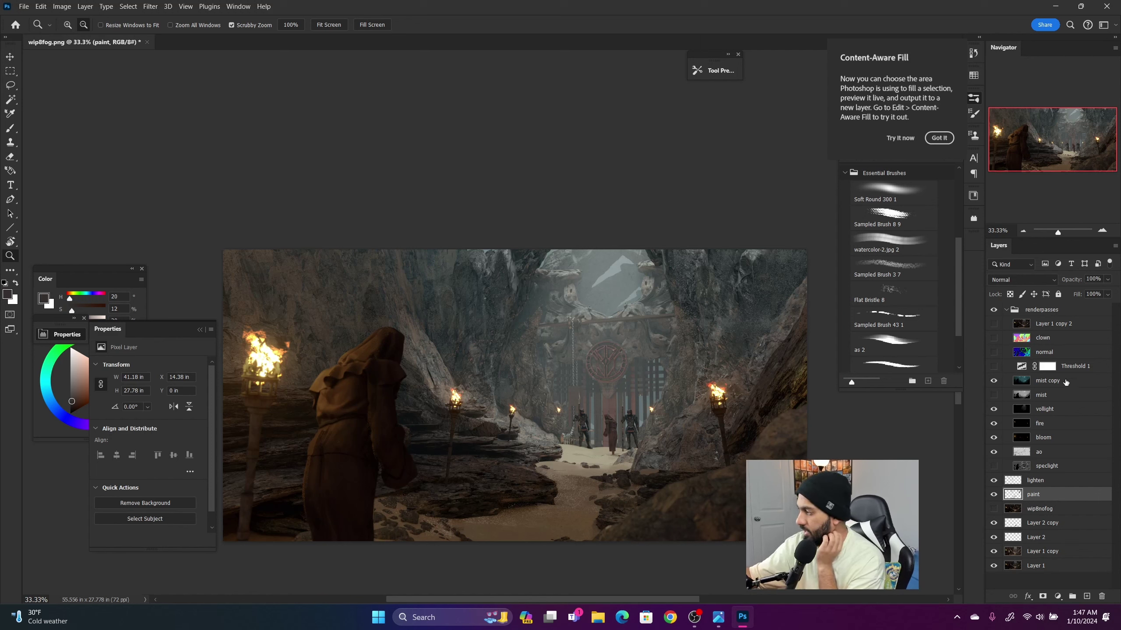
pyautogui.click(1065, 381)
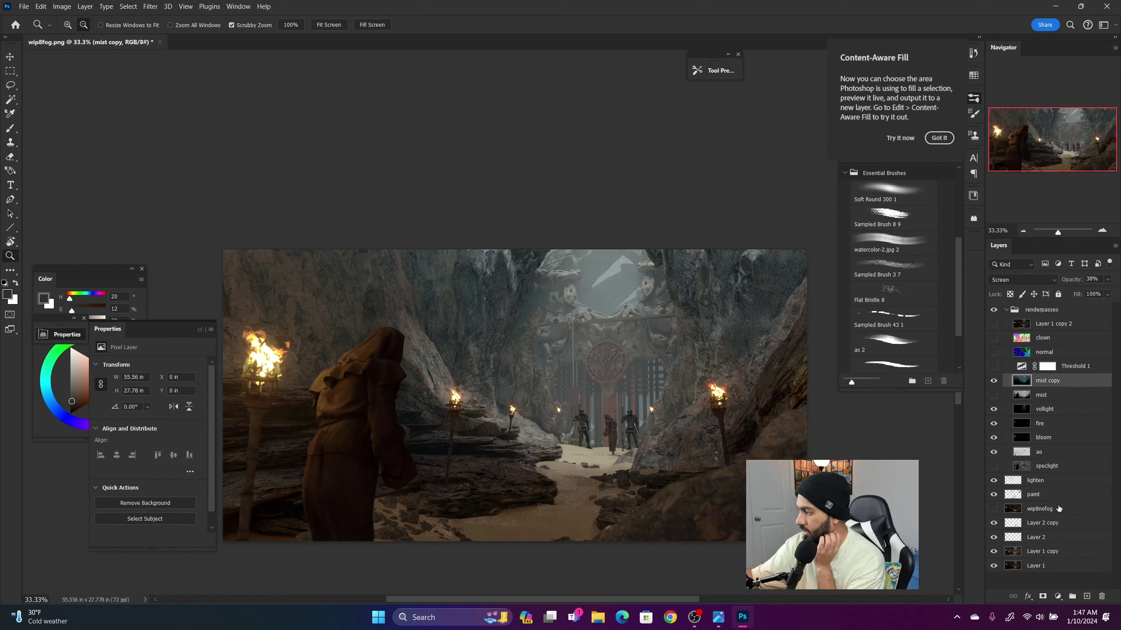
pyautogui.click(1087, 597)
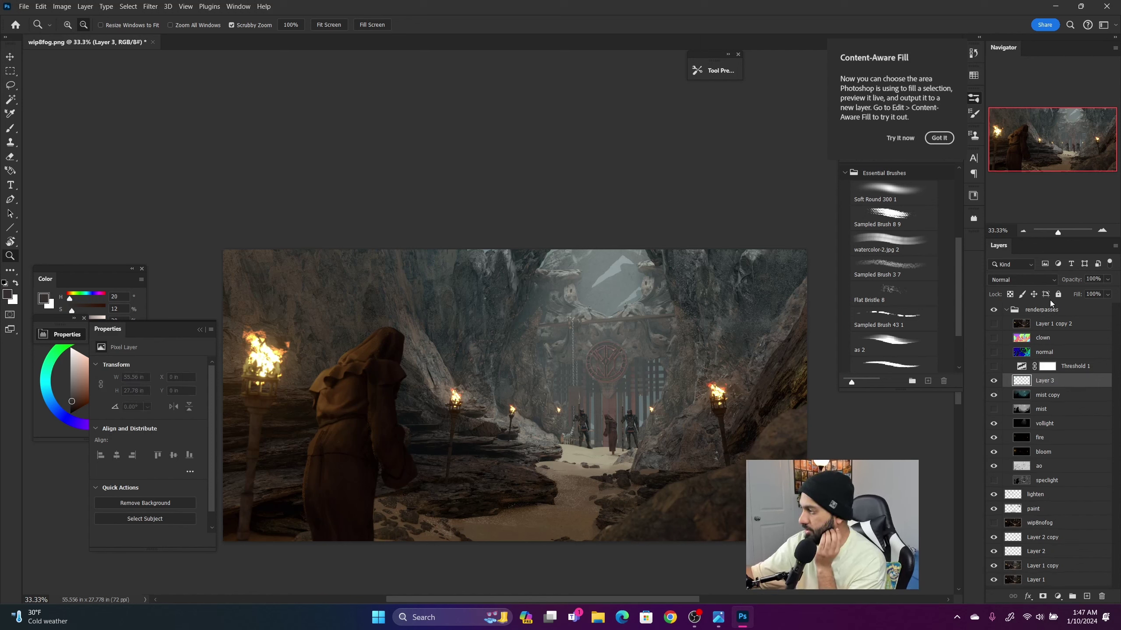
pyautogui.click(1042, 278)
pyautogui.click(1011, 396)
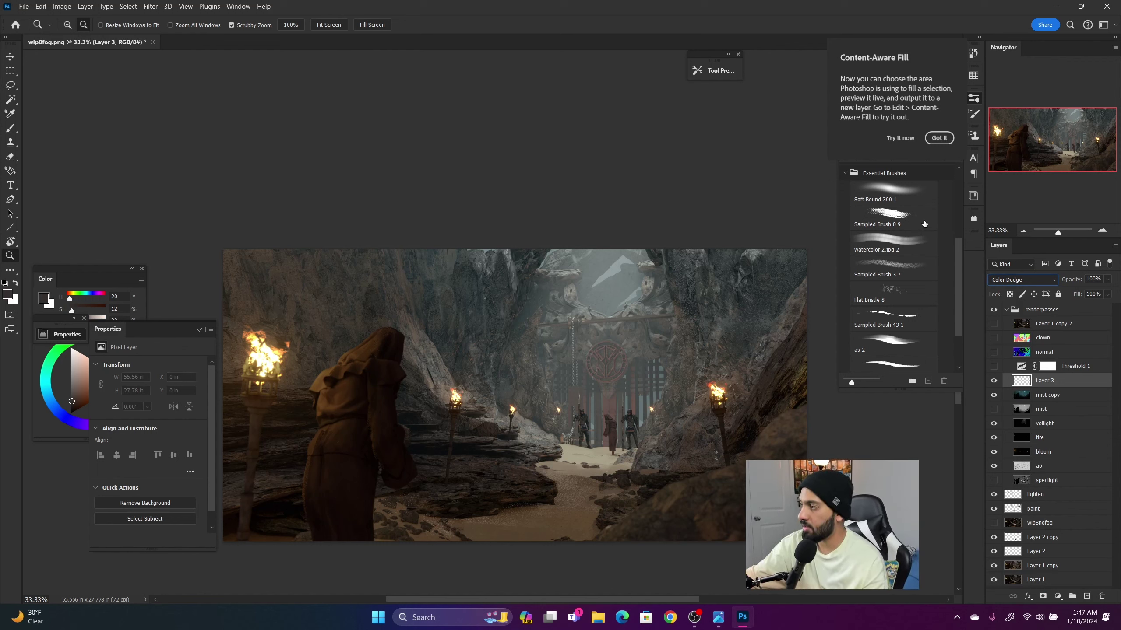
# - Choose the Soft Round 300 1 brush, sample the sand color, undo a test stroke by the gate, and enlarge the brush
pyautogui.click(906, 197)
pyautogui.keyDown('alt'); pyautogui.click(601, 456); pyautogui.keyUp('alt')
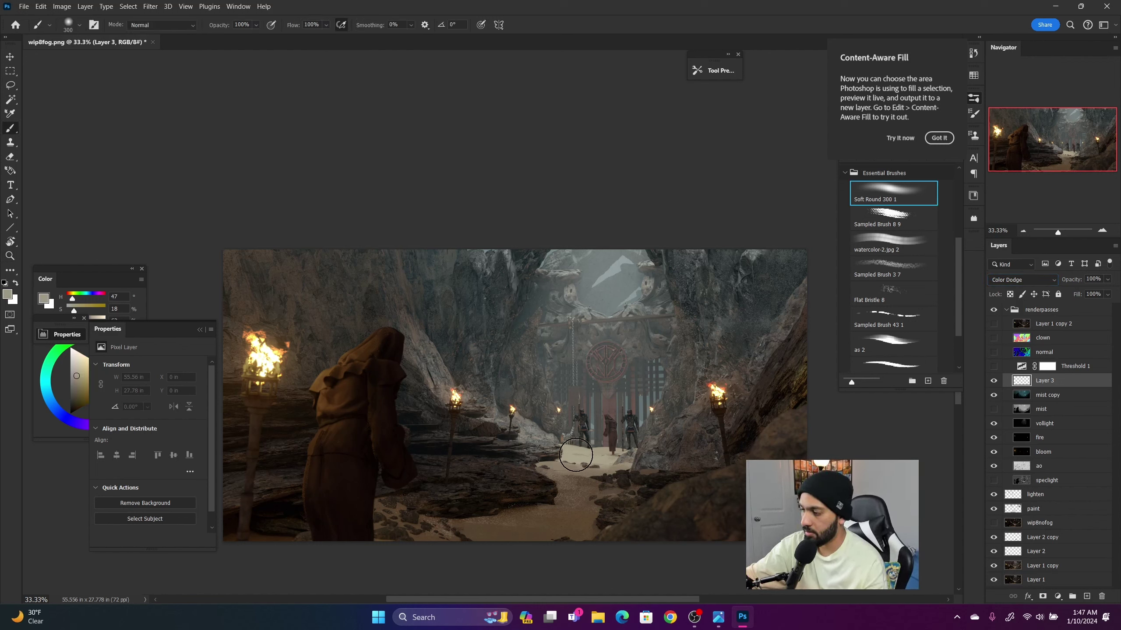
pyautogui.moveTo(576, 457)
pyautogui.mouseDown()
pyautogui.moveTo(621, 460)
pyautogui.moveTo(645, 447)
pyautogui.mouseUp()
pyautogui.hotkey('ctrl', 'z')
pyautogui.press(']')
pyautogui.press(']')
pyautogui.press(']')
pyautogui.press(']')
pyautogui.press(']')
pyautogui.press(']')
pyautogui.press(']')
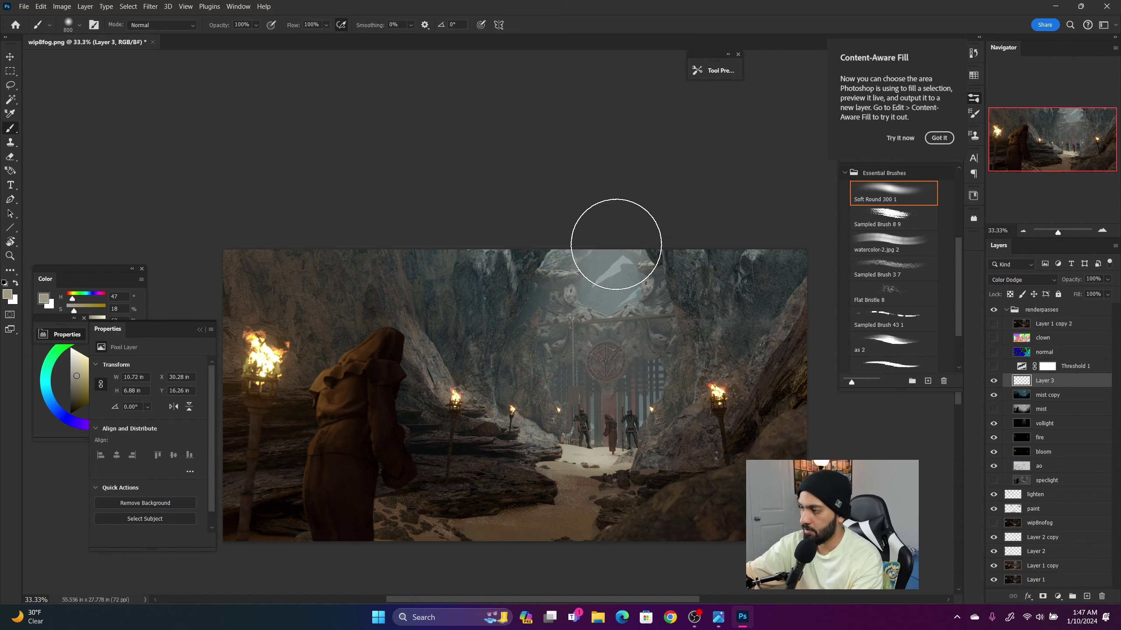
# - Try soft glow strokes from the cave opening down to the gate and undo them together with the Color Dodge layer
pyautogui.moveTo(615, 245); pyautogui.dragTo(580, 455)
pyautogui.moveTo(625, 242); pyautogui.dragTo(593, 479)
pyautogui.hotkey('ctrl', 'z')
pyautogui.keyDown('alt'); pyautogui.click(661, 369); pyautogui.keyUp('alt')
pyautogui.moveTo(661, 369); pyautogui.dragTo(614, 445)
pyautogui.press('z')
pyautogui.moveTo(654, 396)
pyautogui.mouseDown()
pyautogui.moveTo(615, 385)
pyautogui.moveTo(665, 384)
pyautogui.mouseUp()
pyautogui.press('b')
pyautogui.hotkey('ctrl', 'z')
pyautogui.hotkey('ctrl', 'z')
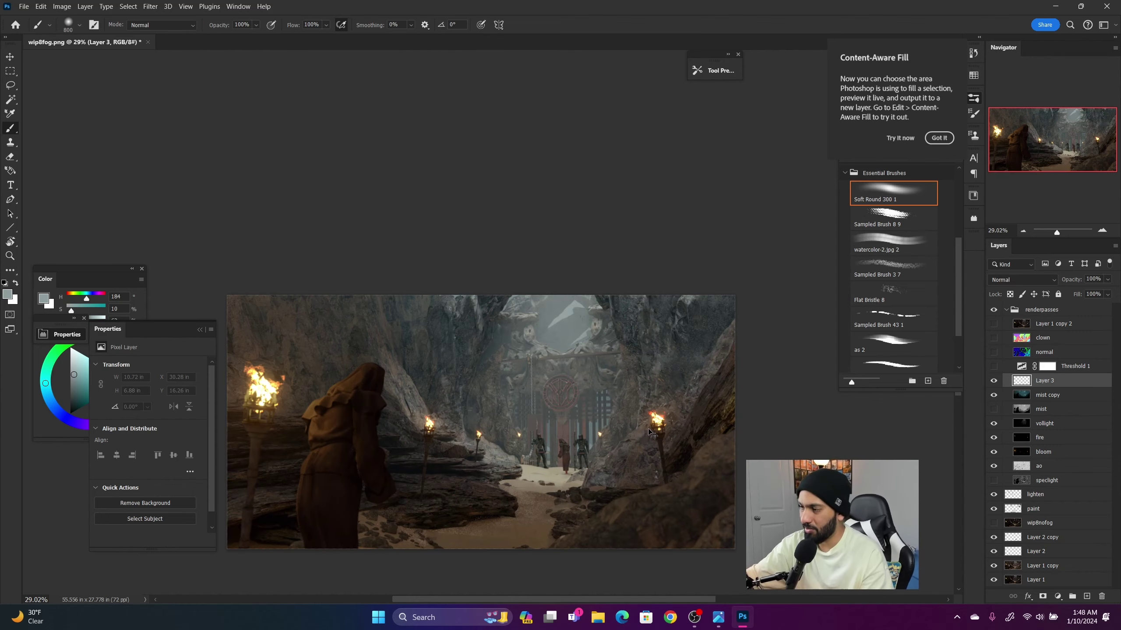
pyautogui.hotkey('ctrl', 'z')
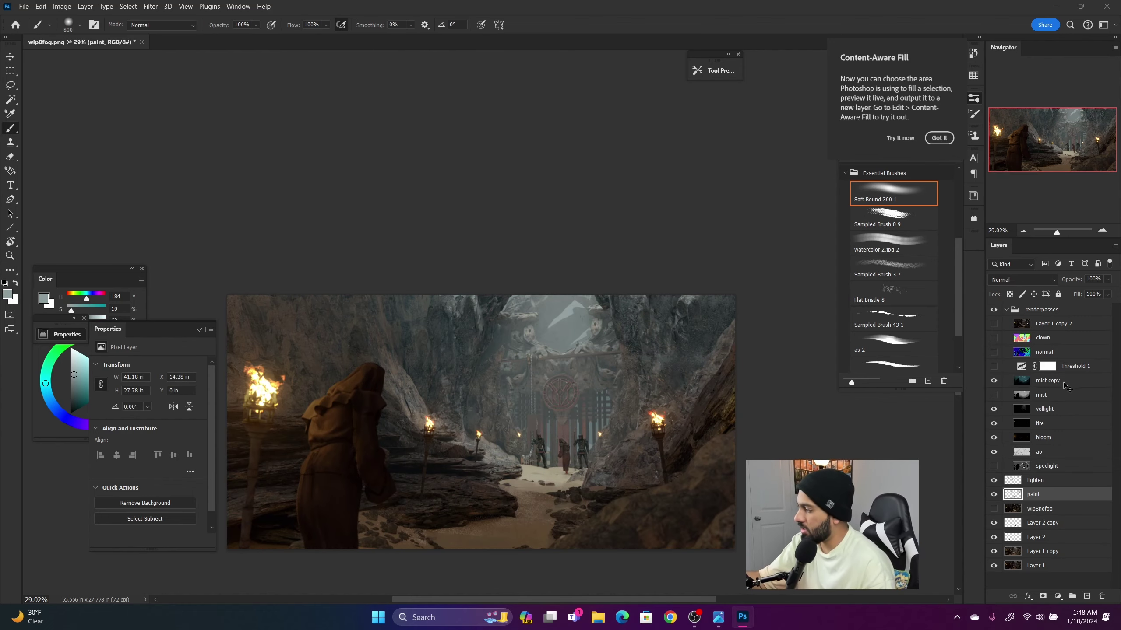
# - Compare the image with and without mist copy and open Hue/Saturation for that layer
pyautogui.keyDown('ctrl'); pyautogui.click(691, 392); pyautogui.keyUp('ctrl')
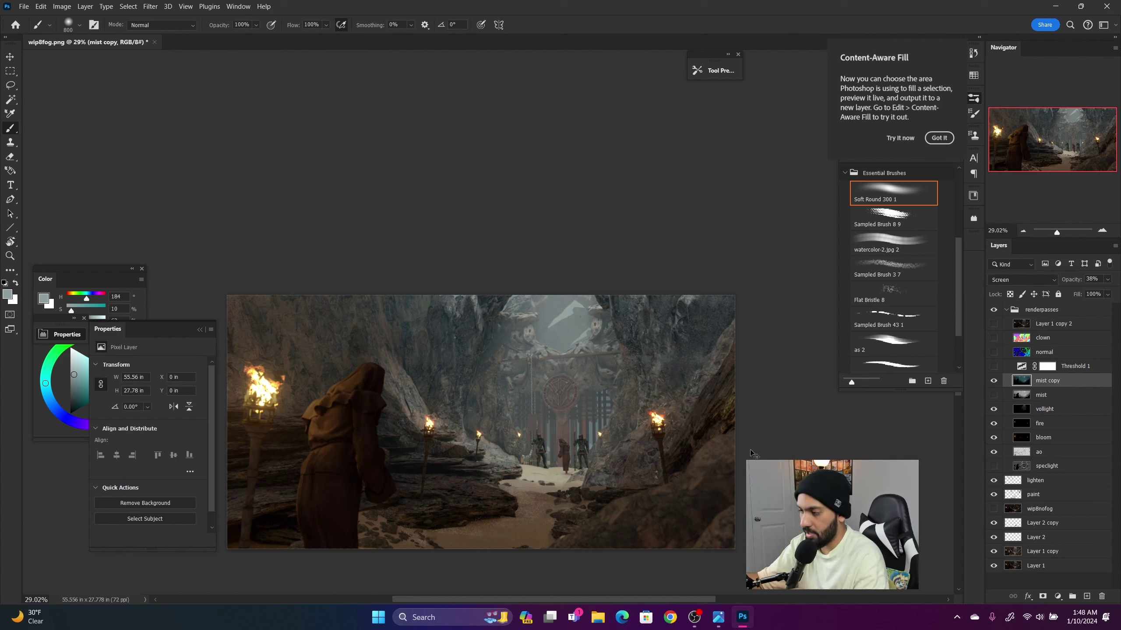
pyautogui.click(995, 381)
pyautogui.click(994, 381)
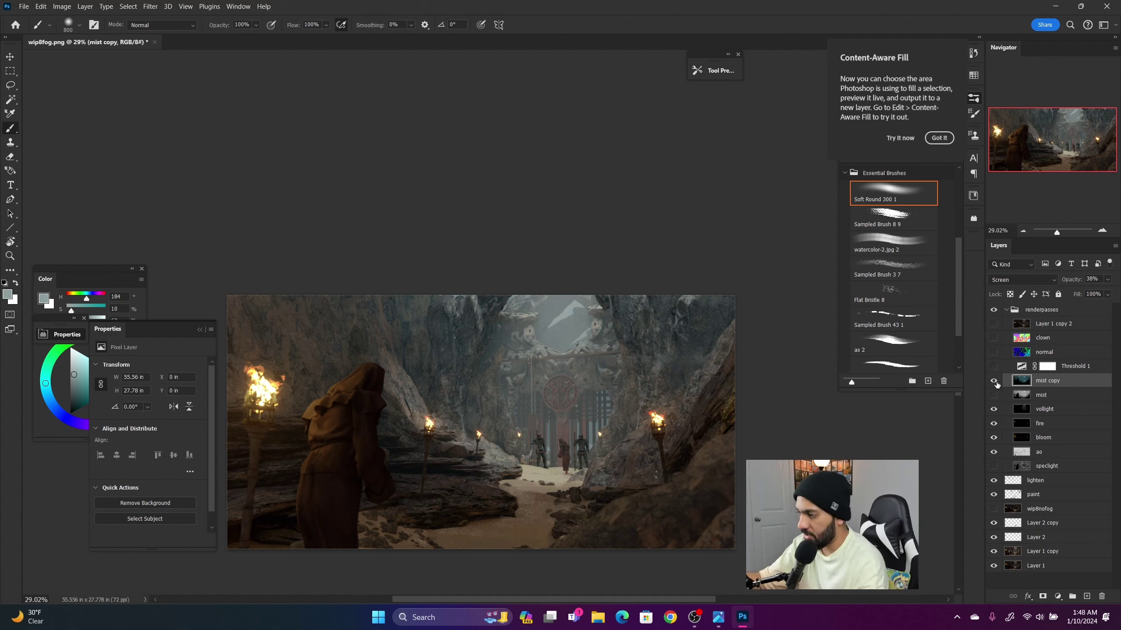
pyautogui.click(995, 381)
pyautogui.click(993, 382)
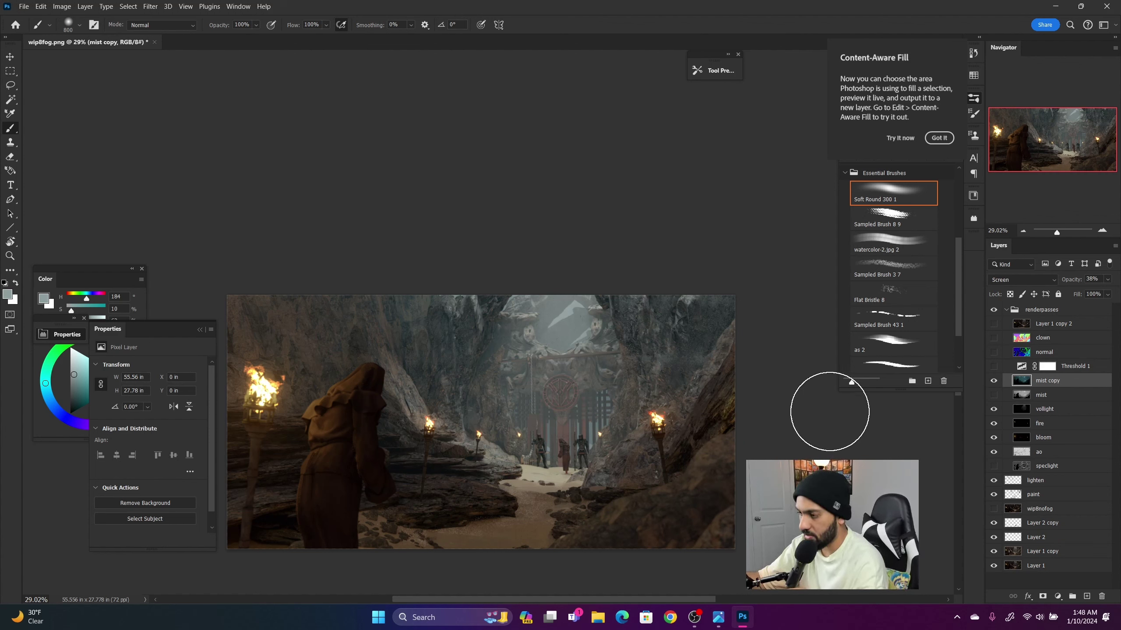
pyautogui.hotkey('ctrl', 'u')
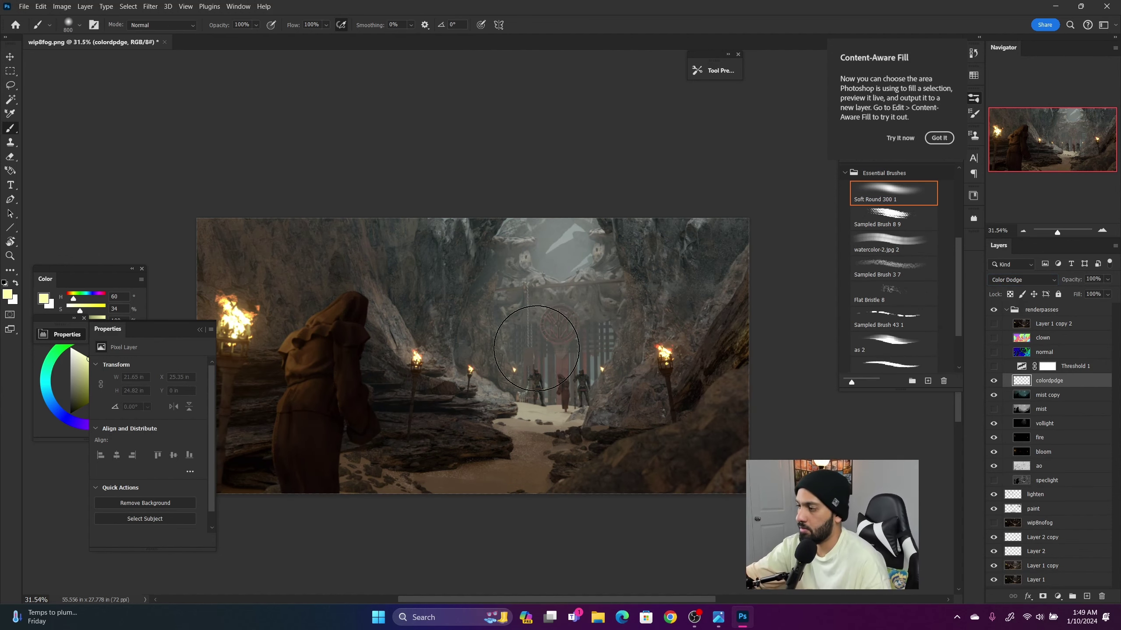
# - Try a pale yellow glow from the cave opening down to the path on the colordpdge layer and undo it
pyautogui.moveTo(600, 354); pyautogui.dragTo(573, 354)
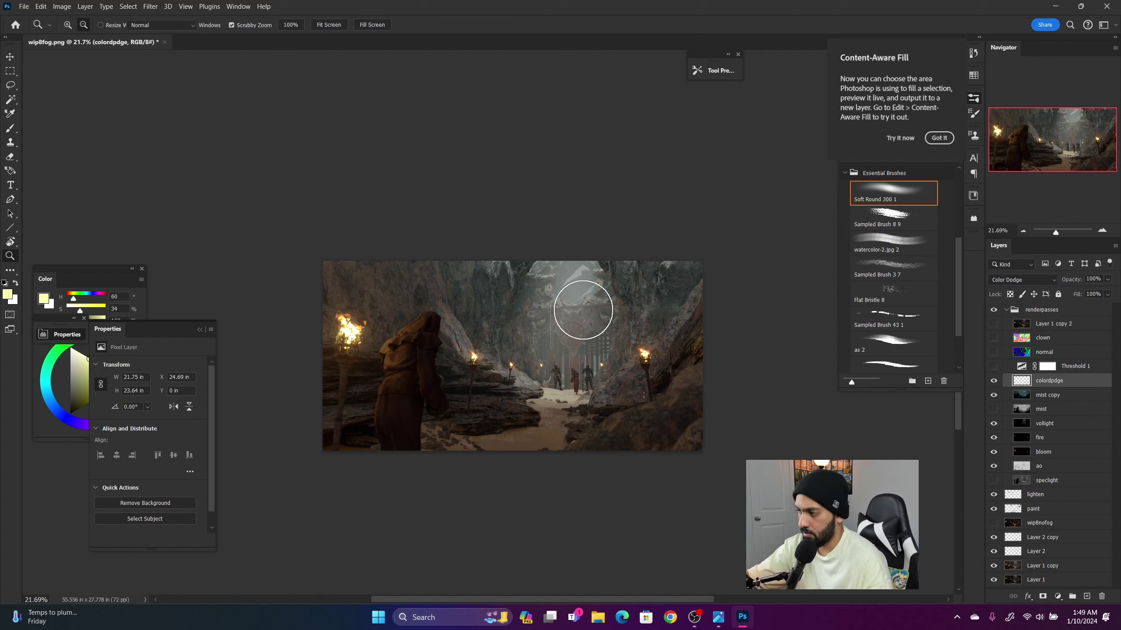
pyautogui.moveTo(581, 309); pyautogui.dragTo(539, 428)
pyautogui.hotkey('ctrl', 'z')
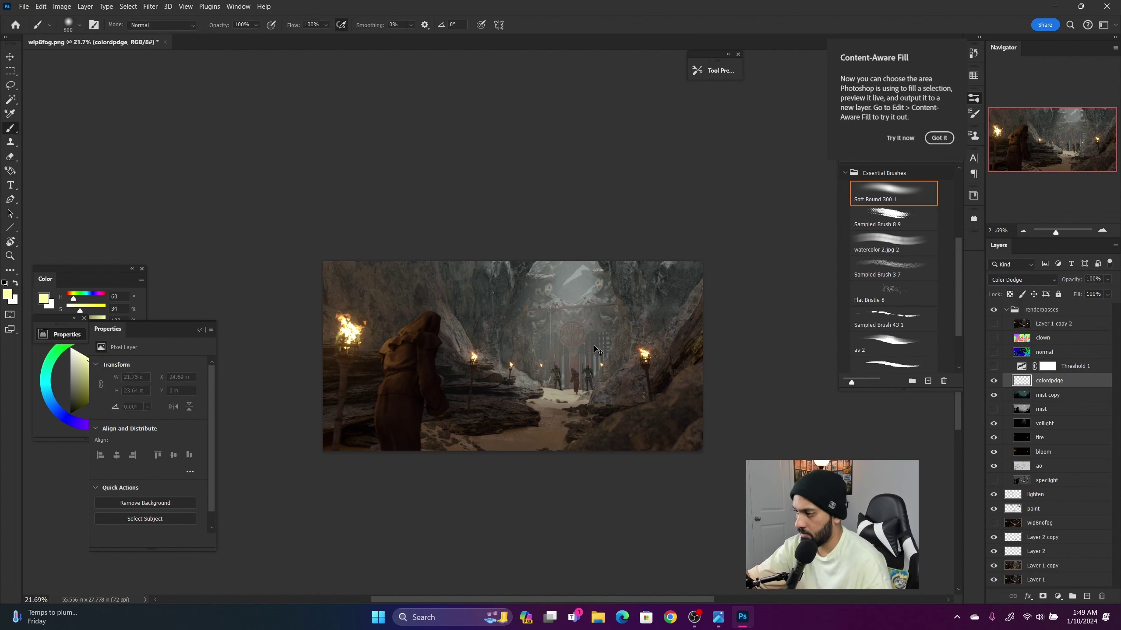
# - Paint a sampled beige glow from the cave opening to the gate figures on colordpdge and compare with and without it
pyautogui.keyDown('alt'); pyautogui.click(579, 363); pyautogui.keyUp('alt')
pyautogui.moveTo(590, 277); pyautogui.dragTo(574, 371)
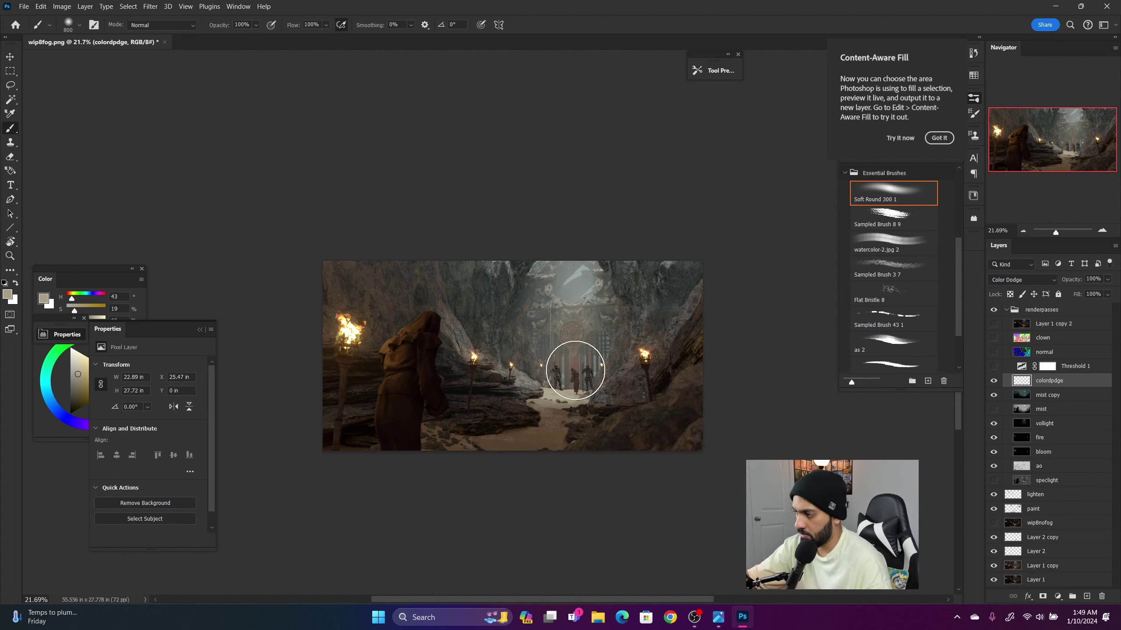
pyautogui.click(996, 382)
pyautogui.click(996, 382)
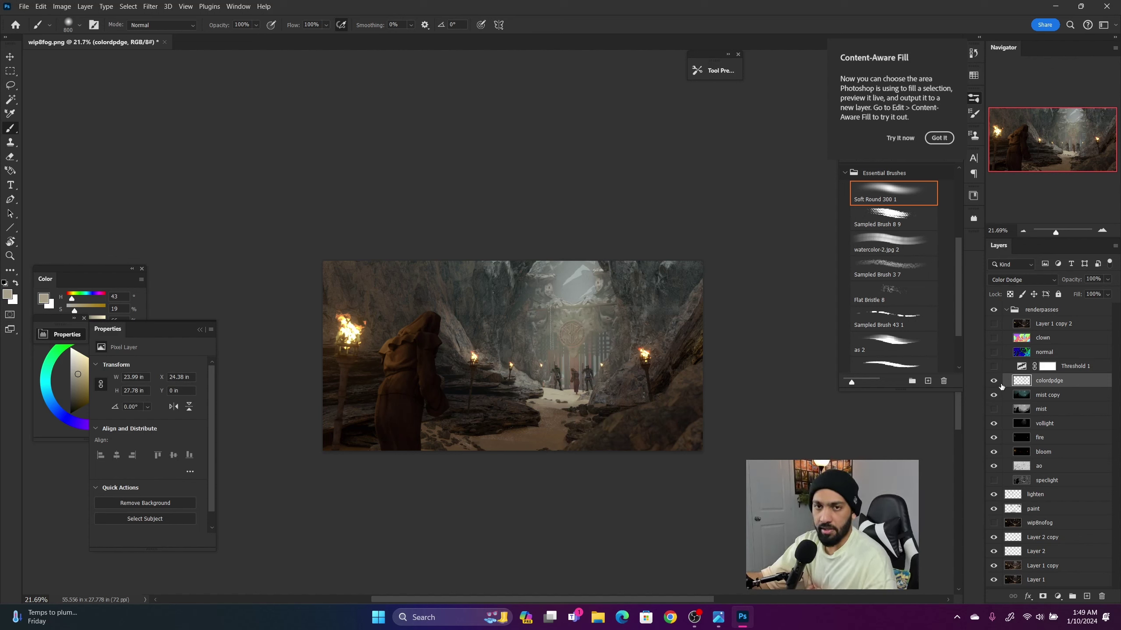
pyautogui.click(994, 381)
pyautogui.click(993, 380)
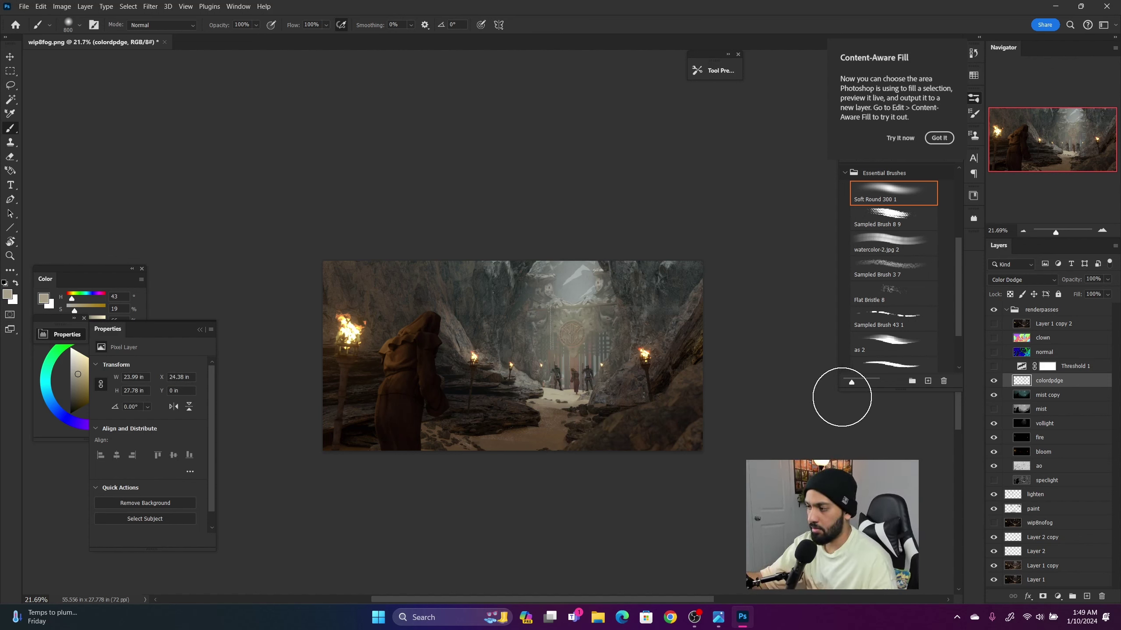
# - View the image as a grayscale proof and compare its values with and without the colordpdge layer
pyautogui.hotkey('ctrl', 'y')
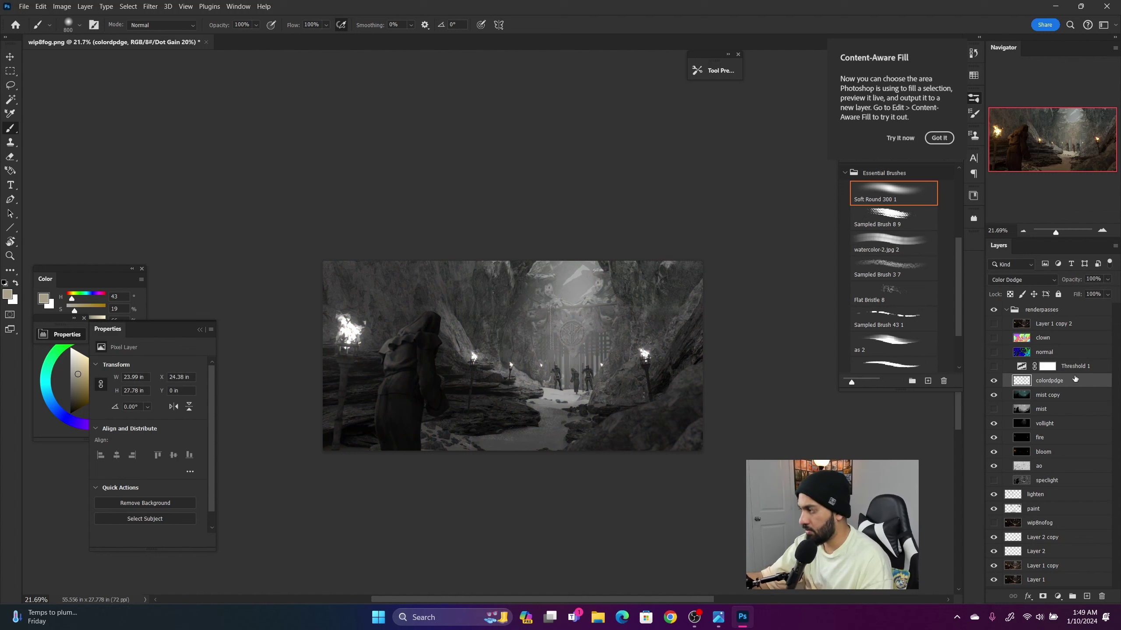
pyautogui.click(994, 380)
pyautogui.click(994, 380)
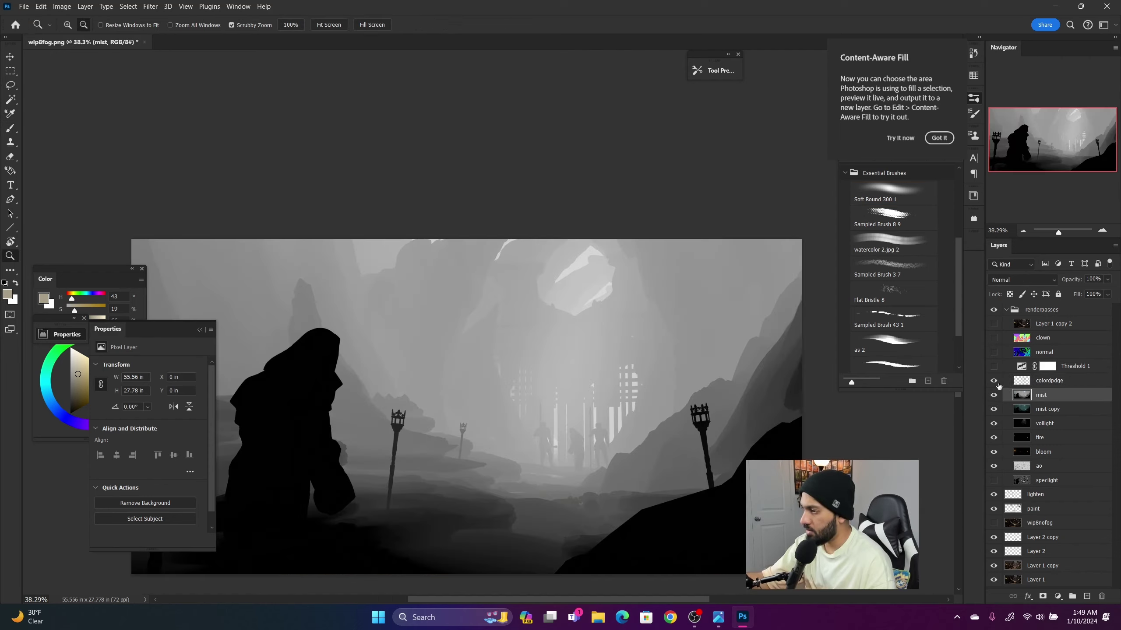
pyautogui.moveTo(726, 433)
pyautogui.mouseDown()
pyautogui.moveTo(716, 435)
pyautogui.moveTo(740, 435)
pyautogui.mouseUp()
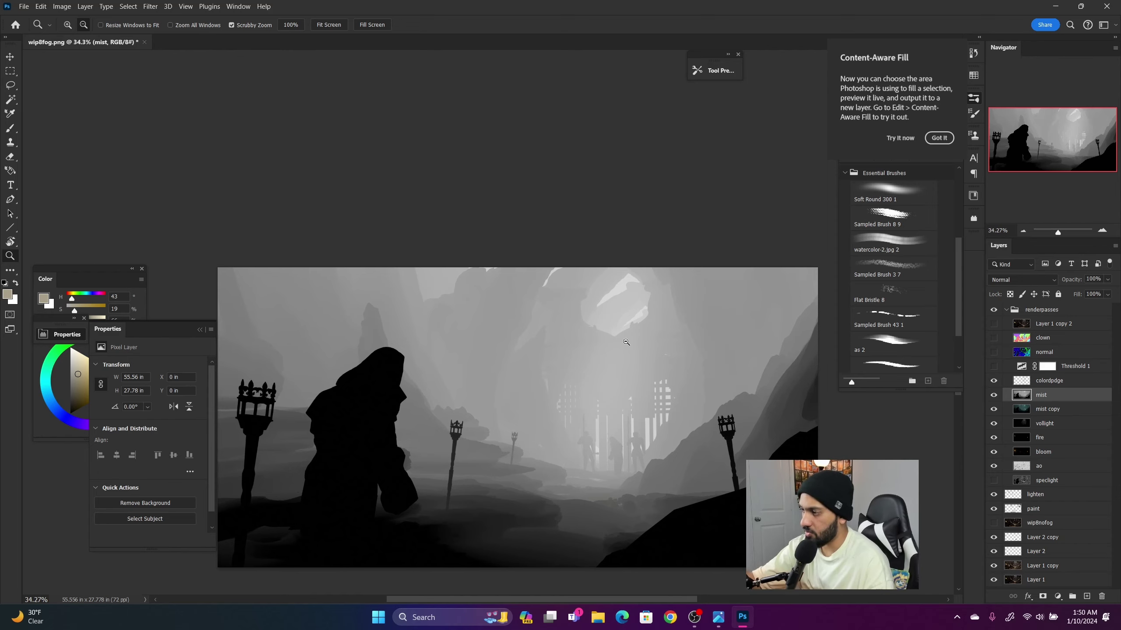
pyautogui.moveTo(626, 342); pyautogui.dragTo(589, 263)
pyautogui.moveTo(639, 340); pyautogui.dragTo(629, 337)
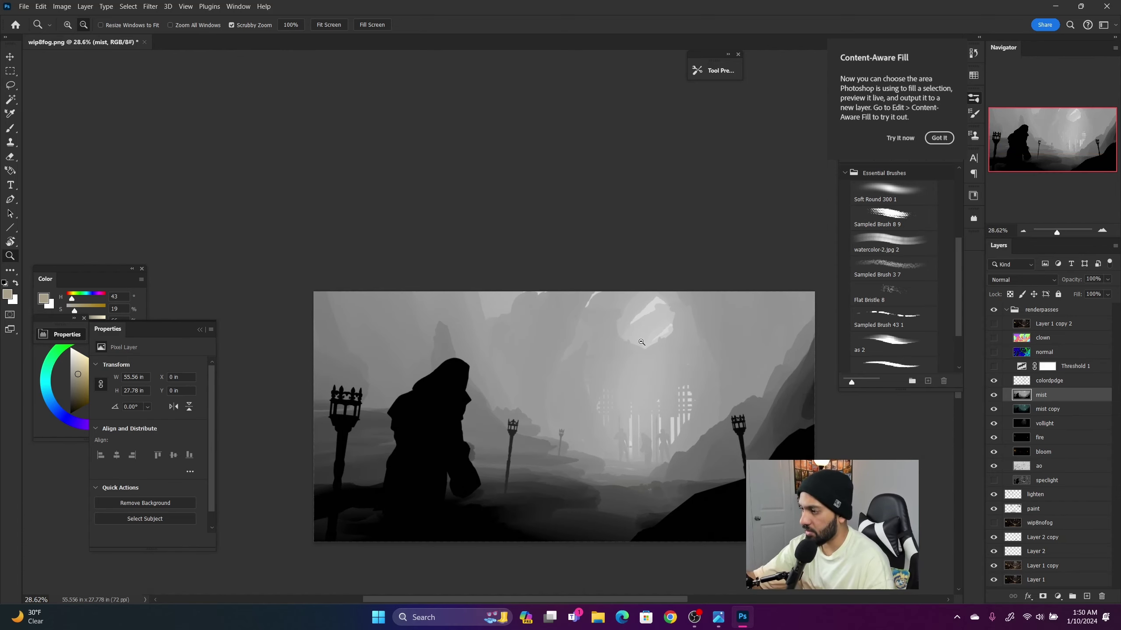
# - Duplicate the vollight layer three times and merge the three copies into one layer
pyautogui.moveTo(719, 367)
pyautogui.mouseDown()
pyautogui.moveTo(704, 366)
pyautogui.moveTo(717, 365)
pyautogui.mouseUp()
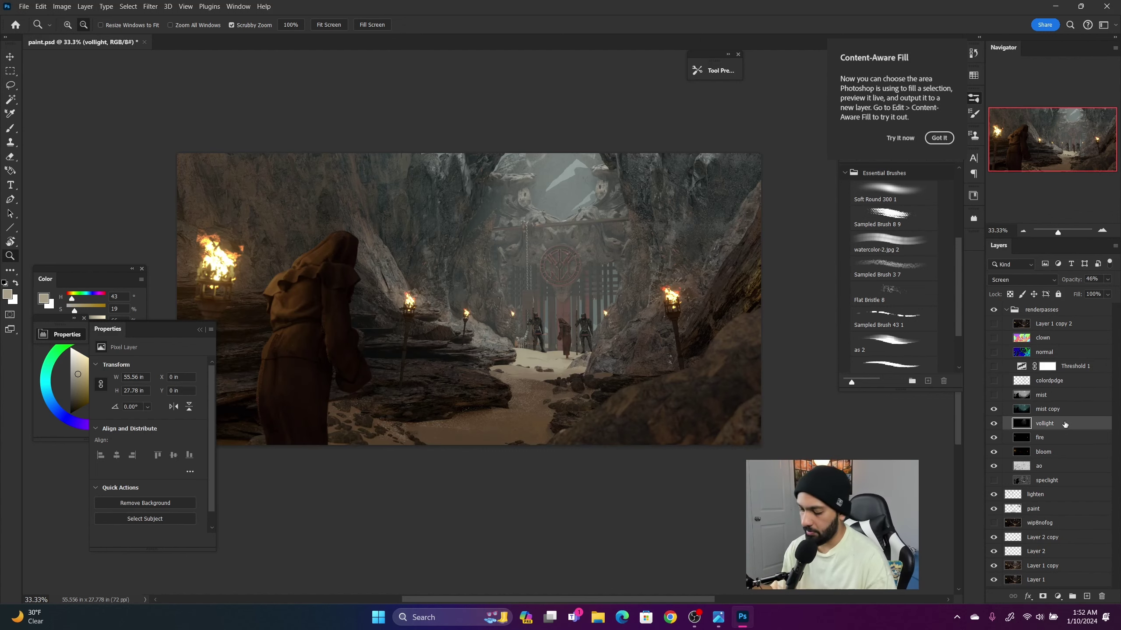
pyautogui.hotkey('ctrl', 'j')
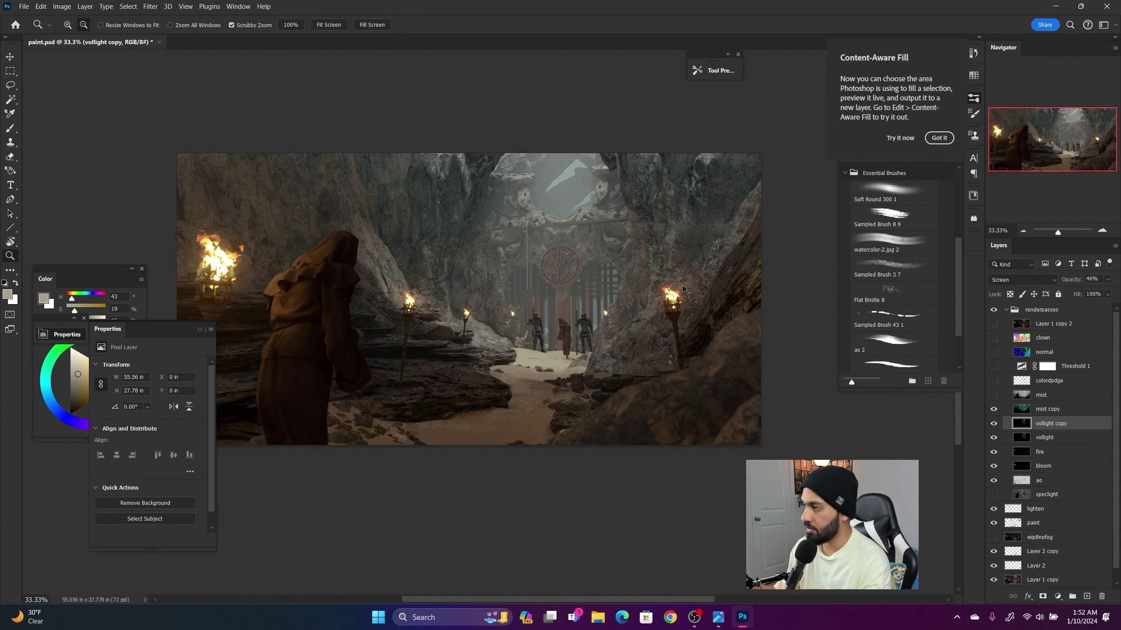
pyautogui.hotkey('ctrl', 'j')
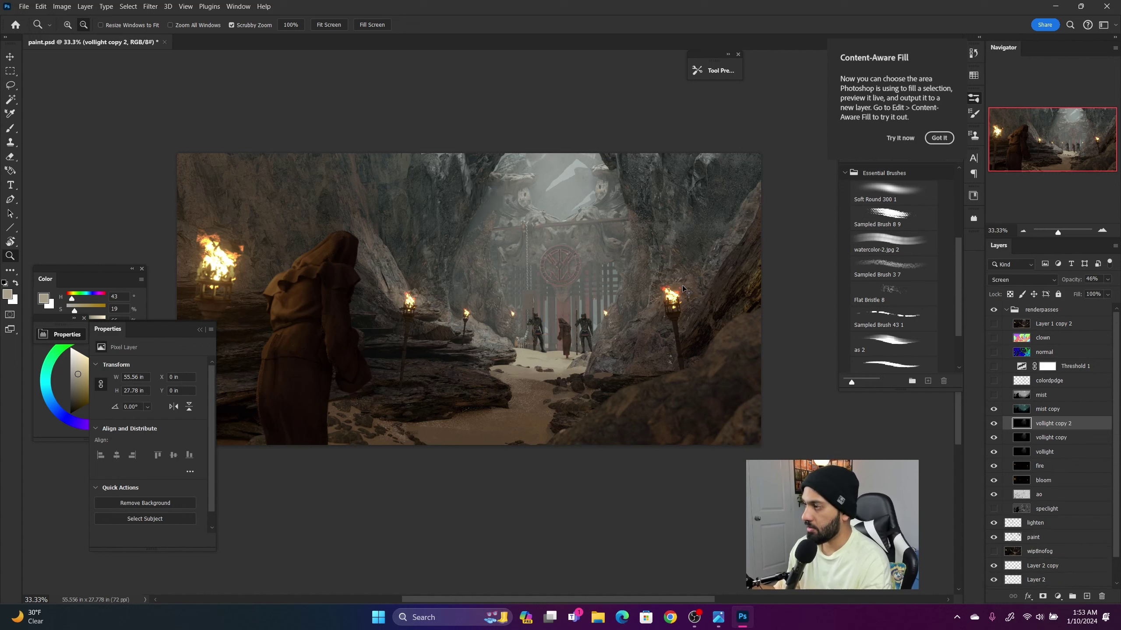
pyautogui.hotkey('ctrl', 'j')
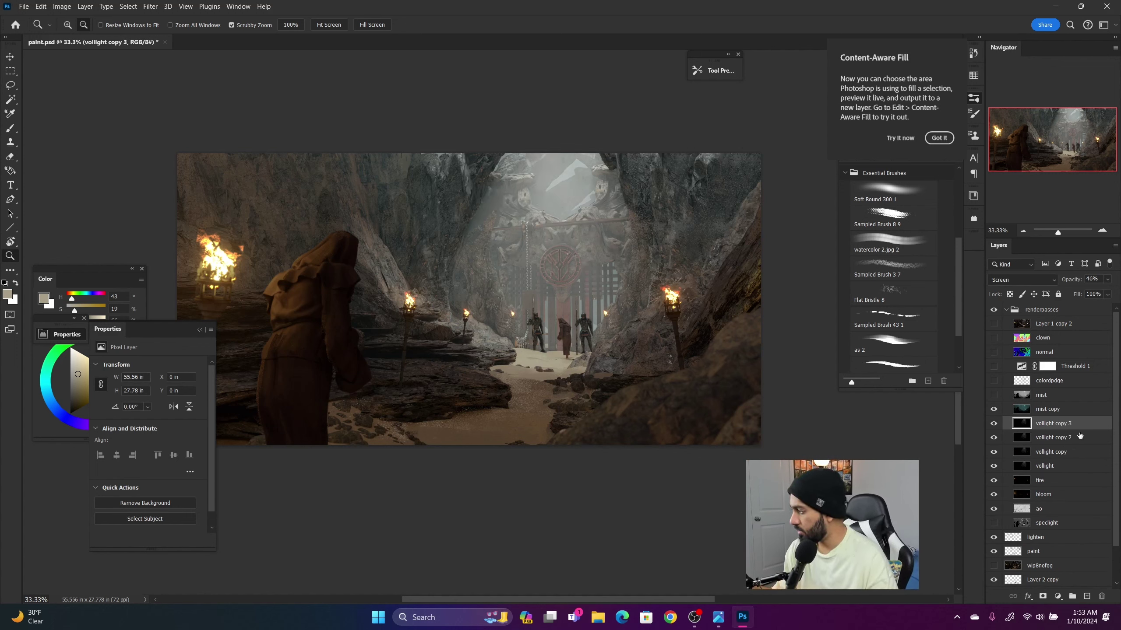
pyautogui.keyDown('shift'); pyautogui.click(1069, 453); pyautogui.keyUp('shift')
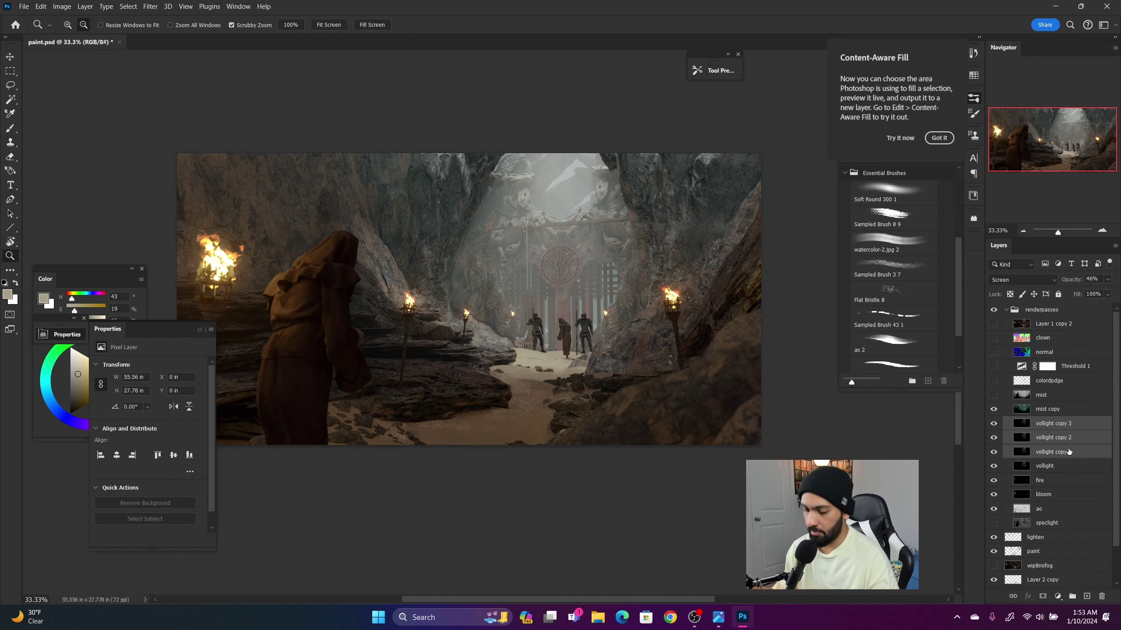
pyautogui.hotkey('ctrl', 'e')
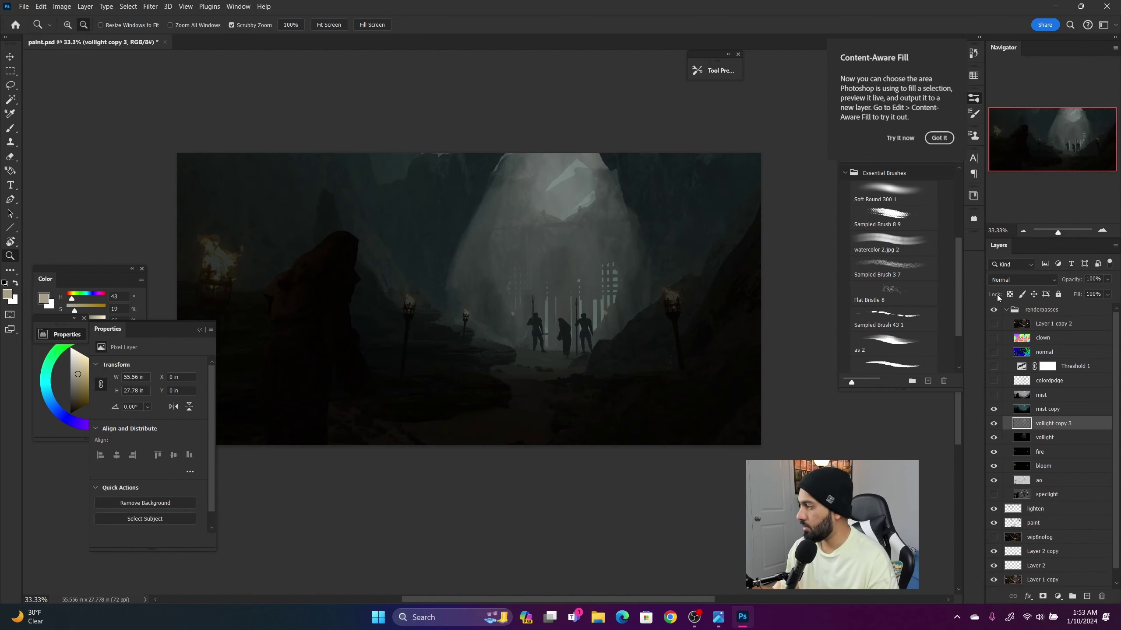
# - Set the merged vollight copy 3 layer to Screen blending and compare the image with and without it
pyautogui.click(1050, 440)
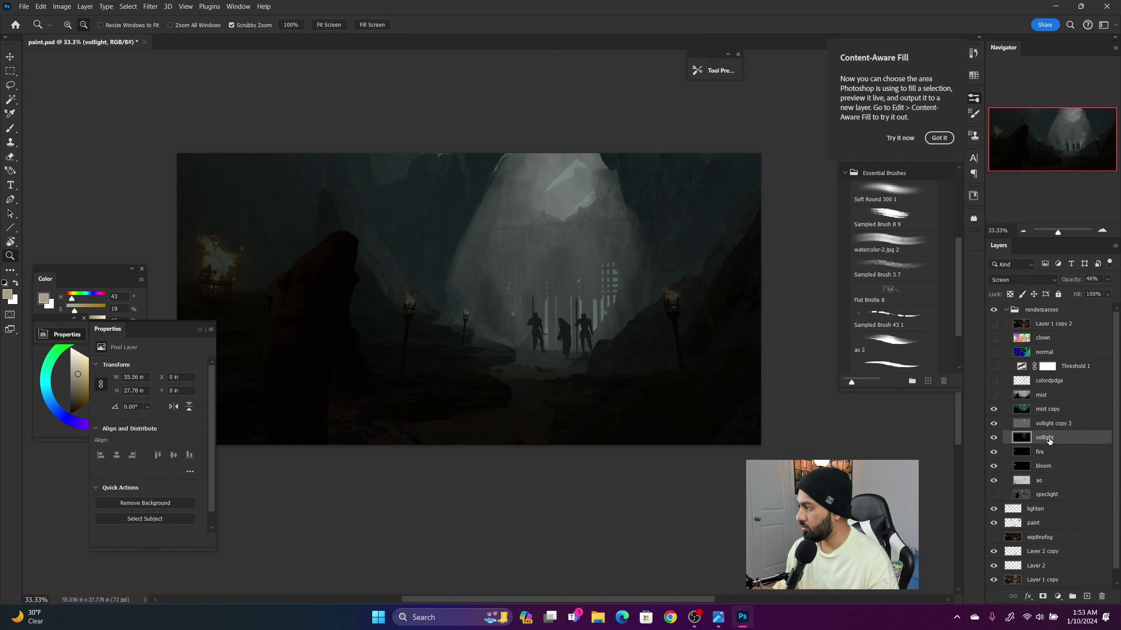
pyautogui.click(1052, 426)
pyautogui.click(1038, 282)
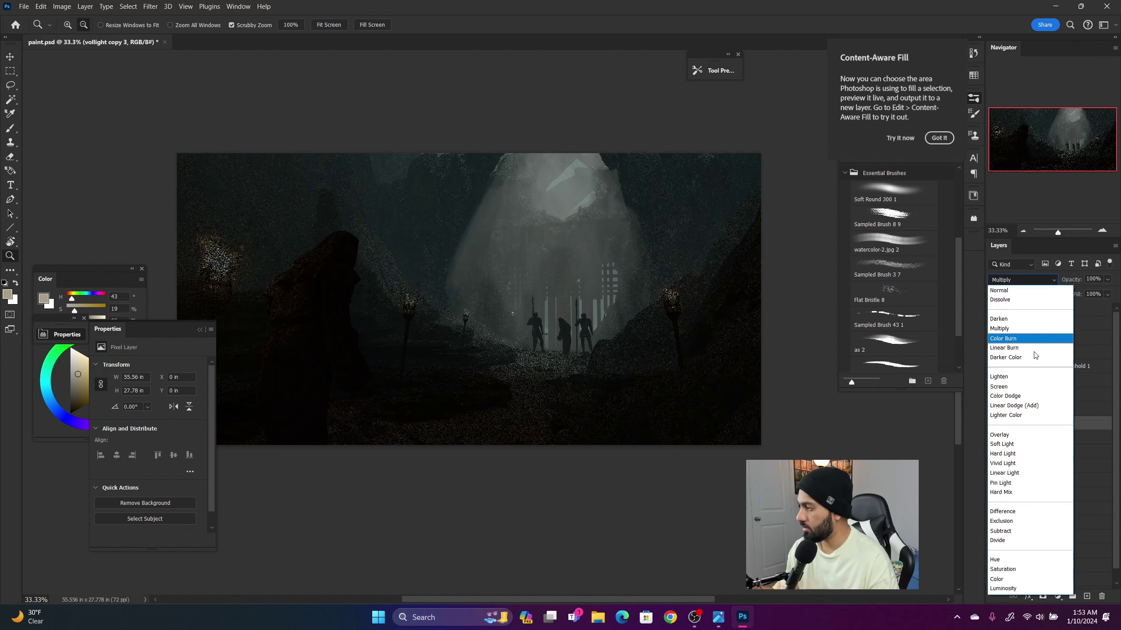
pyautogui.click(1030, 387)
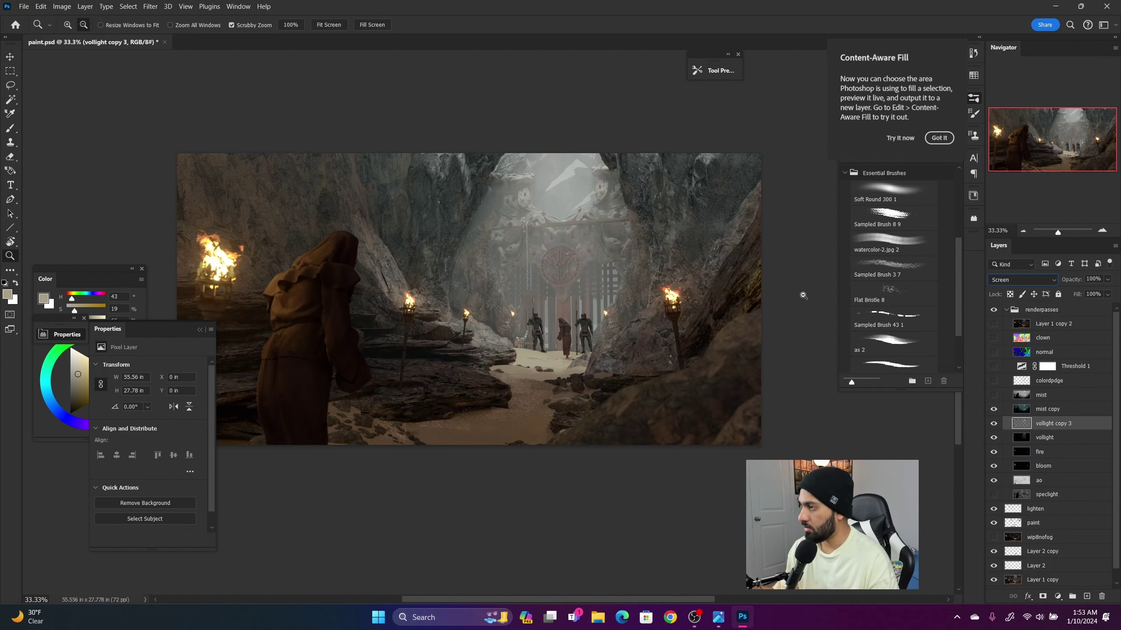
pyautogui.click(994, 424)
pyautogui.click(993, 424)
# - Select the green cave-wall area from the clown pass with the Magic Wand and mask it out of vollight copy 3
pyautogui.moveTo(523, 222); pyautogui.dragTo(557, 197)
pyautogui.moveTo(556, 197); pyautogui.dragTo(439, 310)
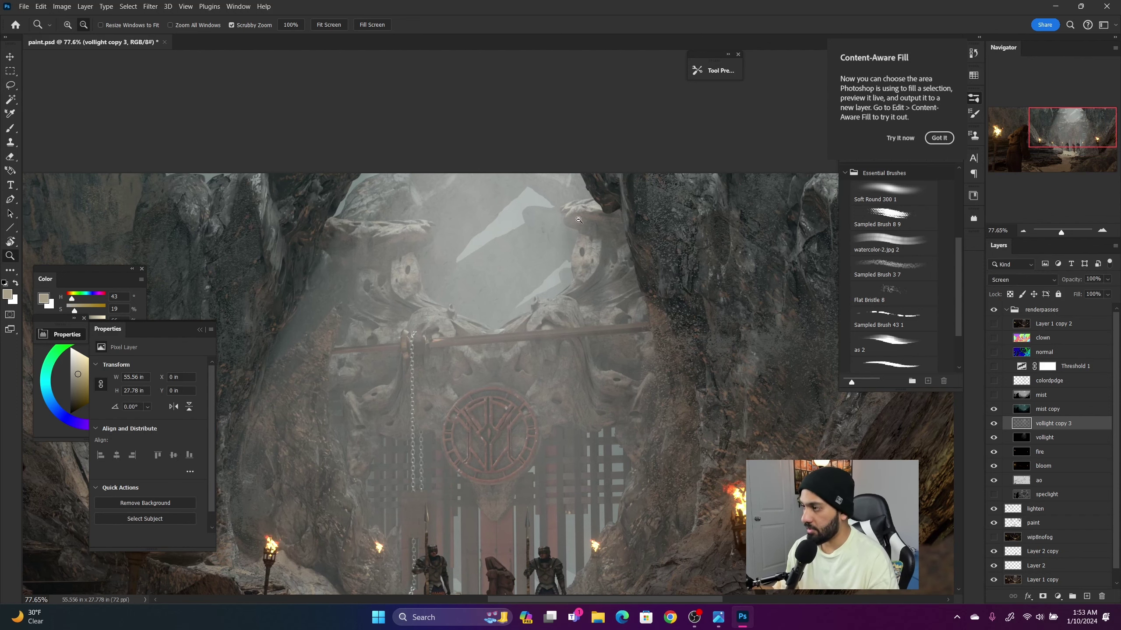
pyautogui.click(994, 338)
pyautogui.click(1048, 337)
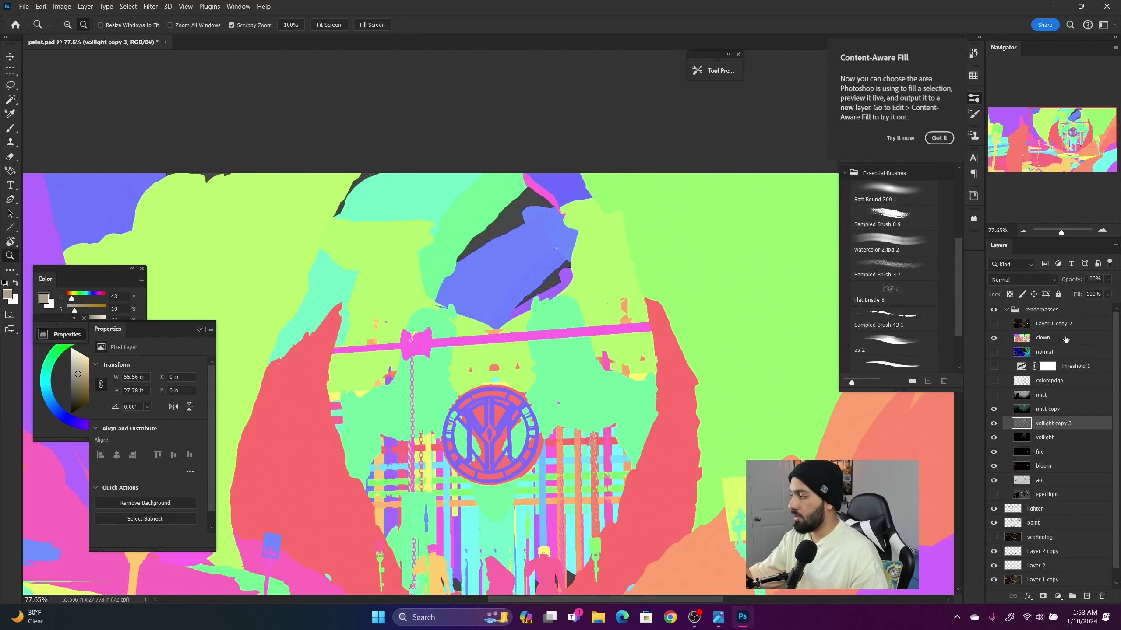
pyautogui.press('w')
pyautogui.click(720, 294)
pyautogui.click(994, 338)
pyautogui.click(1086, 429)
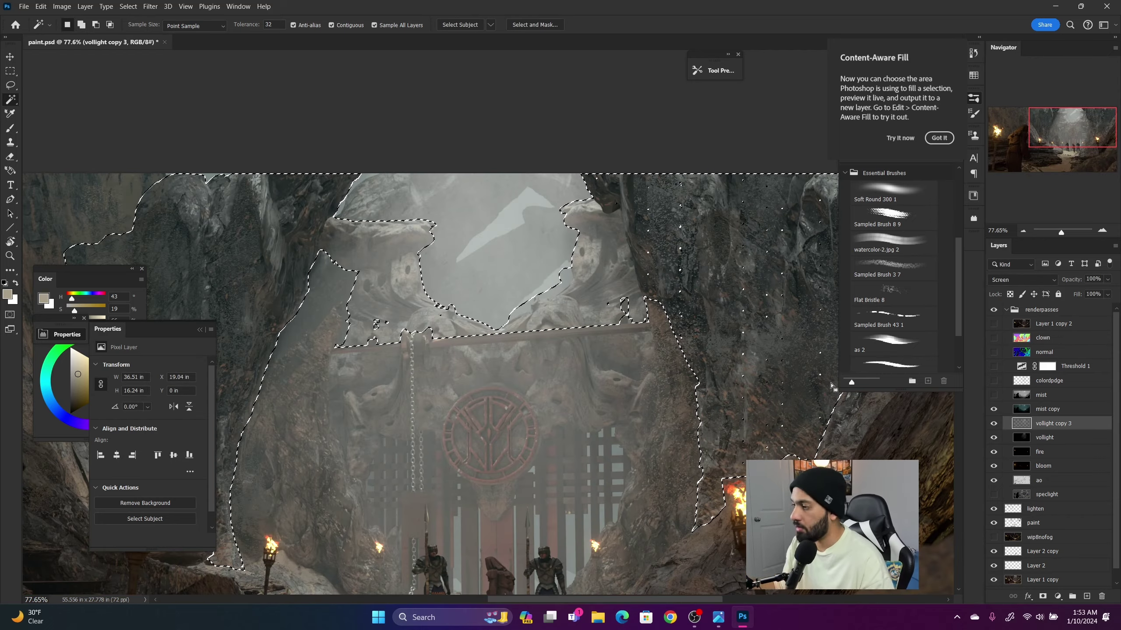
pyautogui.keyDown('alt'); pyautogui.click(1043, 596); pyautogui.keyUp('alt')
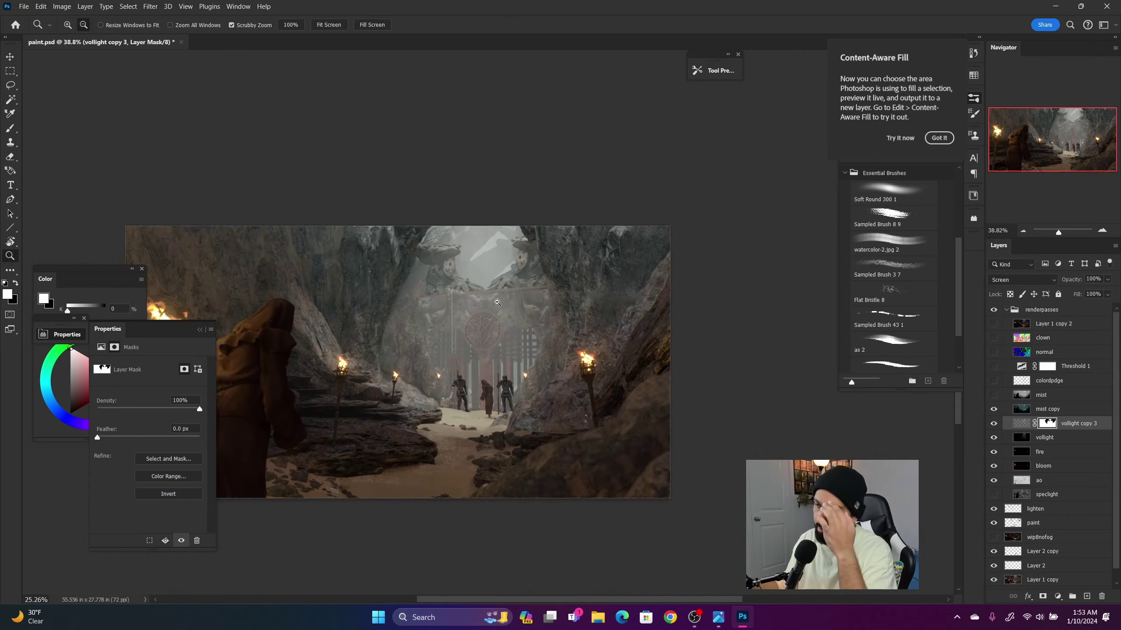
# - Using the clown pass as a guide, select the rock column beside the gate and paint it out on the vollight copy 3 mask
pyautogui.moveTo(658, 276); pyautogui.dragTo(675, 272)
pyautogui.click(994, 338)
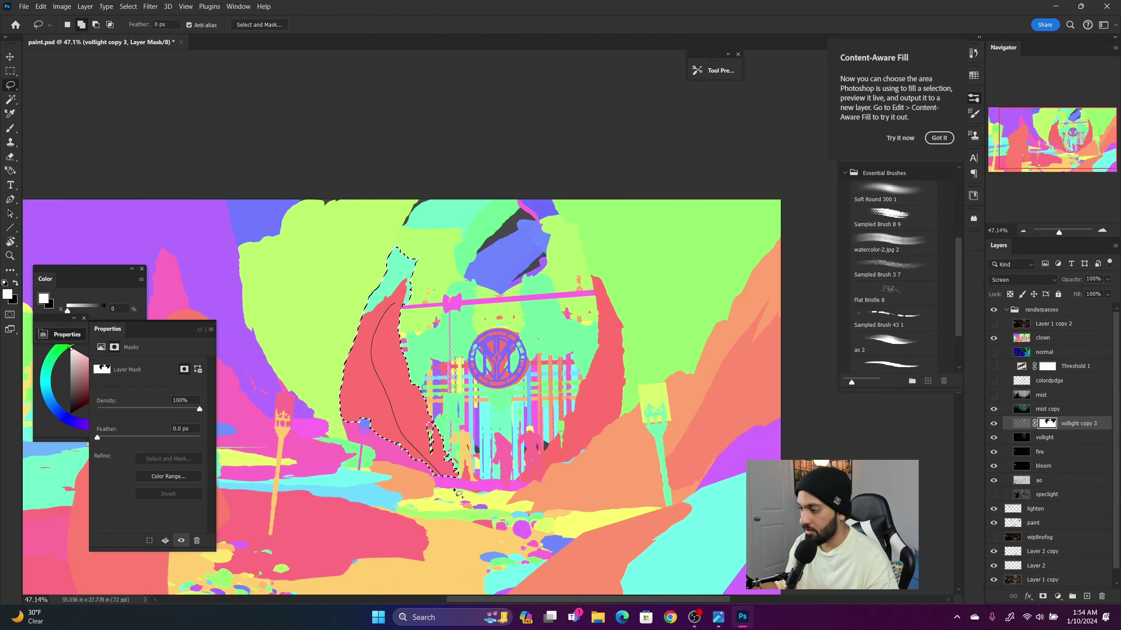
pyautogui.click(993, 337)
pyautogui.press('x')
pyautogui.keyDown('alt'); pyautogui.click(544, 323); pyautogui.keyUp('alt')
pyautogui.moveTo(544, 323); pyautogui.dragTo(551, 276)
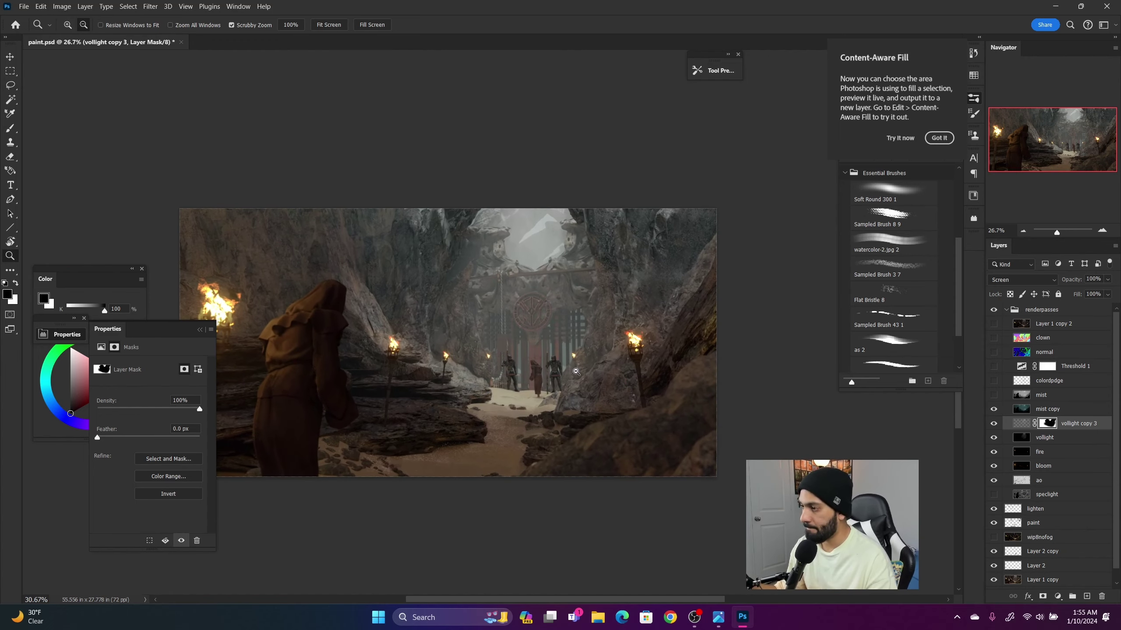
pyautogui.moveTo(577, 370); pyautogui.dragTo(540, 367)
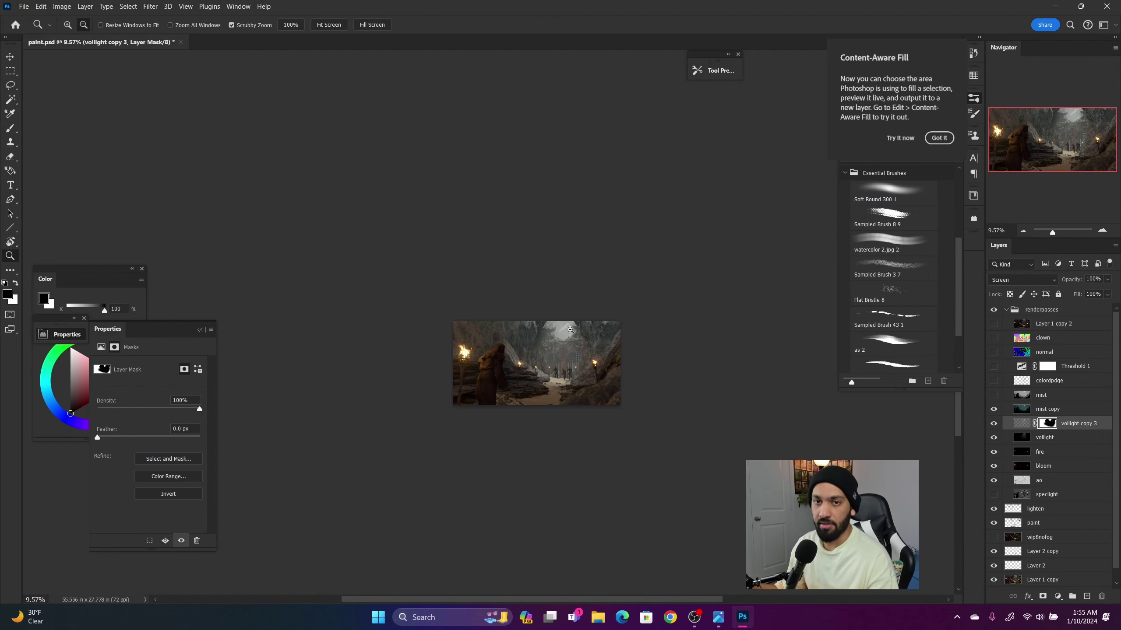
pyautogui.moveTo(572, 340); pyautogui.dragTo(604, 312)
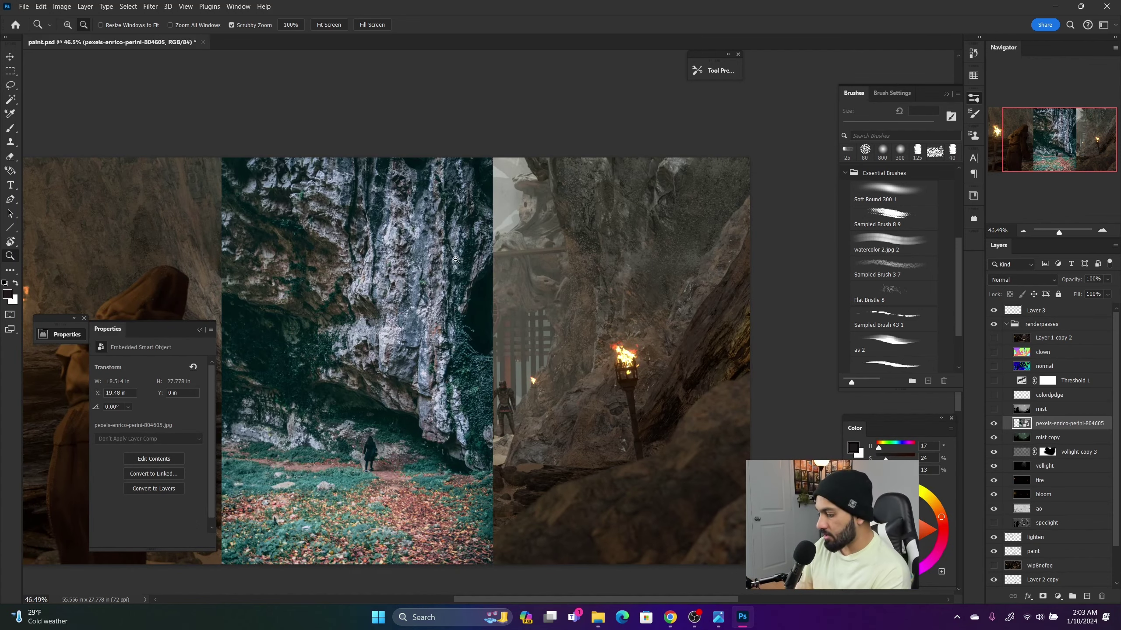
# - Copy a strip of the cliff photo to its own layer, rotate it about 21°, lengthen it and place it over the rock beside the gate
pyautogui.press('l')
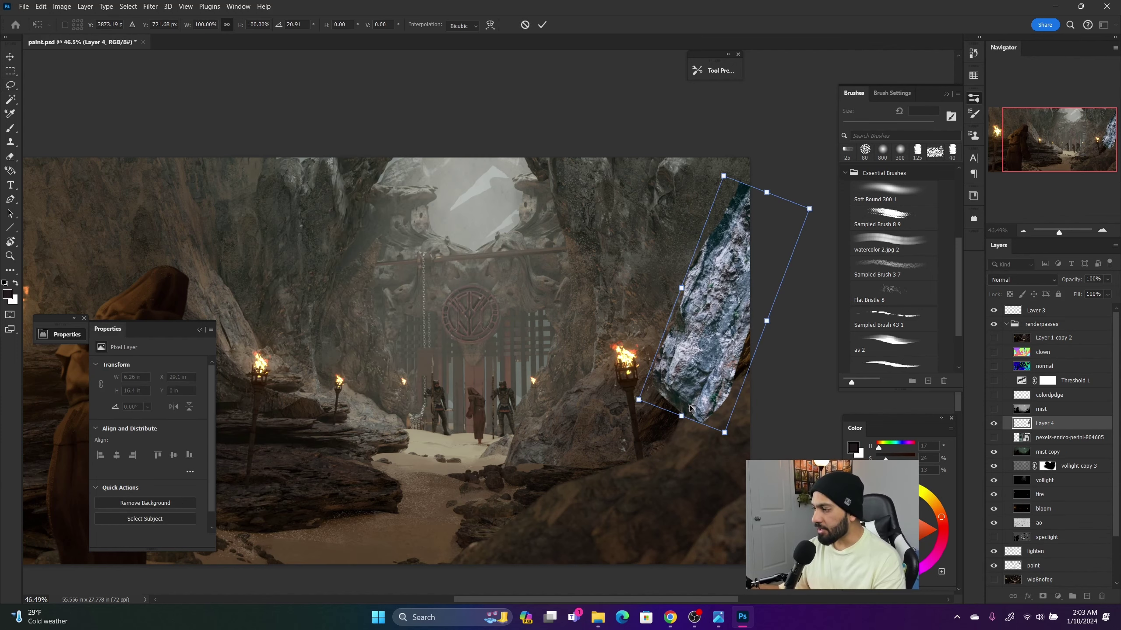
pyautogui.moveTo(681, 416); pyautogui.dragTo(653, 481)
pyautogui.moveTo(722, 313)
pyautogui.mouseDown()
pyautogui.moveTo(756, 274)
pyautogui.moveTo(803, 268)
pyautogui.moveTo(726, 290)
pyautogui.moveTo(821, 311)
pyautogui.moveTo(504, 372)
pyautogui.moveTo(687, 302)
pyautogui.moveTo(741, 304)
pyautogui.moveTo(732, 326)
pyautogui.moveTo(601, 263)
pyautogui.mouseUp()
pyautogui.press('Return')
pyautogui.press('l')
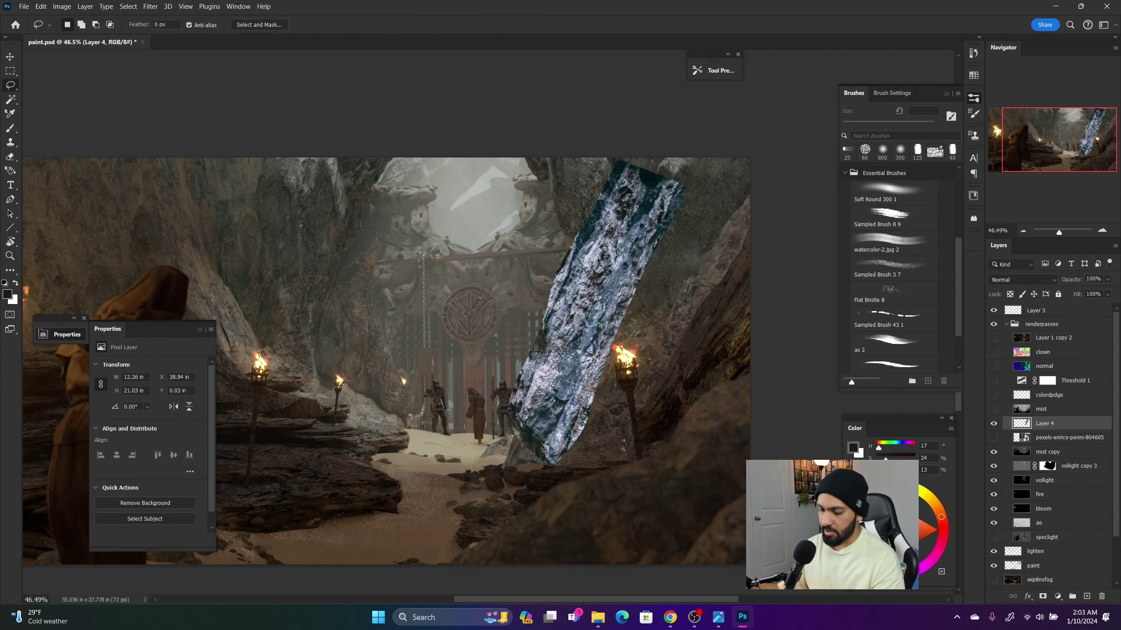
# - In a grayscale proof, darken the cliff strip and lower its contrast with Levels to match the surrounding rock values
pyautogui.hotkey('ctrl', 'y')
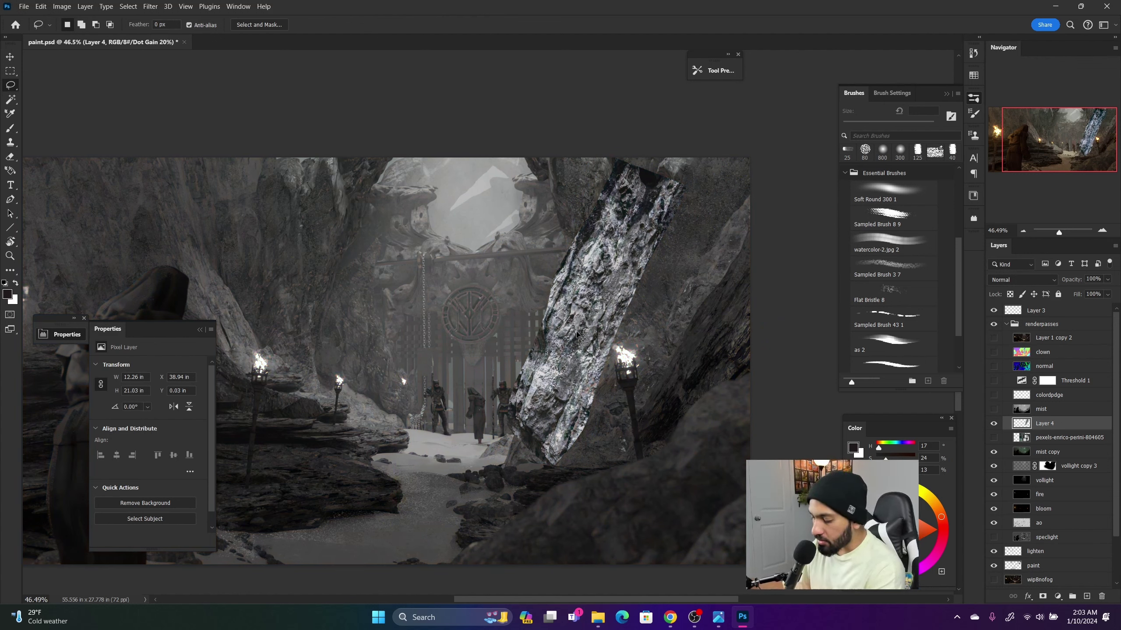
pyautogui.hotkey('ctrl', 'l')
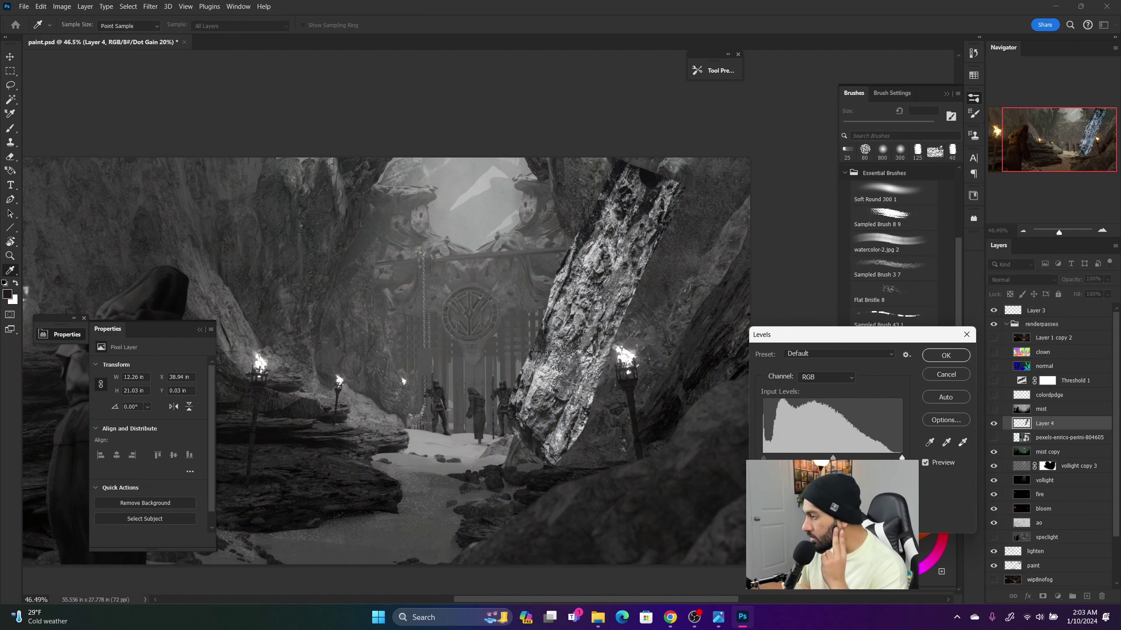
pyautogui.moveTo(832, 460)
pyautogui.mouseDown()
pyautogui.moveTo(818, 459)
pyautogui.moveTo(843, 459)
pyautogui.moveTo(826, 459)
pyautogui.mouseUp()
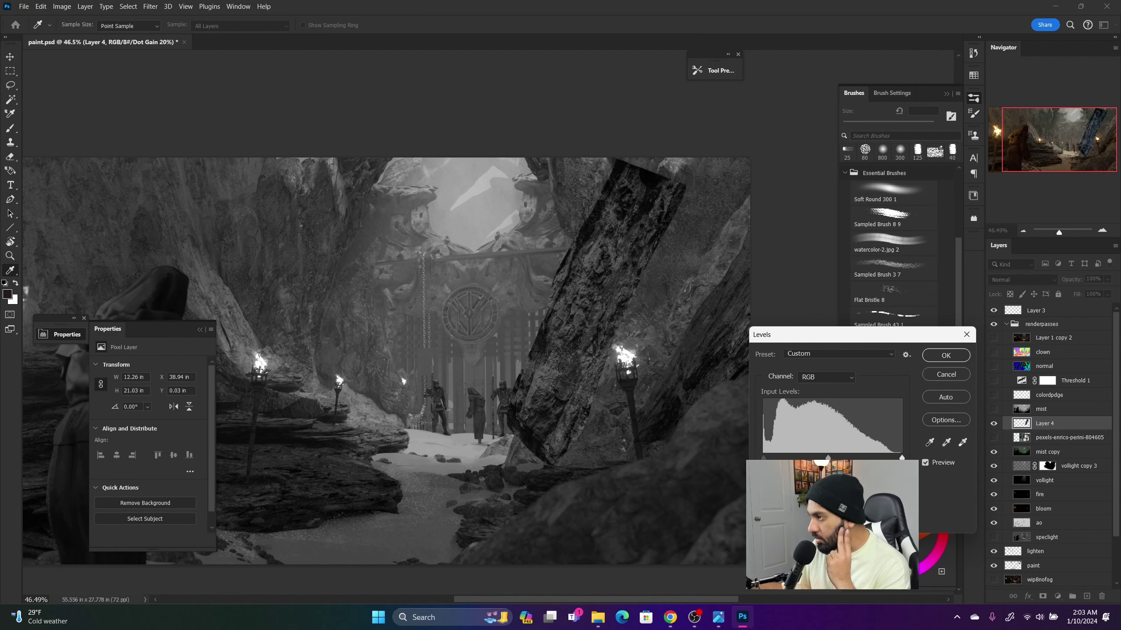
pyautogui.moveTo(835, 459); pyautogui.dragTo(812, 460)
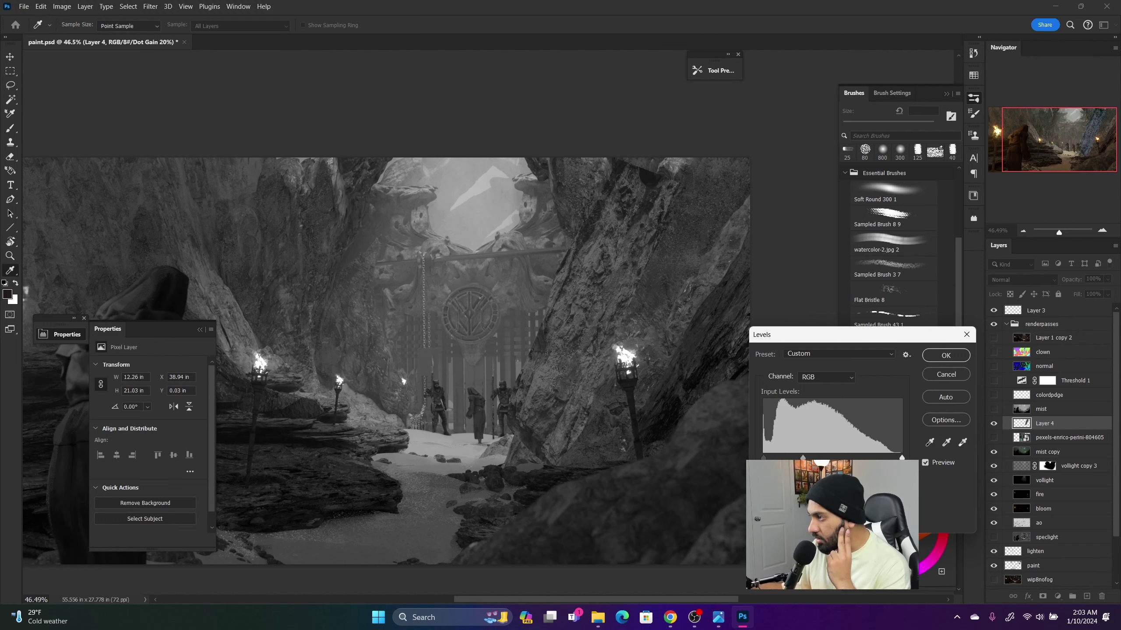
pyautogui.press('Return')
pyautogui.press('l')
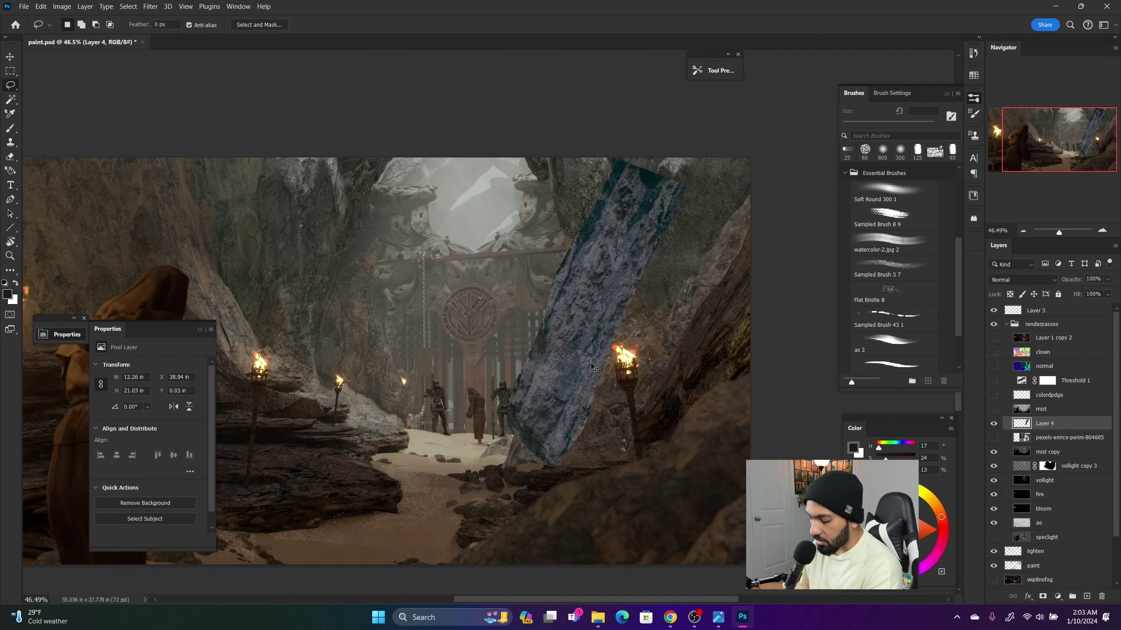
# - Warm the cliff strip's midtones with Color Balance, using +19 cyan–red and -24 yellow–blue
pyautogui.hotkey('ctrl', 'b')
pyautogui.moveTo(800, 383); pyautogui.dragTo(785, 411)
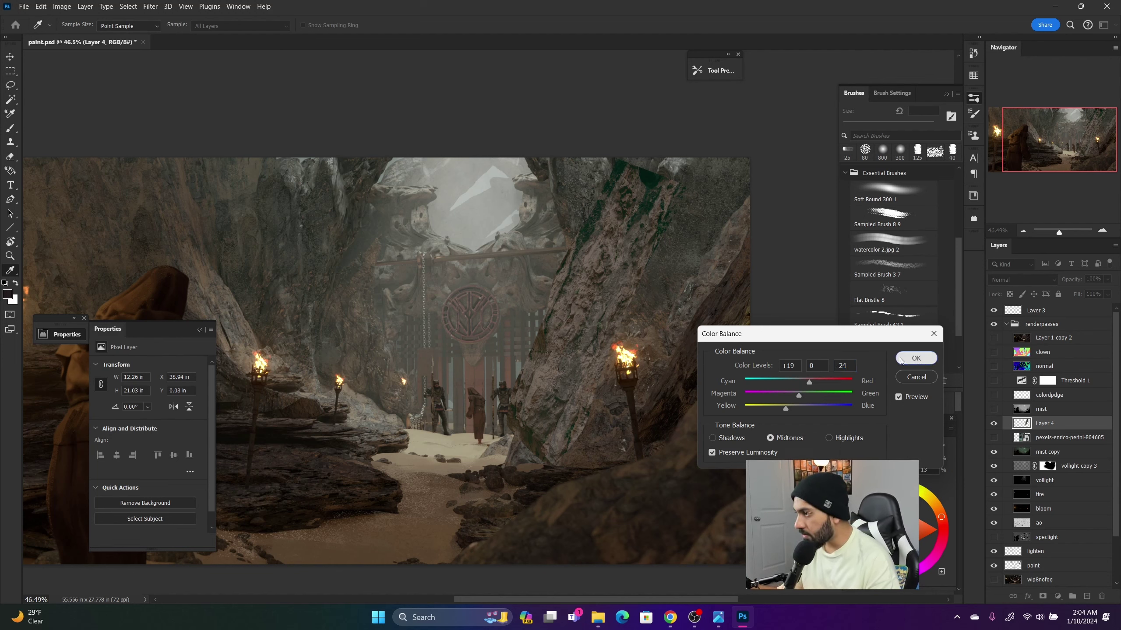
pyautogui.click(916, 358)
pyautogui.press('l')
# - Move the cliff strip onto the cave wall behind the large torch near the canvas edge and rotate it slightly
pyautogui.hotkey('ctrl', 't')
pyautogui.moveTo(604, 255); pyautogui.dragTo(748, 271)
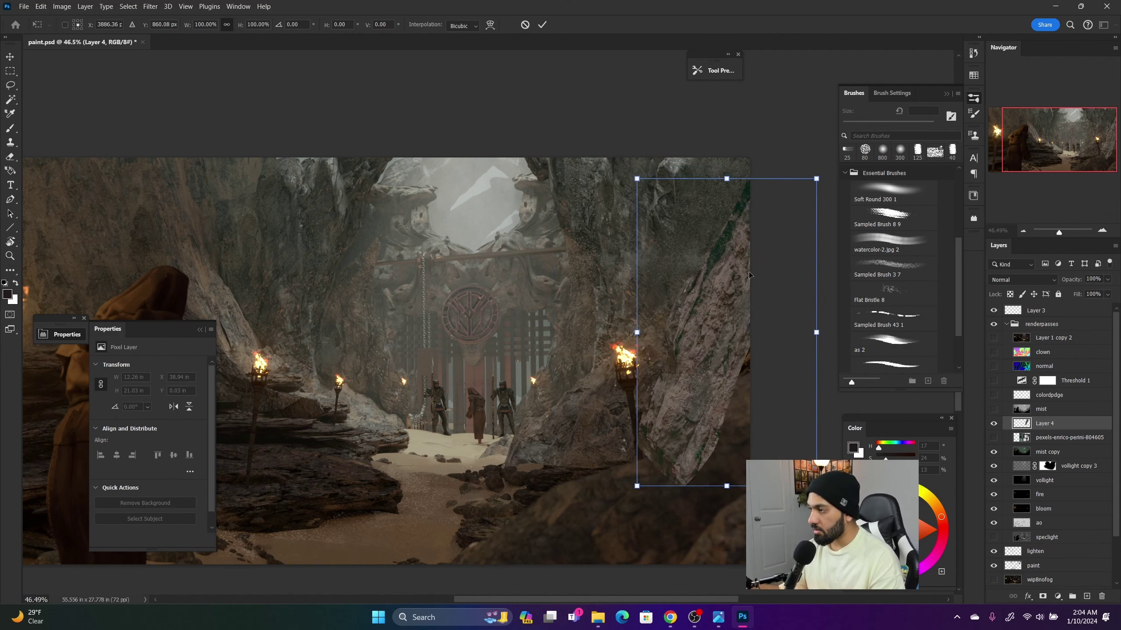
pyautogui.moveTo(789, 128); pyautogui.dragTo(816, 138)
pyautogui.moveTo(727, 292)
pyautogui.mouseDown()
pyautogui.moveTo(731, 278)
pyautogui.moveTo(797, 254)
pyautogui.moveTo(743, 273)
pyautogui.mouseUp()
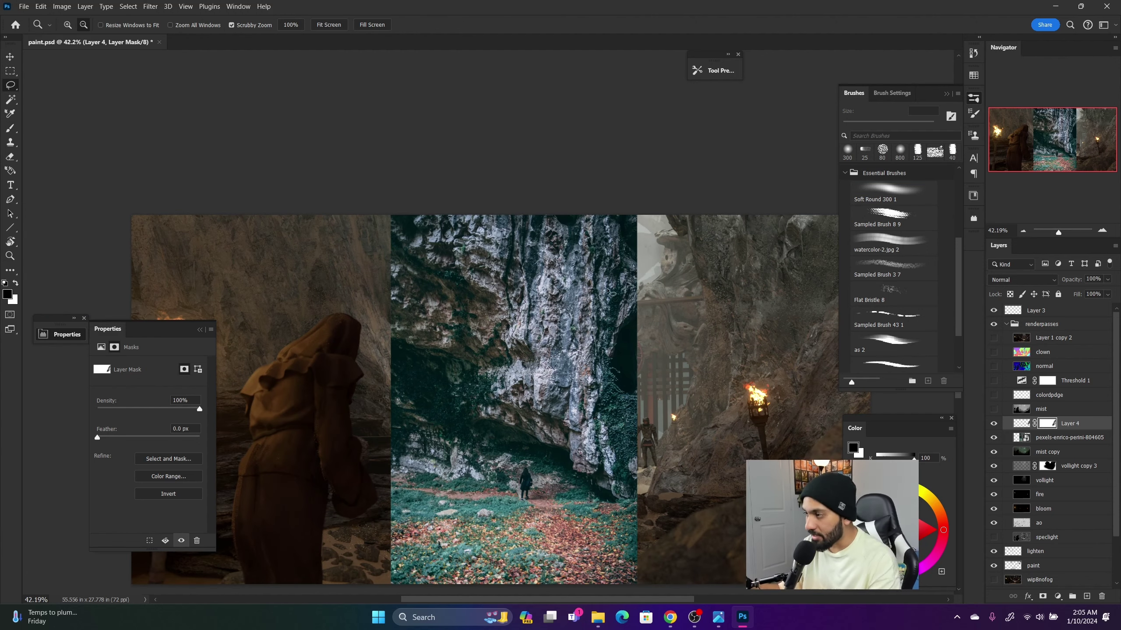
# - Copy a lassoed section of the cliff photo to a new layer, hide the photo and move the piece above the hooded figure
pyautogui.hotkey('ctrl', 'j')
pyautogui.click(993, 452)
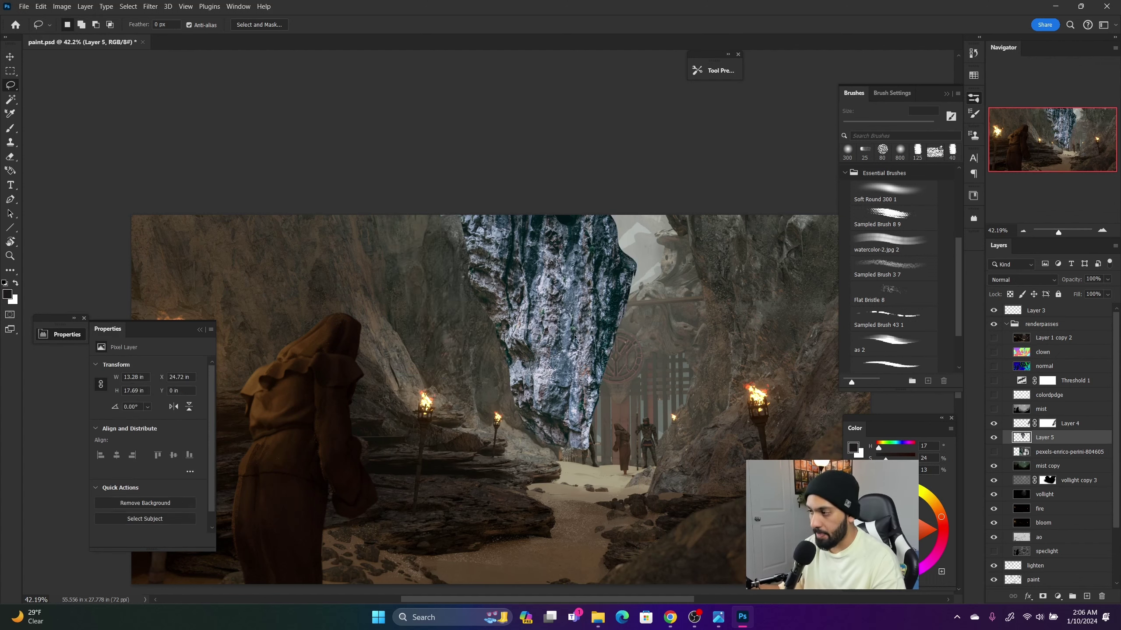
pyautogui.hotkey('ctrl', 't')
pyautogui.moveTo(549, 330); pyautogui.dragTo(334, 331)
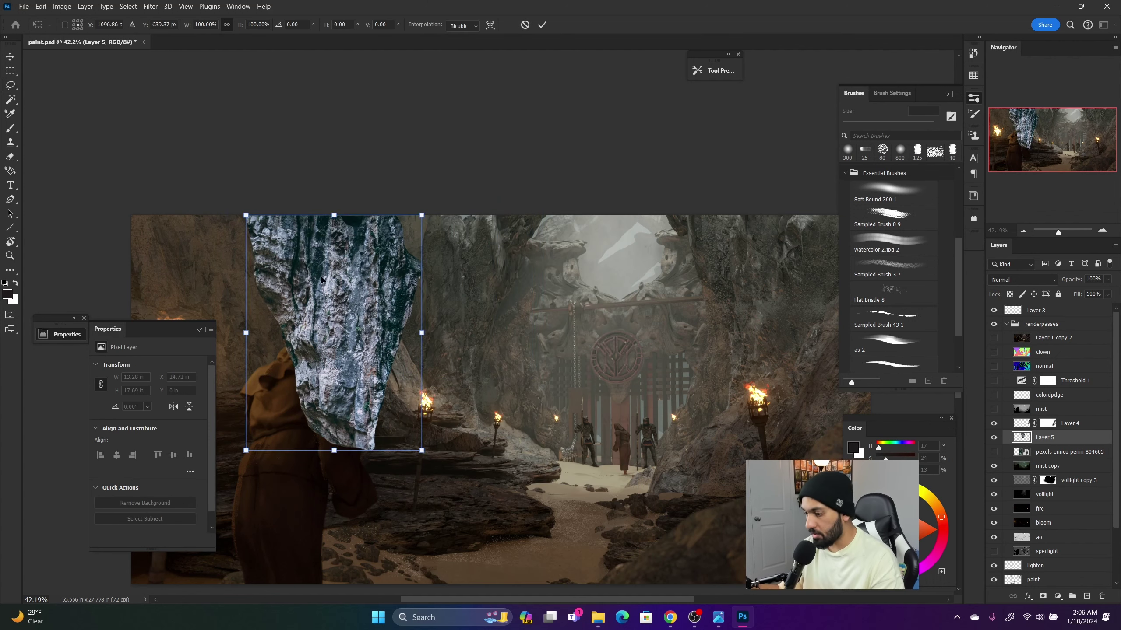
pyautogui.press('Return')
# - In a grayscale proof, reduce the new rock piece's brightness with Levels to match the cave wall values
pyautogui.hotkey('ctrl', 'y')
pyautogui.hotkey('ctrl', 'l')
pyautogui.moveTo(901, 508); pyautogui.dragTo(878, 507)
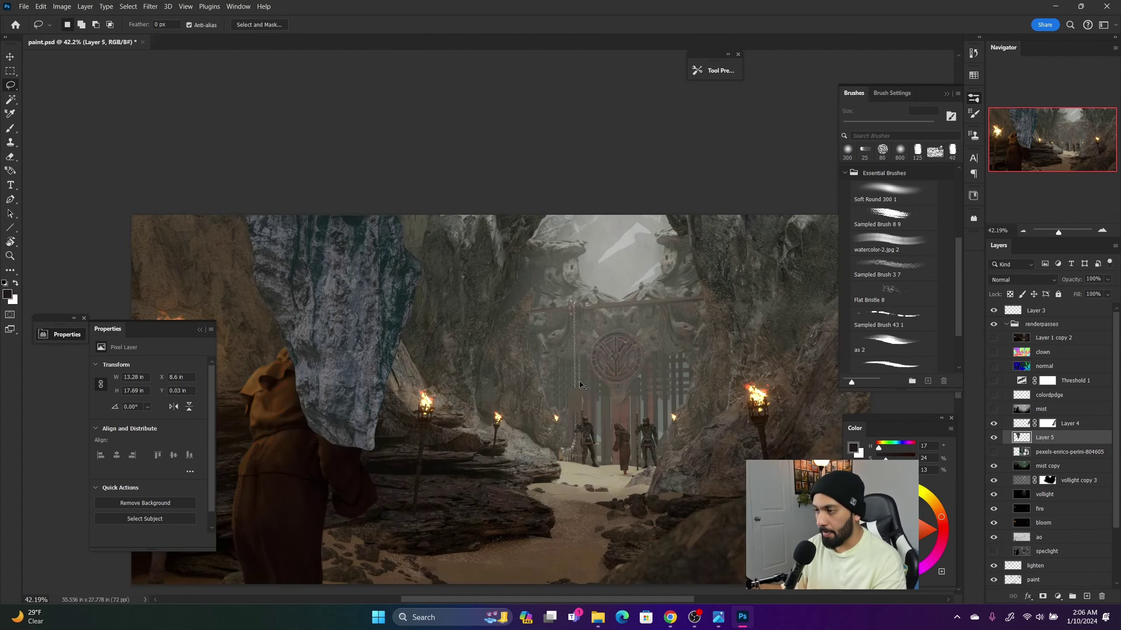
# - Move the rock piece in front of the gate and adjust its midtones with Color Balance to +11 cyan–red and -17 yellow–blue
pyautogui.moveTo(579, 385); pyautogui.dragTo(837, 450)
pyautogui.press('z')
pyautogui.moveTo(540, 423); pyautogui.dragTo(495, 422)
pyautogui.hotkey('ctrl', 'b')
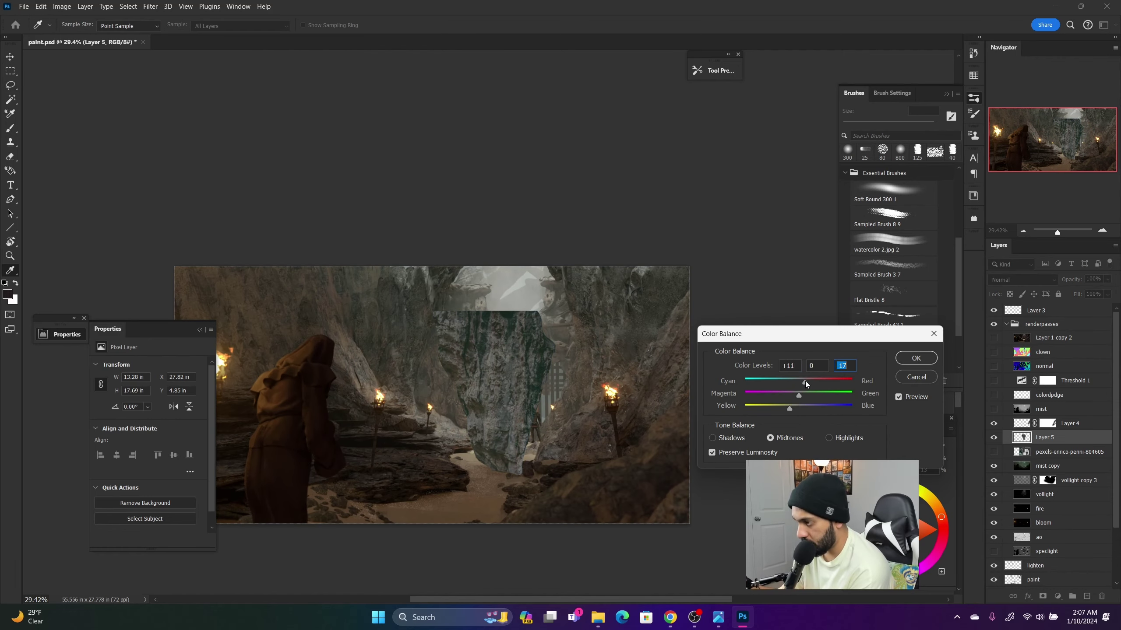
# - Warm the rock texture's midtones with Color Balance levels of +18, -2 and -20
pyautogui.moveTo(807, 383); pyautogui.dragTo(797, 396)
pyautogui.click(788, 409)
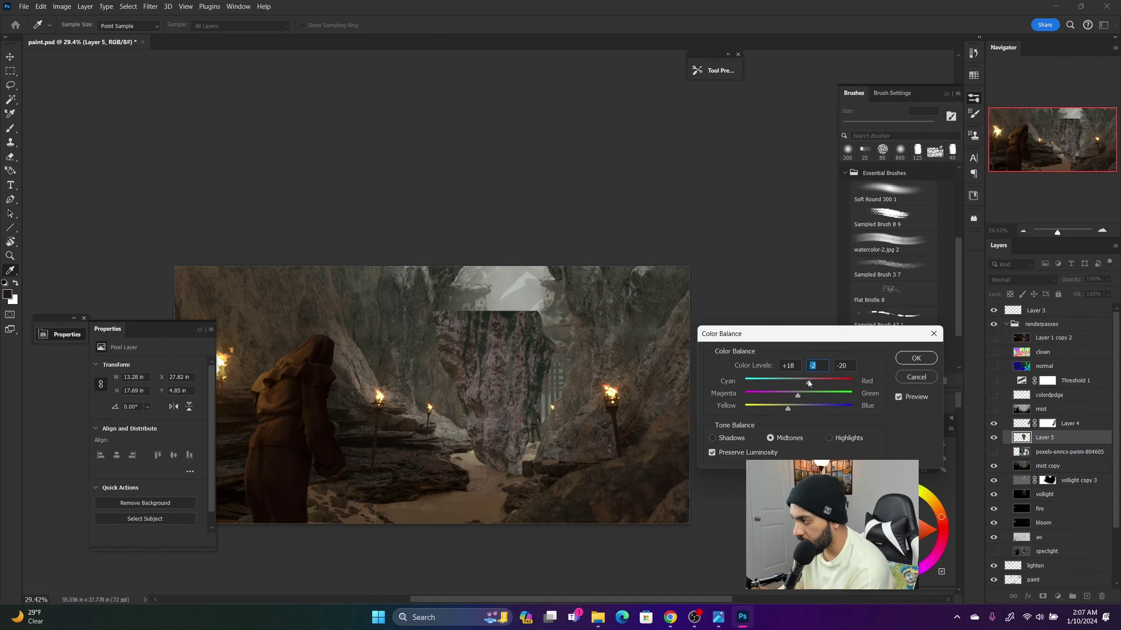
pyautogui.click(911, 363)
# - Warp the Layer 5 rock texture so it follows the curve of the cave wall behind the hooded figure
pyautogui.click(1022, 279)
pyautogui.moveTo(532, 395); pyautogui.dragTo(376, 340)
pyautogui.press('Escape')
pyautogui.hotkey('ctrl', 't')
pyautogui.rightClick(383, 321)
pyautogui.click(425, 393)
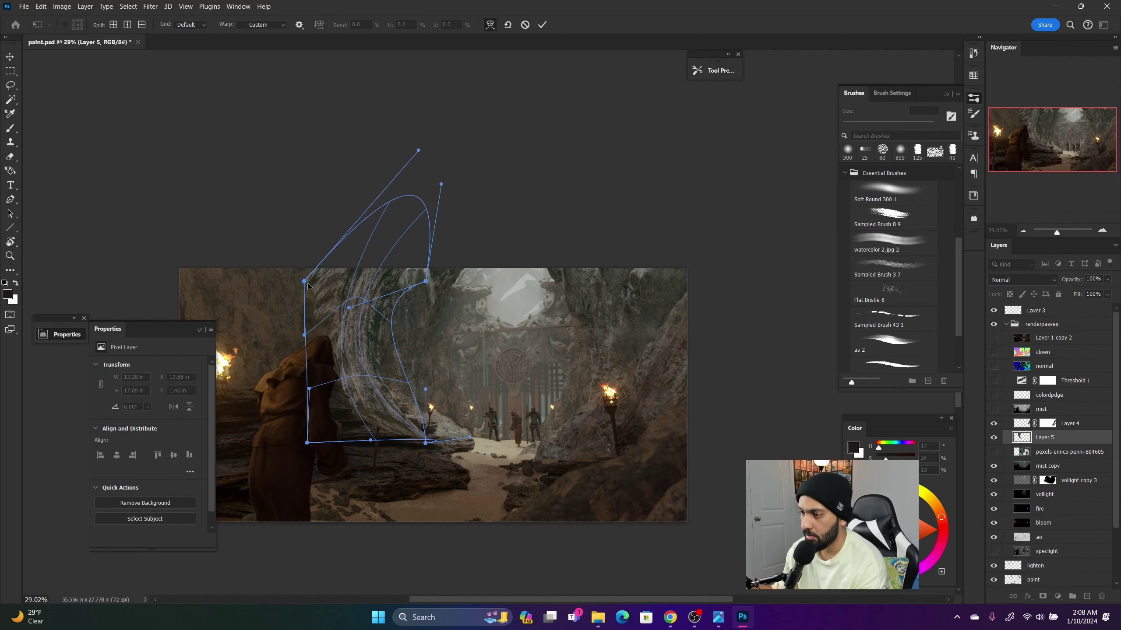
pyautogui.moveTo(304, 282); pyautogui.dragTo(327, 241)
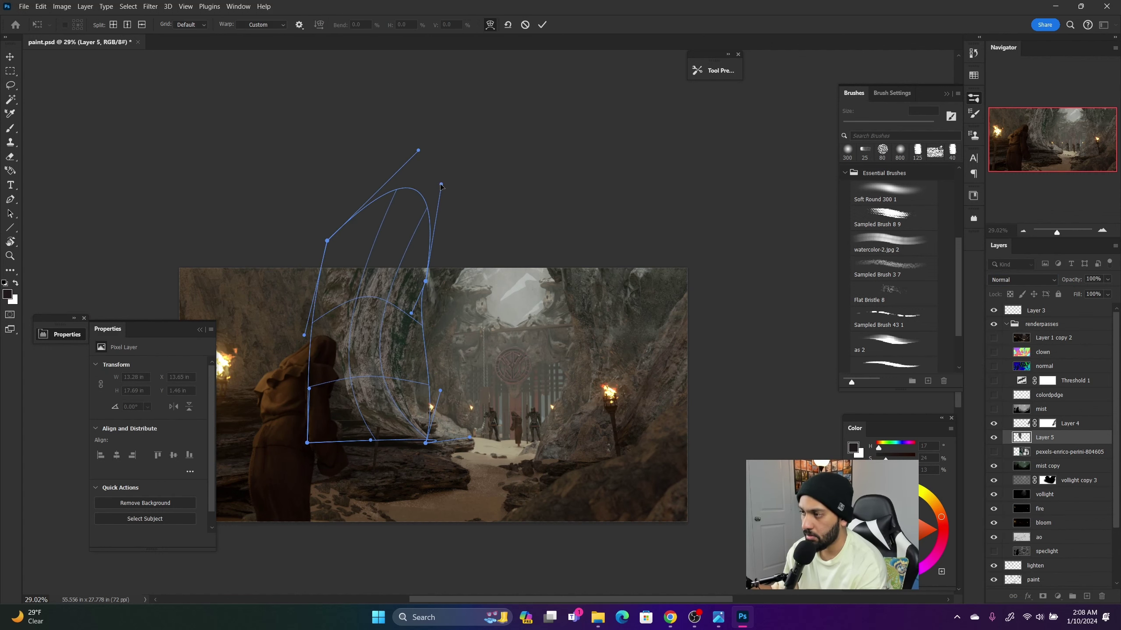
pyautogui.moveTo(428, 270); pyautogui.dragTo(462, 277)
pyautogui.moveTo(445, 383)
pyautogui.mouseDown()
pyautogui.moveTo(434, 354)
pyautogui.moveTo(445, 309)
pyautogui.moveTo(463, 374)
pyautogui.moveTo(445, 374)
pyautogui.mouseUp()
pyautogui.press('Return')
# - Show the clown pass and select the small torch and adjacent rock ledges beside the hooded figure with the Magic Wand
pyautogui.press('z')
pyautogui.click(993, 352)
pyautogui.press('w')
pyautogui.keyDown('shift'); pyautogui.click(397, 426); pyautogui.keyUp('shift')
pyautogui.keyDown('shift'); pyautogui.click(412, 445); pyautogui.keyUp('shift')
pyautogui.keyDown('shift'); pyautogui.click(373, 435); pyautogui.keyUp('shift')
pyautogui.keyDown('shift'); pyautogui.click(437, 457); pyautogui.keyUp('shift')
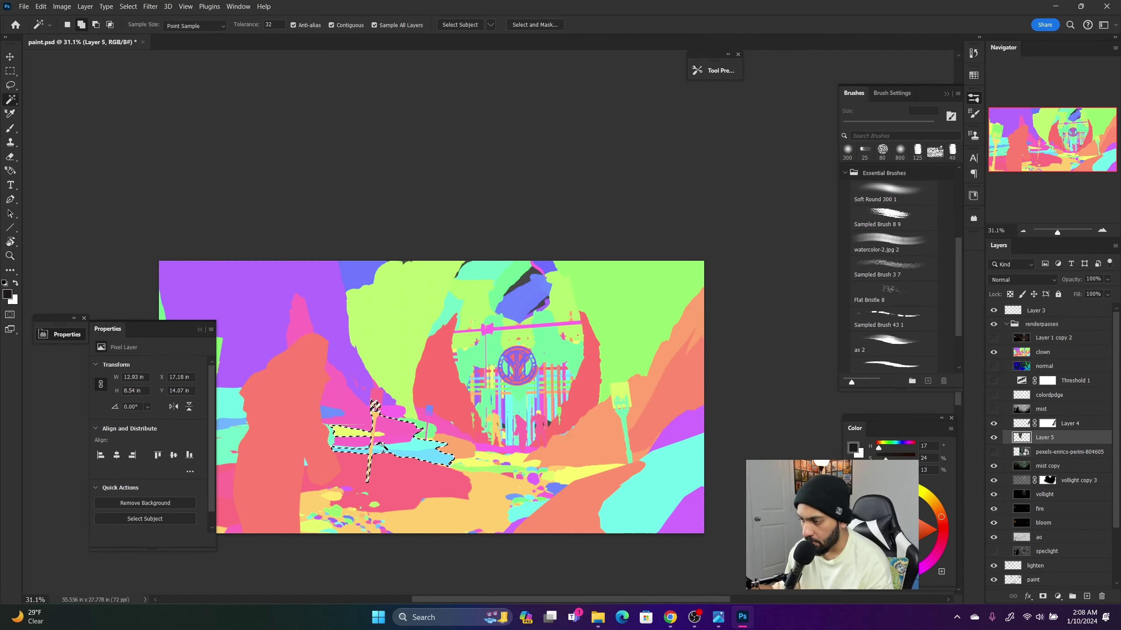
# - Hide the clown pass and mask the selected torch and ledges out of Layer 5
pyautogui.press('l')
pyautogui.click(993, 352)
pyautogui.keyDown('alt'); pyautogui.click(1043, 596); pyautogui.keyUp('alt')
# - Paint black on Layer 5's mask with the Soft Round brush to blend the rock texture into the cave wall
pyautogui.press('b')
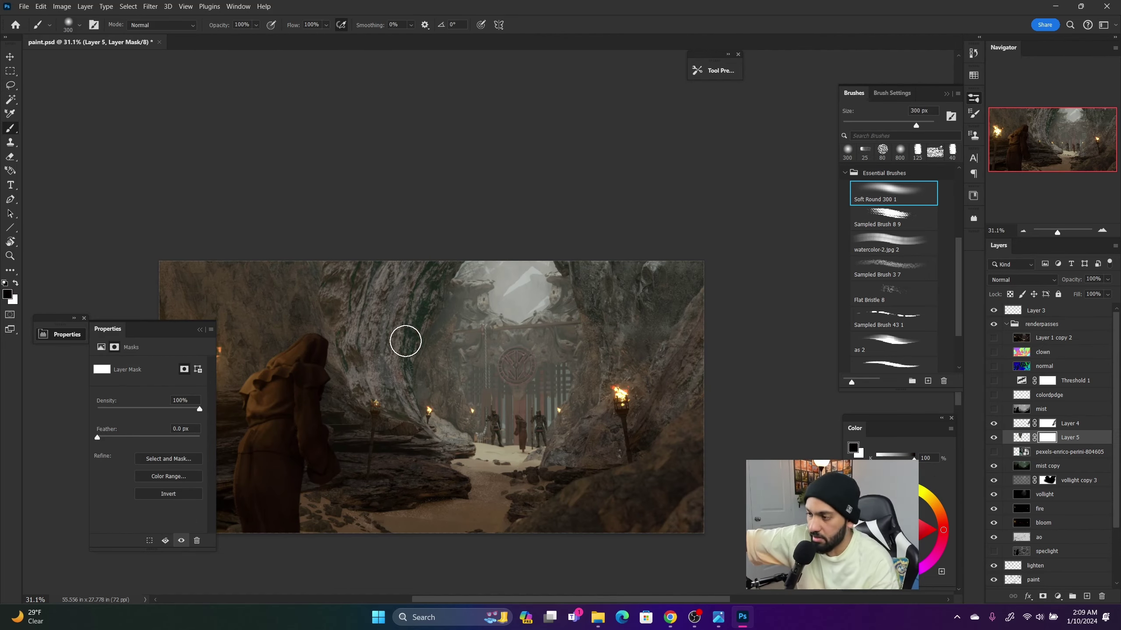
pyautogui.moveTo(422, 330)
pyautogui.mouseDown()
pyautogui.moveTo(428, 228)
pyautogui.moveTo(450, 415)
pyautogui.moveTo(338, 232)
pyautogui.mouseUp()
pyautogui.press('z')
pyautogui.moveTo(460, 320); pyautogui.dragTo(423, 320)
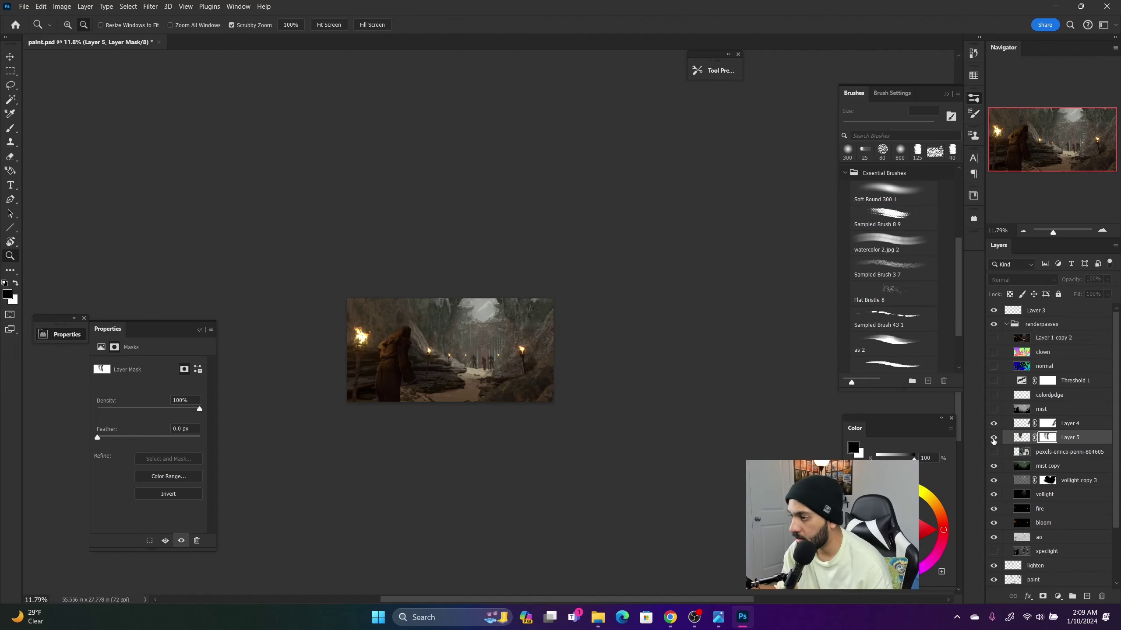
pyautogui.moveTo(547, 349); pyautogui.dragTo(569, 350)
pyautogui.moveTo(421, 322); pyautogui.dragTo(520, 372)
# - Darken Layer 5's image with a Hue/Saturation lightness of -21 and compare the scene with and without the layer
pyautogui.click(1020, 437)
pyautogui.hotkey('ctrl', 'u')
pyautogui.moveTo(801, 405); pyautogui.dragTo(790, 405)
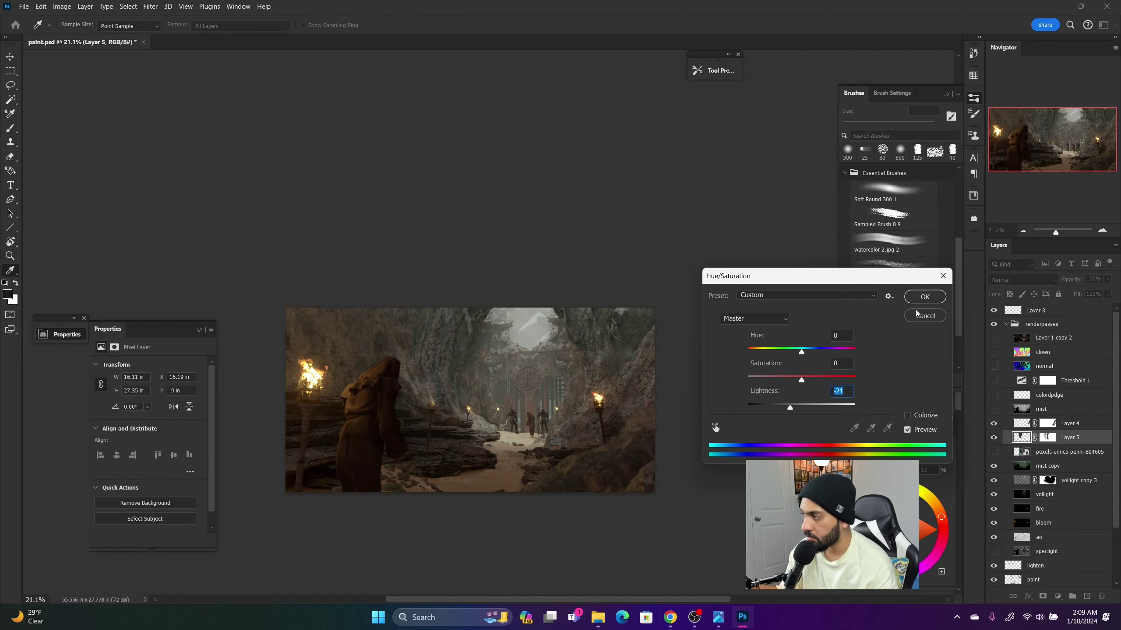
pyautogui.click(923, 296)
pyautogui.click(994, 437)
pyautogui.click(994, 437)
# - Open the Curves adjustment for Layer 5's image
pyautogui.click(1046, 437)
pyautogui.press('b')
pyautogui.press('z')
pyautogui.moveTo(463, 352); pyautogui.dragTo(499, 356)
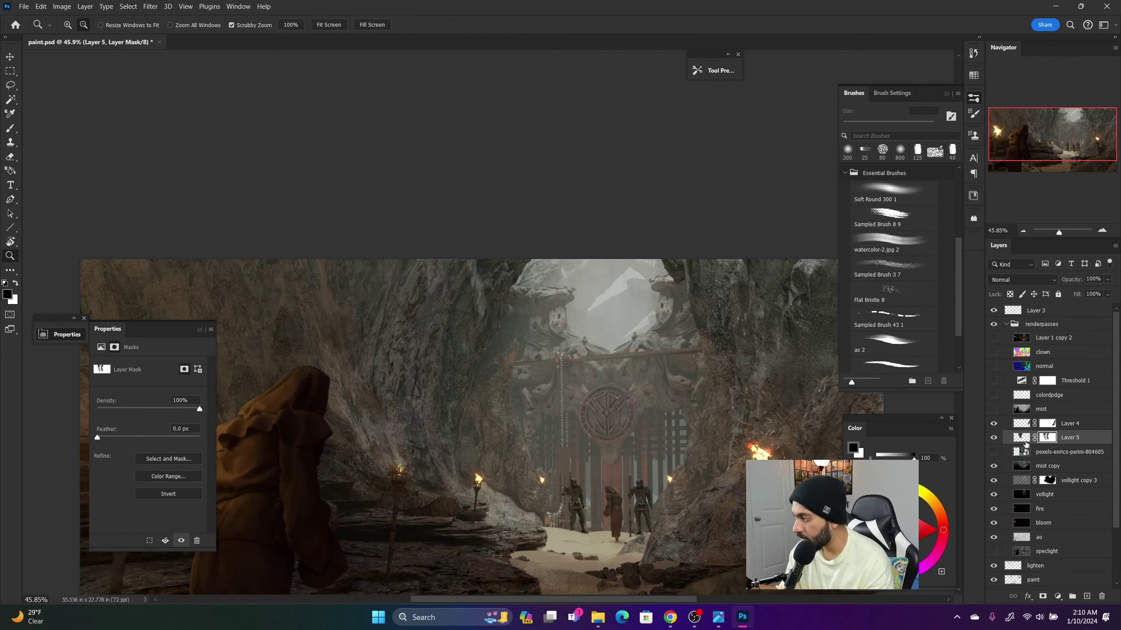
pyautogui.click(1020, 437)
pyautogui.hotkey('ctrl', 'b')
pyautogui.press('Escape')
pyautogui.scroll(-1, 565, 397)
pyautogui.hotkey('ctrl', 'm')
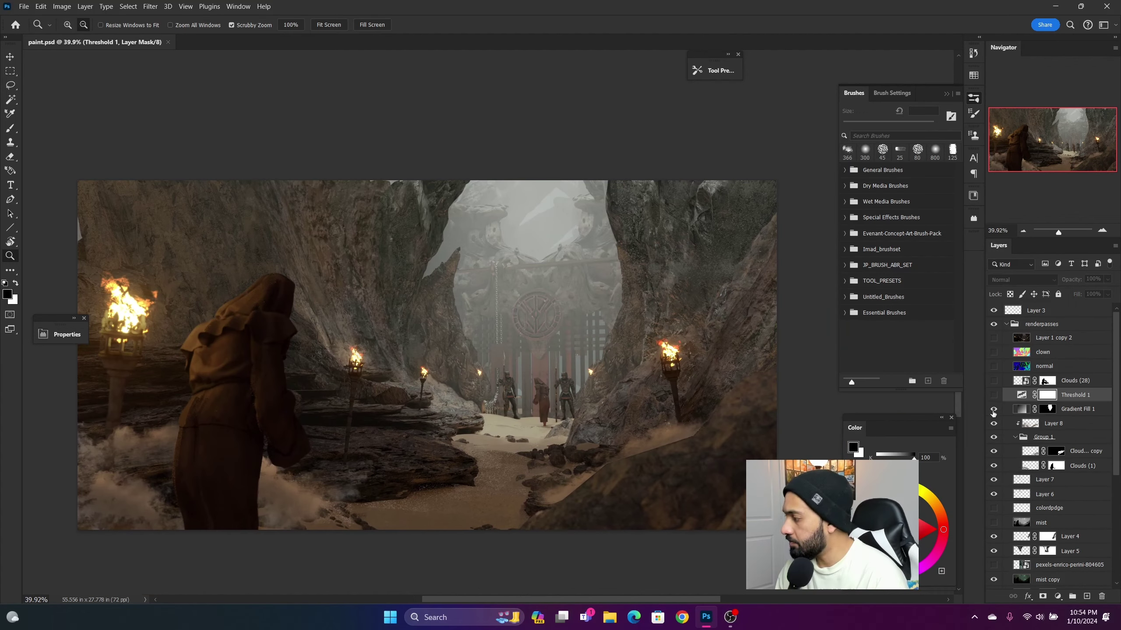
# - Toggle Gradient Fill 1 on and off to compare its misty effect on the gate, leaving the layer selected
pyautogui.click(993, 410)
pyautogui.click(993, 409)
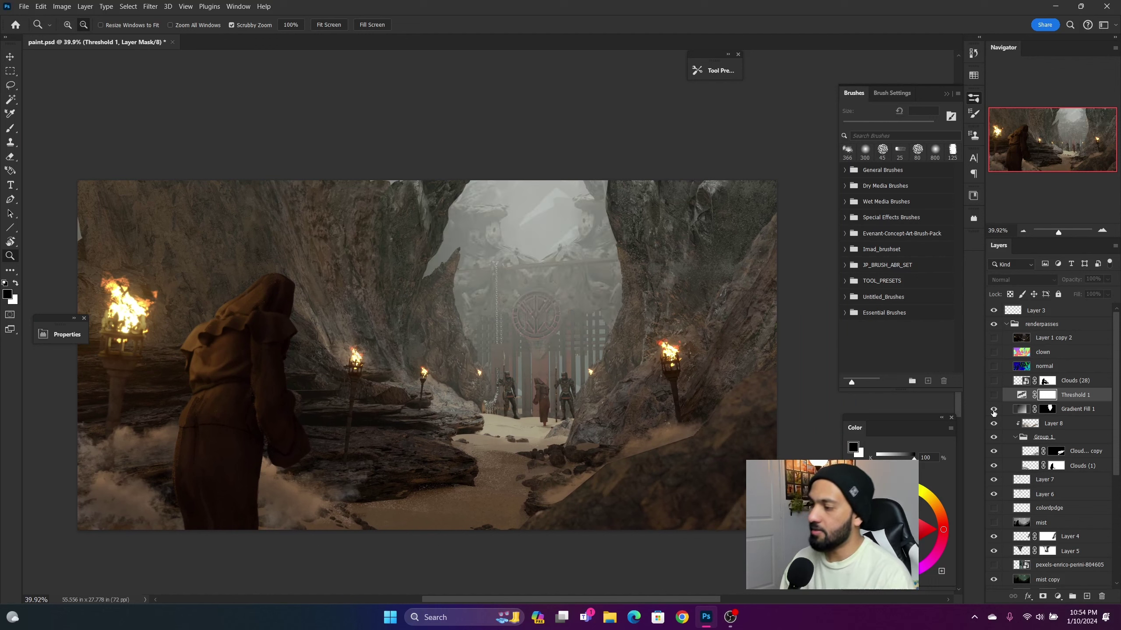
pyautogui.click(993, 410)
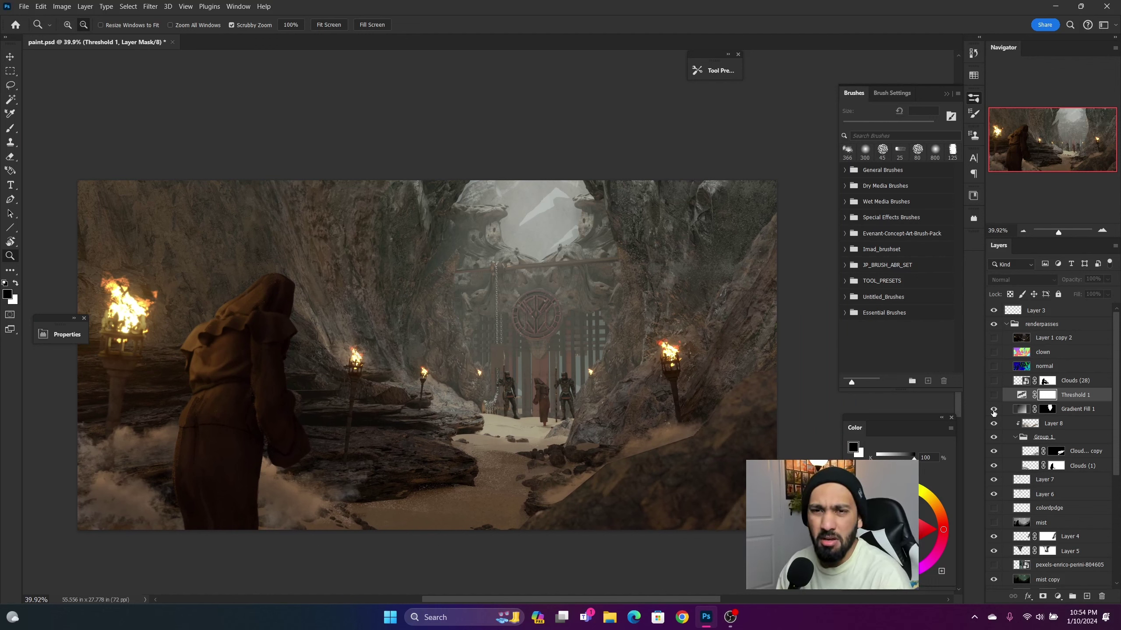
pyautogui.click(993, 410)
pyautogui.click(994, 410)
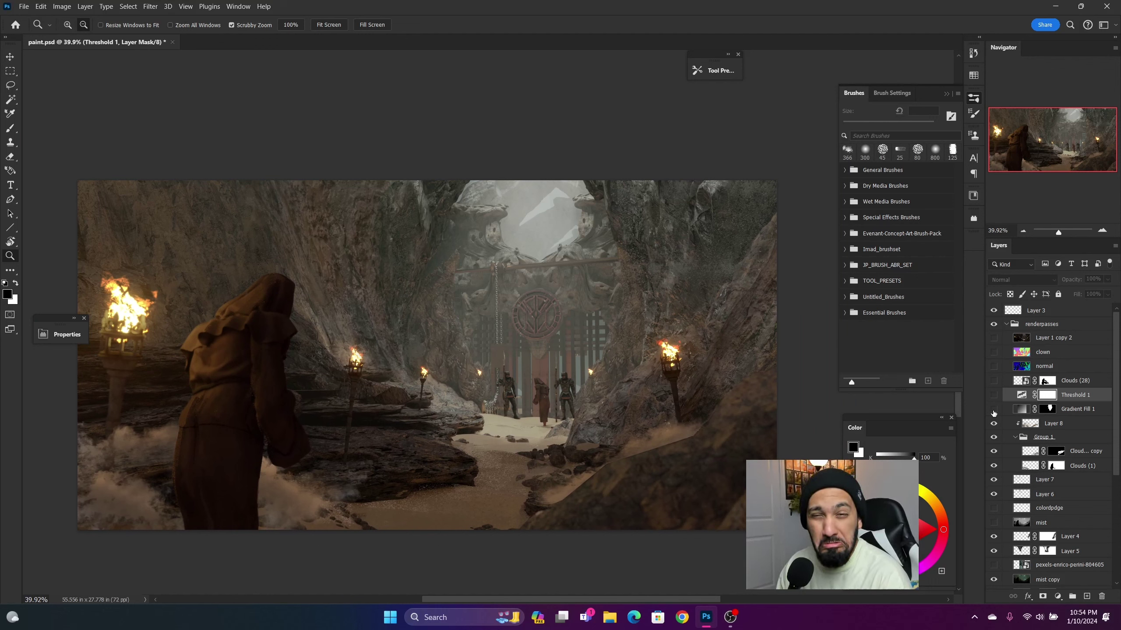
pyautogui.click(993, 409)
pyautogui.click(993, 409)
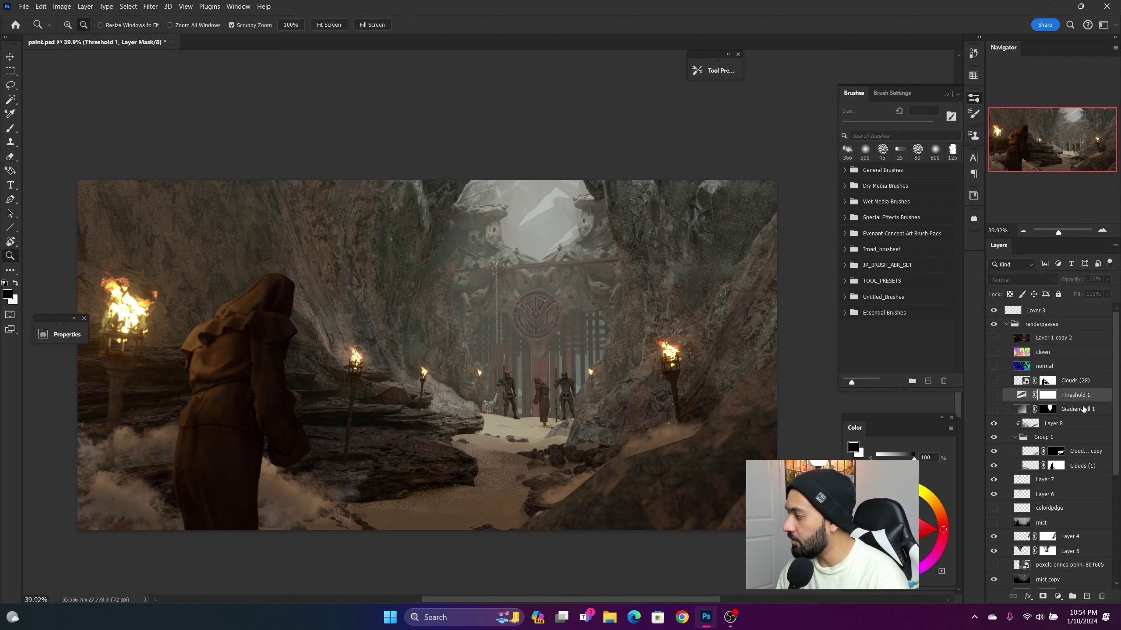
pyautogui.click(993, 409)
pyautogui.click(1094, 410)
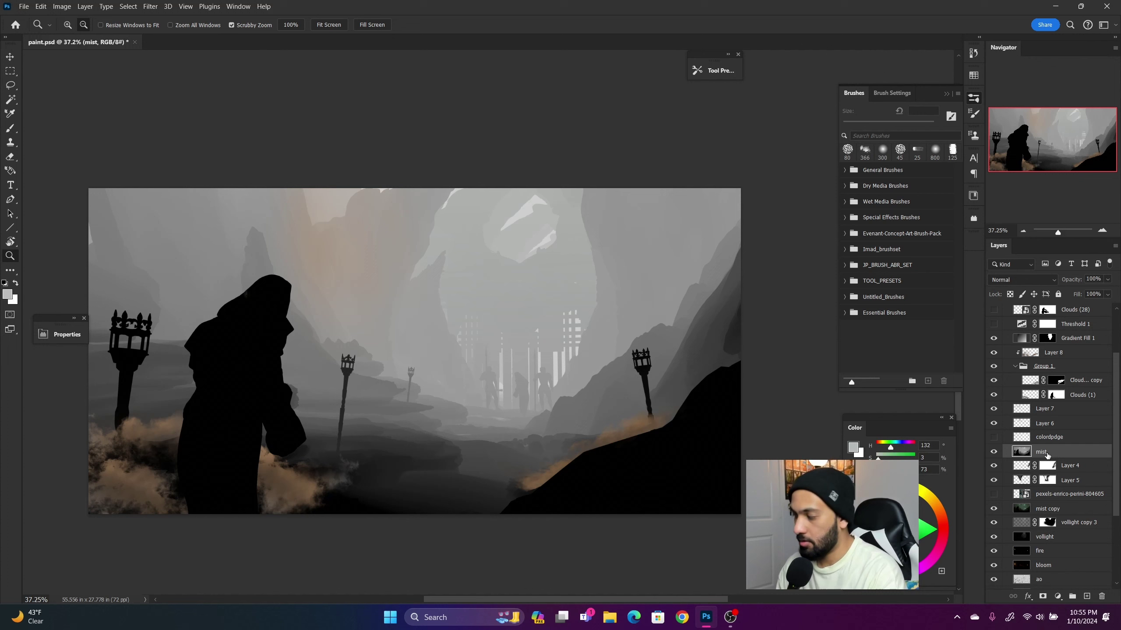
# - Overlay a duplicate of the mist pass in Multiply mode at 45% opacity and compare the scene with it on and off
pyautogui.click(1057, 450)
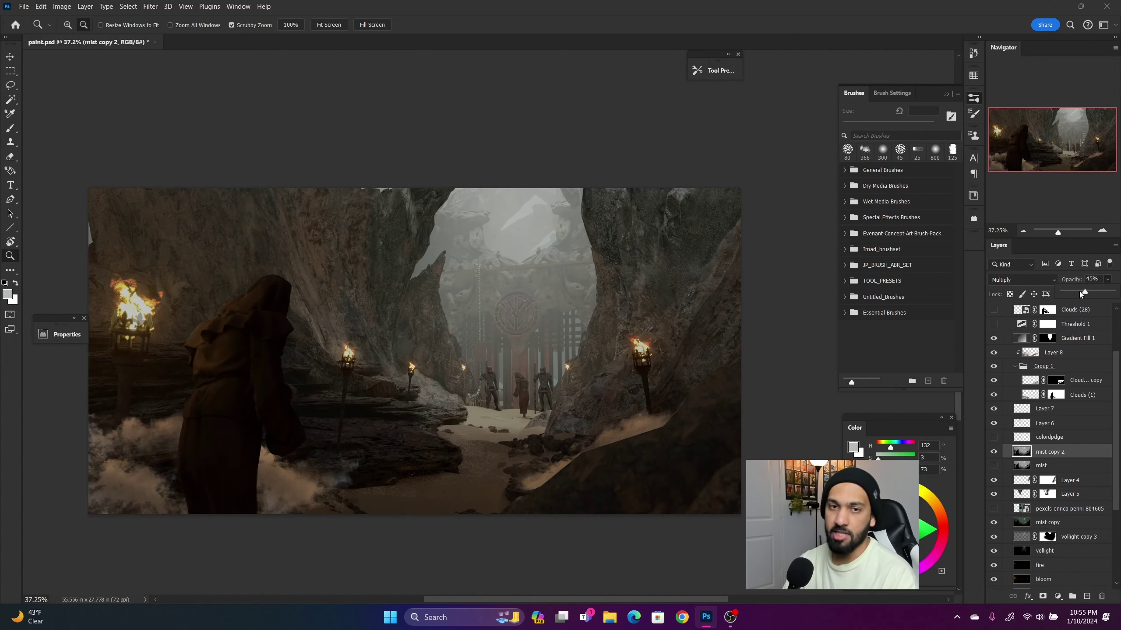
pyautogui.moveTo(446, 332); pyautogui.dragTo(428, 305)
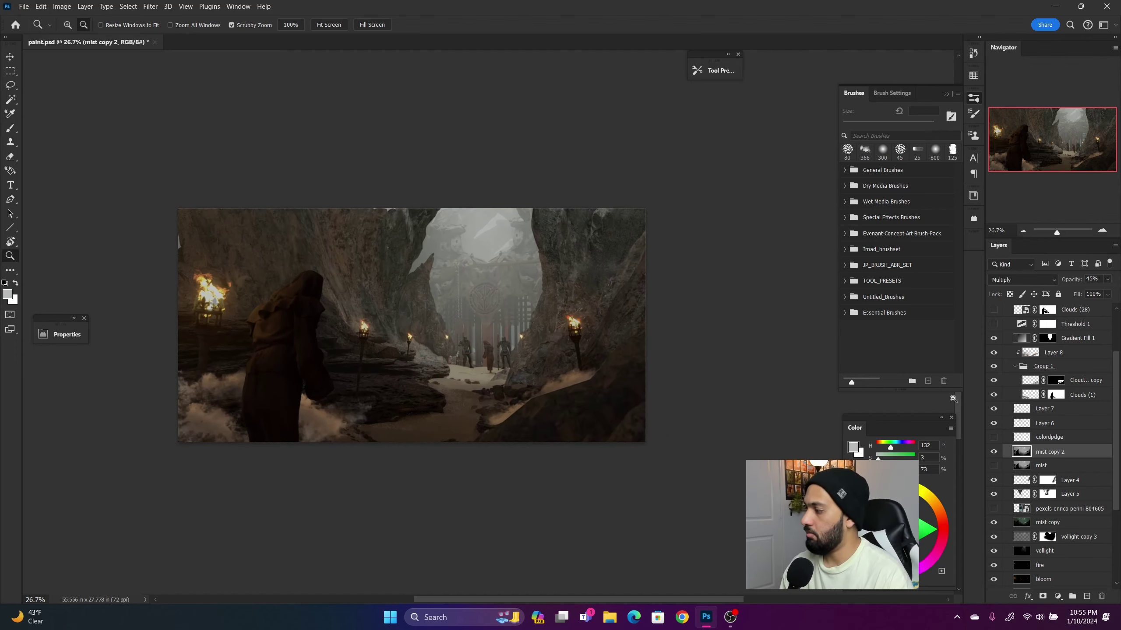
pyautogui.click(994, 452)
pyautogui.click(993, 451)
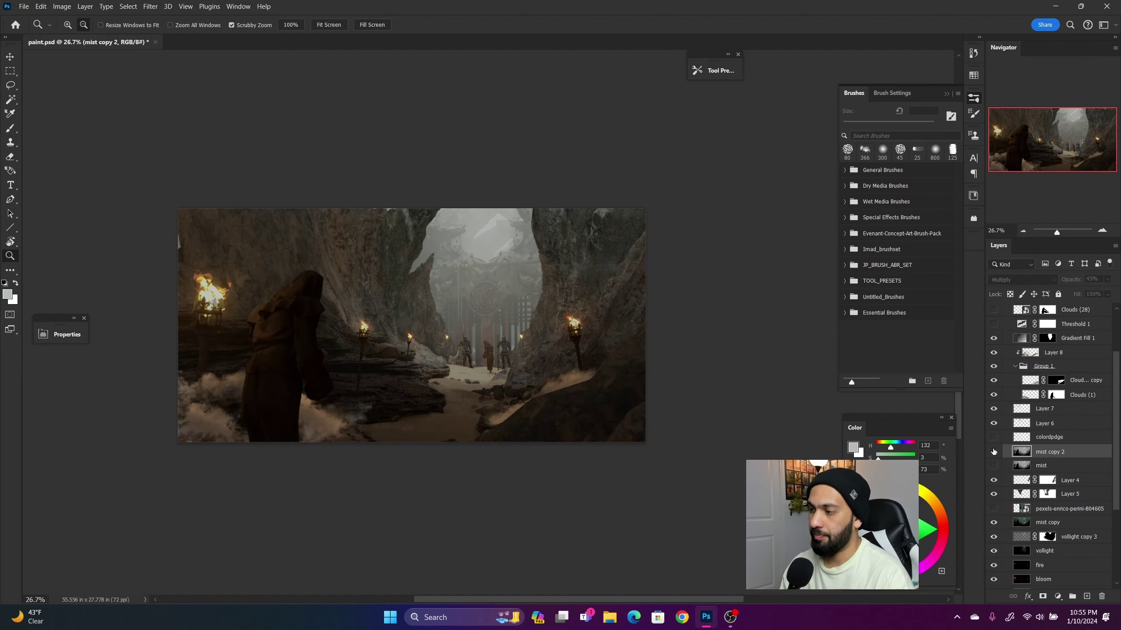
pyautogui.click(994, 451)
pyautogui.click(994, 452)
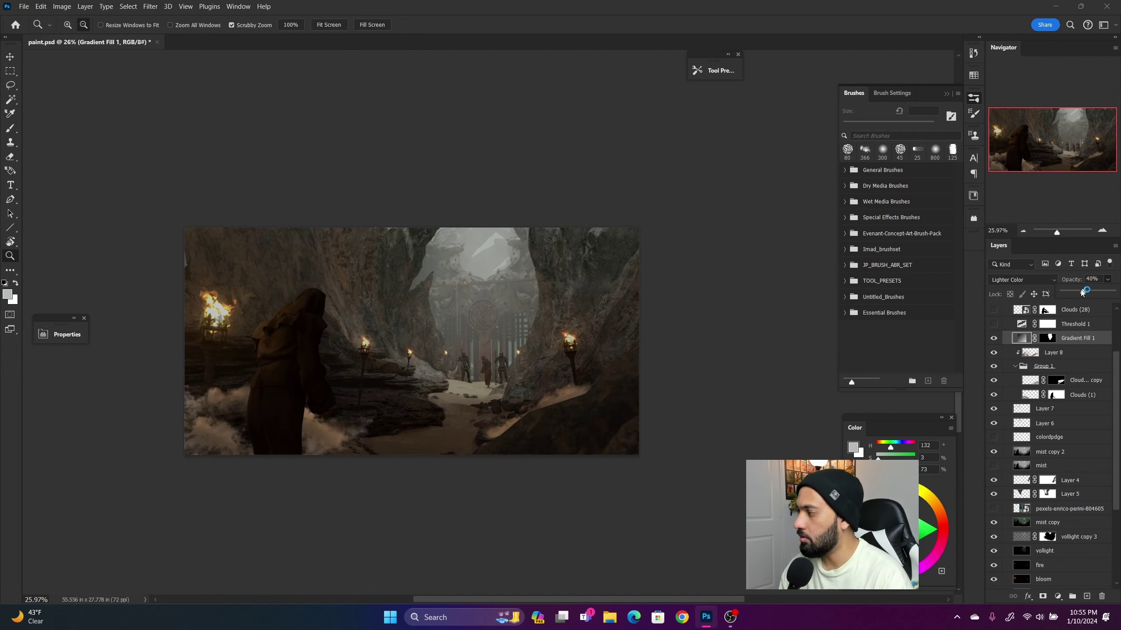
# - Lasso a section of the rock wall in the pexels photo layer, copy it to a new layer and hide the photo
pyautogui.moveTo(505, 323); pyautogui.dragTo(574, 285)
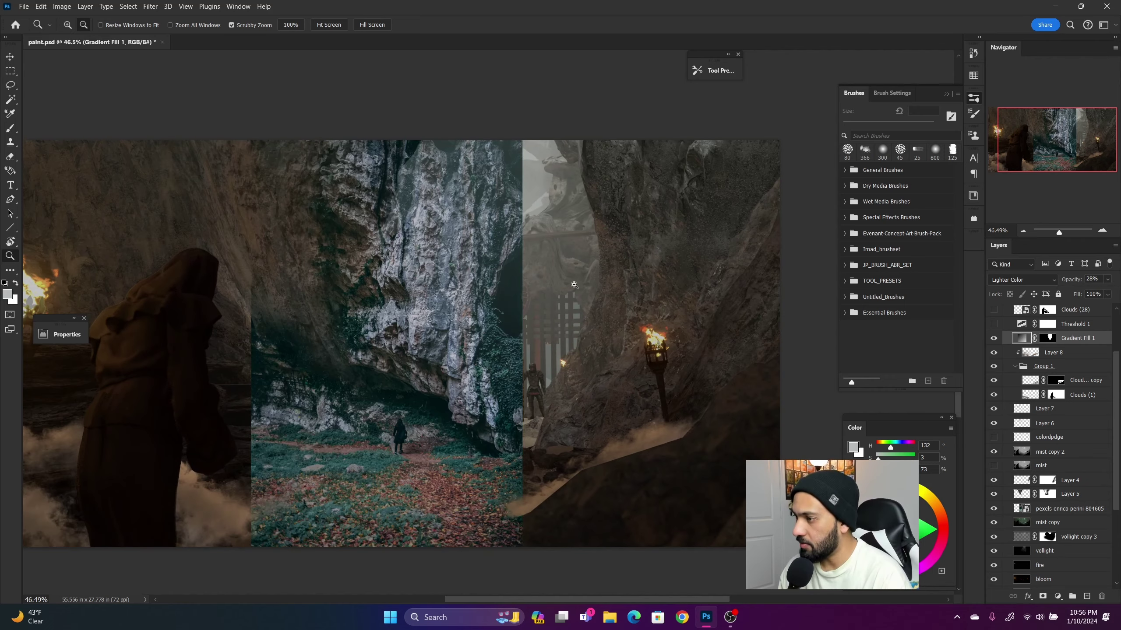
pyautogui.moveTo(443, 267); pyautogui.dragTo(437, 268)
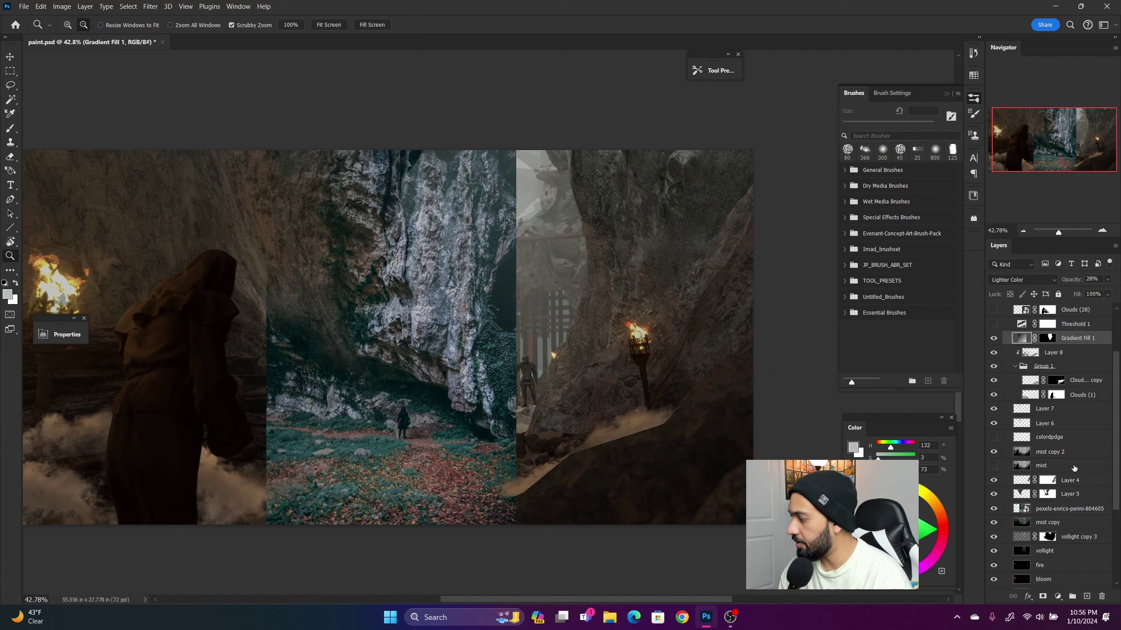
pyautogui.click(1069, 508)
pyautogui.press('l')
pyautogui.moveTo(334, 167); pyautogui.dragTo(350, 133)
pyautogui.hotkey('ctrl', 'j')
pyautogui.click(993, 523)
pyautogui.scroll(-3, 1050, 486)
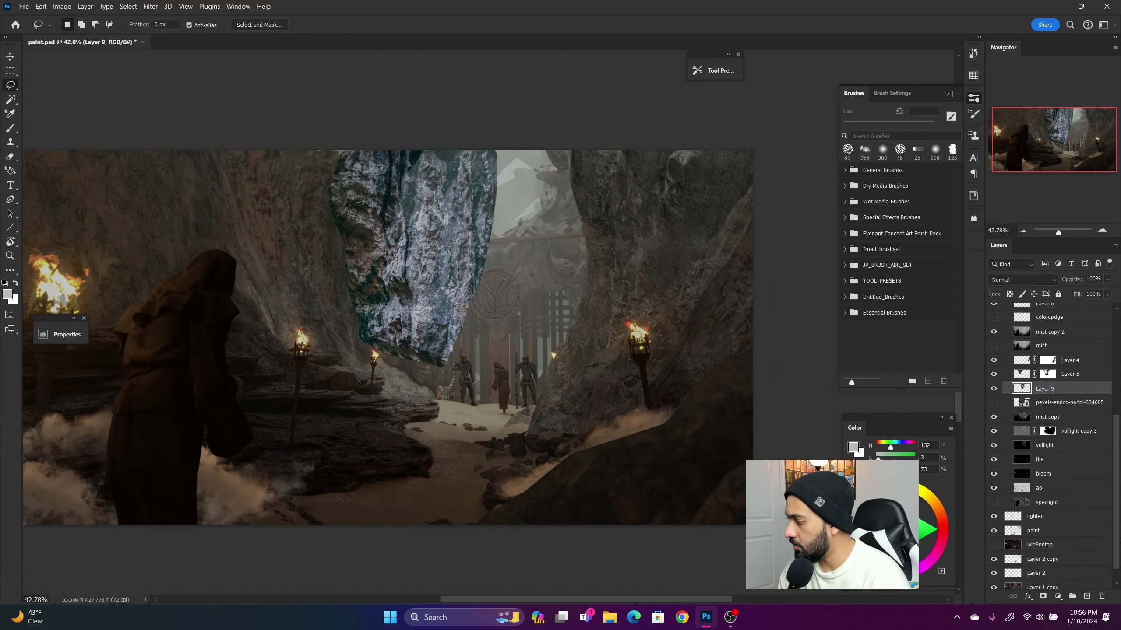
# - Reorder the copied rock layer beneath the ao pass and scale it down beside the gate
pyautogui.moveTo(1050, 388); pyautogui.dragTo(1050, 494)
pyautogui.hotkey('ctrl', 't')
pyautogui.moveTo(416, 194); pyautogui.dragTo(449, 256)
pyautogui.moveTo(529, 430); pyautogui.dragTo(444, 319)
pyautogui.moveTo(410, 267)
pyautogui.mouseDown()
pyautogui.moveTo(364, 226)
pyautogui.moveTo(419, 271)
pyautogui.mouseUp()
pyautogui.press('Return')
# - Adjust the copied rock's tones with Levels while previewing the image in the grayscale proof, then return to color
pyautogui.press('z')
pyautogui.moveTo(437, 270); pyautogui.dragTo(480, 273)
pyautogui.hotkey('ctrl', 'y')
pyautogui.hotkey('ctrl', 'l')
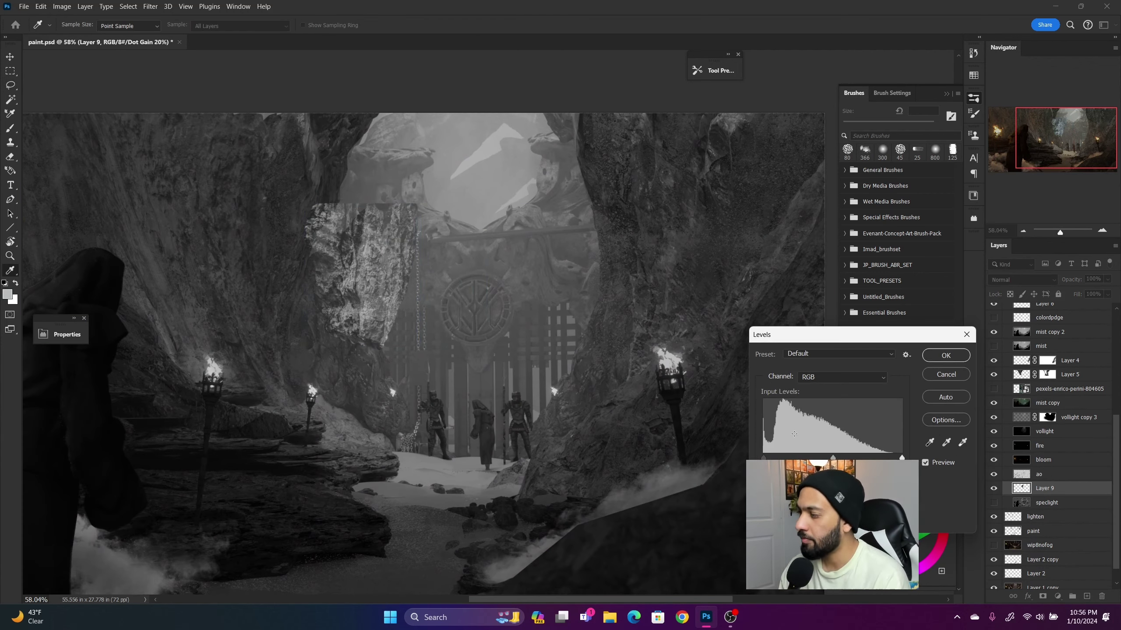
pyautogui.press('Return')
pyautogui.hotkey('ctrl', 'y')
# - Move the copied rock texture over the carved wall beside the gate emblem
pyautogui.hotkey('ctrl', 't')
pyautogui.moveTo(375, 239); pyautogui.dragTo(446, 259)
pyautogui.press('Return')
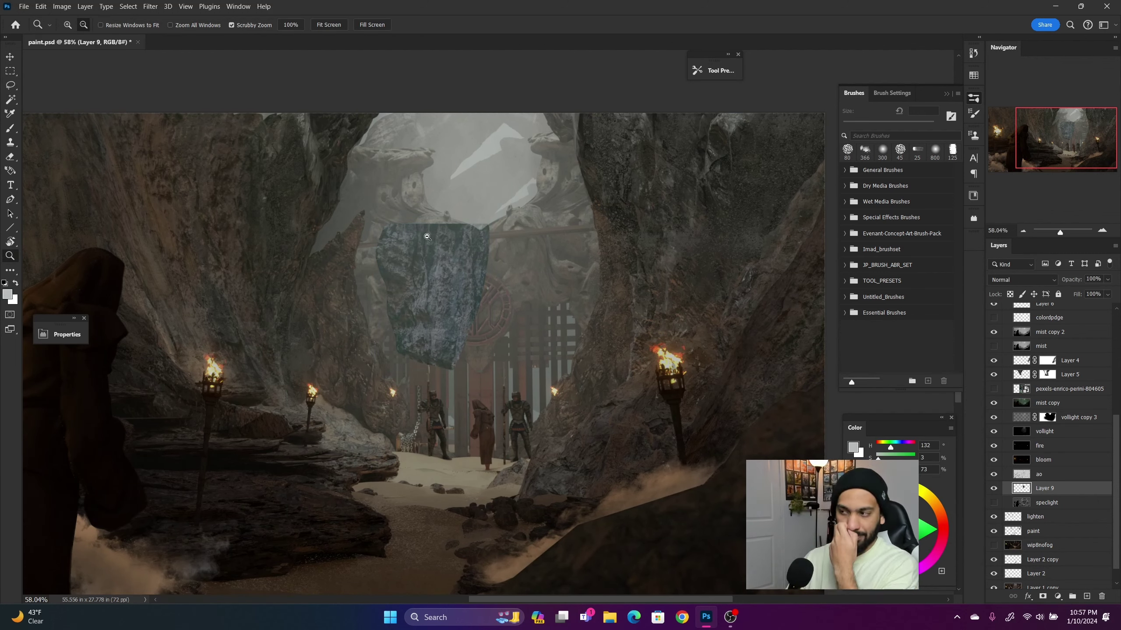
pyautogui.moveTo(447, 303); pyautogui.dragTo(446, 280)
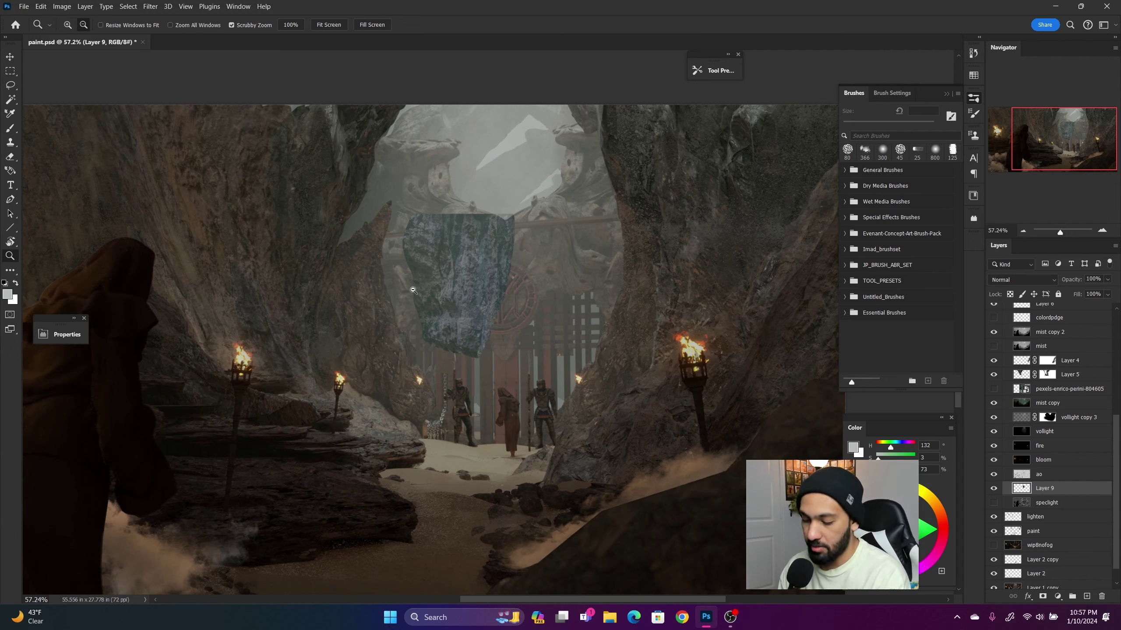
# - Shift the copied rock texture toward red with Color Balance and lower its lightness with Hue/Saturation
pyautogui.hotkey('ctrl', 'b')
pyautogui.moveTo(799, 382); pyautogui.dragTo(807, 361)
pyautogui.press('Return')
pyautogui.hotkey('ctrl', 'u')
pyautogui.moveTo(801, 407); pyautogui.dragTo(792, 409)
pyautogui.click(923, 299)
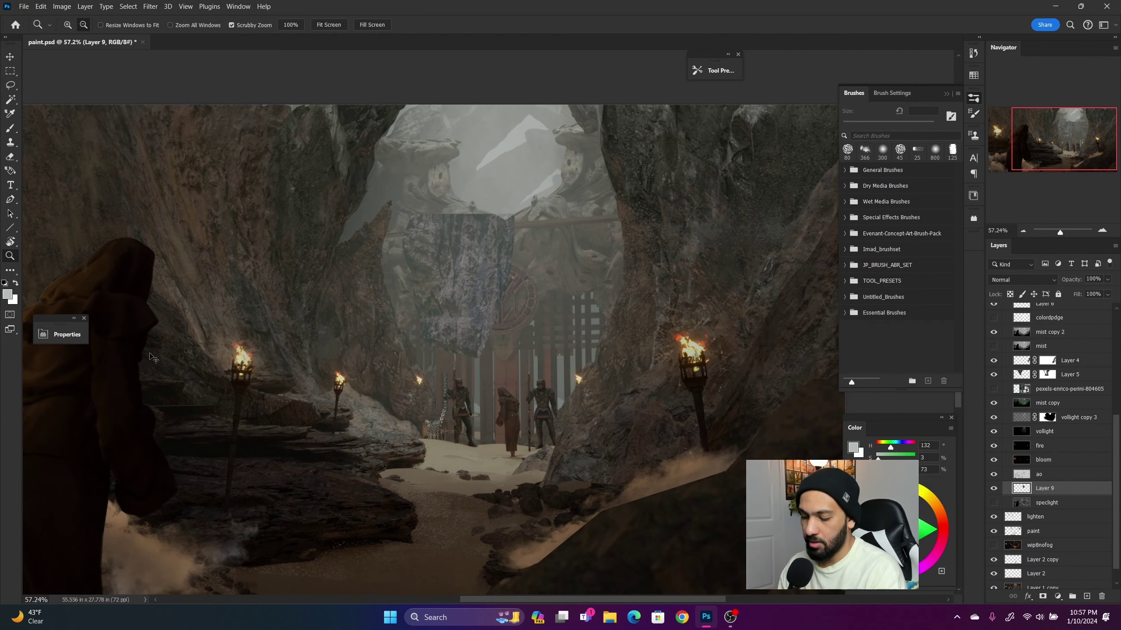
# - Lower the blue channel's highlight point to an output of 230 with Curves on the copied rock texture
pyautogui.hotkey('ctrl', 'm')
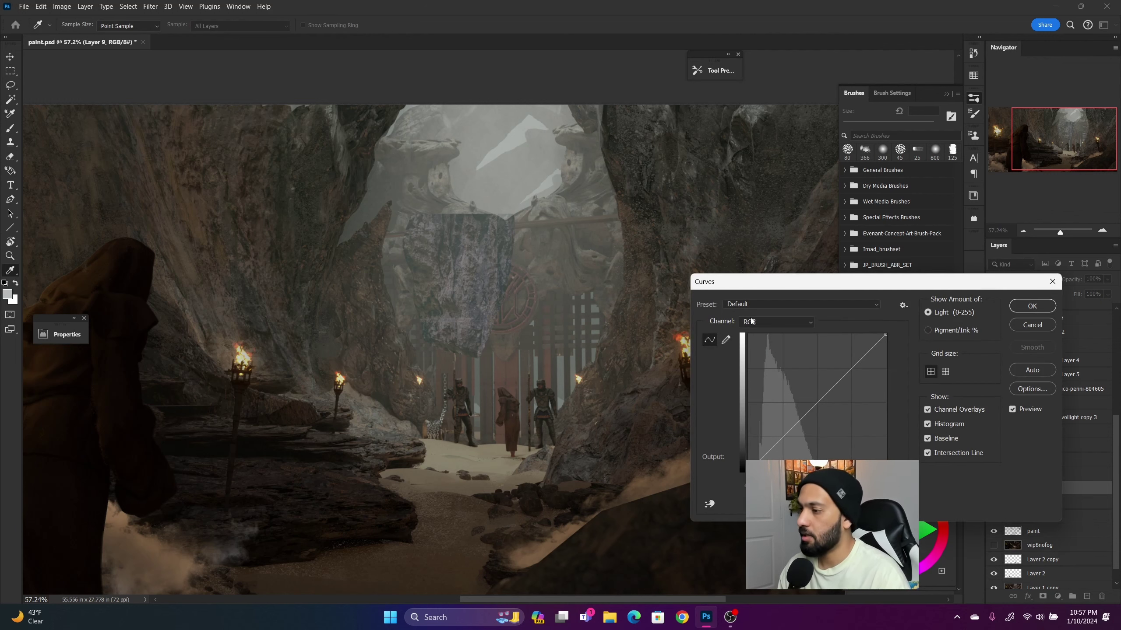
pyautogui.click(795, 320)
pyautogui.click(776, 365)
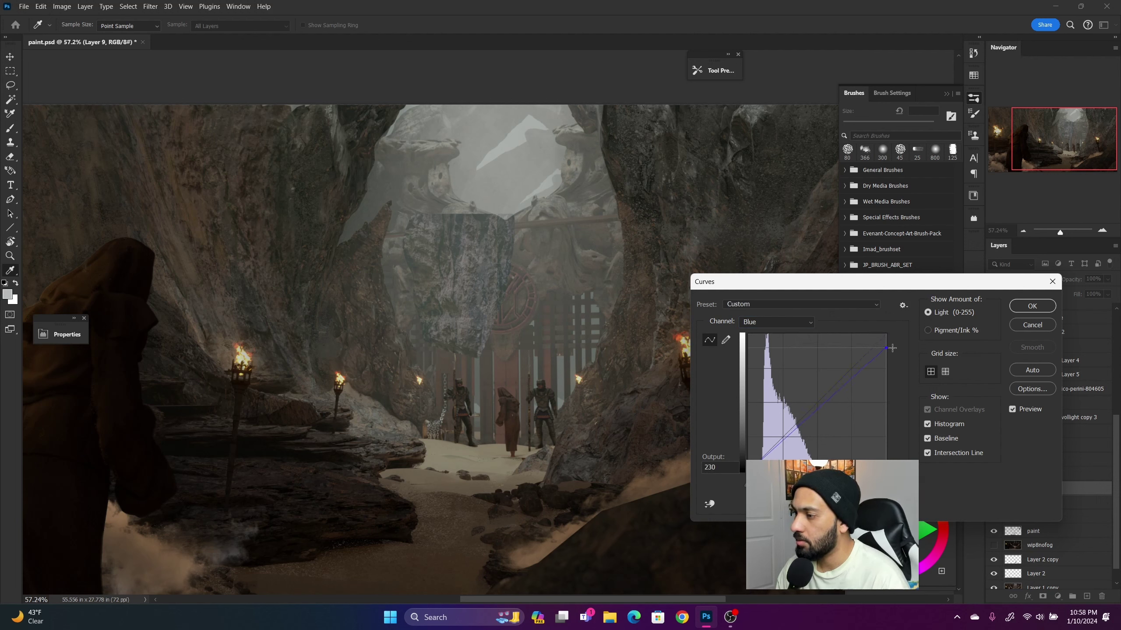
pyautogui.press('Return')
# - Try placing the rock texture over the middle of the gate and selecting the carved wall region from the clown pass
pyautogui.hotkey('ctrl', 't')
pyautogui.moveTo(467, 266); pyautogui.dragTo(503, 303)
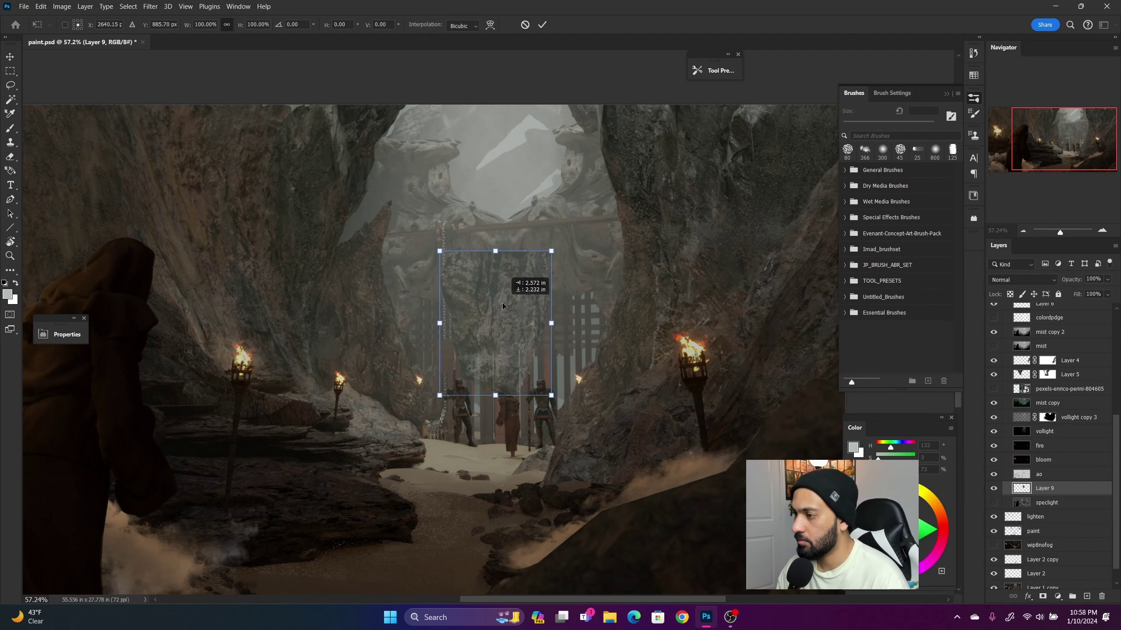
pyautogui.scroll(5, 1051, 397)
pyautogui.click(993, 352)
pyautogui.press('w')
pyautogui.keyDown('shift'); pyautogui.click(459, 269); pyautogui.keyUp('shift')
pyautogui.click(993, 351)
pyautogui.hotkey('ctrl', 'd')
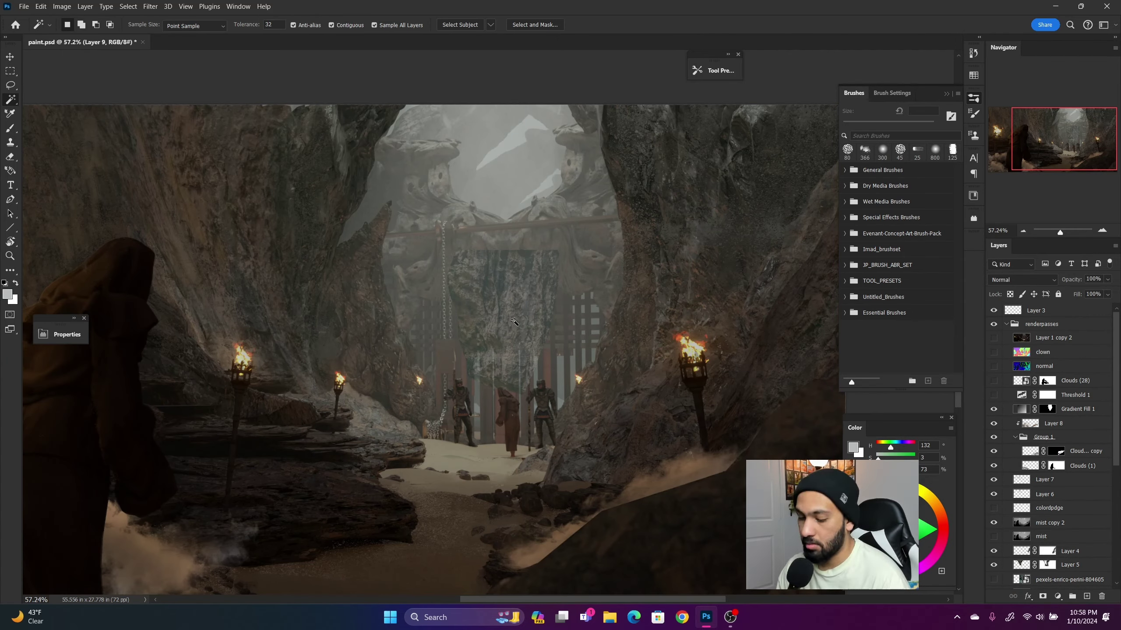
# - Move the rock texture up over the carved wall beside the gate emblem and widen it to about 109%
pyautogui.hotkey('ctrl', 't')
pyautogui.moveTo(517, 301); pyautogui.dragTo(450, 252)
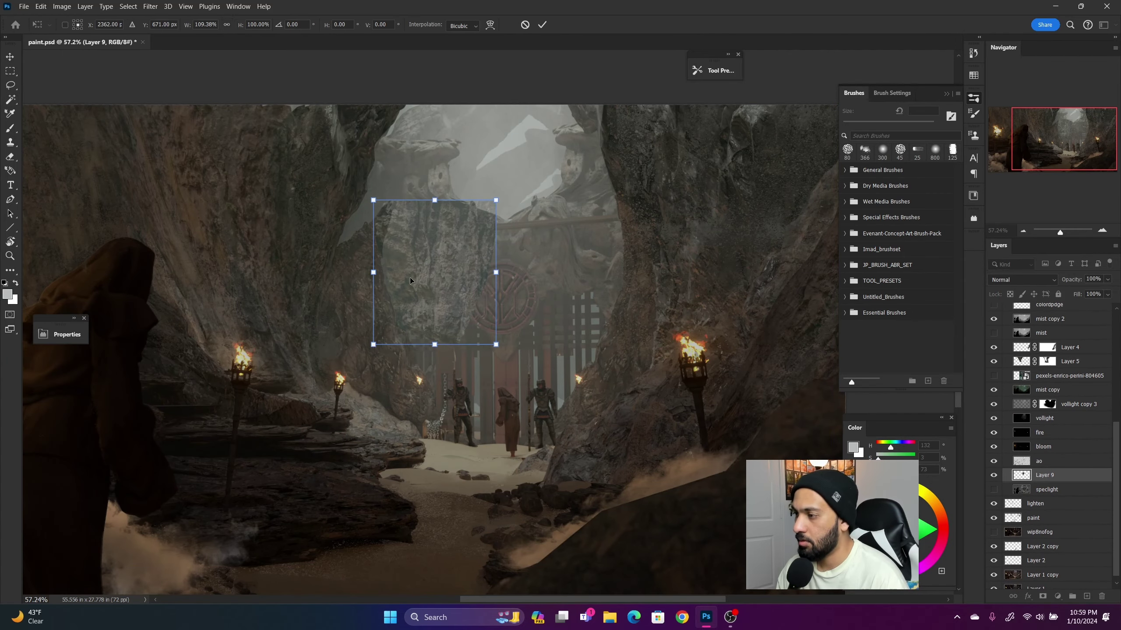
pyautogui.press('Return')
# - Select the carved wall region from the clown pass and use it to mask the Layer 9 rock texture
pyautogui.scroll(5, 1050, 398)
pyautogui.click(994, 352)
pyautogui.press('w')
pyautogui.click(445, 270)
pyautogui.click(993, 352)
pyautogui.click(1042, 595)
# - Examine how the masked rock texture blends with the carved gate, both close up and in the whole scene
pyautogui.press('z')
pyautogui.keyDown('alt'); pyautogui.click(517, 285); pyautogui.keyUp('alt')
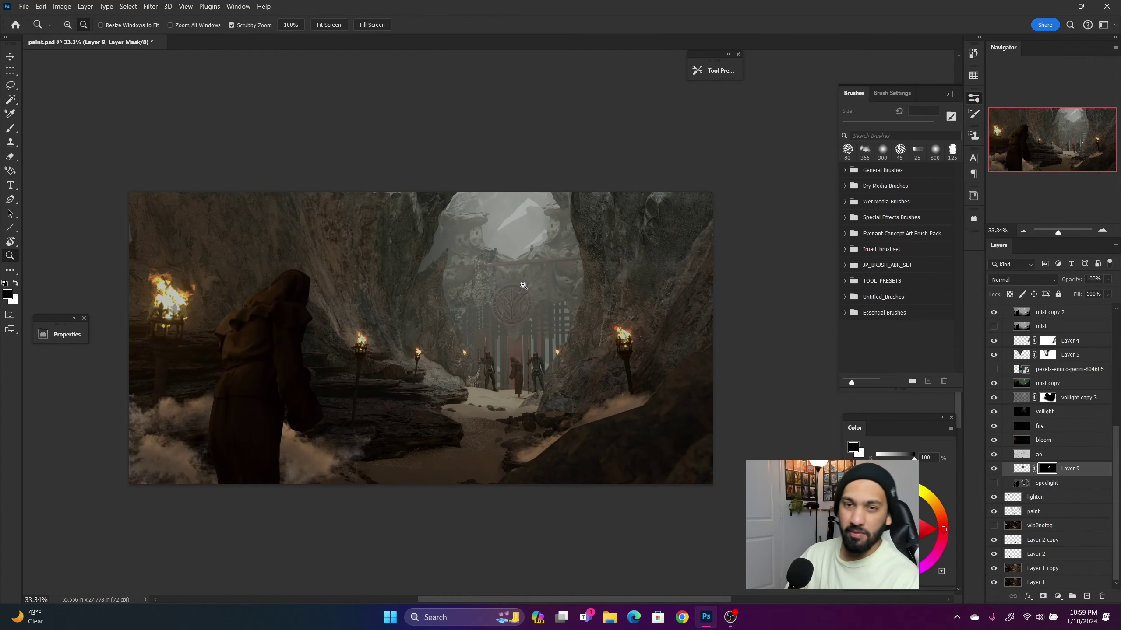
pyautogui.scroll(6, 481, 285)
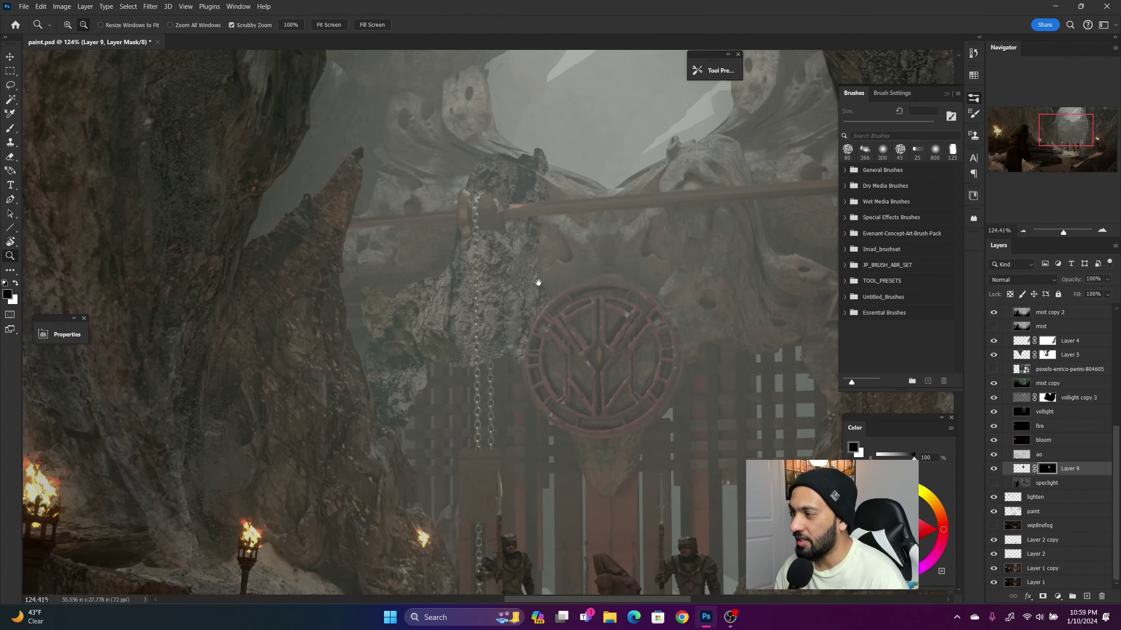
pyautogui.moveTo(538, 282); pyautogui.dragTo(477, 317)
pyautogui.moveTo(577, 321)
pyautogui.mouseDown()
pyautogui.moveTo(548, 325)
pyautogui.moveTo(558, 331)
pyautogui.mouseUp()
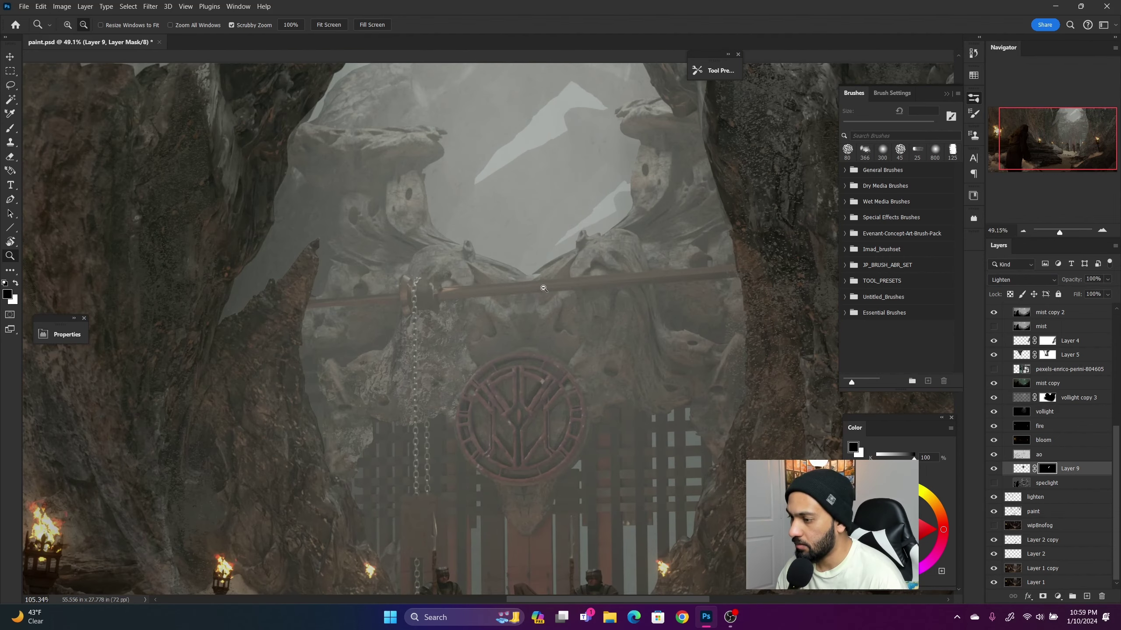
pyautogui.moveTo(543, 286)
pyautogui.mouseDown()
pyautogui.moveTo(556, 290)
pyautogui.moveTo(540, 302)
pyautogui.mouseUp()
pyautogui.scroll(-2, 501, 250)
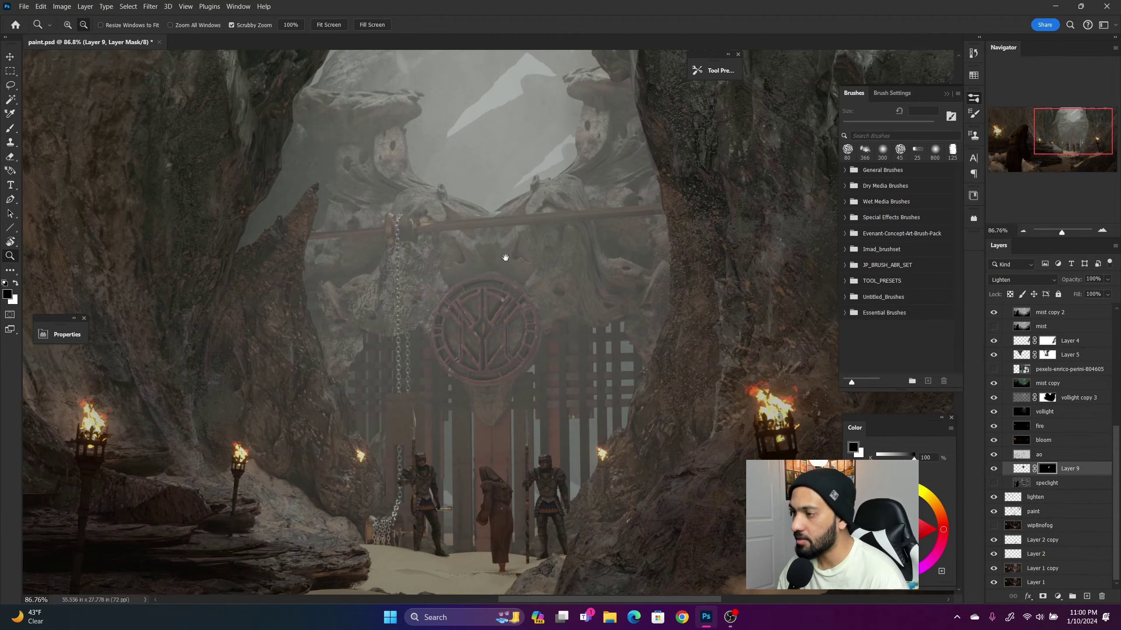
pyautogui.scroll(1, 500, 332)
pyautogui.scroll(-4, 500, 331)
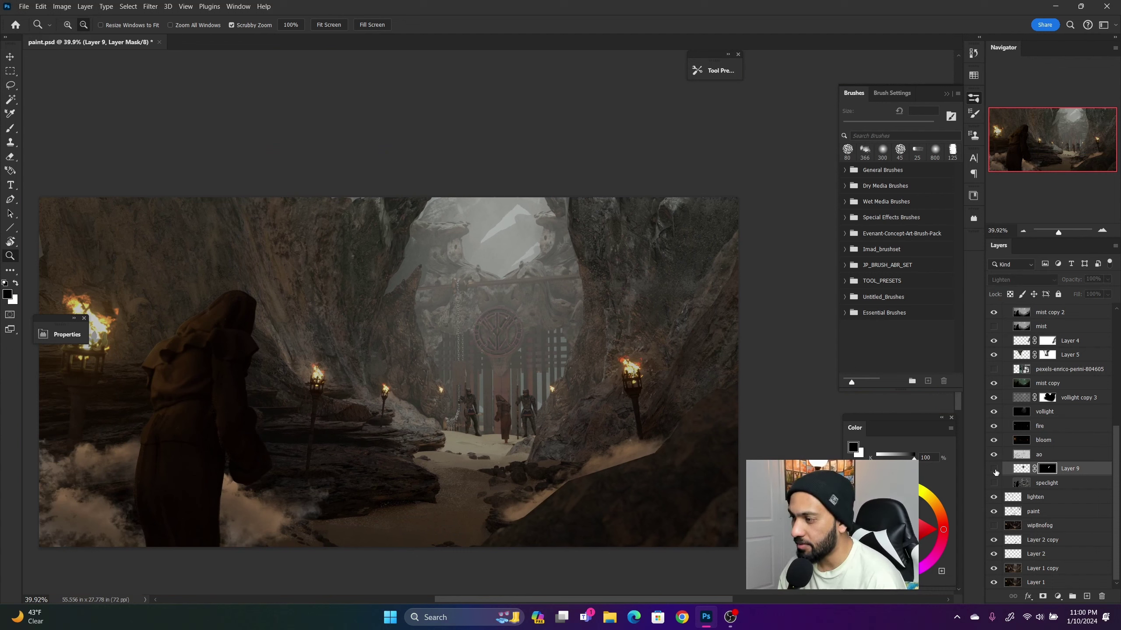
# - Show Layer 9 and adjust the midtones of its rock texture with Levels
pyautogui.click(994, 469)
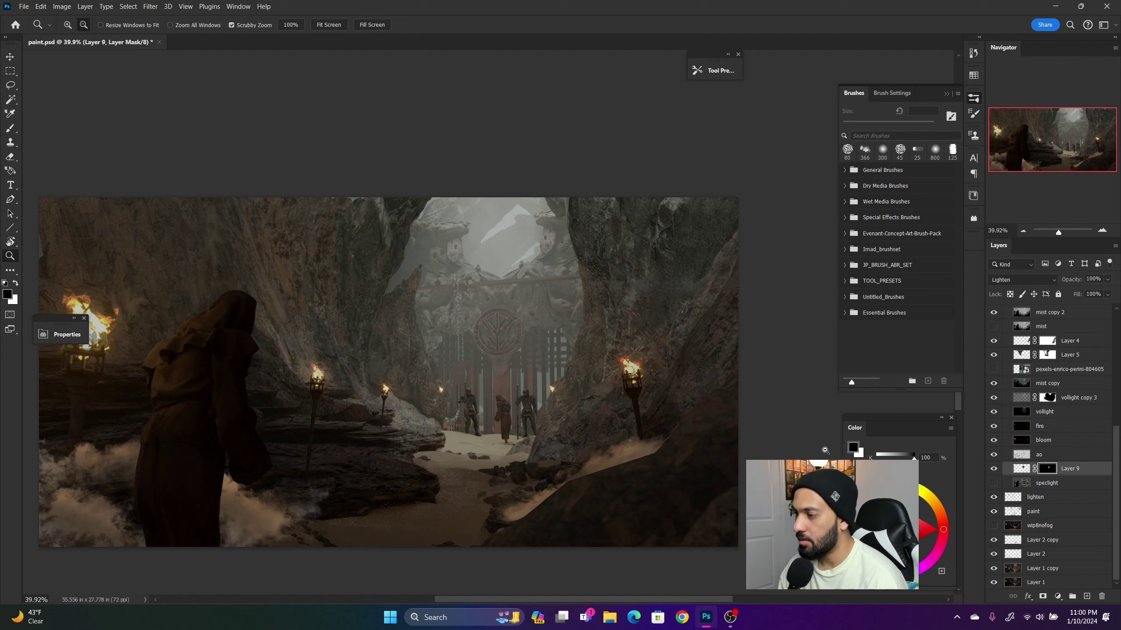
pyautogui.hotkey('ctrl', '2')
pyautogui.hotkey('ctrl', 'l')
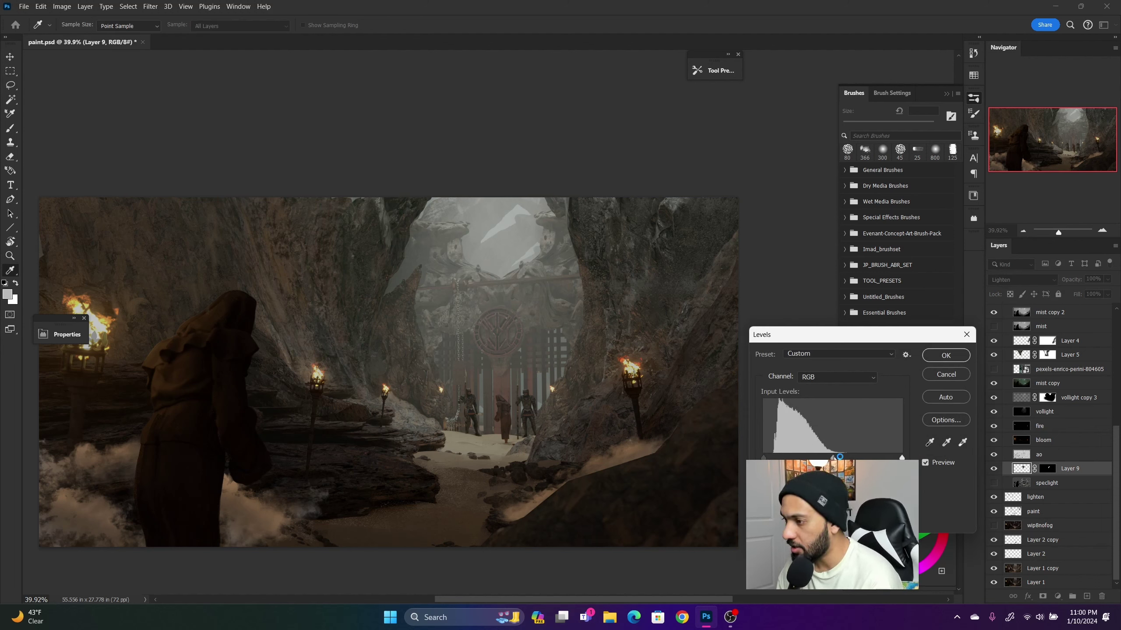
pyautogui.moveTo(839, 456); pyautogui.dragTo(803, 459)
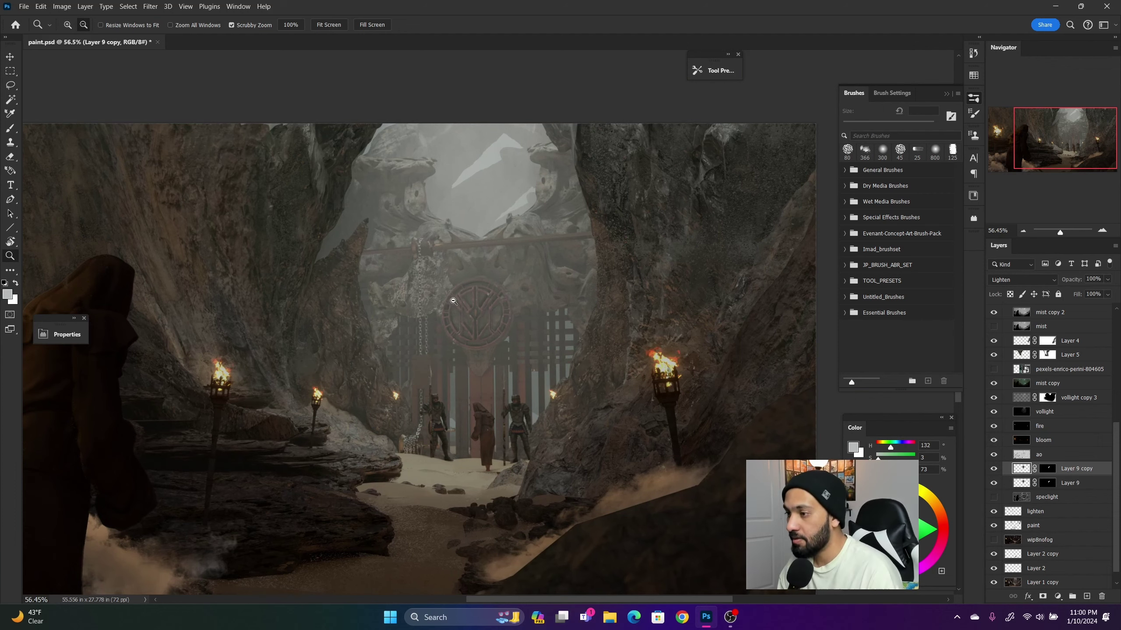
# - Select the carved wall region on the far side of the gate emblem from the clown pass and mask Layer 9 copy with it
pyautogui.click(994, 352)
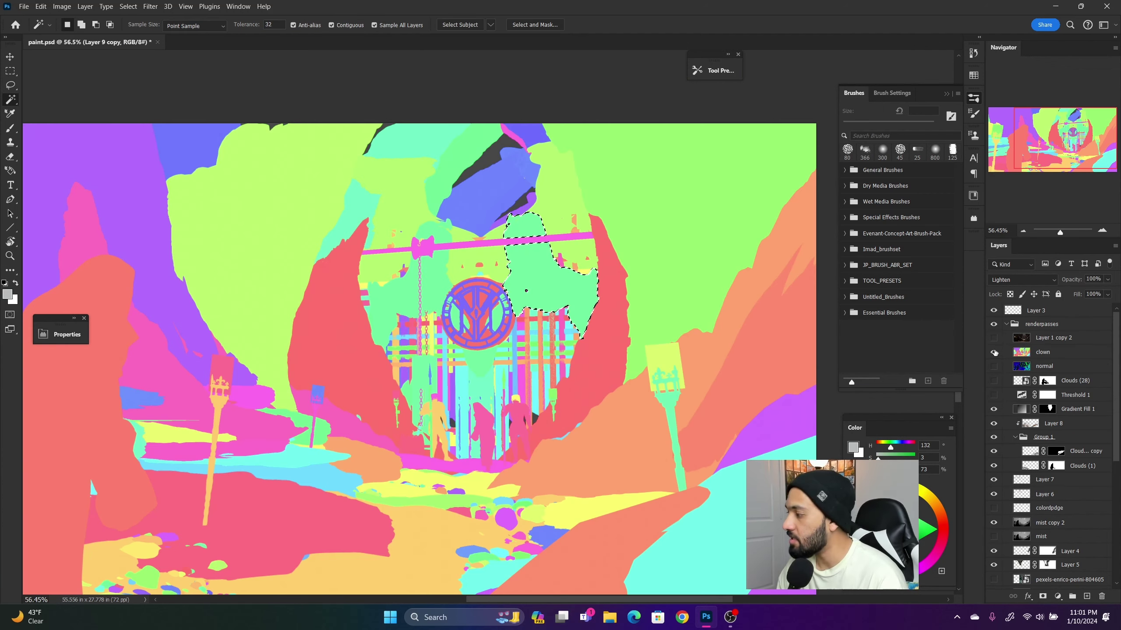
pyautogui.click(994, 353)
pyautogui.press('z')
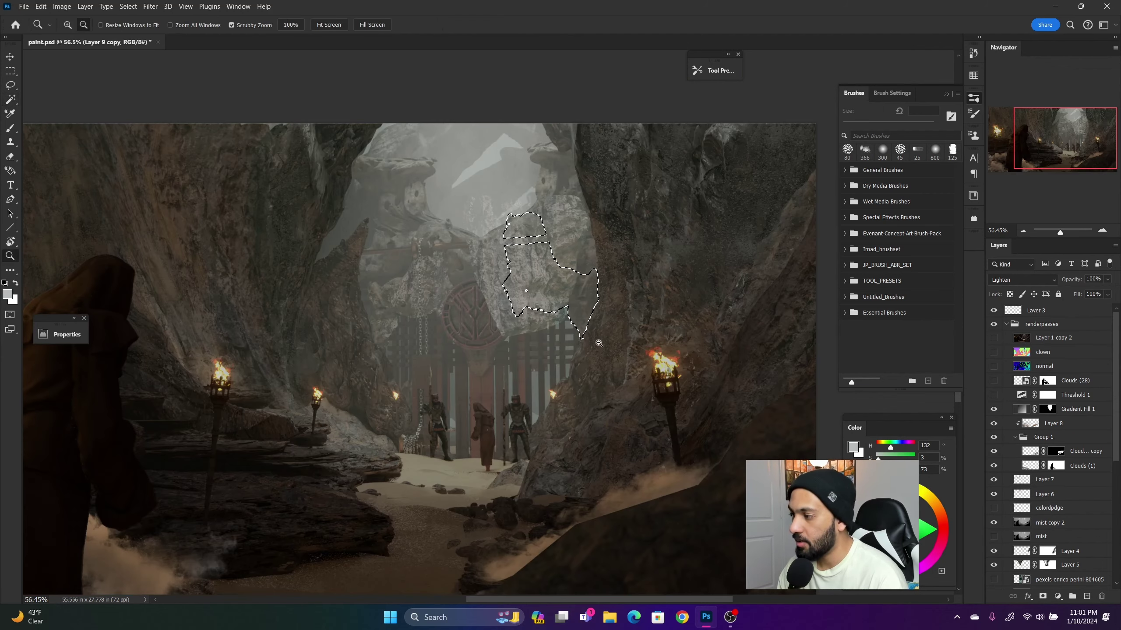
pyautogui.moveTo(600, 345)
pyautogui.mouseDown()
pyautogui.moveTo(608, 350)
pyautogui.moveTo(582, 342)
pyautogui.mouseUp()
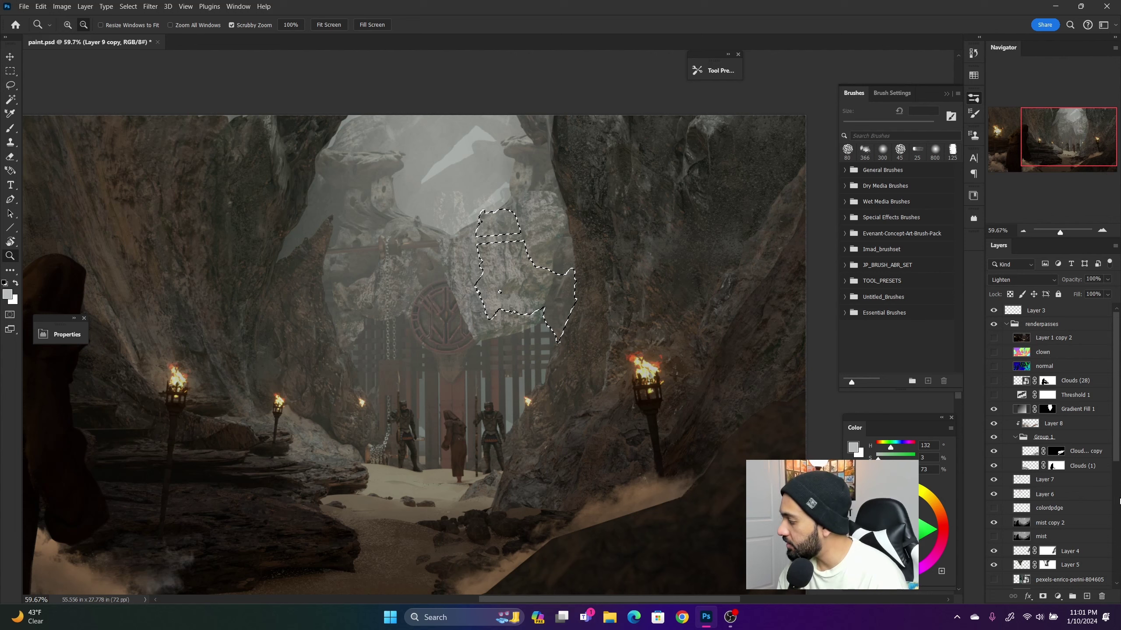
pyautogui.moveTo(1117, 459); pyautogui.dragTo(1117, 556)
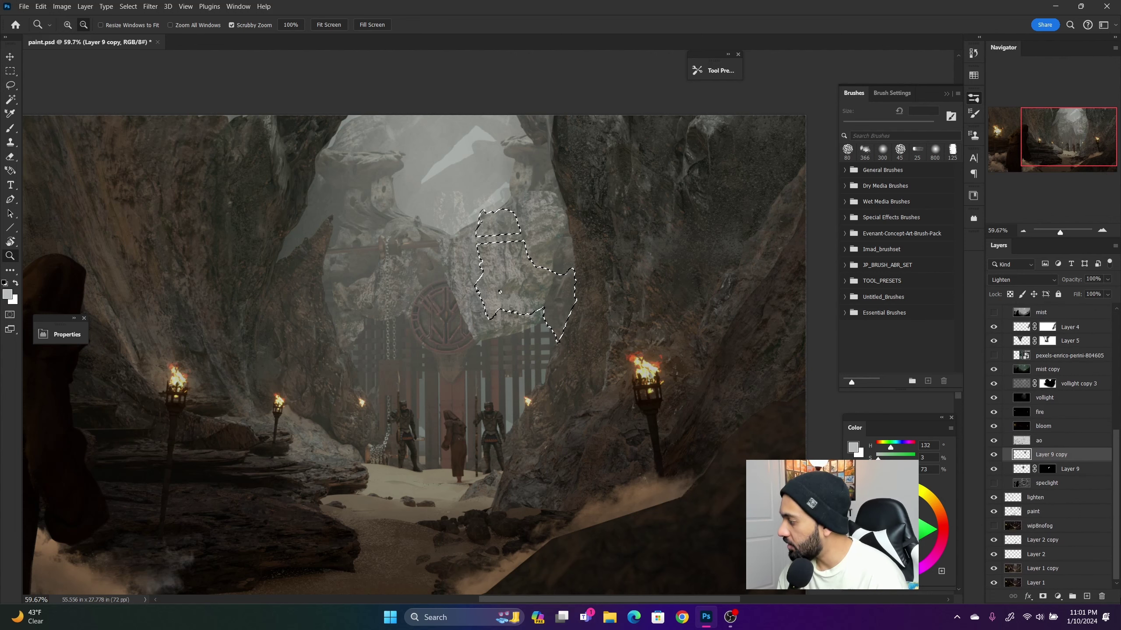
pyautogui.click(1042, 596)
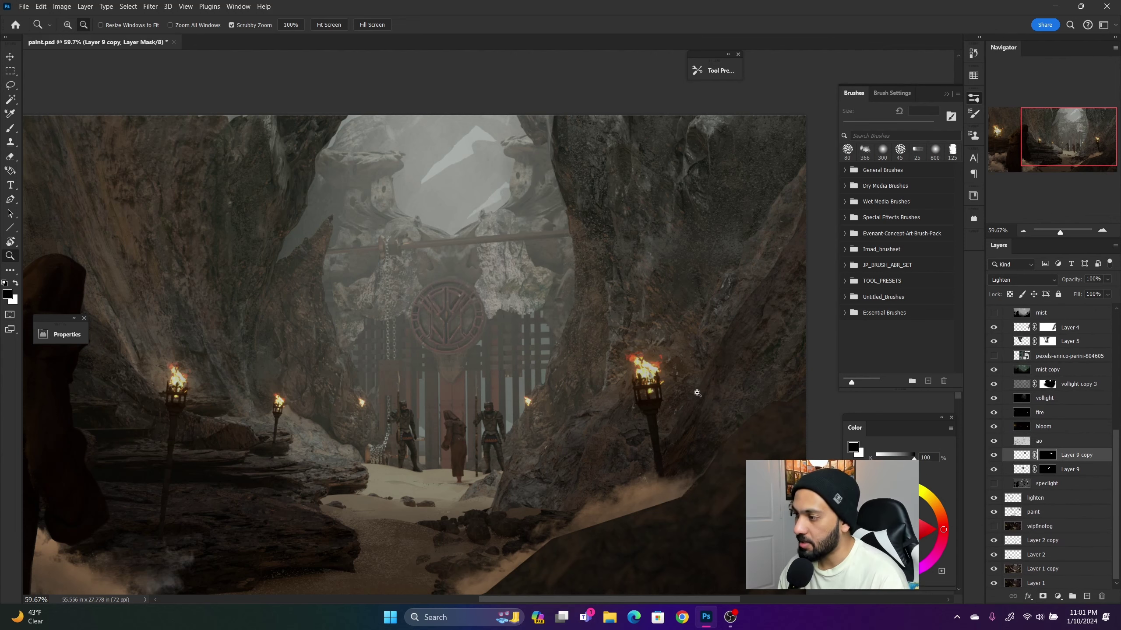
pyautogui.moveTo(554, 329)
pyautogui.mouseDown()
pyautogui.moveTo(479, 336)
pyautogui.moveTo(551, 339)
pyautogui.moveTo(520, 327)
pyautogui.moveTo(555, 340)
pyautogui.moveTo(550, 349)
pyautogui.mouseUp()
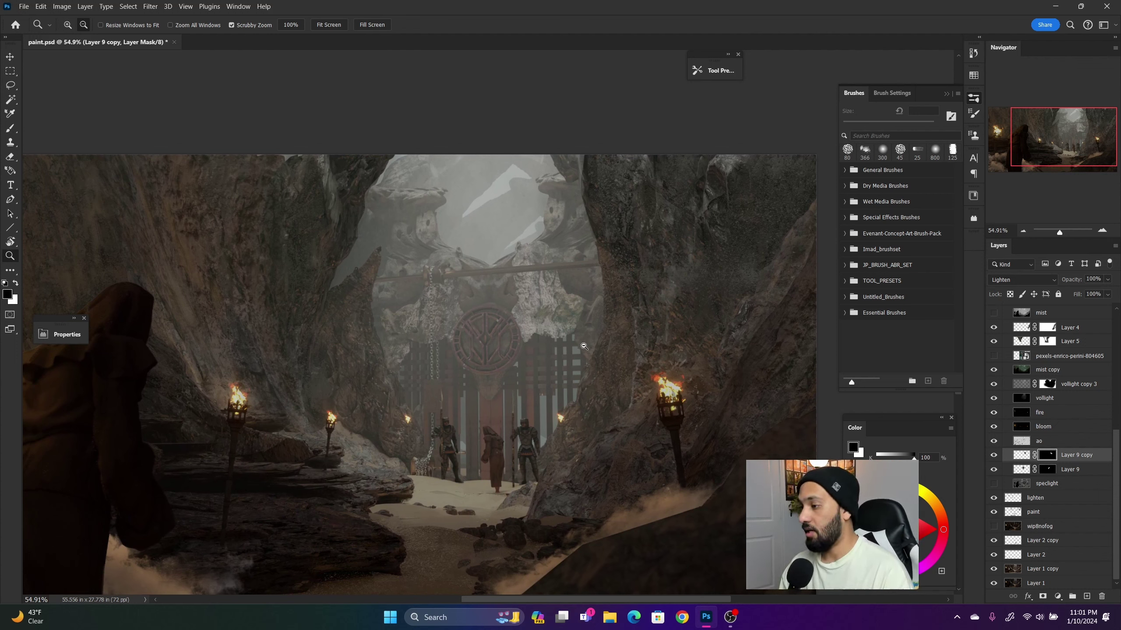
pyautogui.click(997, 458)
pyautogui.click(997, 458)
pyautogui.click(997, 458)
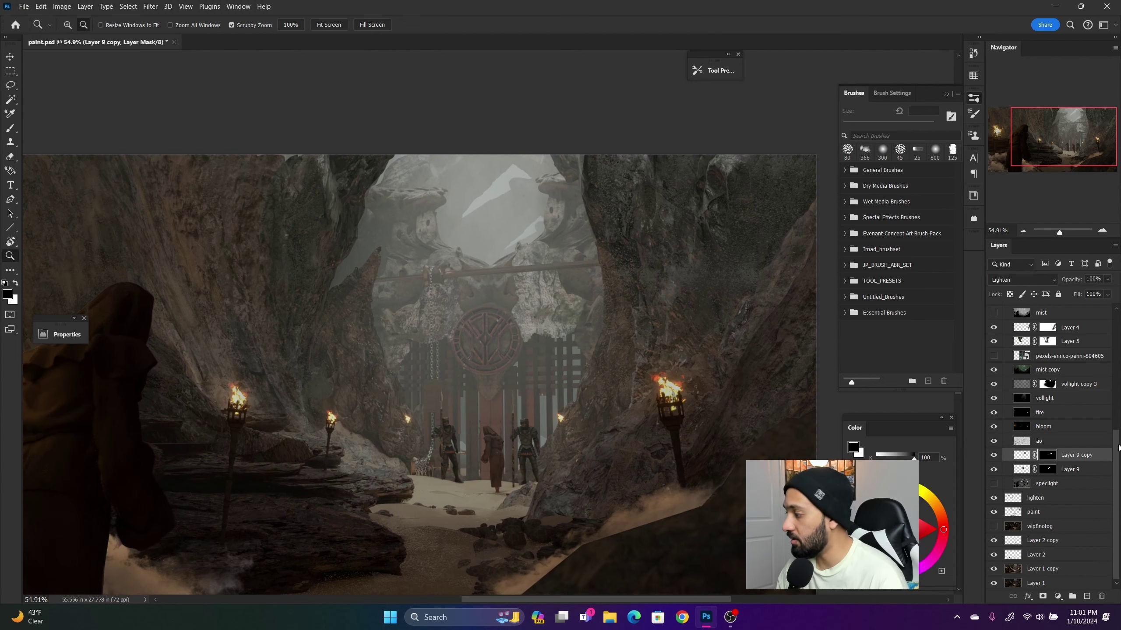
# - Reselect the carved wall region just below the crossbar from the clown pass for the Layer 9 copy rock texture
pyautogui.moveTo(1118, 449); pyautogui.dragTo(1119, 309)
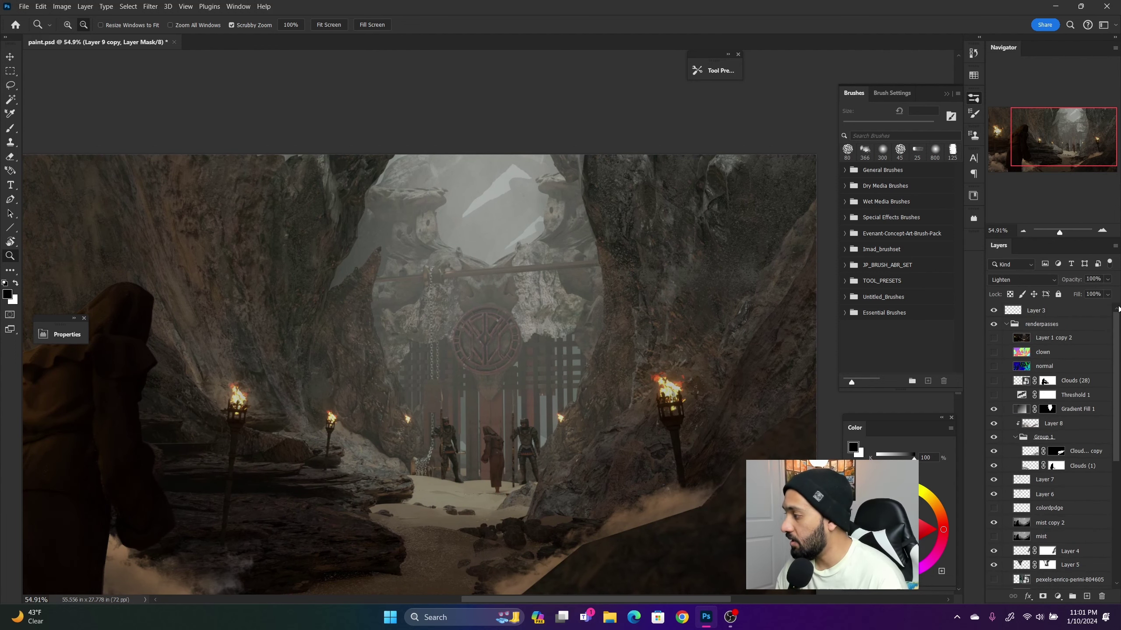
pyautogui.click(994, 351)
pyautogui.press('w')
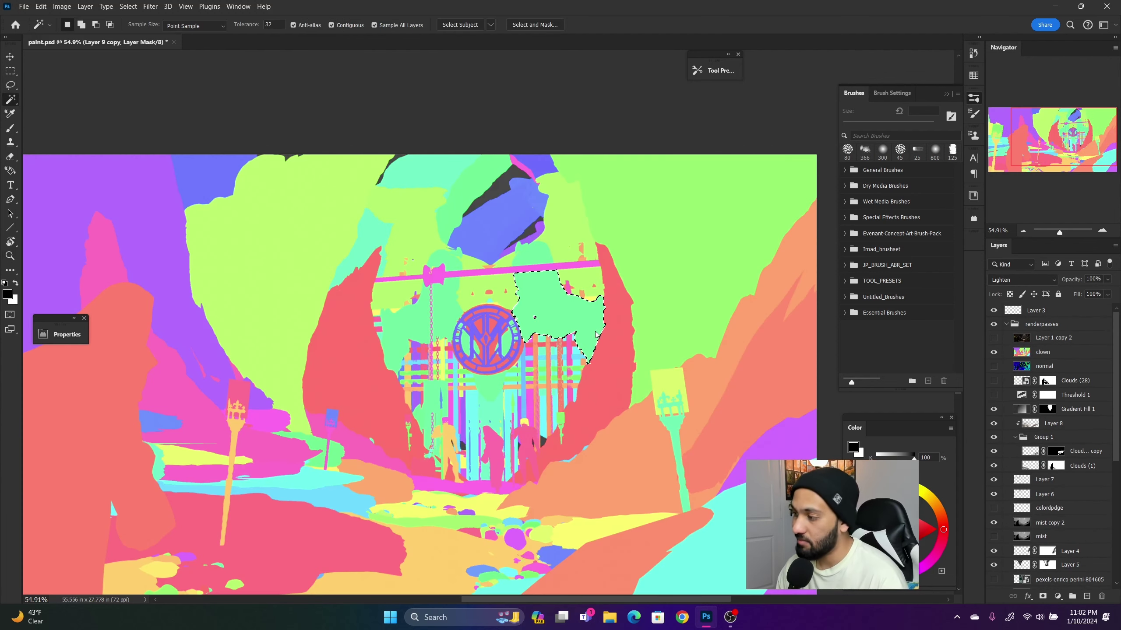
pyautogui.click(994, 352)
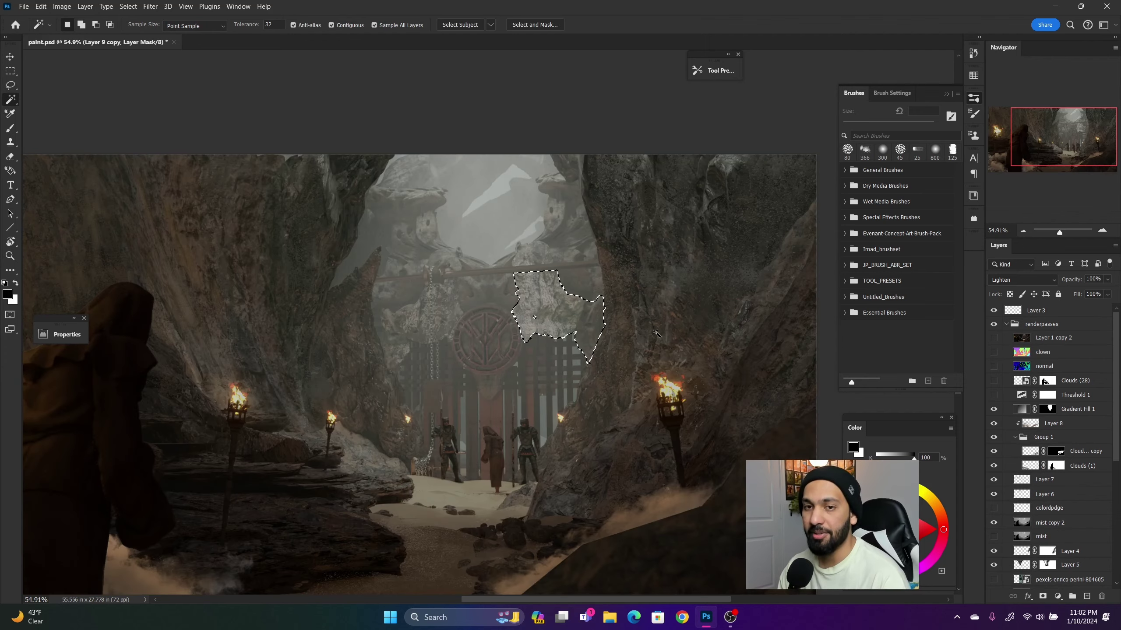
pyautogui.click(591, 346)
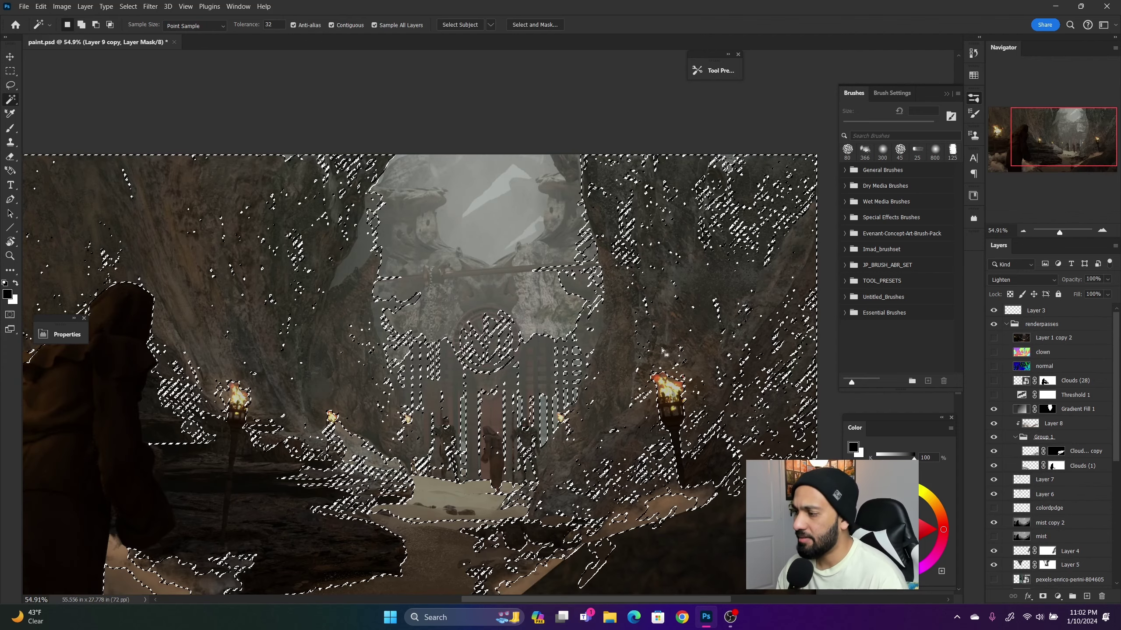
pyautogui.hotkey('ctrl', 'z')
pyautogui.press('z')
pyautogui.moveTo(665, 353); pyautogui.dragTo(641, 337)
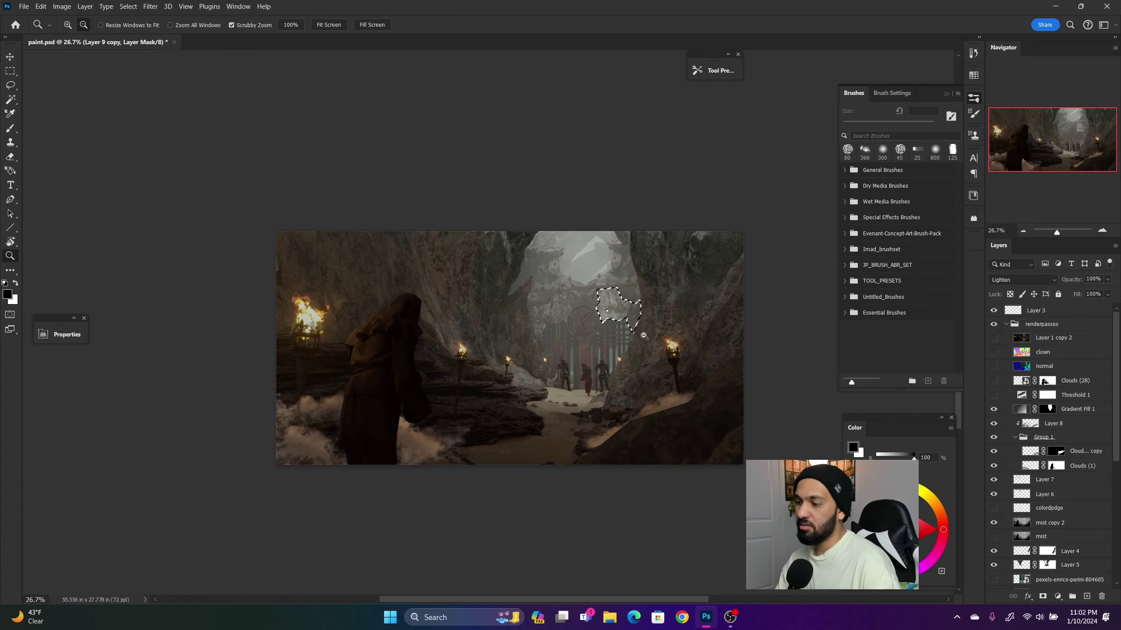
pyautogui.moveTo(309, 341)
pyautogui.mouseDown()
pyautogui.moveTo(379, 342)
pyautogui.moveTo(311, 342)
pyautogui.mouseUp()
pyautogui.moveTo(587, 369); pyautogui.dragTo(521, 376)
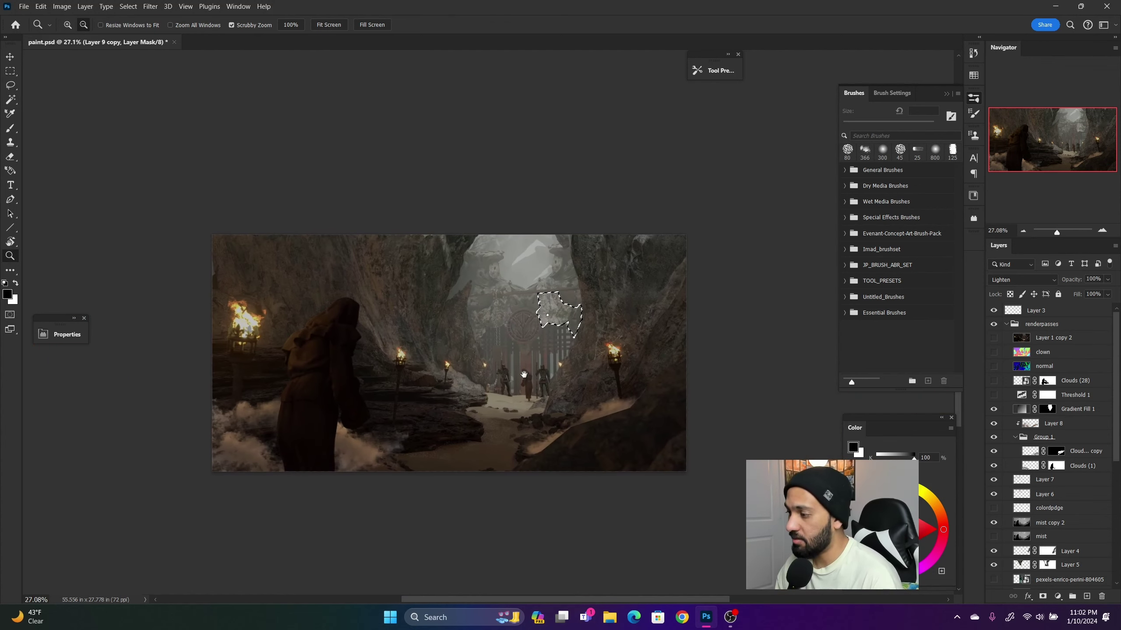
pyautogui.moveTo(587, 325); pyautogui.dragTo(638, 324)
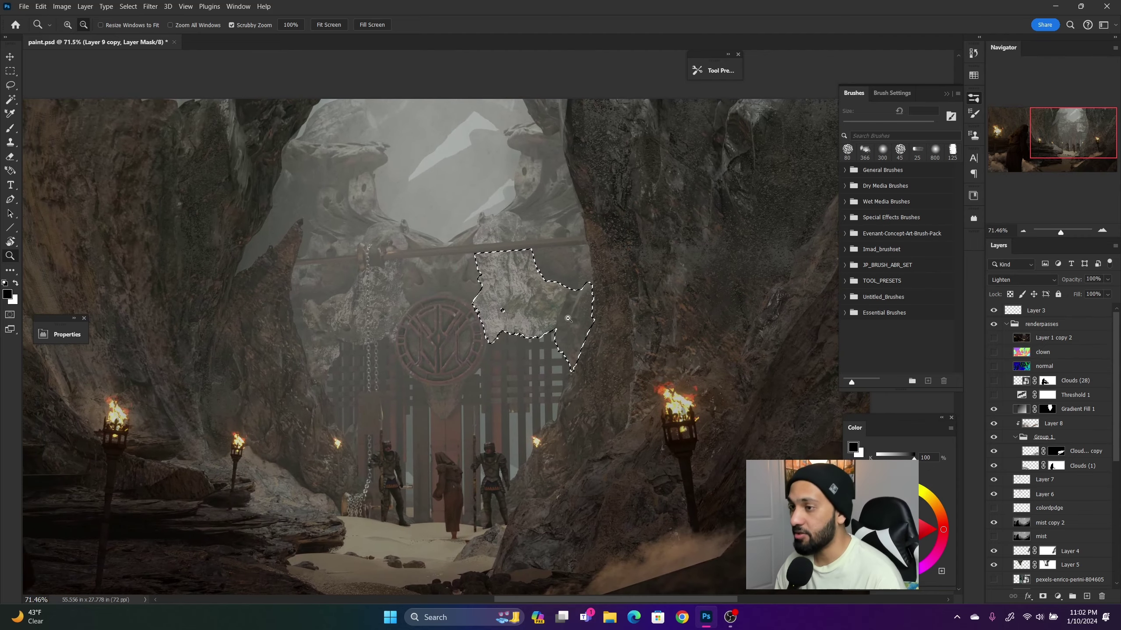
pyautogui.moveTo(618, 333)
pyautogui.mouseDown()
pyautogui.moveTo(537, 344)
pyautogui.moveTo(629, 354)
pyautogui.moveTo(614, 343)
pyautogui.mouseUp()
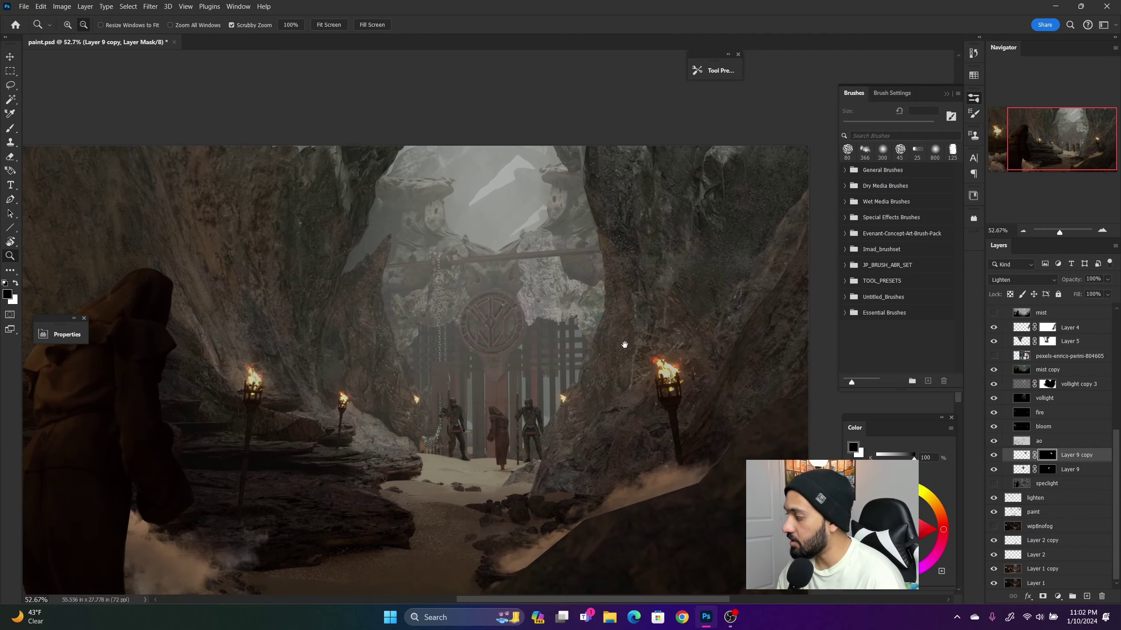
# - Darken the midtones of the Layer 9 copy rock texture with Levels and compare the gate with and without it
pyautogui.click(1018, 456)
pyautogui.hotkey('ctrl', 'l')
pyautogui.hotkey('ctrl', 'l')
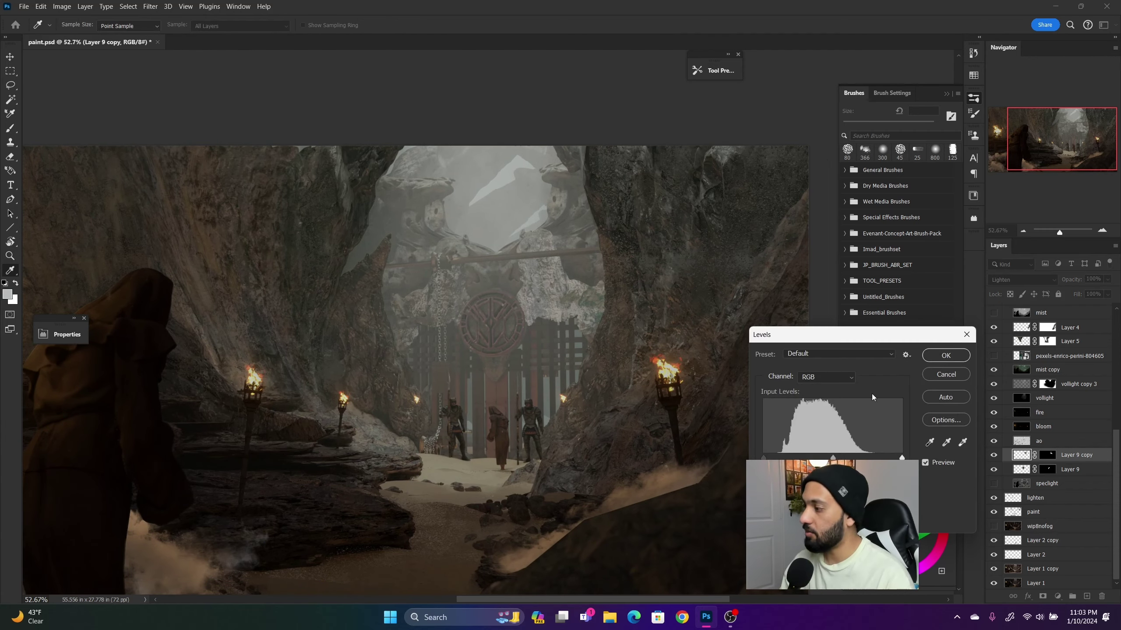
pyautogui.moveTo(821, 457); pyautogui.dragTo(855, 457)
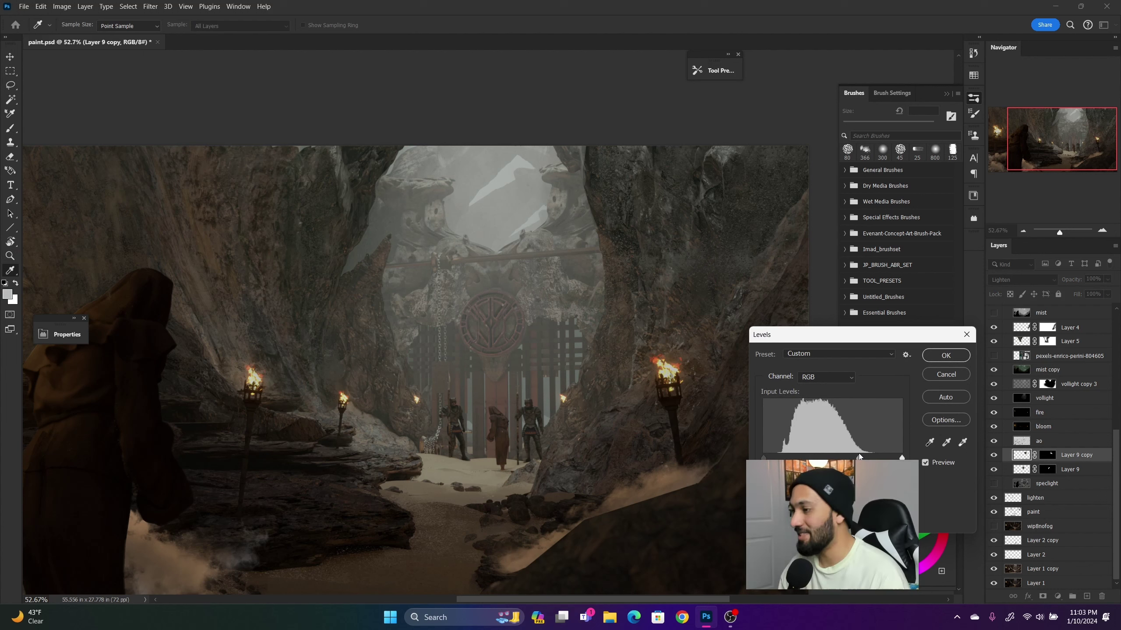
pyautogui.moveTo(857, 453); pyautogui.dragTo(856, 451)
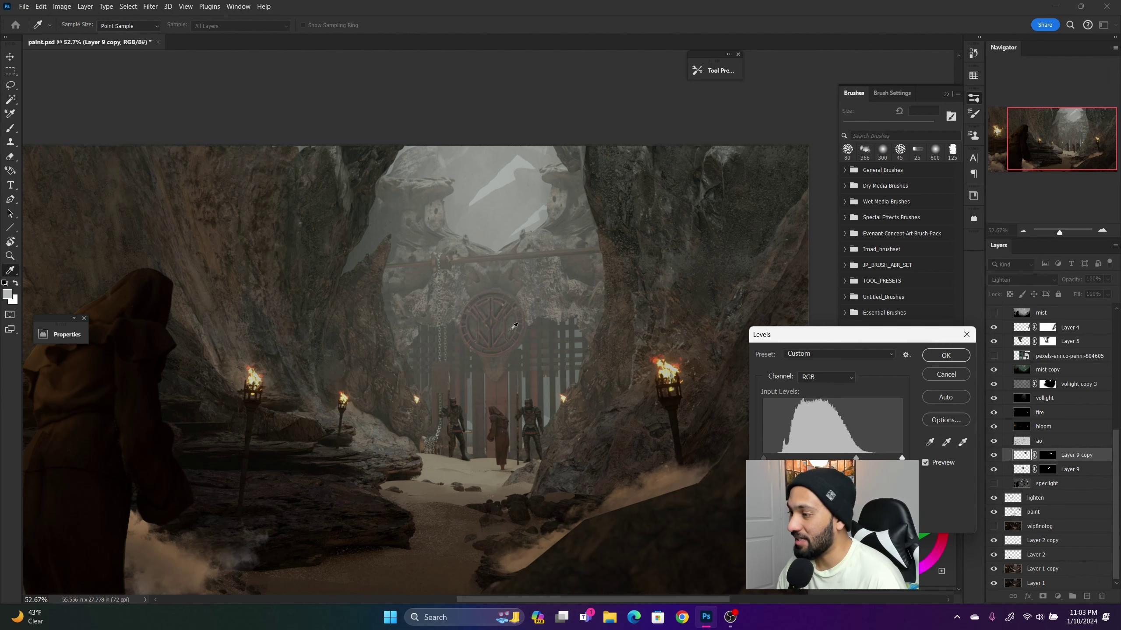
pyautogui.click(941, 359)
pyautogui.moveTo(562, 346); pyautogui.dragTo(620, 360)
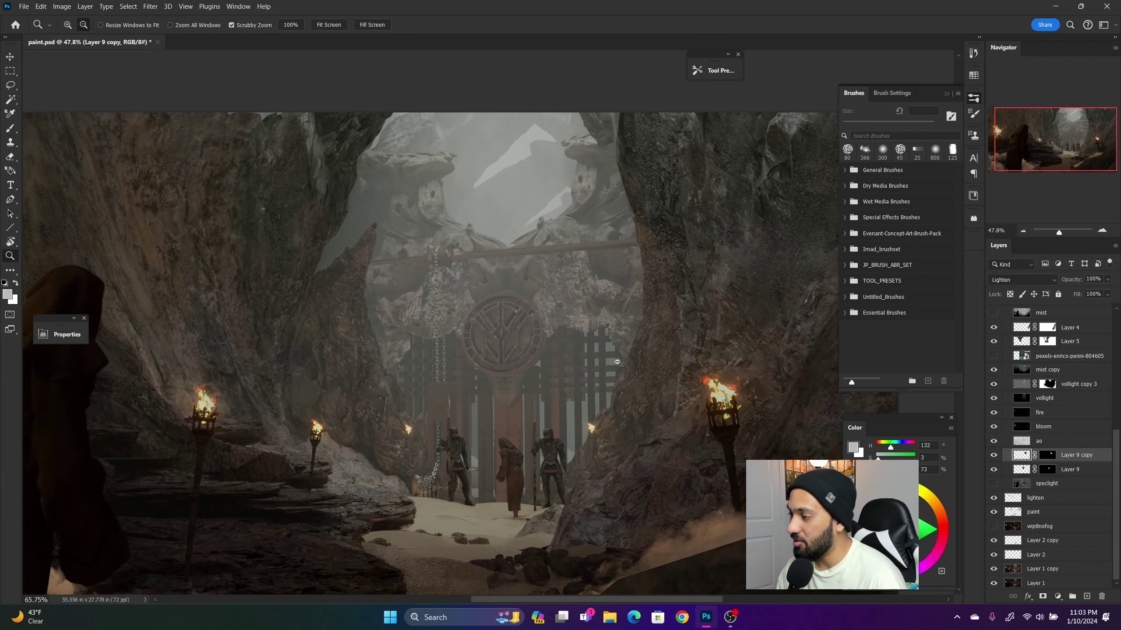
pyautogui.click(994, 454)
pyautogui.click(994, 455)
pyautogui.click(994, 455)
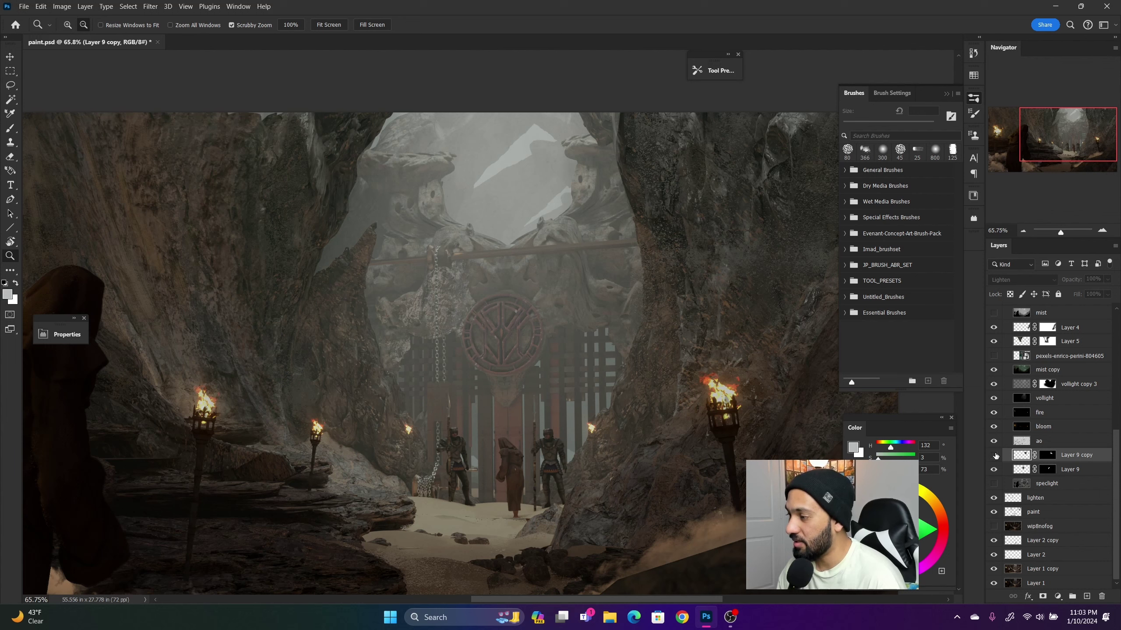
pyautogui.click(994, 455)
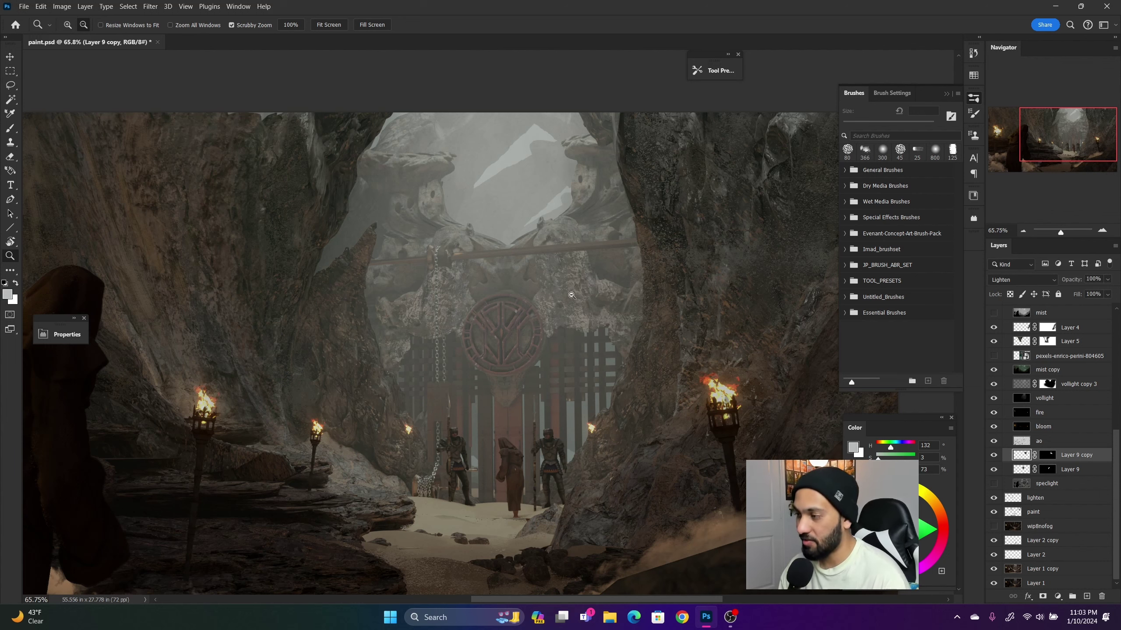
# - Sample a grey-brown rock color beside the gate and set the brush blending mode to Multiply
pyautogui.press('b')
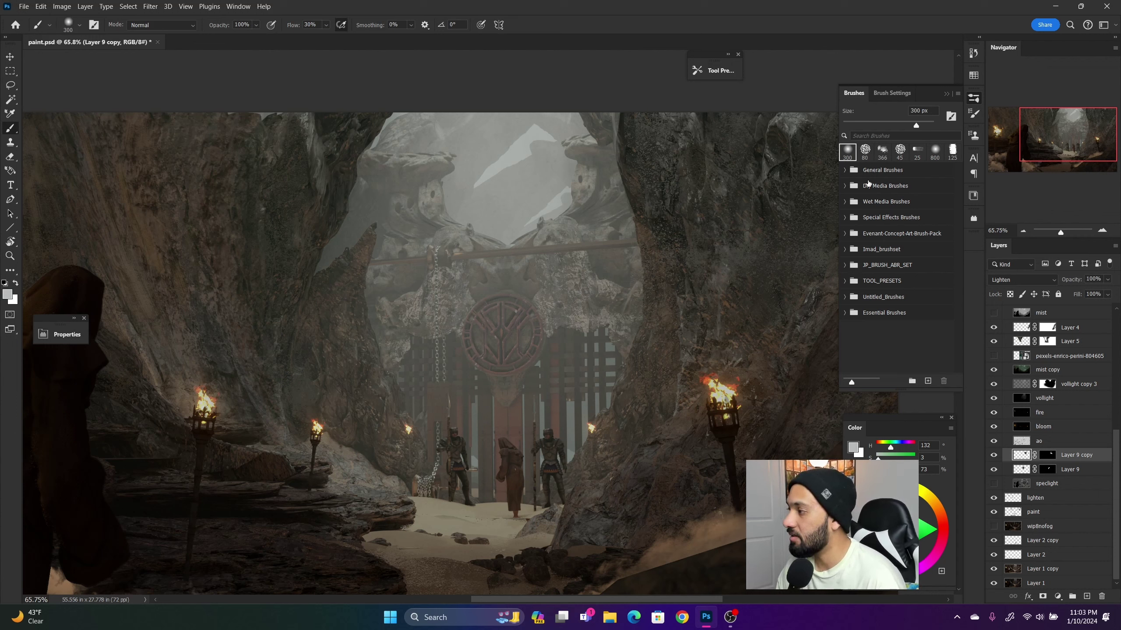
pyautogui.keyDown('alt'); pyautogui.click(609, 321); pyautogui.keyUp('alt')
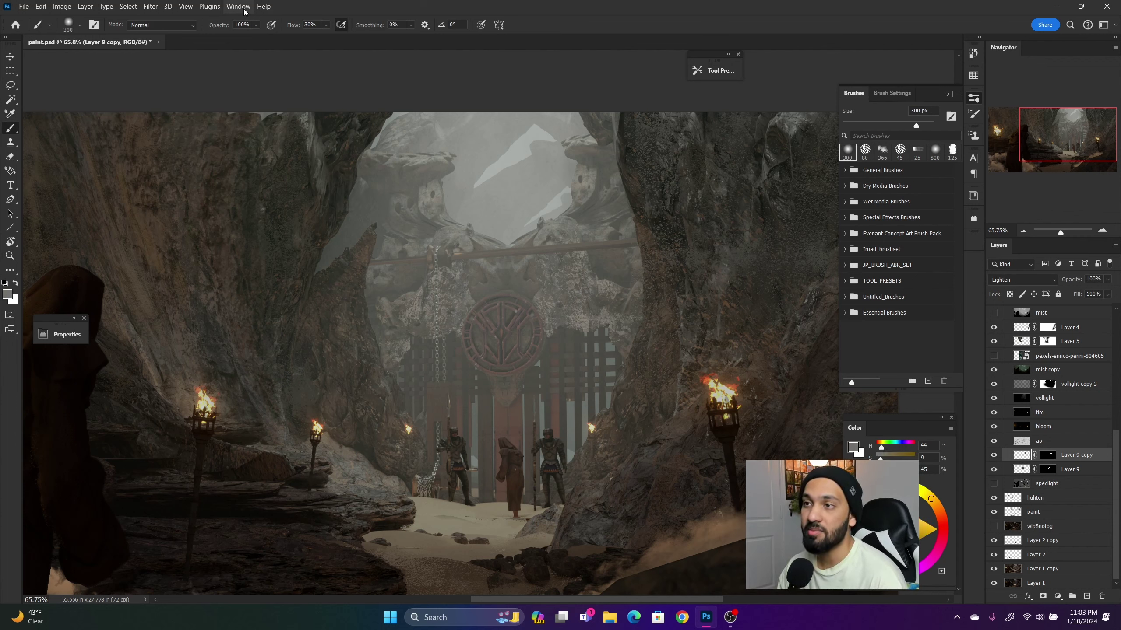
pyautogui.click(172, 25)
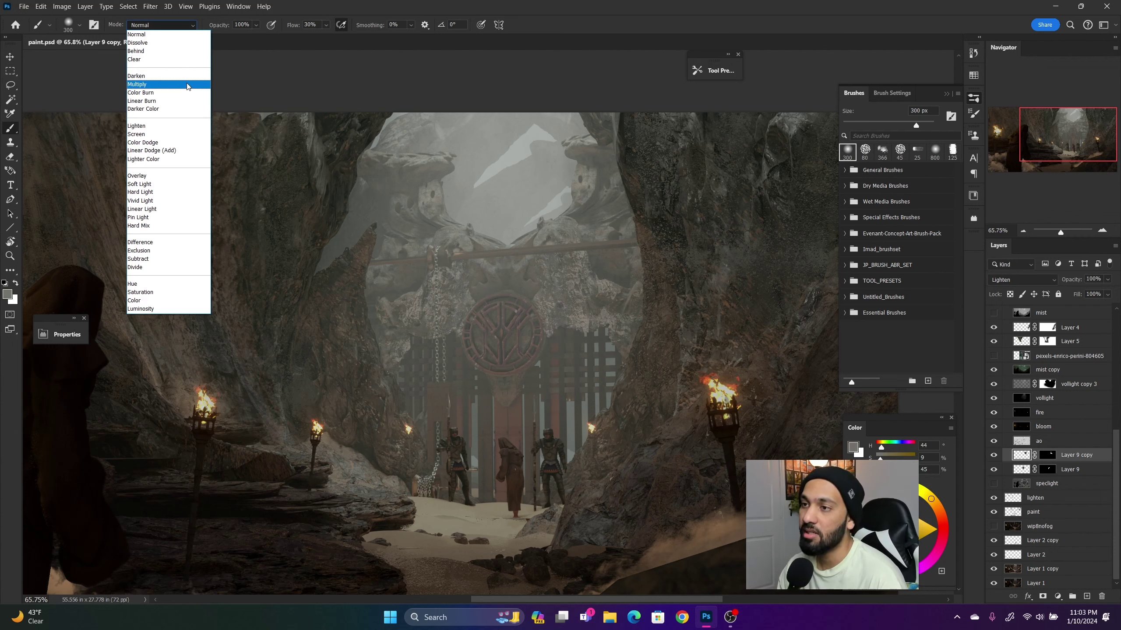
pyautogui.click(146, 82)
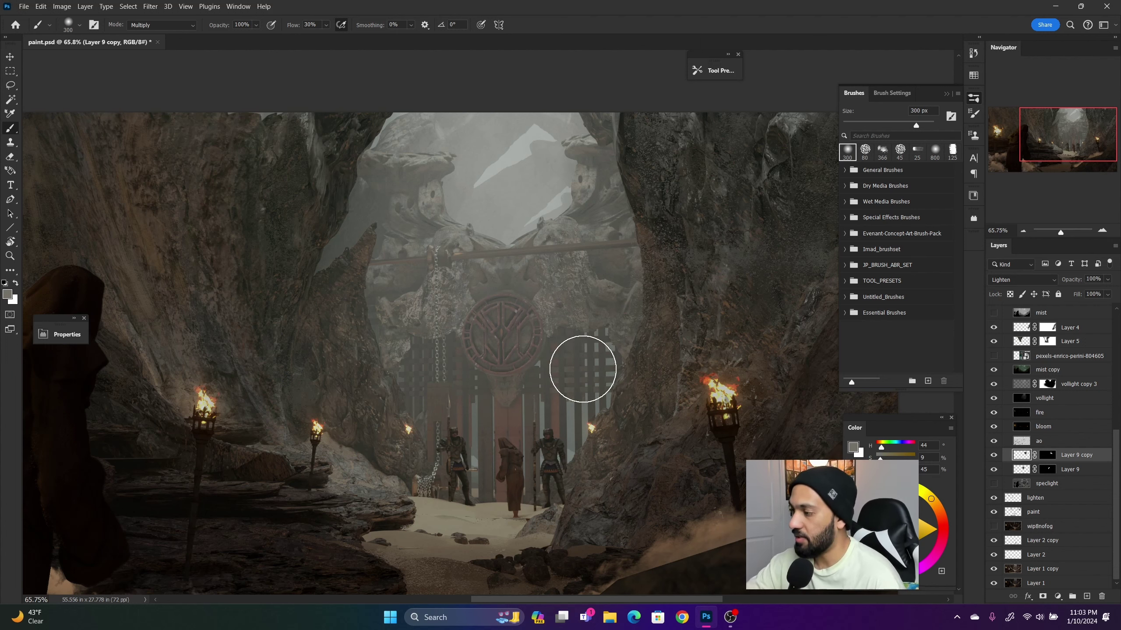
pyautogui.press('z')
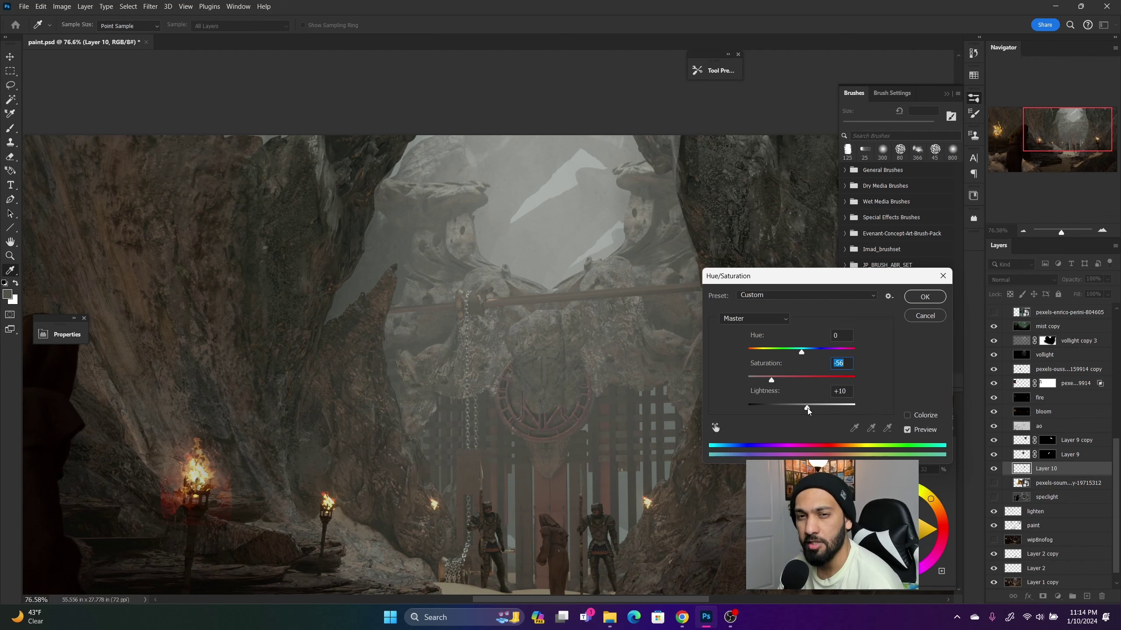
# - Apply Hue/Saturation to the Layer 10 rock texture with saturation -56 and lightness +10
pyautogui.press('Tab')
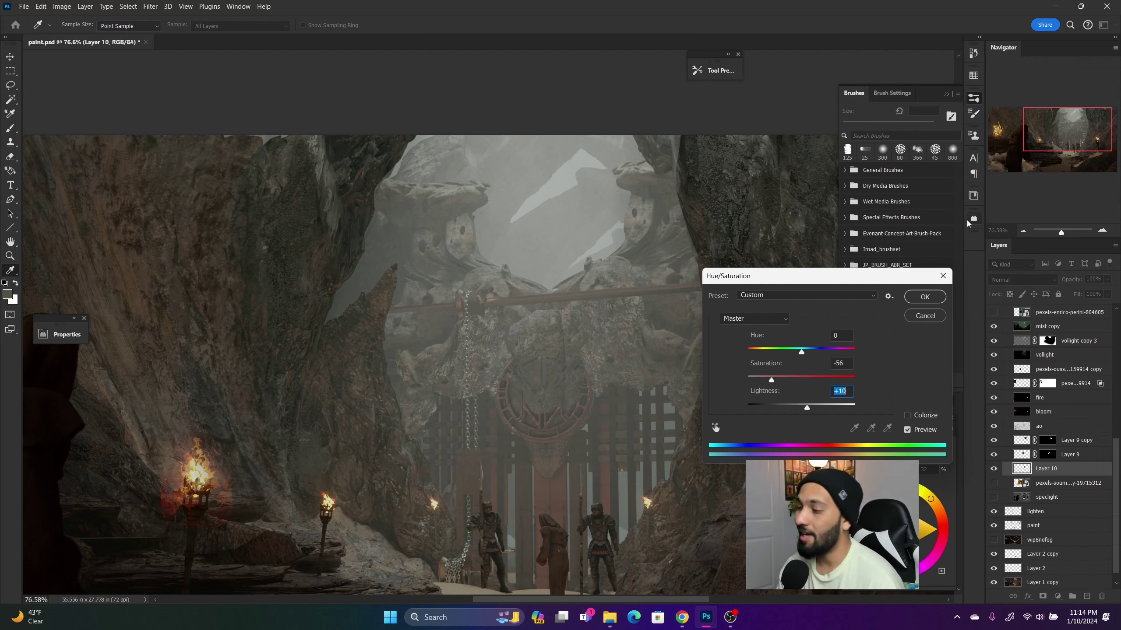
pyautogui.click(925, 297)
pyautogui.press('l')
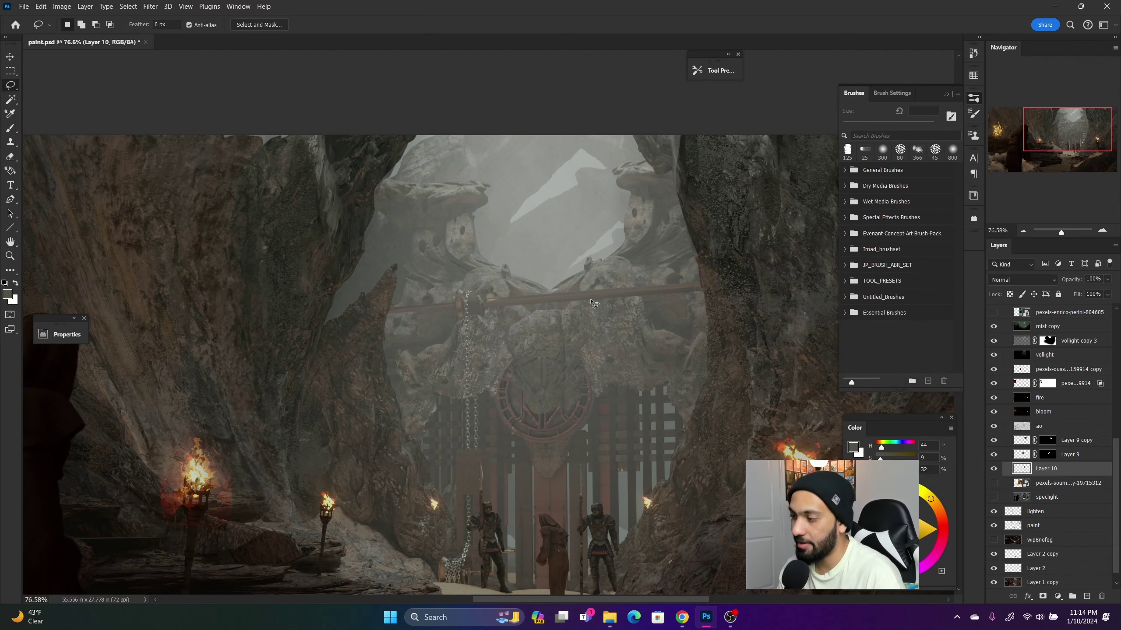
# - Move the Layer 10 rock texture up over the wall above the gate emblem and widen it to about 145%
pyautogui.hotkey('ctrl', 't')
pyautogui.moveTo(556, 369); pyautogui.dragTo(614, 303)
pyautogui.moveTo(545, 301); pyautogui.dragTo(525, 305)
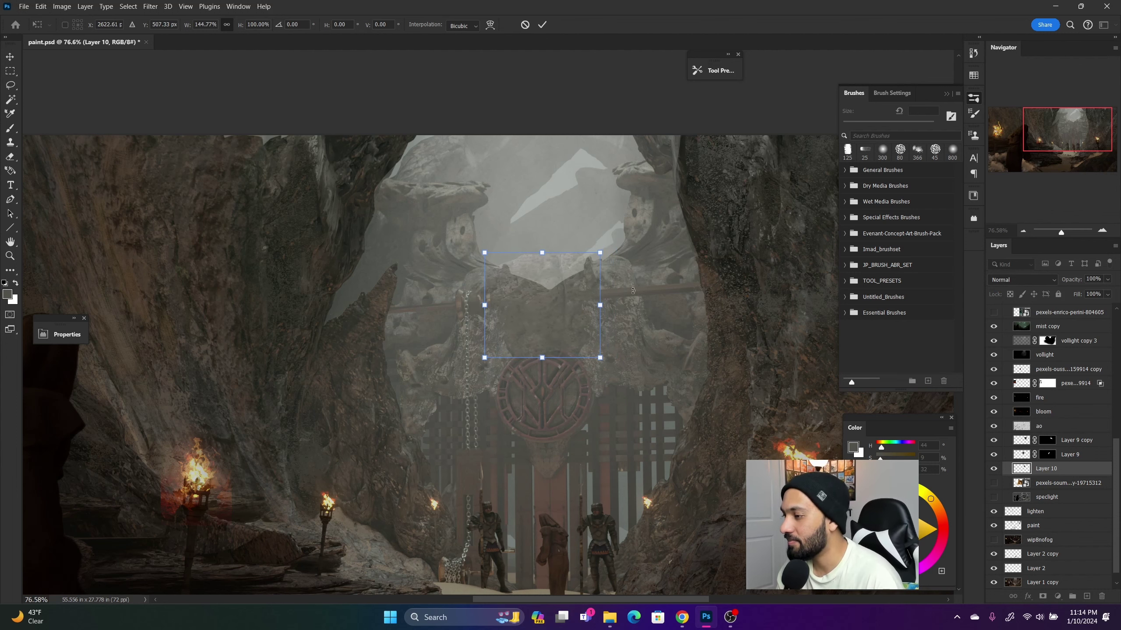
pyautogui.press('Return')
pyautogui.press('z')
pyautogui.scroll(-2, 620, 332)
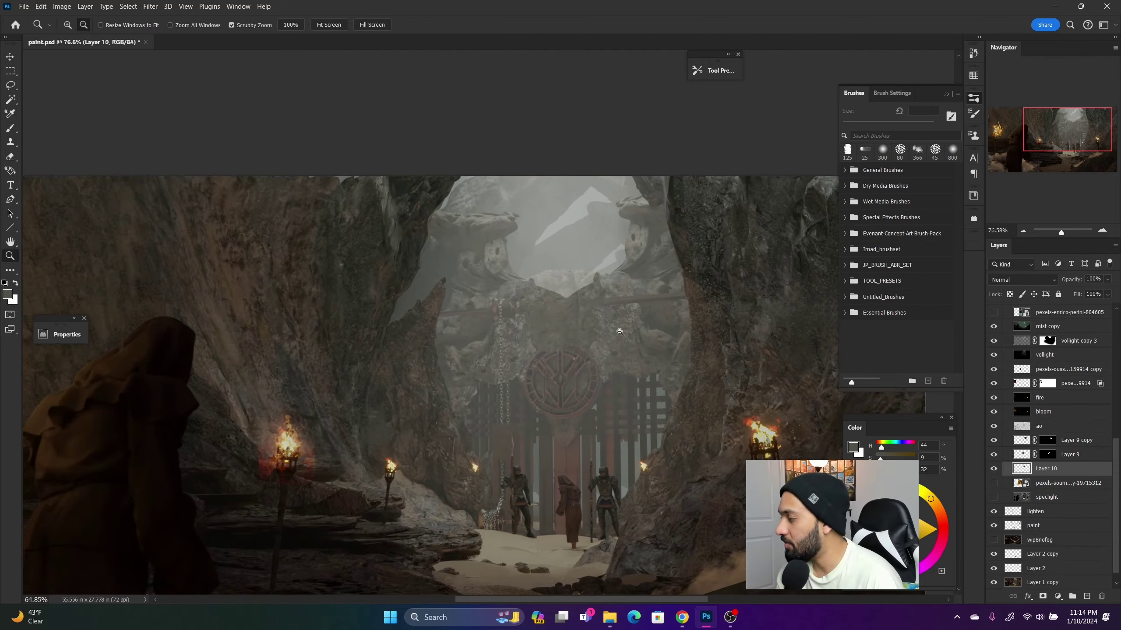
pyautogui.moveTo(620, 331)
pyautogui.mouseDown()
pyautogui.moveTo(632, 333)
pyautogui.moveTo(612, 322)
pyautogui.mouseUp()
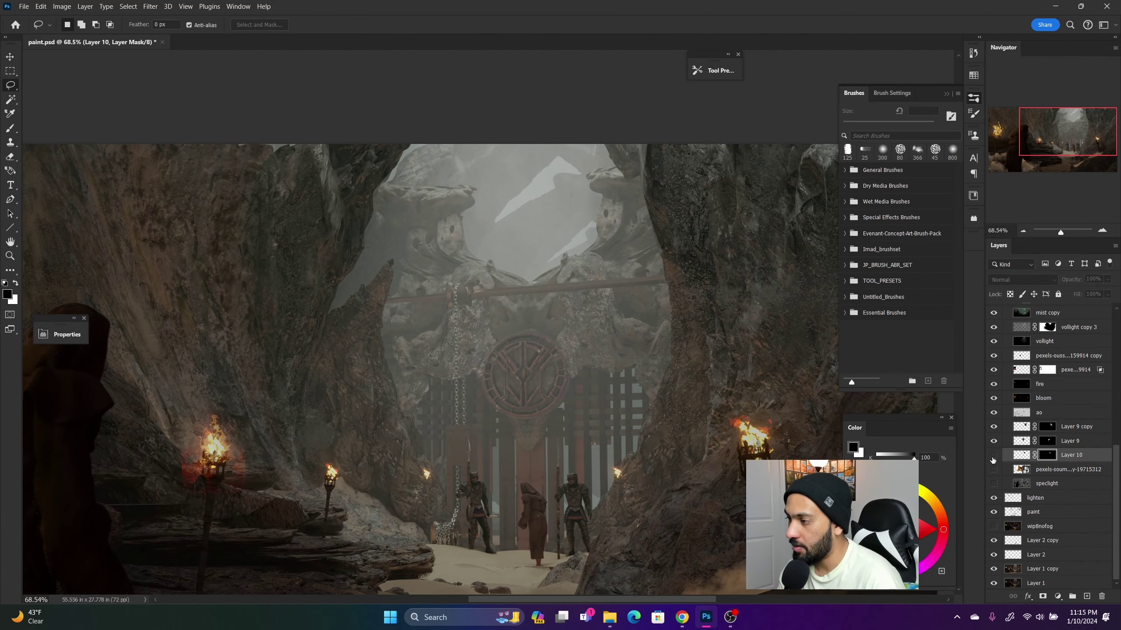
# - Compare the carved gate with and without the masked Layer 10 rock texture at close range
pyautogui.click(993, 457)
pyautogui.press('z')
pyautogui.moveTo(657, 349)
pyautogui.mouseDown()
pyautogui.moveTo(596, 350)
pyautogui.moveTo(618, 325)
pyautogui.mouseUp()
pyautogui.hotkey('ctrl', ',')
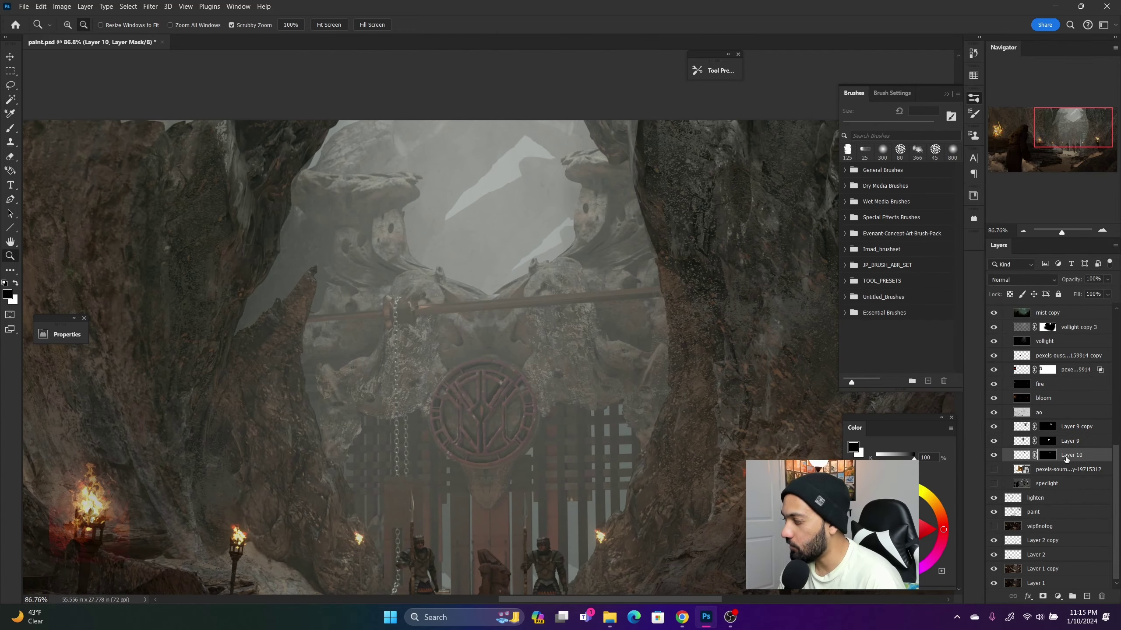
# - Set the Layer 10 rock texture's blending mode to Lighten and compare the gate with and without it
pyautogui.click(1022, 443)
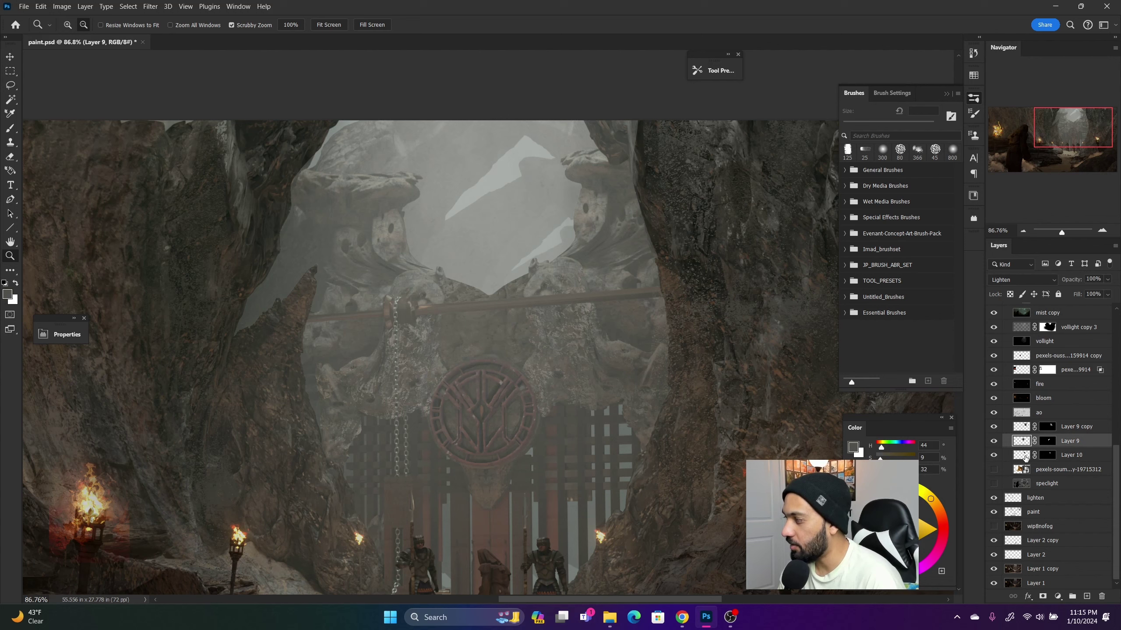
pyautogui.click(1024, 458)
pyautogui.click(1024, 280)
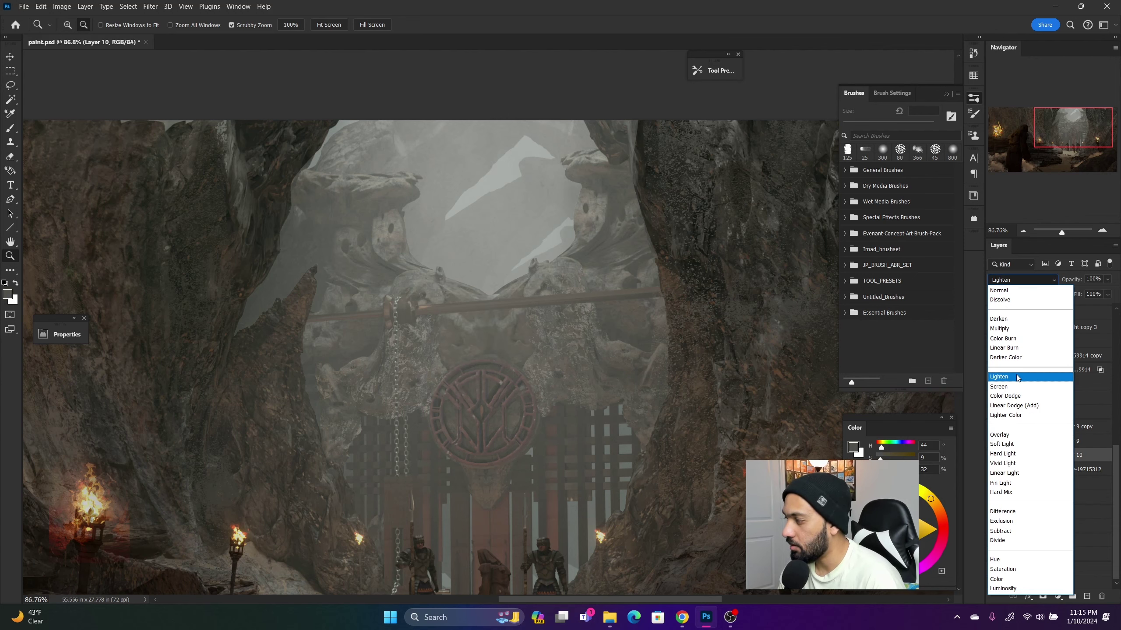
pyautogui.click(999, 377)
pyautogui.click(994, 456)
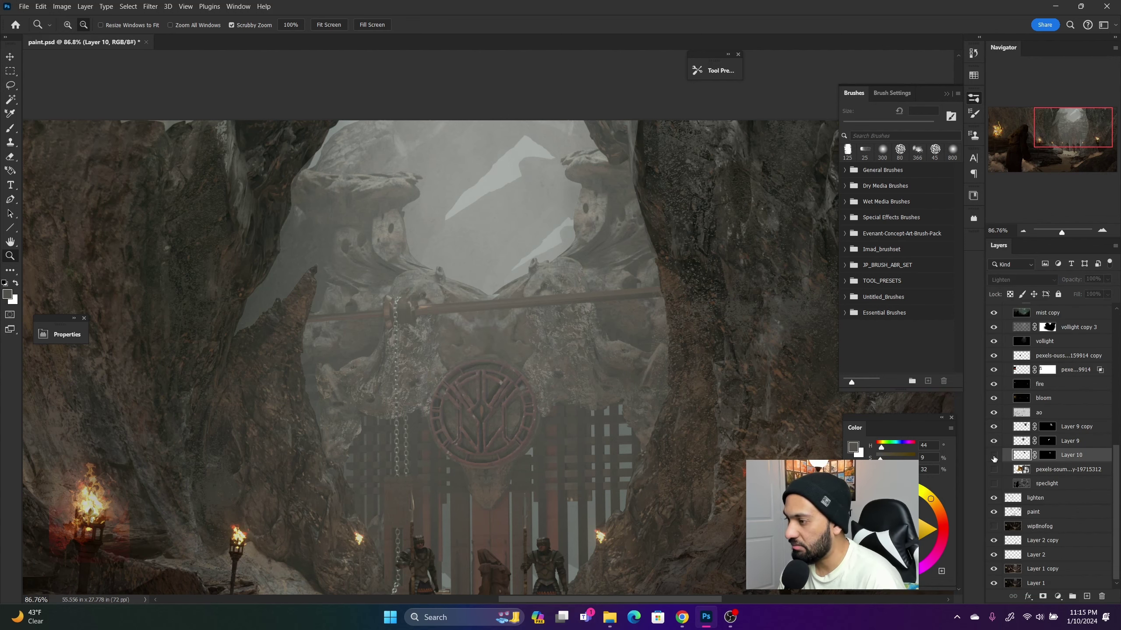
pyautogui.click(994, 455)
pyautogui.moveTo(570, 349); pyautogui.dragTo(549, 354)
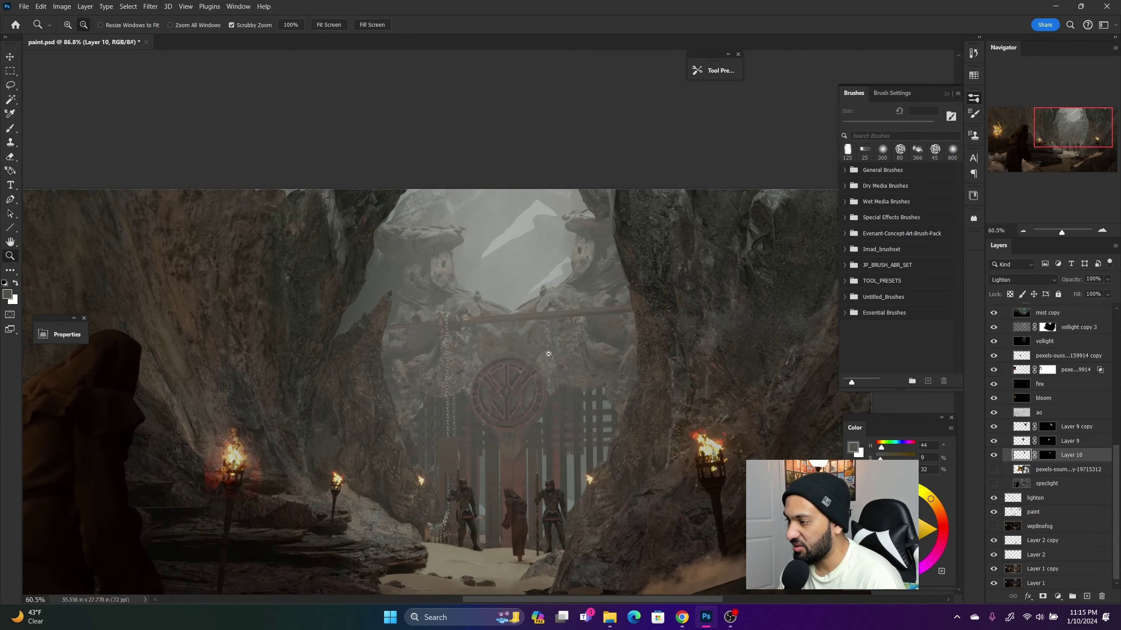
pyautogui.click(994, 455)
# - Apply Levels to the Layer 10 rock texture, slightly raising the black point, lowering the white point and brightening the midtones
pyautogui.hotkey('ctrl', 'l')
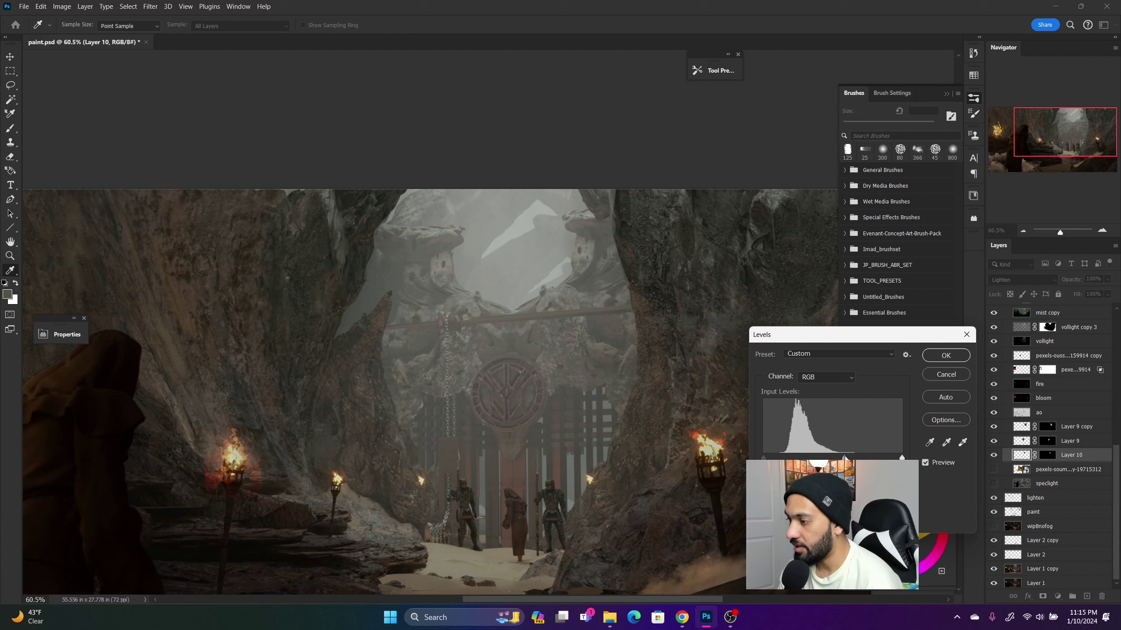
pyautogui.moveTo(844, 458); pyautogui.dragTo(826, 459)
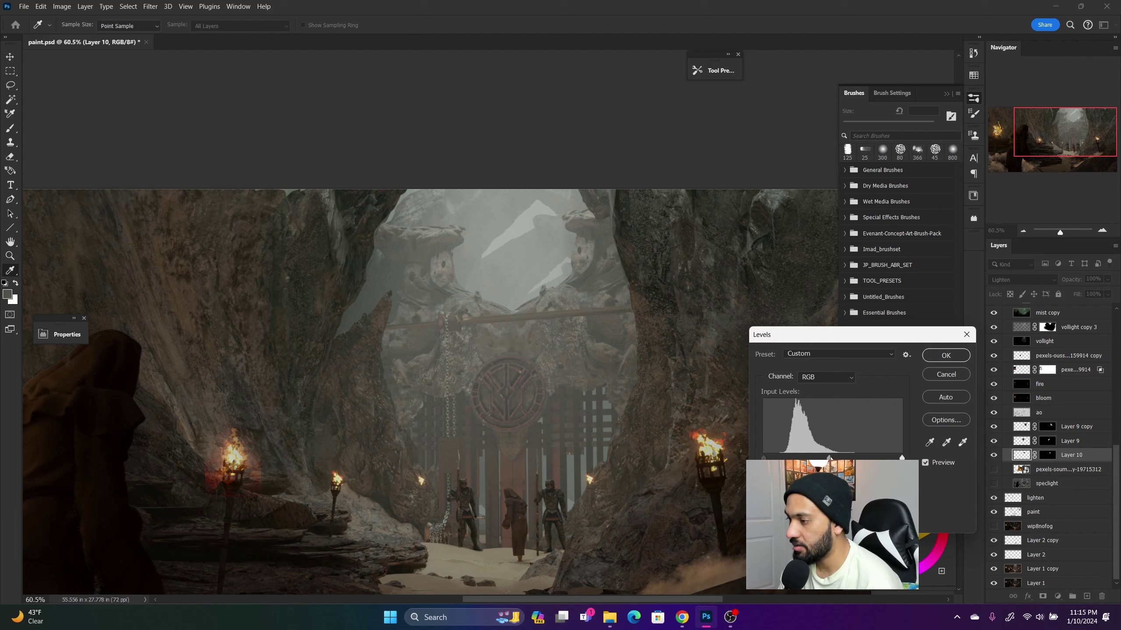
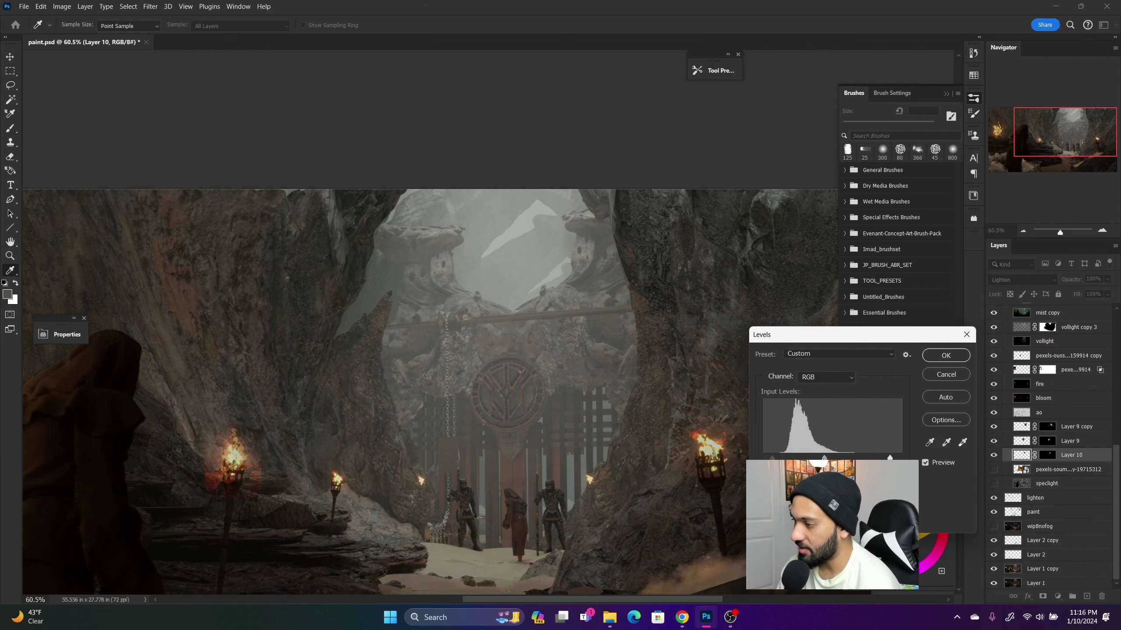
pyautogui.click(943, 356)
pyautogui.press('z')
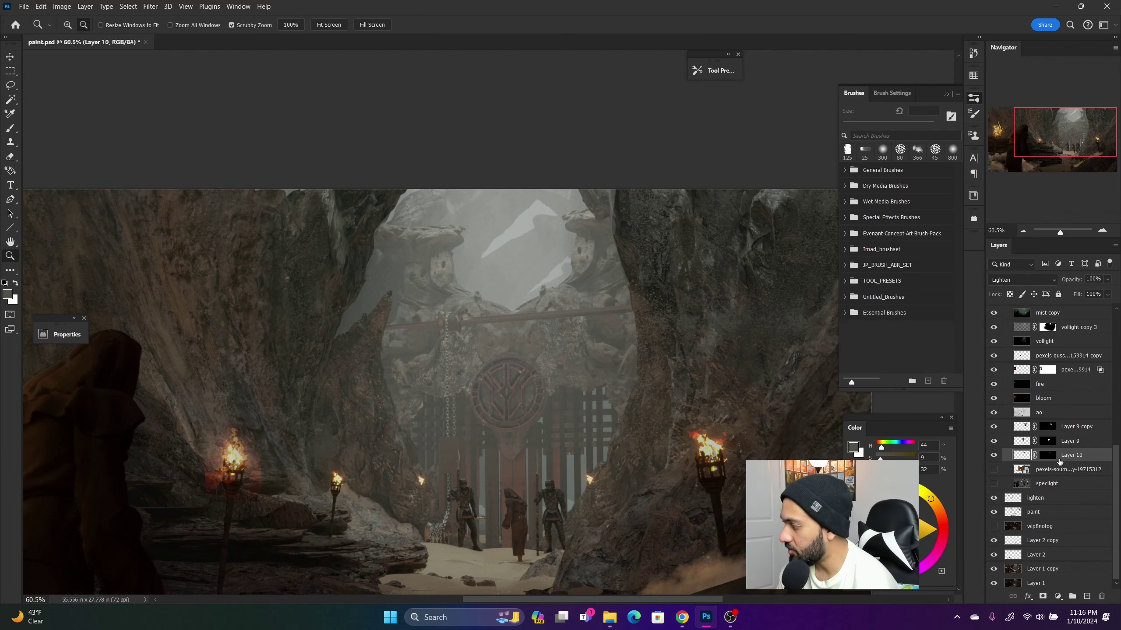
# - Paint black on the Layer 10 mask with a 25 px brush to clear the rock texture from the wooden beam and gate emblem
pyautogui.click(1049, 456)
pyautogui.moveTo(478, 349)
pyautogui.mouseDown()
pyautogui.moveTo(511, 357)
pyautogui.moveTo(439, 355)
pyautogui.mouseUp()
pyautogui.press('b')
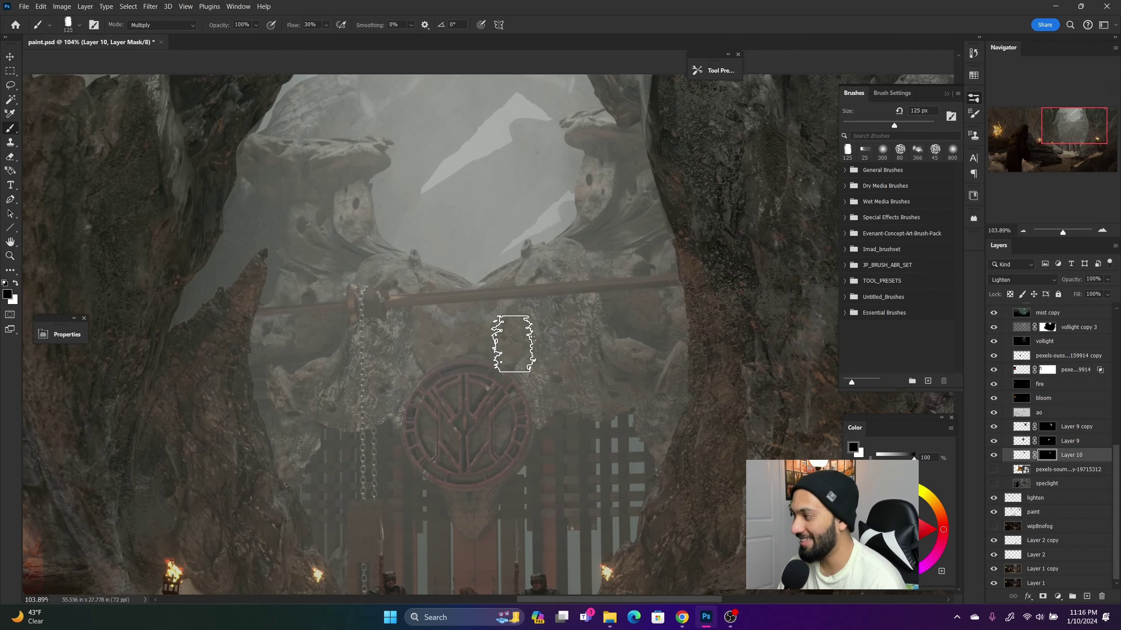
pyautogui.press('[')
pyautogui.press('[')
pyautogui.press('[')
pyautogui.press('[')
pyautogui.press('[')
pyautogui.press('[')
pyautogui.press('[')
pyautogui.press('[')
pyautogui.press('[')
pyautogui.press('[')
pyautogui.press('[')
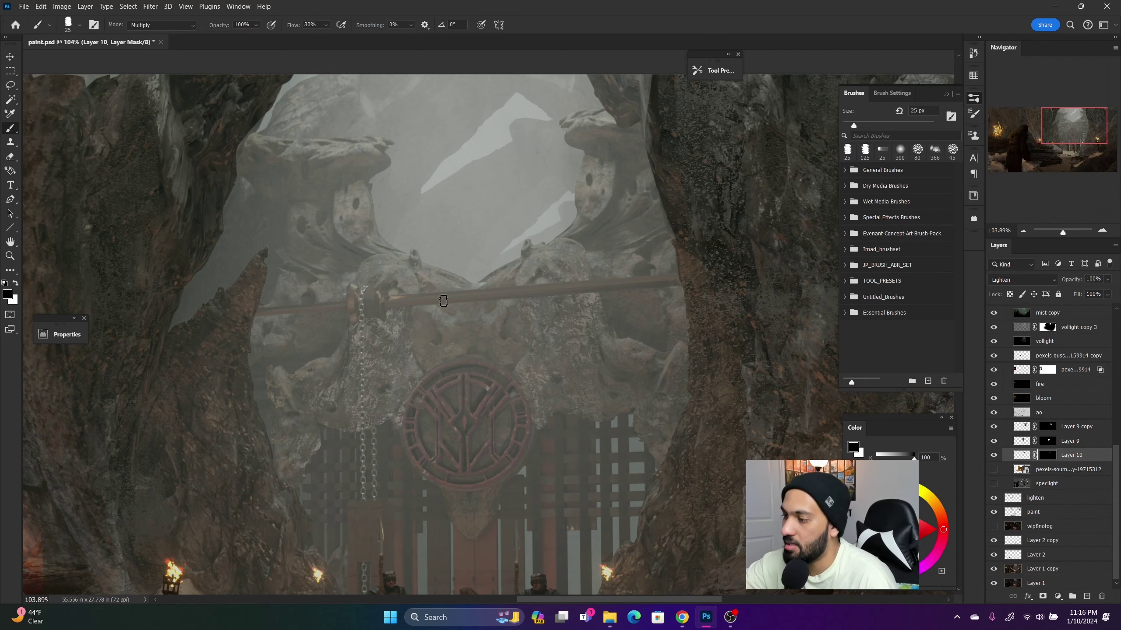
pyautogui.press('z')
pyautogui.moveTo(579, 372); pyautogui.dragTo(610, 351)
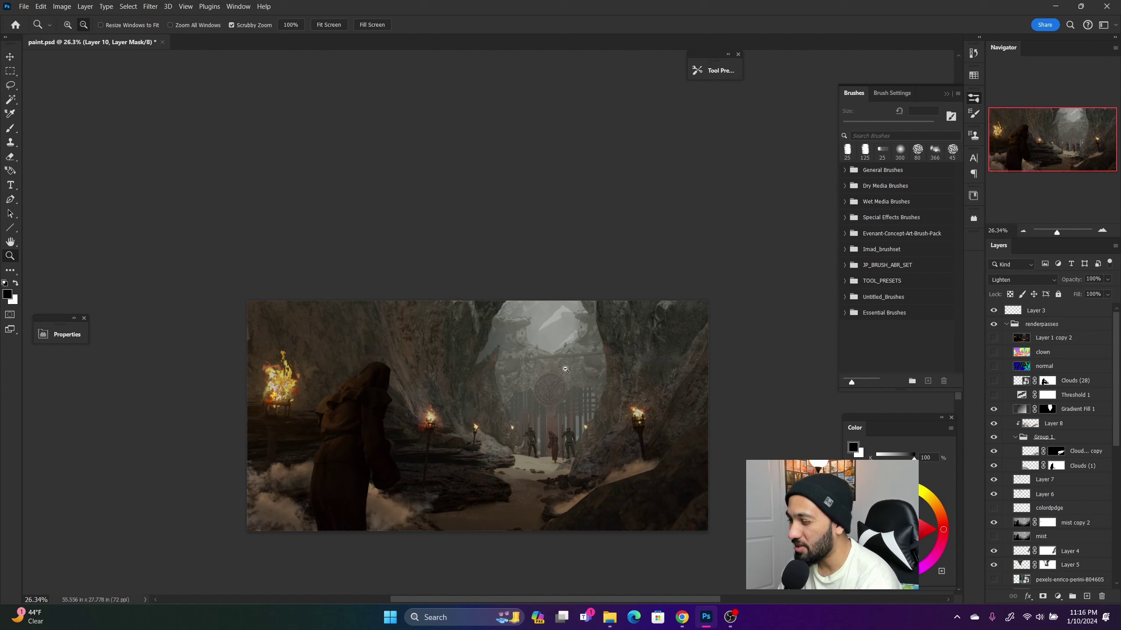
# - Show Layer 1 copy 2 in a grayscale proof and select the light rock tones above the gate plus all similar tones
pyautogui.click(994, 338)
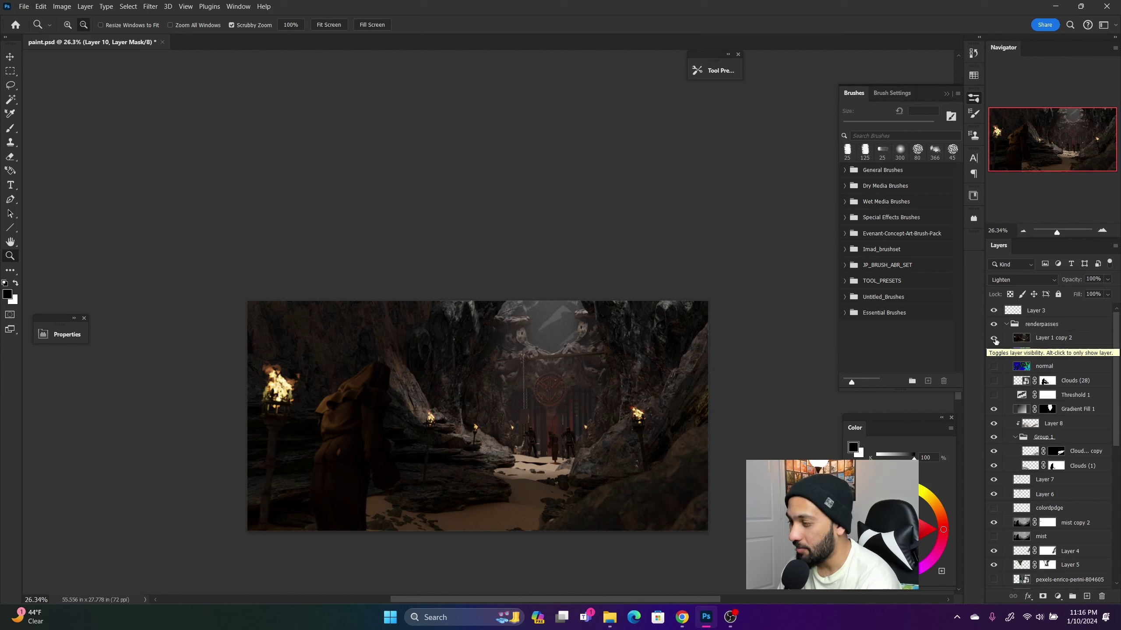
pyautogui.moveTo(548, 355); pyautogui.dragTo(591, 353)
pyautogui.press('w')
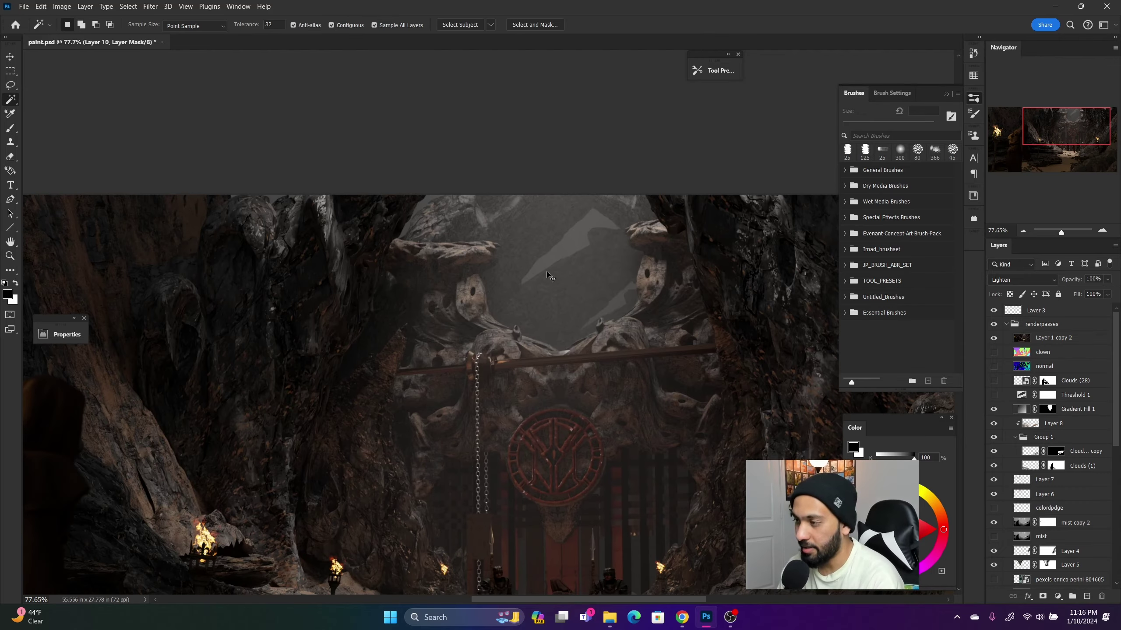
pyautogui.hotkey('ctrl', 'y')
pyautogui.click(474, 247)
pyautogui.keyDown('shift'); pyautogui.click(473, 300); pyautogui.keyUp('shift')
pyautogui.rightClick(476, 302)
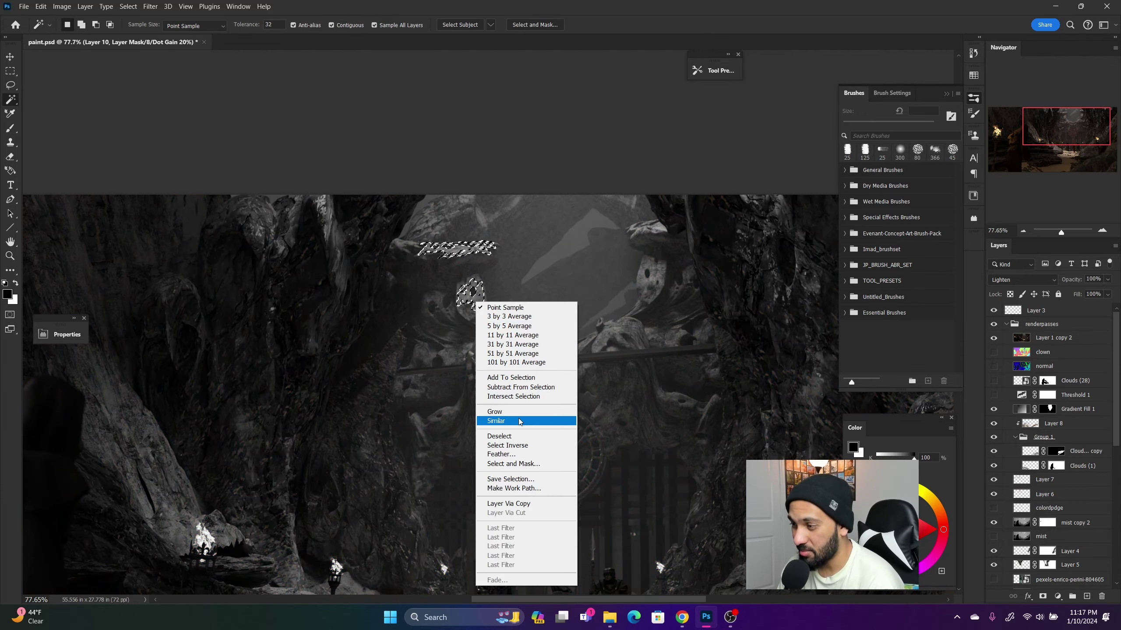
pyautogui.click(519, 421)
# - Subtract the stray foreground sand specks from the selection and fill the remaining light areas with black on a new layer
pyautogui.press('l')
pyautogui.scroll(-5, 528, 488)
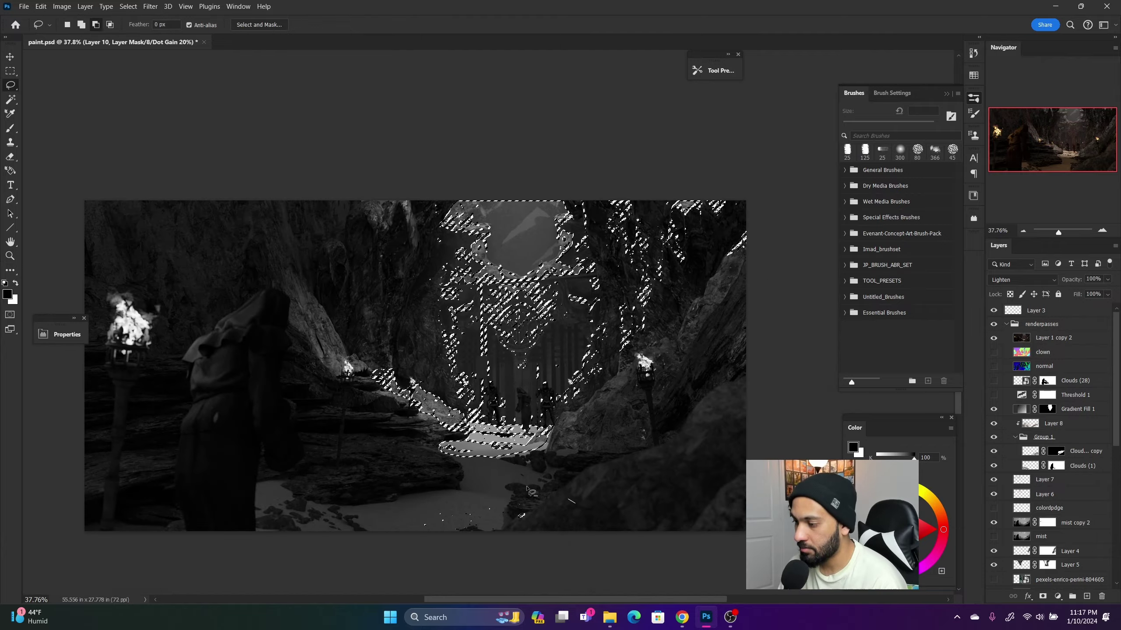
pyautogui.moveTo(527, 487)
pyautogui.mouseDown()
pyautogui.moveTo(619, 513)
pyautogui.moveTo(569, 501)
pyautogui.mouseUp()
pyautogui.moveTo(626, 471)
pyautogui.mouseDown()
pyautogui.moveTo(745, 261)
pyautogui.moveTo(427, 561)
pyautogui.moveTo(316, 527)
pyautogui.mouseUp()
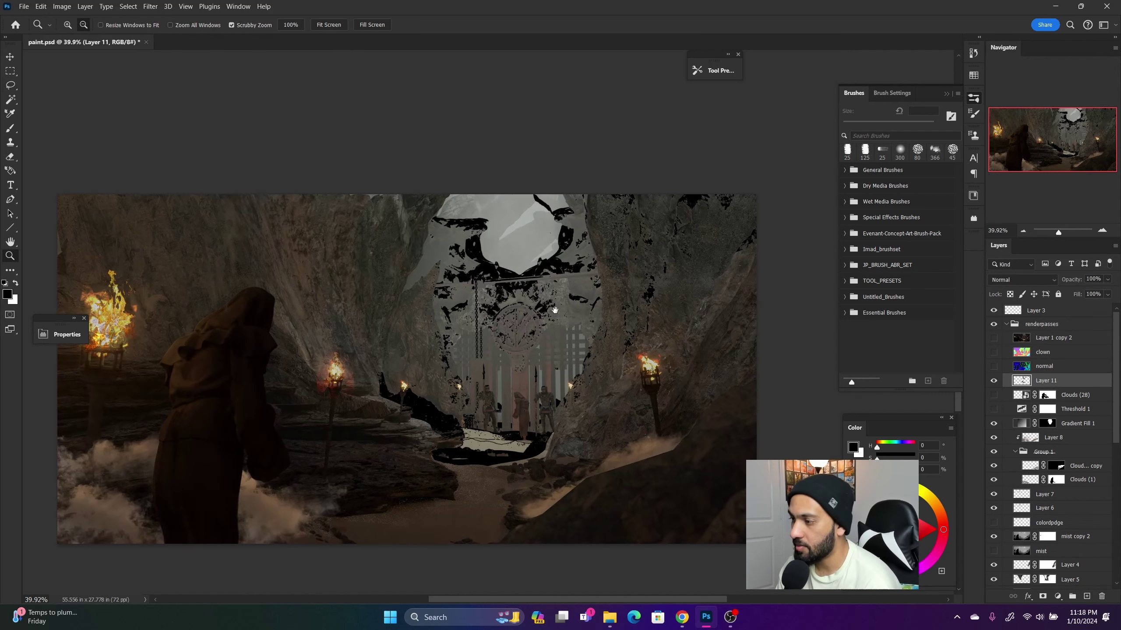
pyautogui.moveTo(555, 310); pyautogui.dragTo(559, 302)
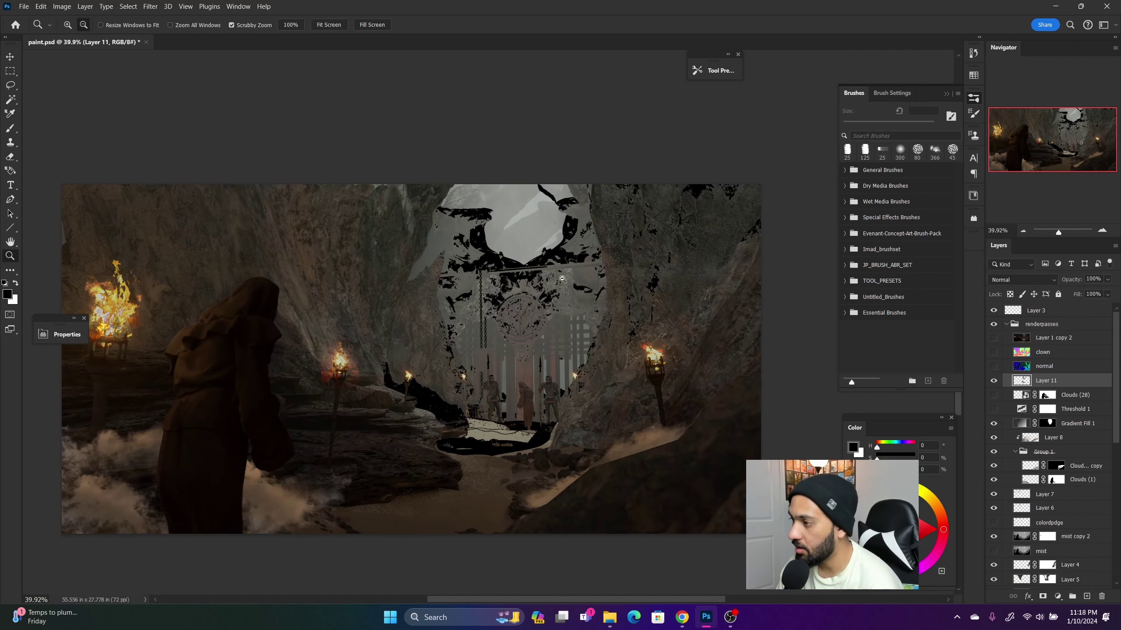
# - Hide Layer 11 and add a Curves adjustment layer that brightens the scene, with a point at input 91, output 208
pyautogui.click(994, 381)
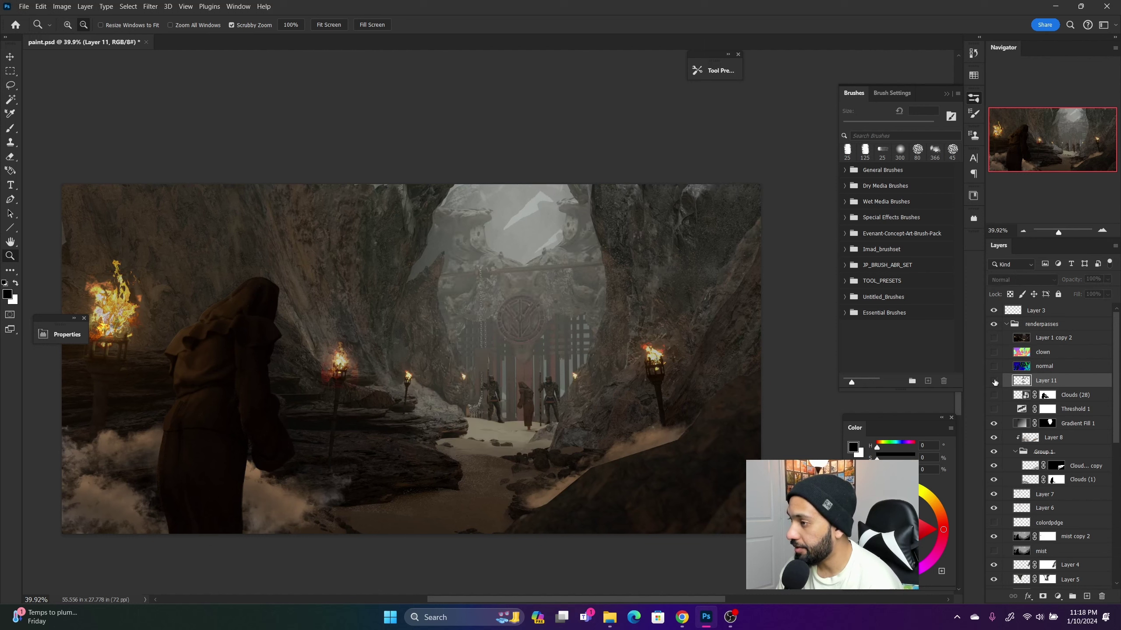
pyautogui.click(1056, 596)
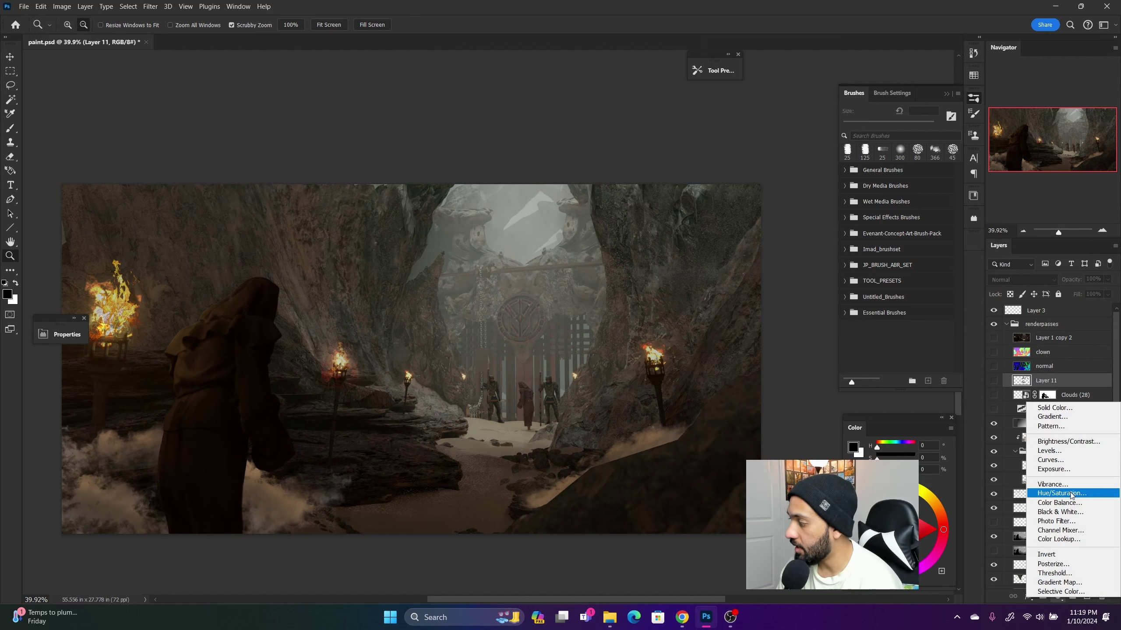
pyautogui.click(1073, 463)
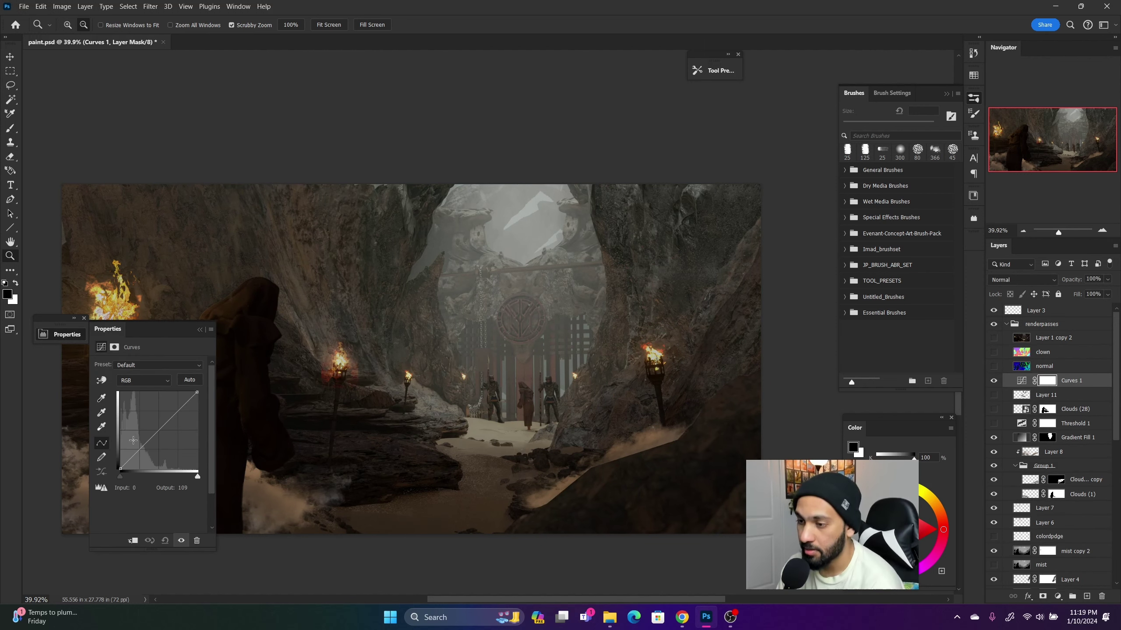
pyautogui.moveTo(154, 434); pyautogui.dragTo(148, 406)
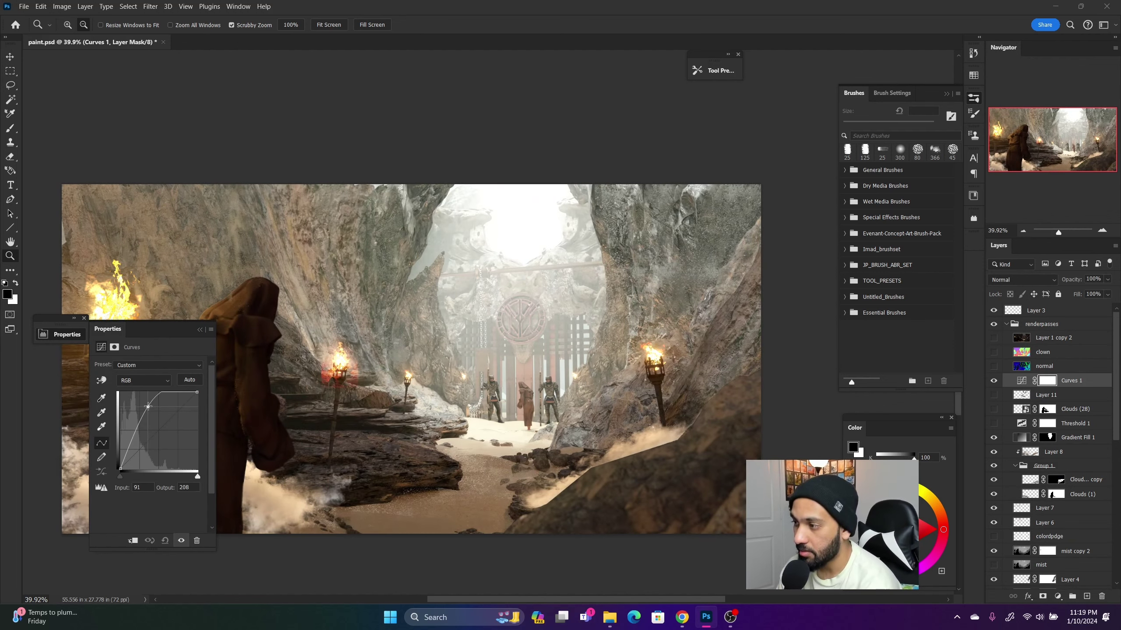
# - Load the Layer 11 shape as a selection, invert it and fill the Curves 1 mask with black there to limit the brightening
pyautogui.click(993, 395)
pyautogui.keyDown('ctrl'); pyautogui.click(1024, 396); pyautogui.keyUp('ctrl')
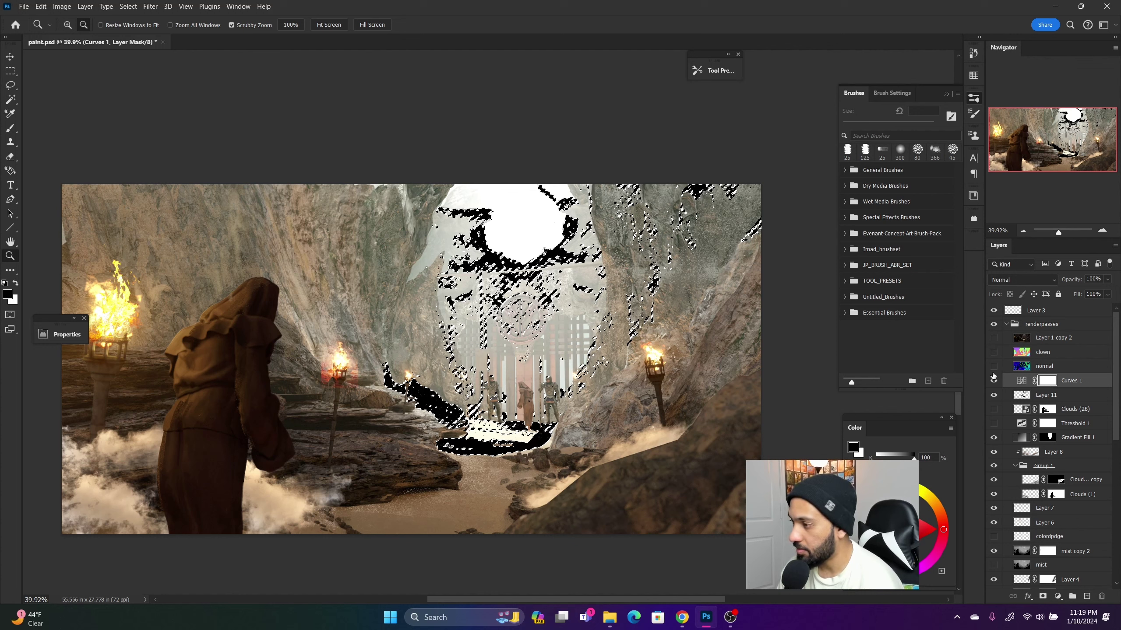
pyautogui.click(993, 396)
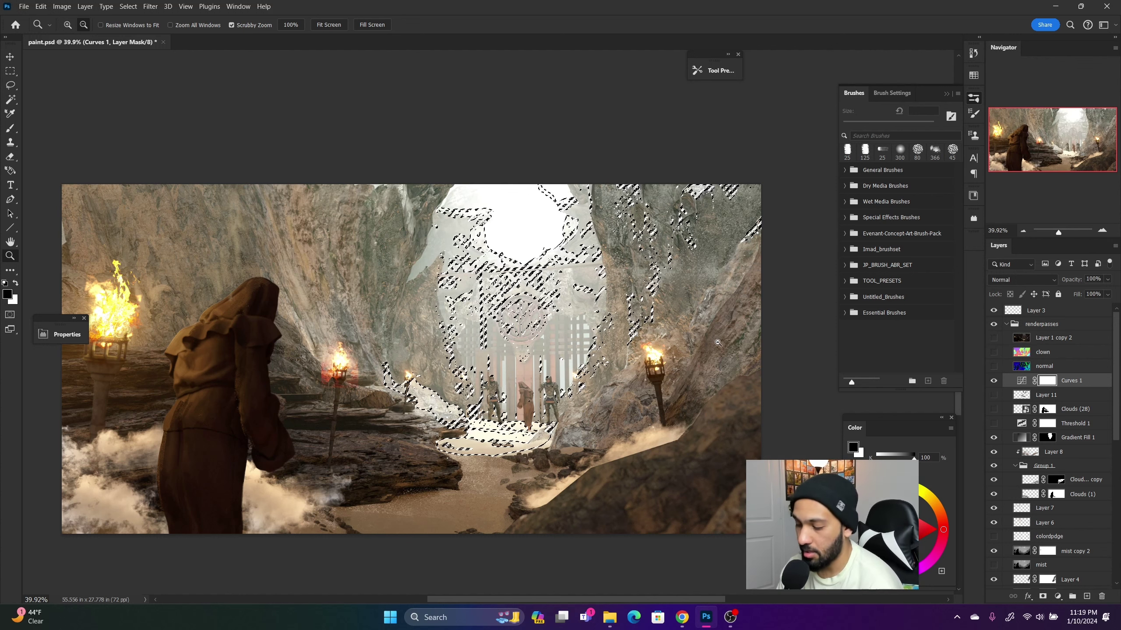
pyautogui.hotkey('ctrl', 'shift', 'i')
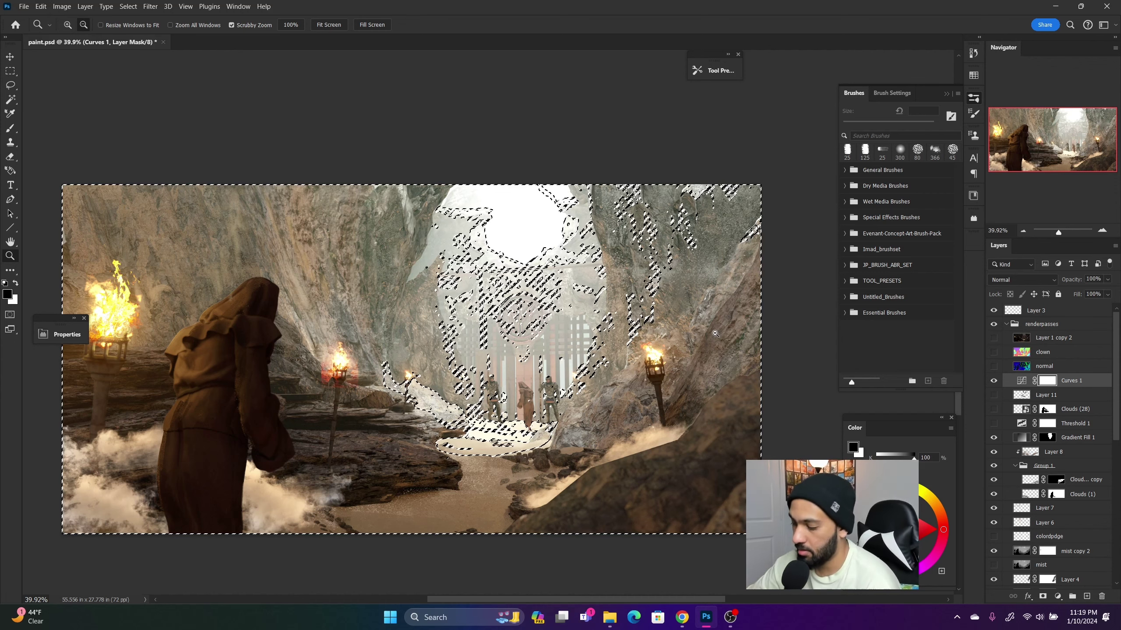
pyautogui.hotkey('alt', 'BackSpace')
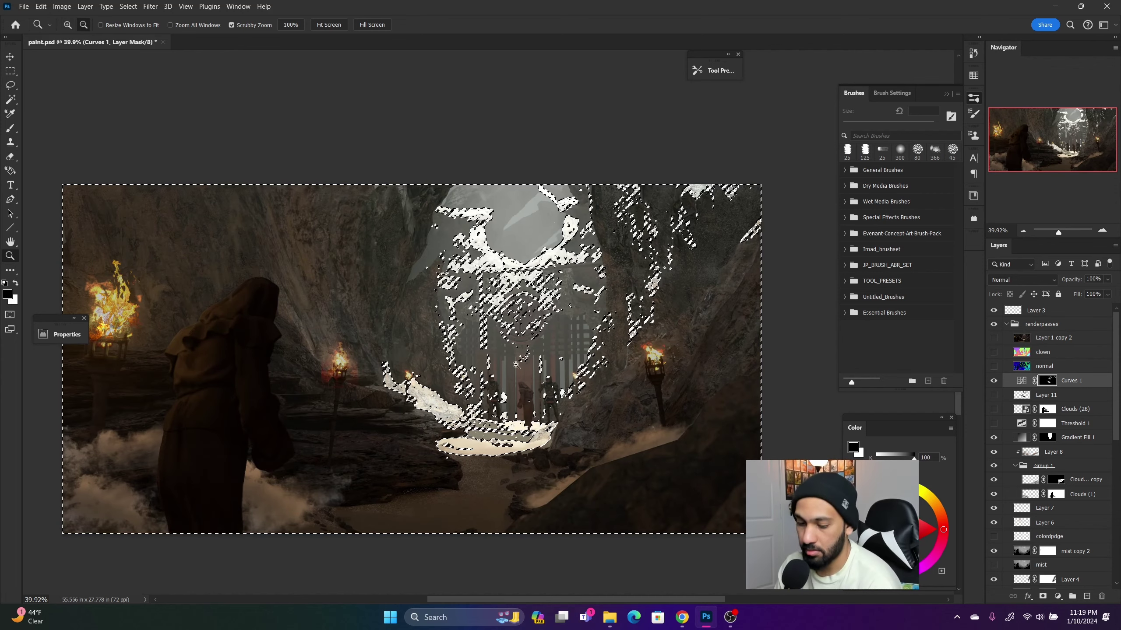
pyautogui.hotkey('ctrl', 'd')
# - Set the Curves 1 layer's blending mode to Overlay and its opacity to 51%
pyautogui.moveTo(547, 345)
pyautogui.mouseDown()
pyautogui.moveTo(507, 346)
pyautogui.moveTo(555, 358)
pyautogui.mouseUp()
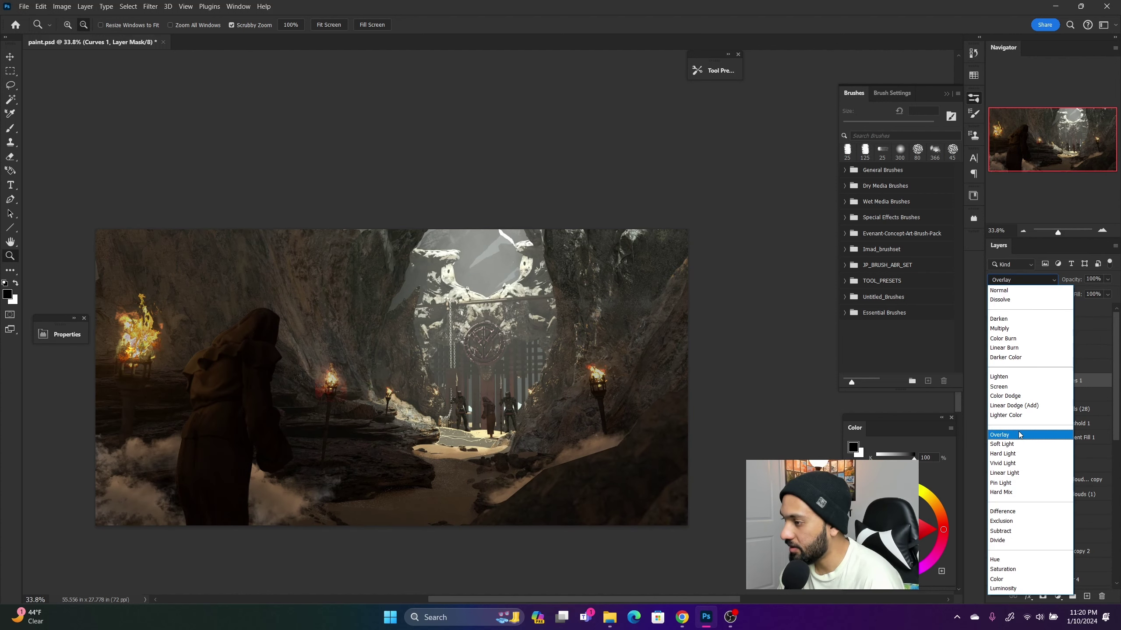
pyautogui.click(1018, 432)
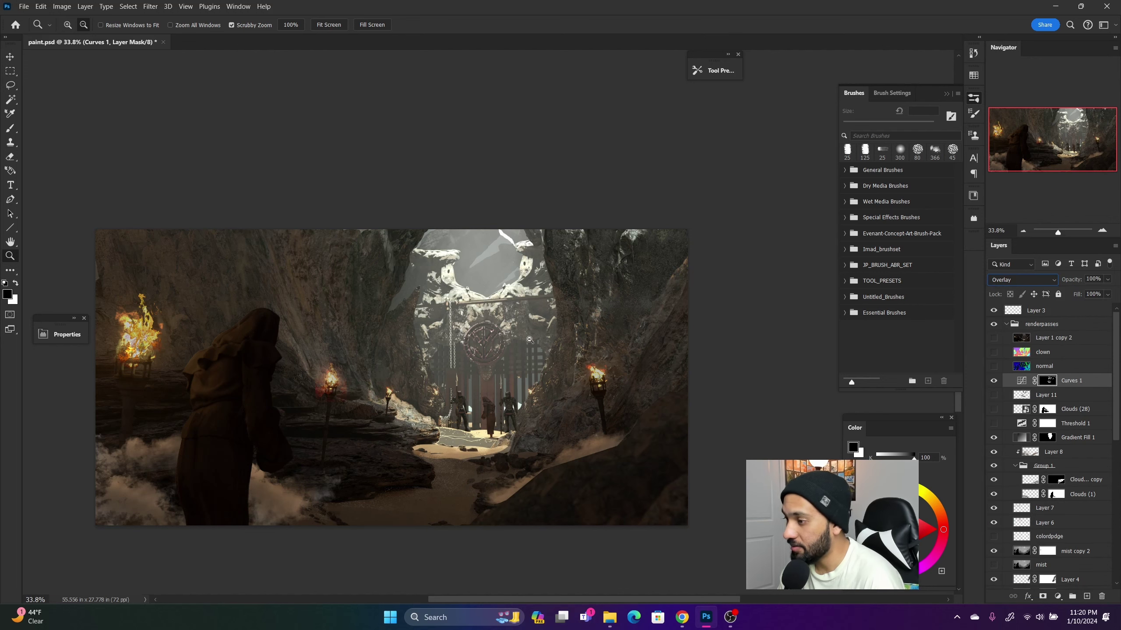
pyautogui.moveTo(539, 351)
pyautogui.mouseDown()
pyautogui.moveTo(517, 352)
pyautogui.moveTo(552, 352)
pyautogui.mouseUp()
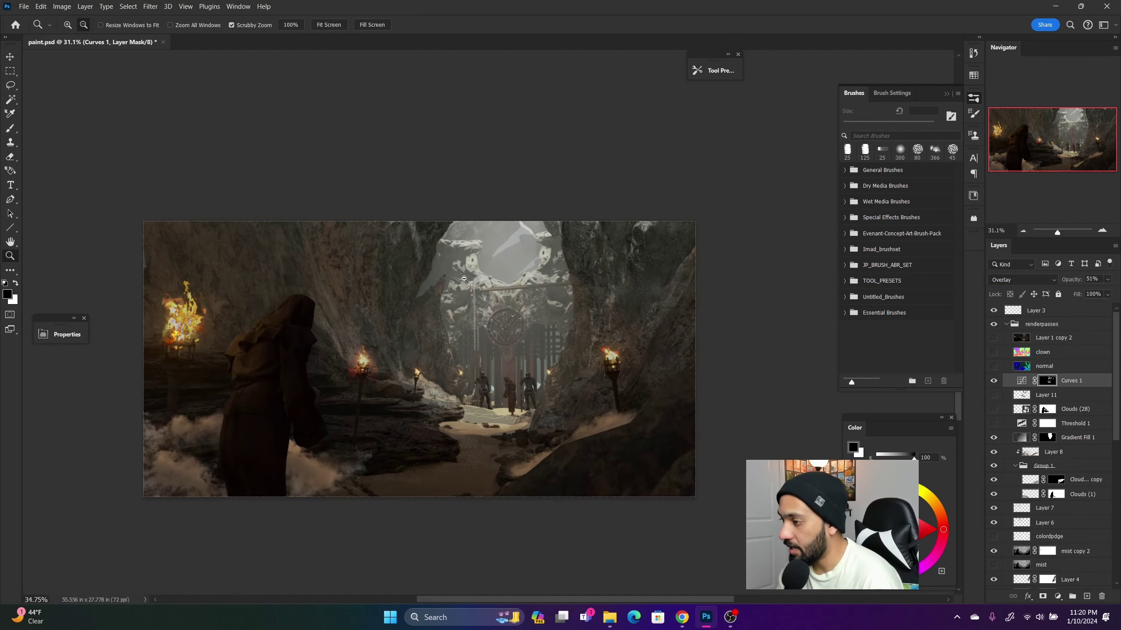
# - Refine the Curves 1 mask, painting white over the sand before the gate at 100 px and black on the rock carvings at 35 px
pyautogui.moveTo(464, 278); pyautogui.dragTo(531, 286)
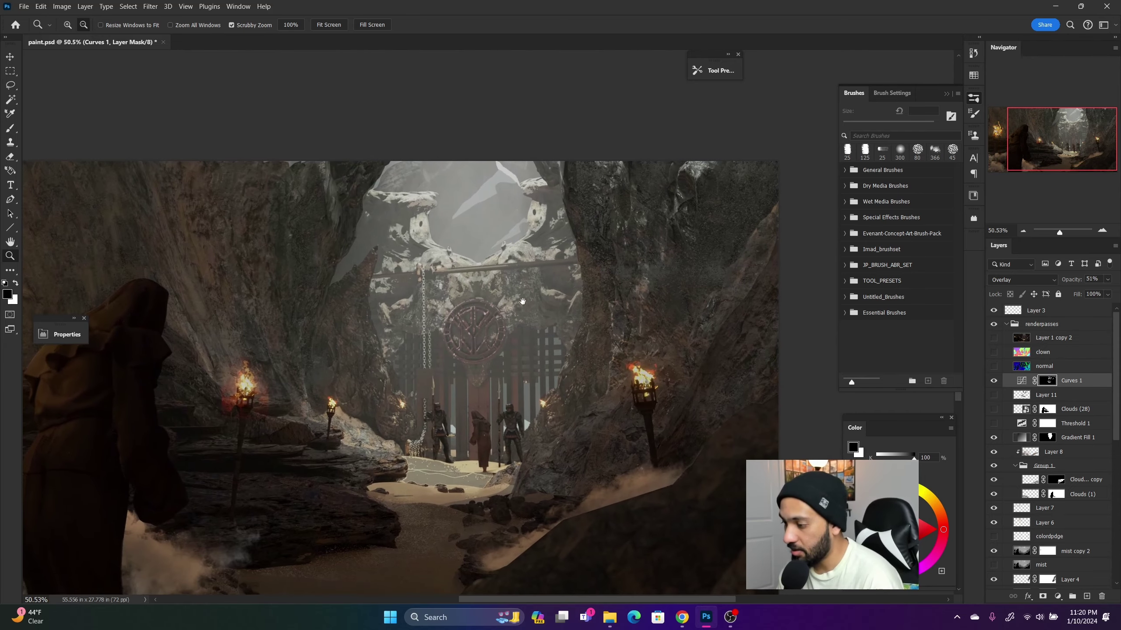
pyautogui.press('b')
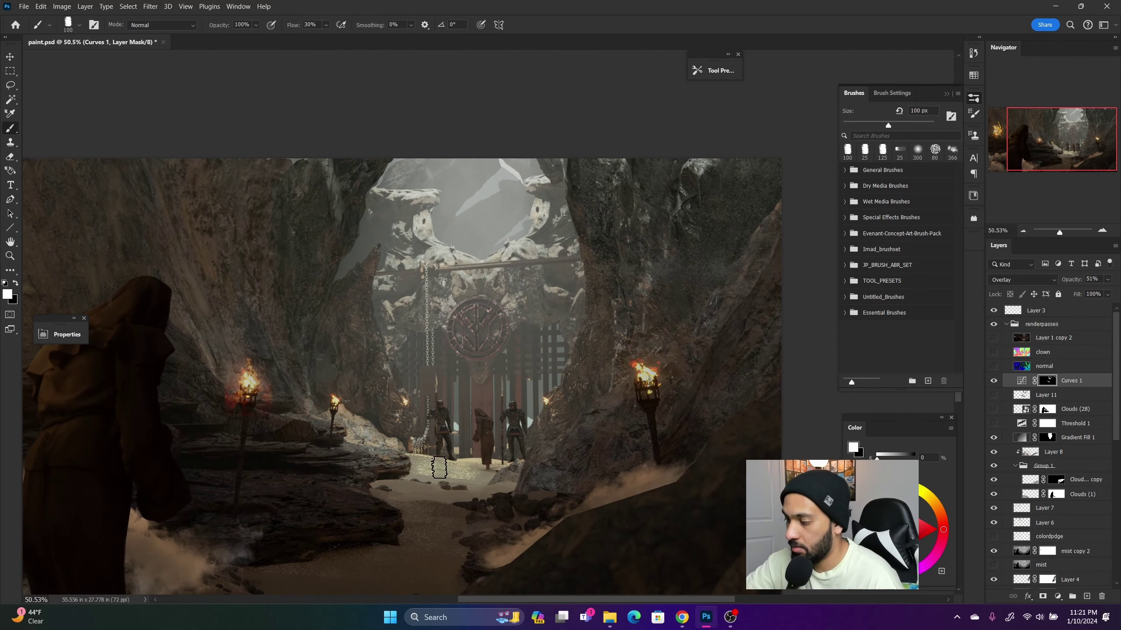
pyautogui.moveTo(439, 468); pyautogui.dragTo(475, 475)
pyautogui.moveTo(405, 242); pyautogui.dragTo(409, 210)
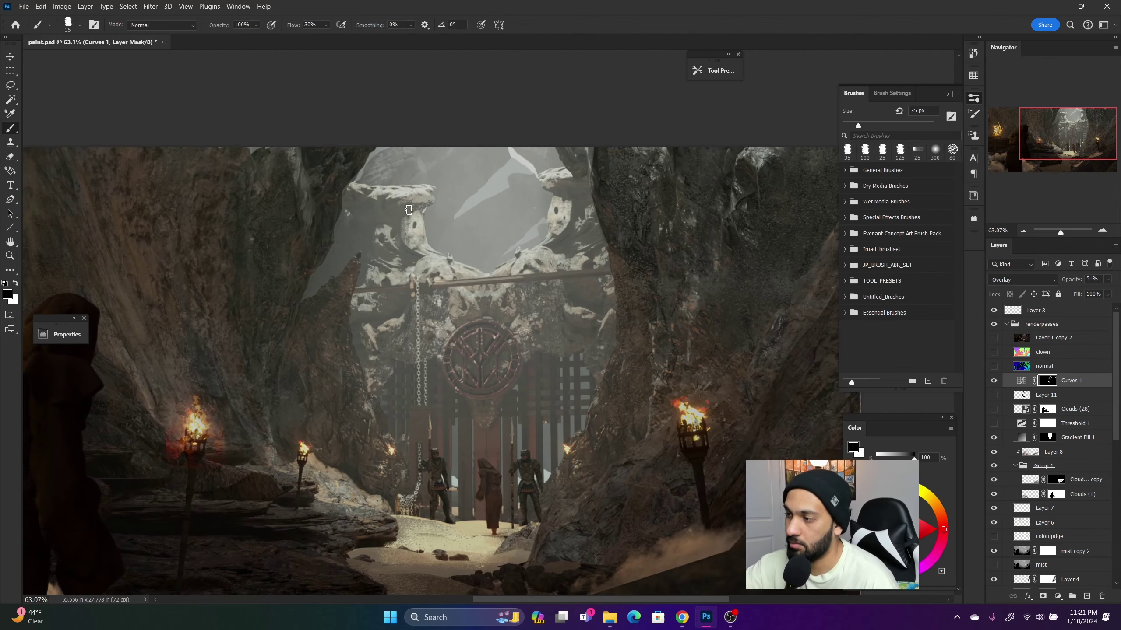
pyautogui.press('x')
pyautogui.press('x')
pyautogui.scroll(1, 564, 183)
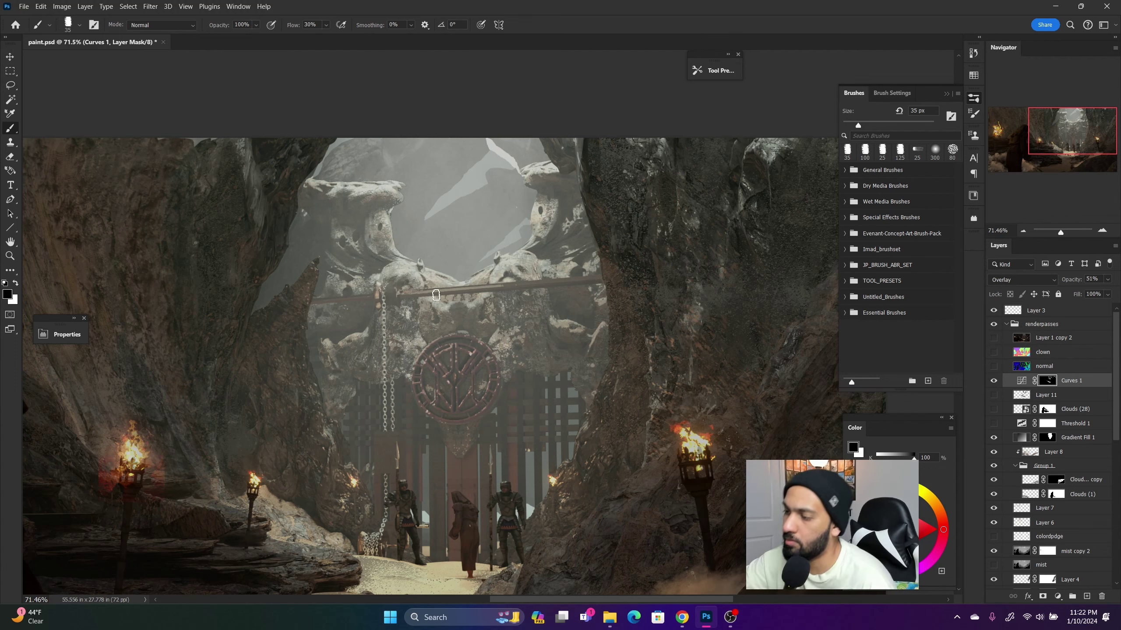
# - Compare the whole scene with and without the Curves 1 adjustment
pyautogui.press('z')
pyautogui.keyDown('alt'); pyautogui.click(528, 358); pyautogui.keyUp('alt')
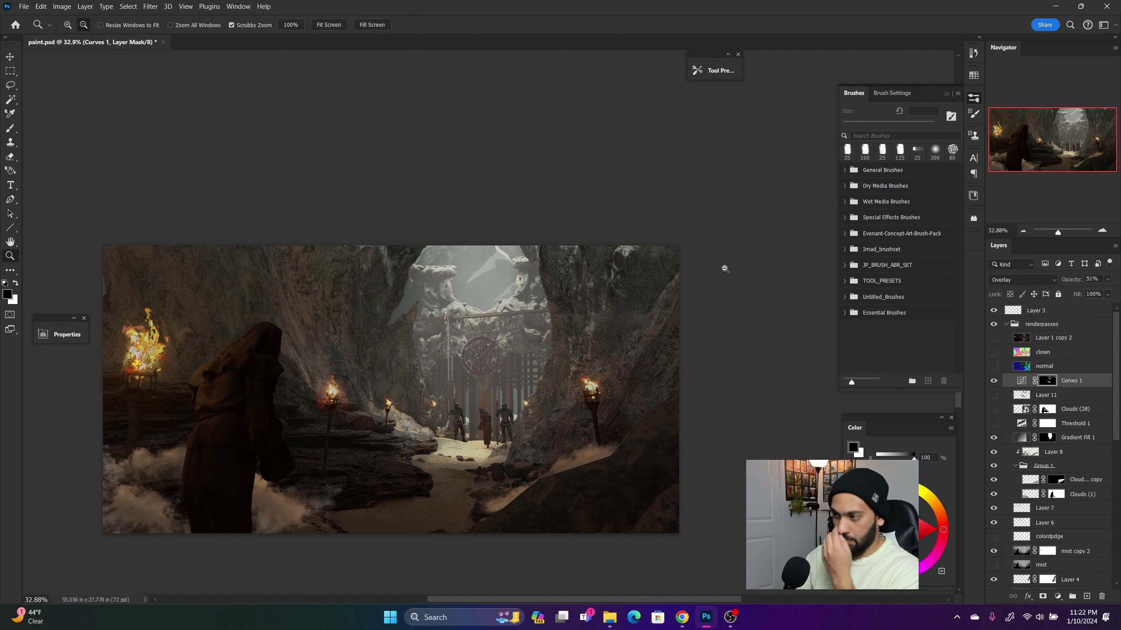
pyautogui.click(992, 381)
pyautogui.click(991, 380)
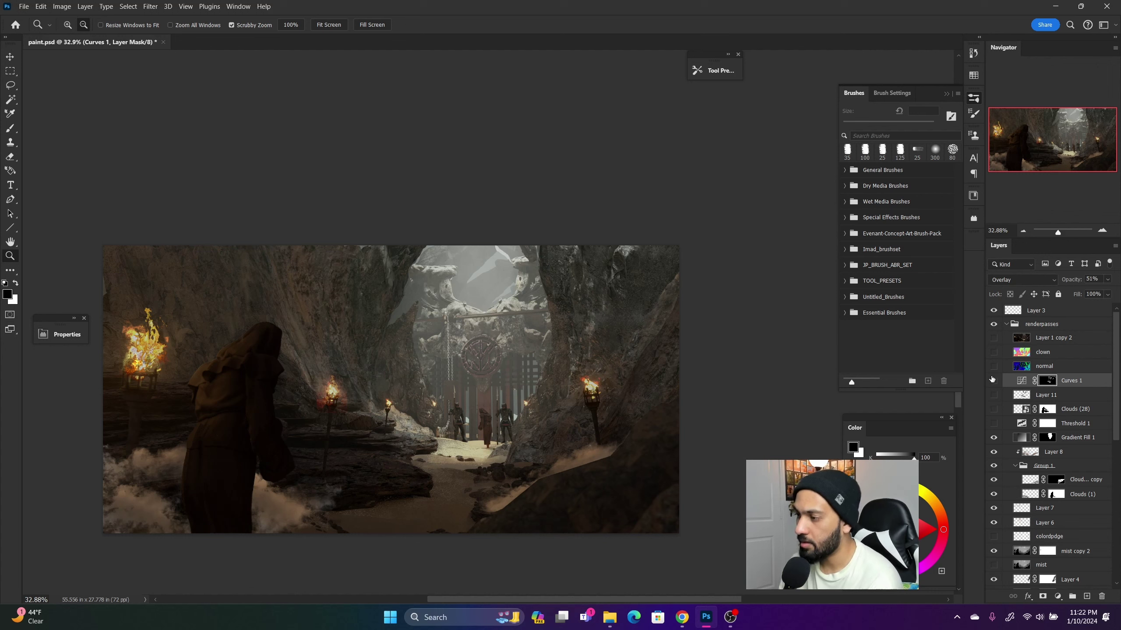
pyautogui.click(991, 380)
pyautogui.click(993, 380)
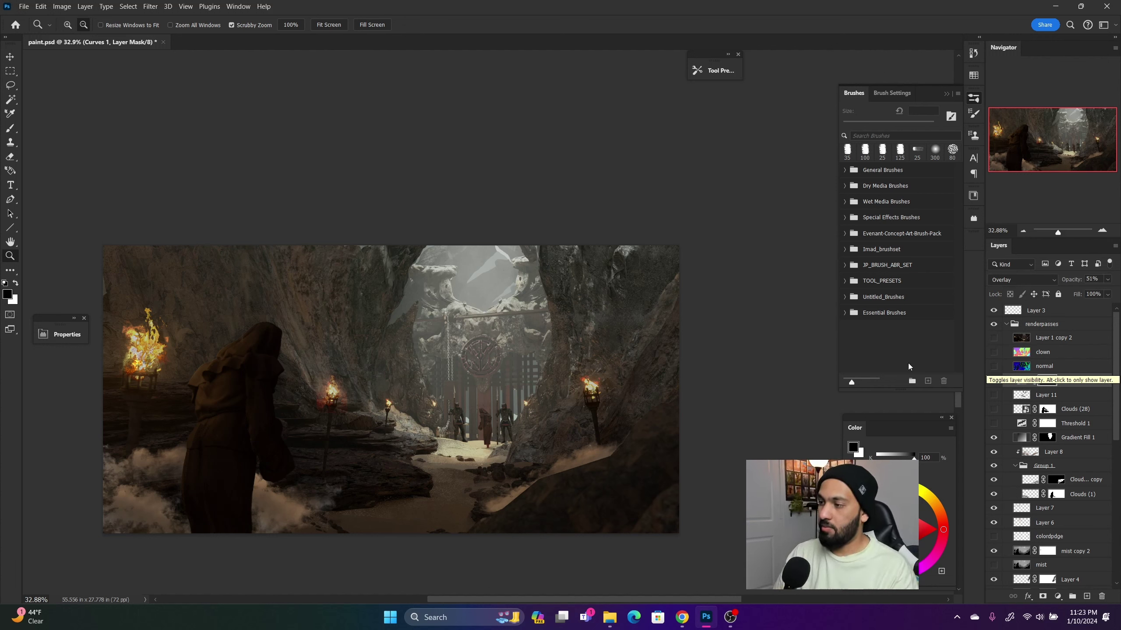
# - Judge the Curves 1 brightening at several magnifications by hiding and showing the adjustment
pyautogui.click(994, 382)
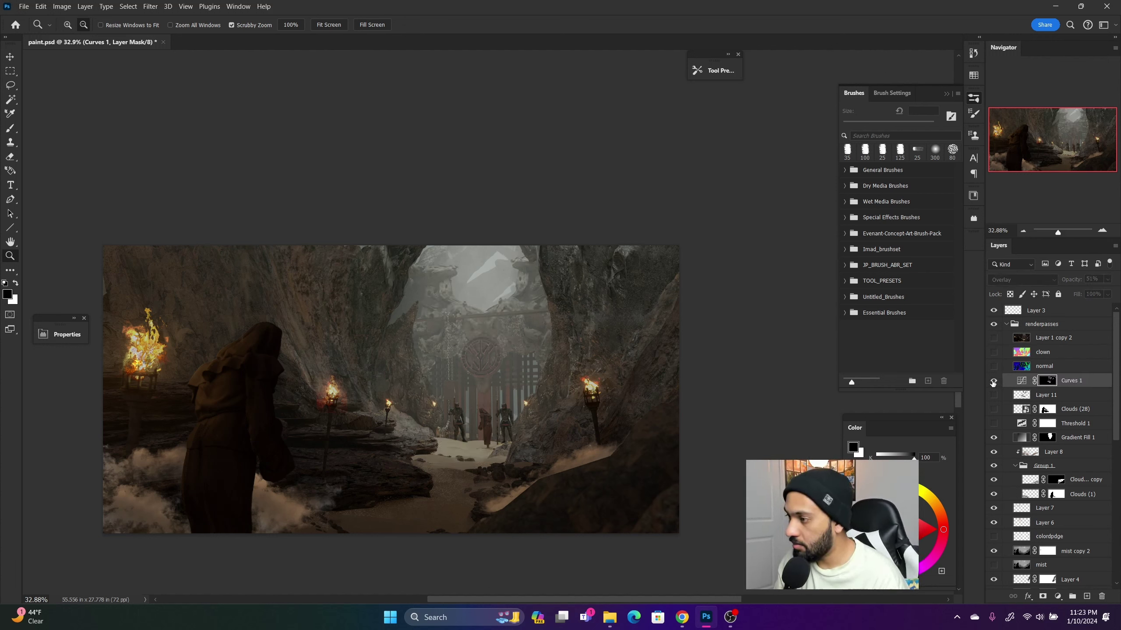
pyautogui.click(993, 381)
pyautogui.click(993, 381)
pyautogui.click(993, 381)
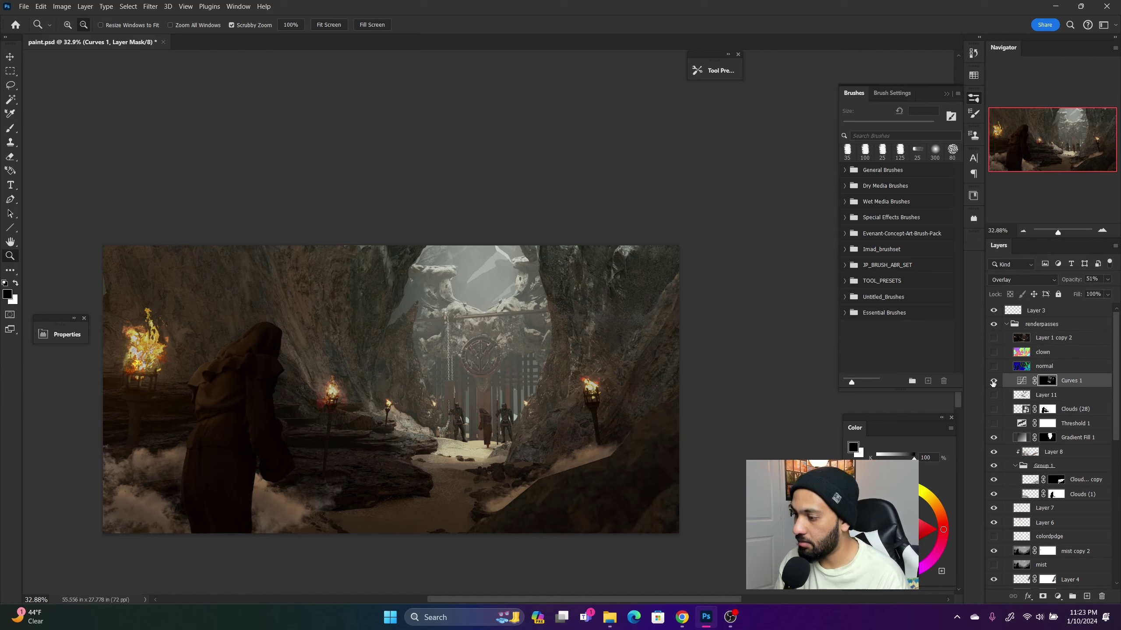
pyautogui.moveTo(519, 378); pyautogui.dragTo(479, 345)
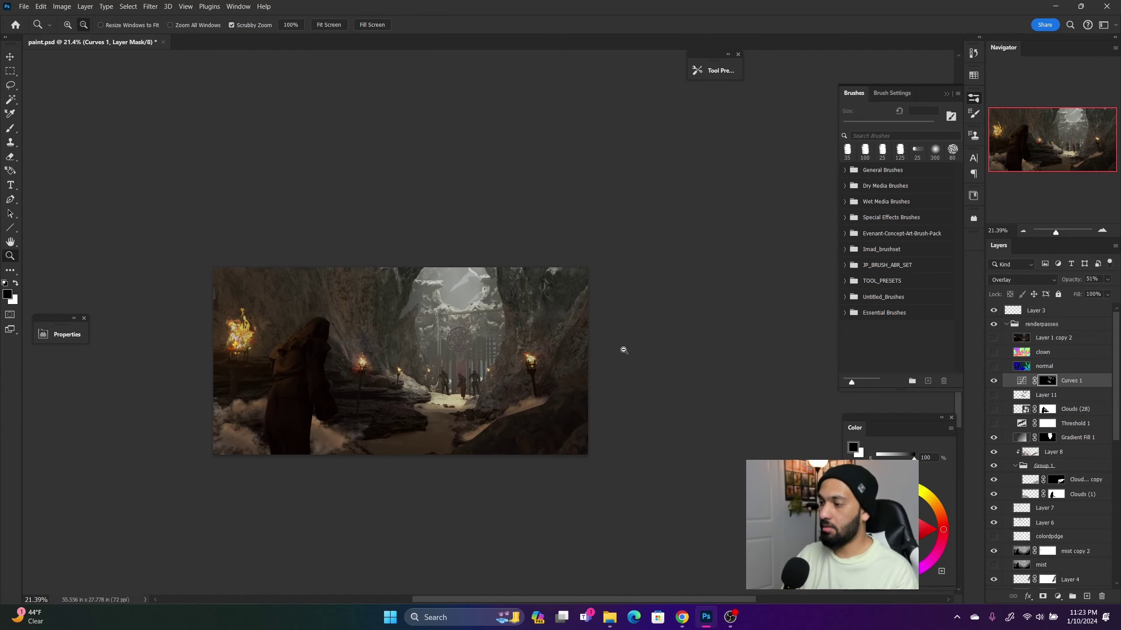
pyautogui.click(994, 380)
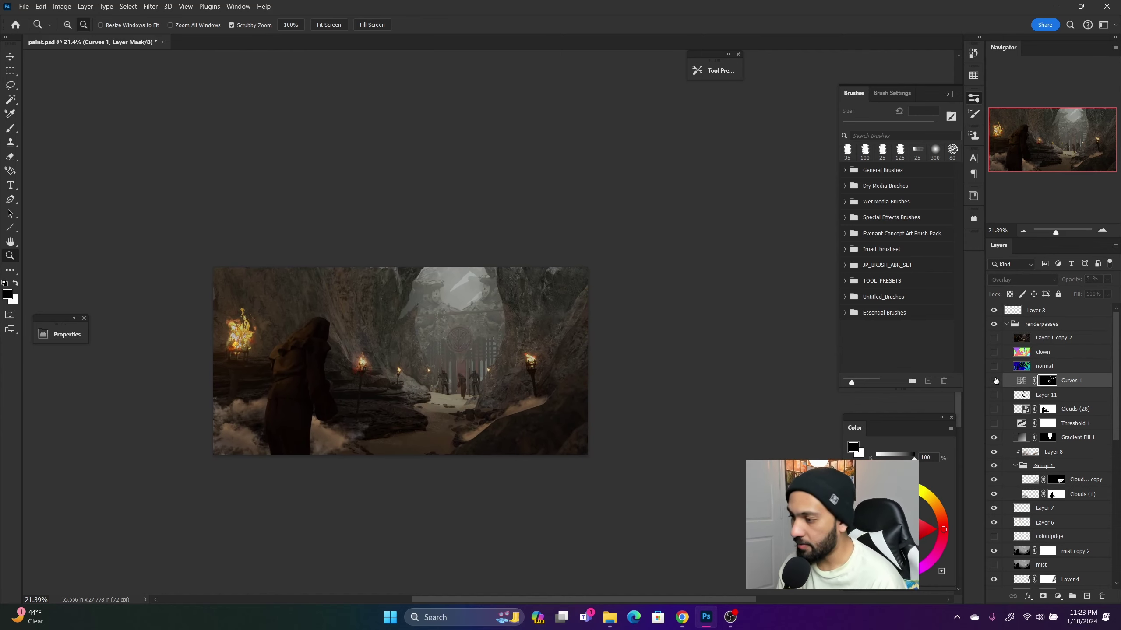
pyautogui.click(994, 381)
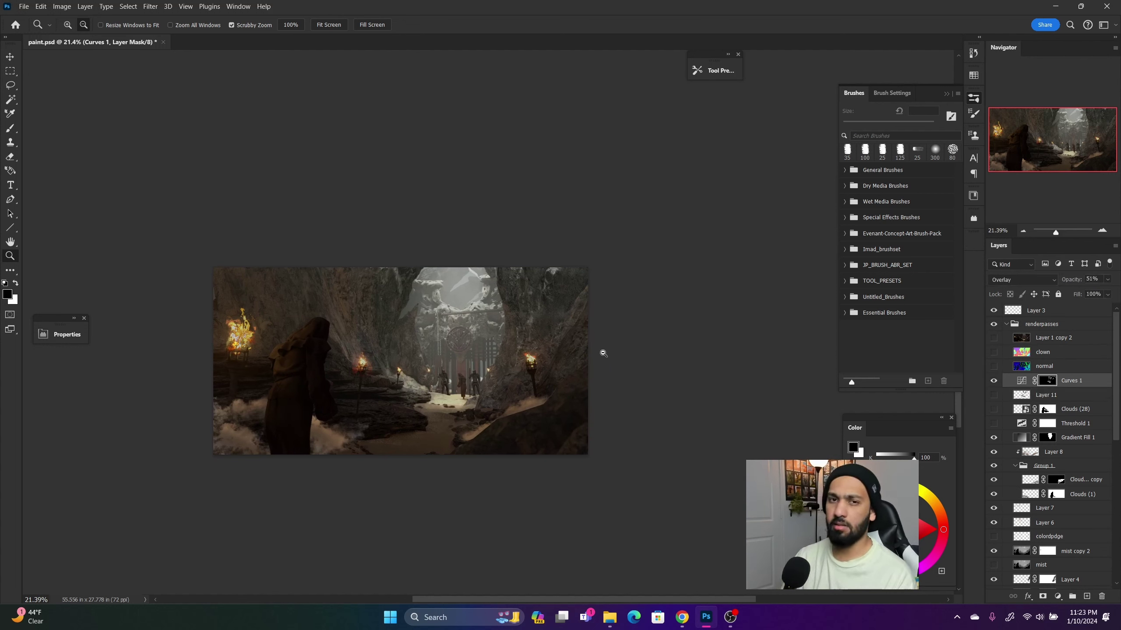
pyautogui.moveTo(603, 353)
pyautogui.mouseDown()
pyautogui.moveTo(578, 353)
pyautogui.moveTo(583, 371)
pyautogui.mouseUp()
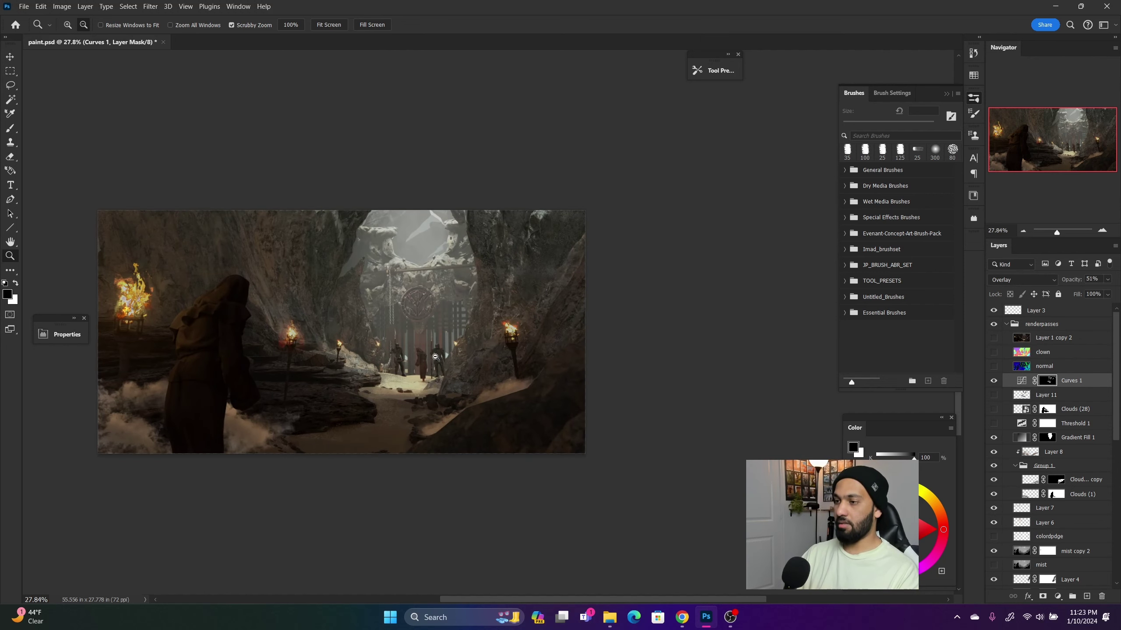
pyautogui.moveTo(435, 357); pyautogui.dragTo(446, 360)
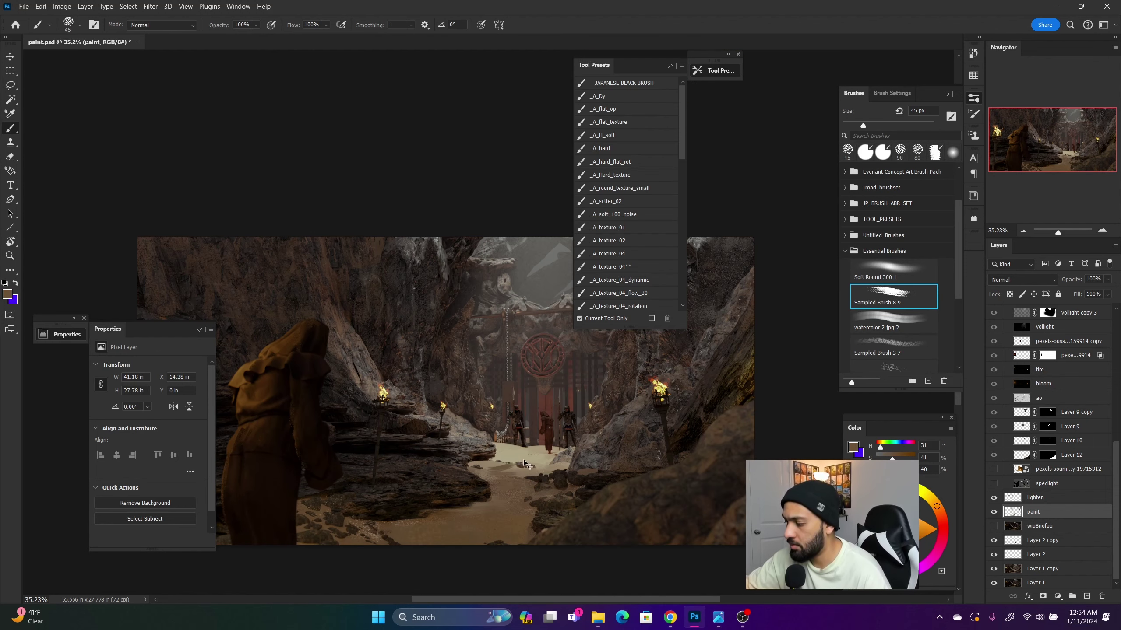
# - Paint sampled dark brown tones along the sandy path on the paint layer with the 45 px textured brush
pyautogui.keyDown('alt'); pyautogui.click(495, 474); pyautogui.keyUp('alt')
pyautogui.moveTo(488, 472)
pyautogui.mouseDown()
pyautogui.moveTo(541, 485)
pyautogui.moveTo(518, 477)
pyautogui.mouseUp()
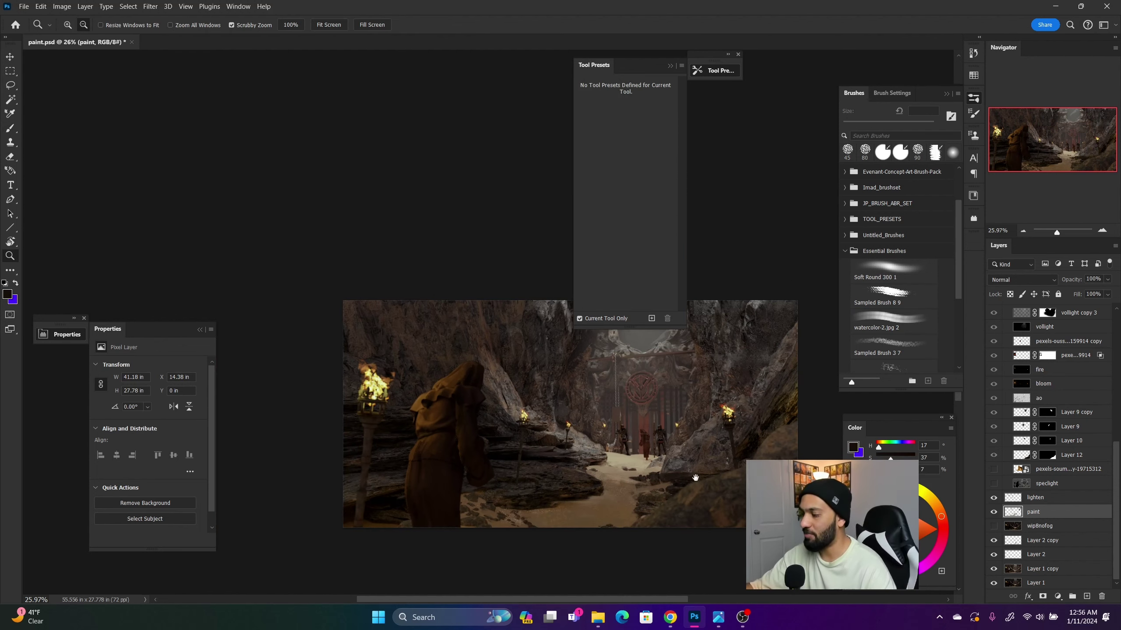
pyautogui.moveTo(695, 477); pyautogui.dragTo(611, 469)
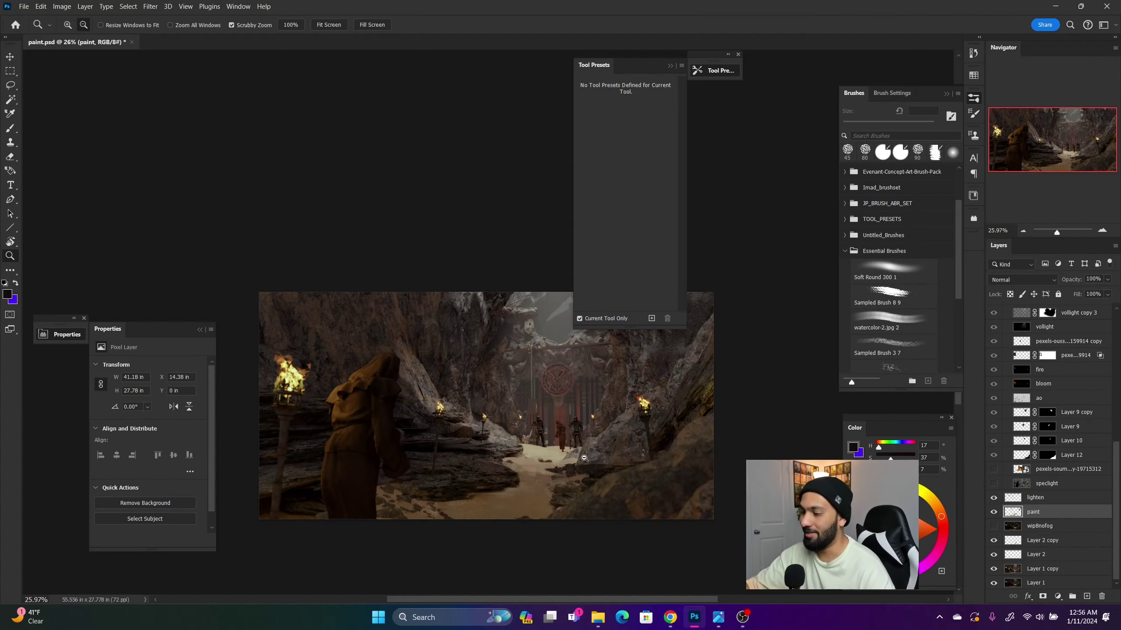
pyautogui.moveTo(629, 451); pyautogui.dragTo(662, 456)
pyautogui.moveTo(1116, 455); pyautogui.dragTo(1116, 325)
pyautogui.click(994, 323)
pyautogui.moveTo(658, 448)
pyautogui.mouseDown()
pyautogui.moveTo(631, 447)
pyautogui.moveTo(638, 435)
pyautogui.moveTo(639, 444)
pyautogui.mouseUp()
# - Paint dark brown rock texture on the cave wall above the foreground torch and hooded figure at 45 px on the paint layer
pyautogui.moveTo(304, 396); pyautogui.dragTo(440, 390)
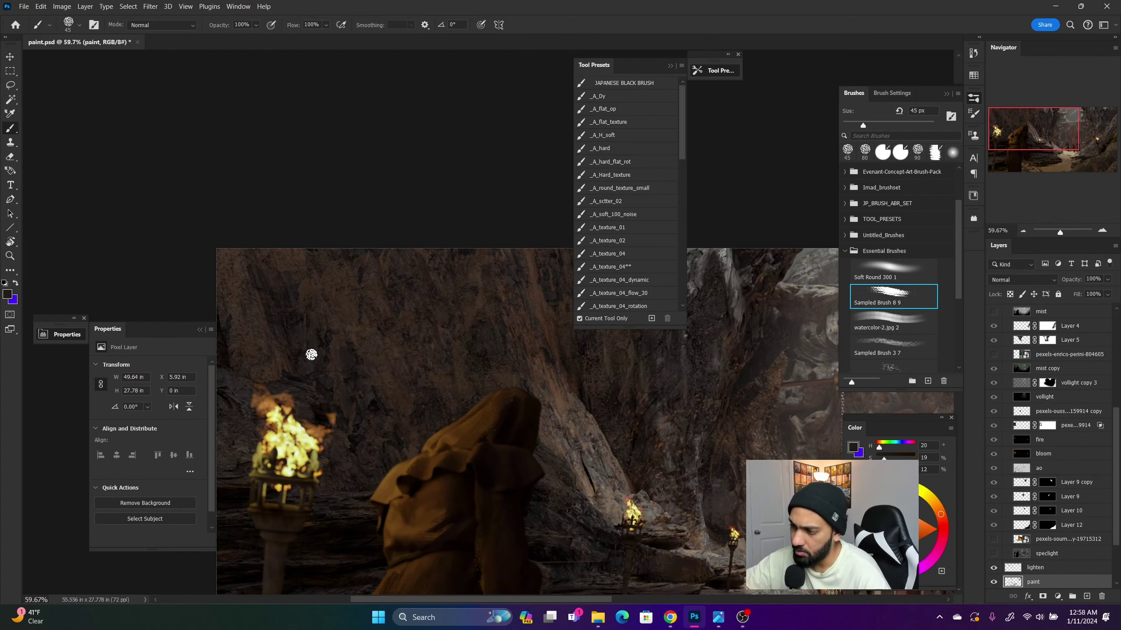
pyautogui.press('z')
pyautogui.scroll(-3, 400, 325)
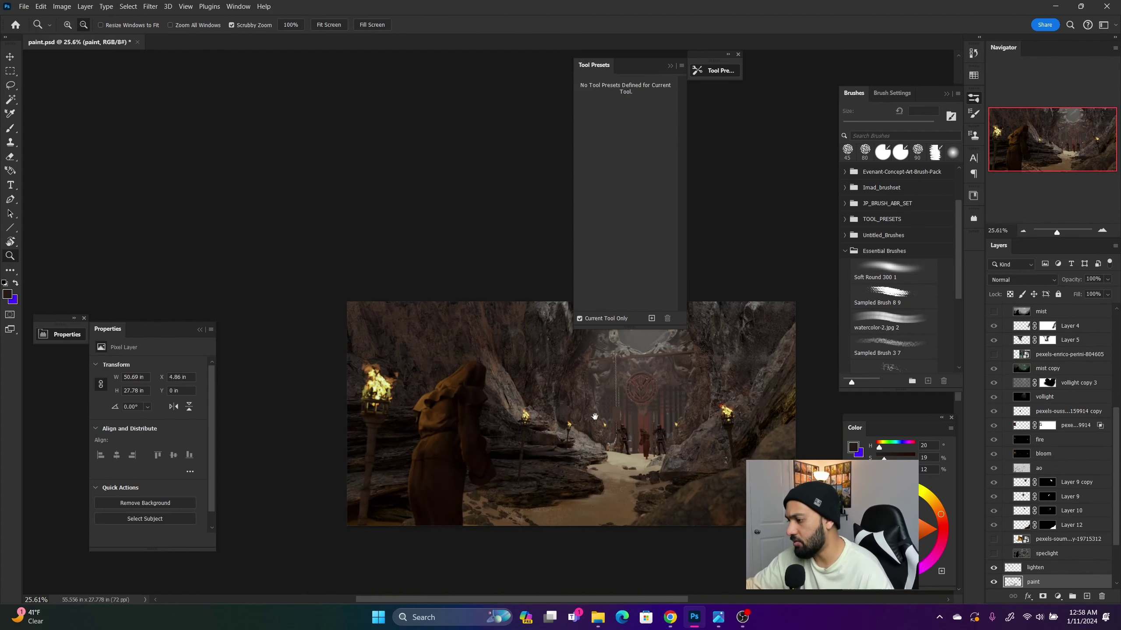
pyautogui.moveTo(595, 417); pyautogui.dragTo(509, 405)
pyautogui.moveTo(558, 431); pyautogui.dragTo(511, 431)
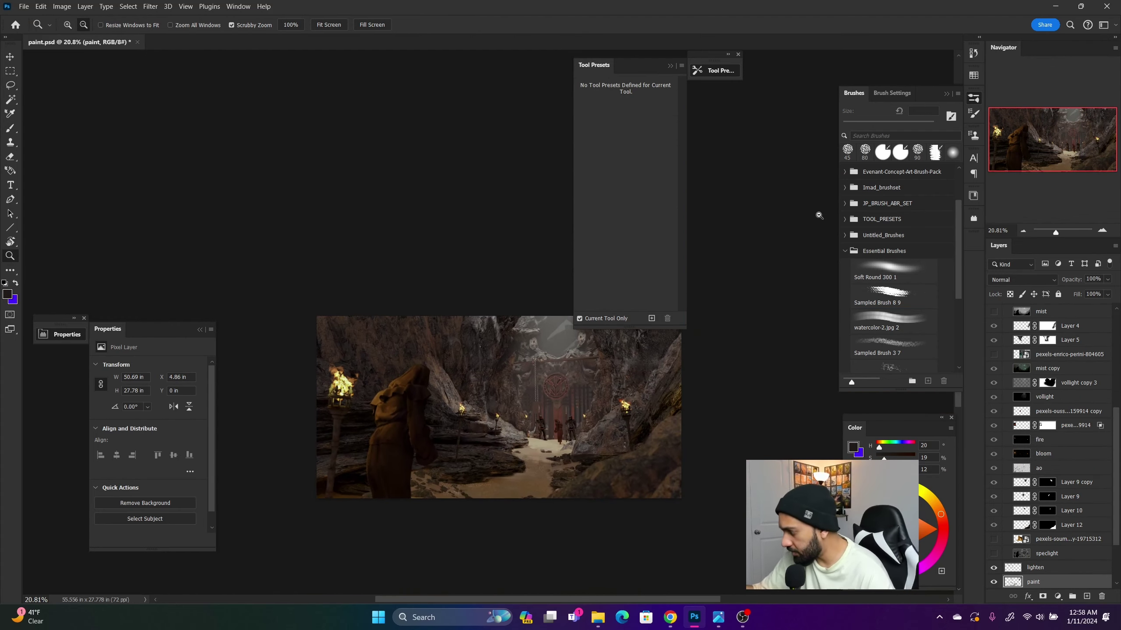
# - Compare the whole scene with and without the paint layer
pyautogui.click(993, 581)
pyautogui.click(994, 581)
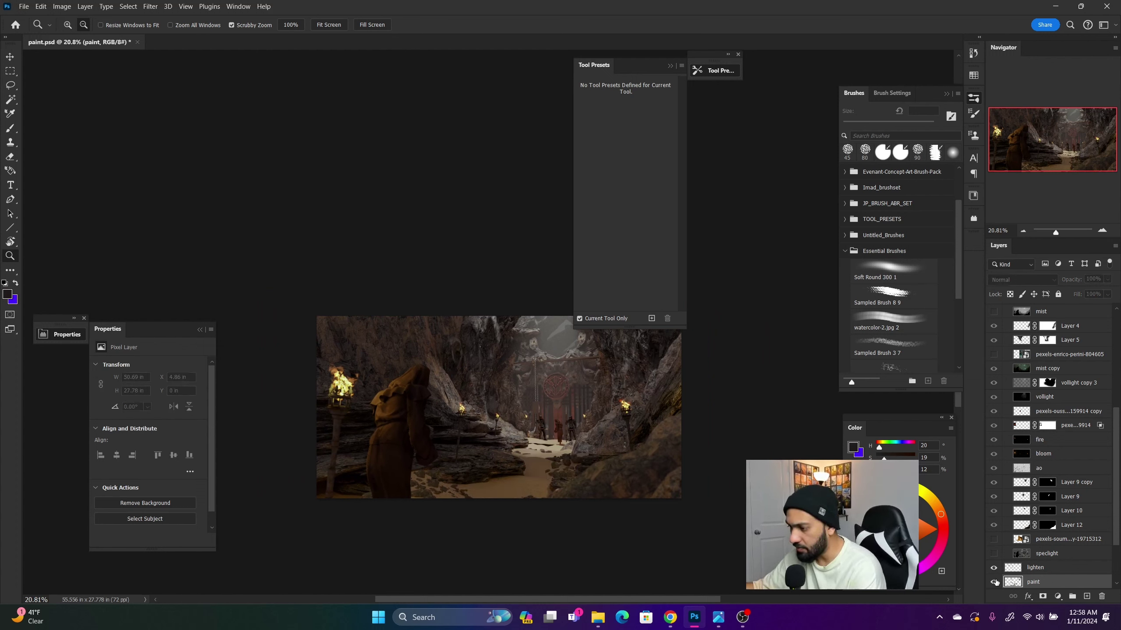
pyautogui.click(994, 582)
pyautogui.click(993, 582)
pyautogui.click(993, 582)
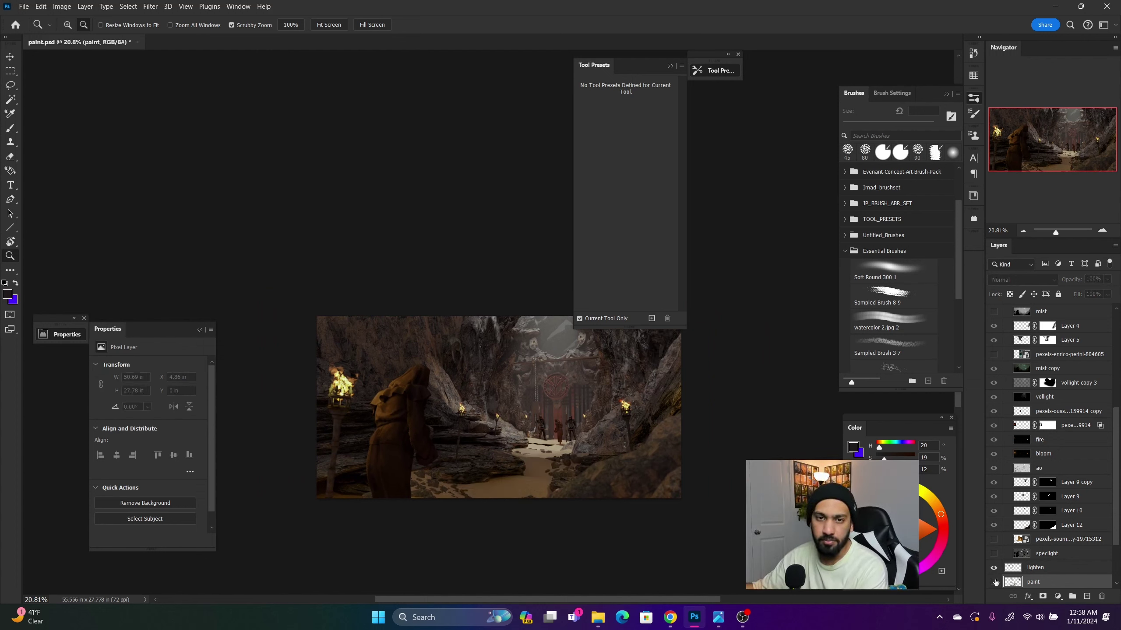
pyautogui.click(993, 581)
pyautogui.click(993, 581)
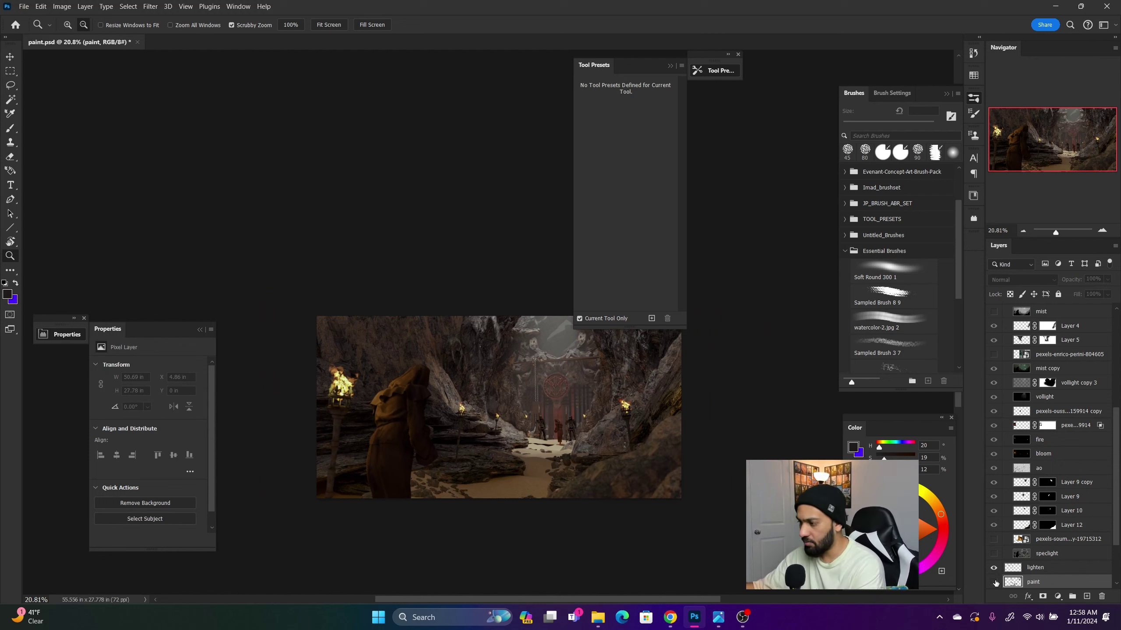
pyautogui.click(993, 582)
pyautogui.click(993, 581)
pyautogui.click(993, 582)
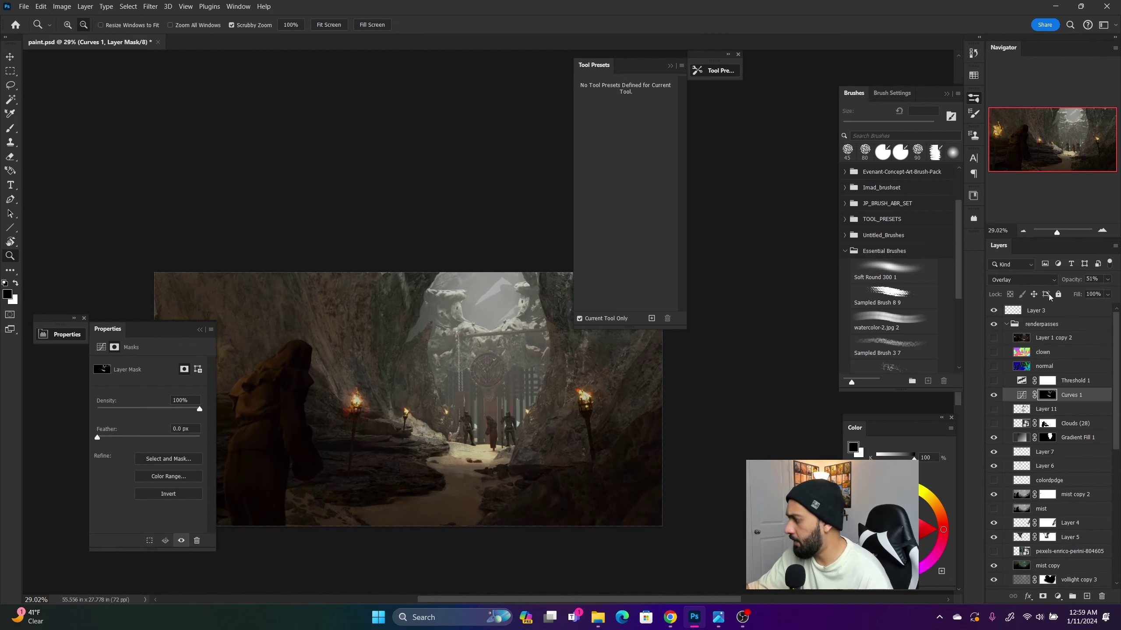
# - Paint sampled light grey stone details on the carvings above the gate on Layer 3 with Sampled Brush 8 9 at 7 px
pyautogui.click(1058, 311)
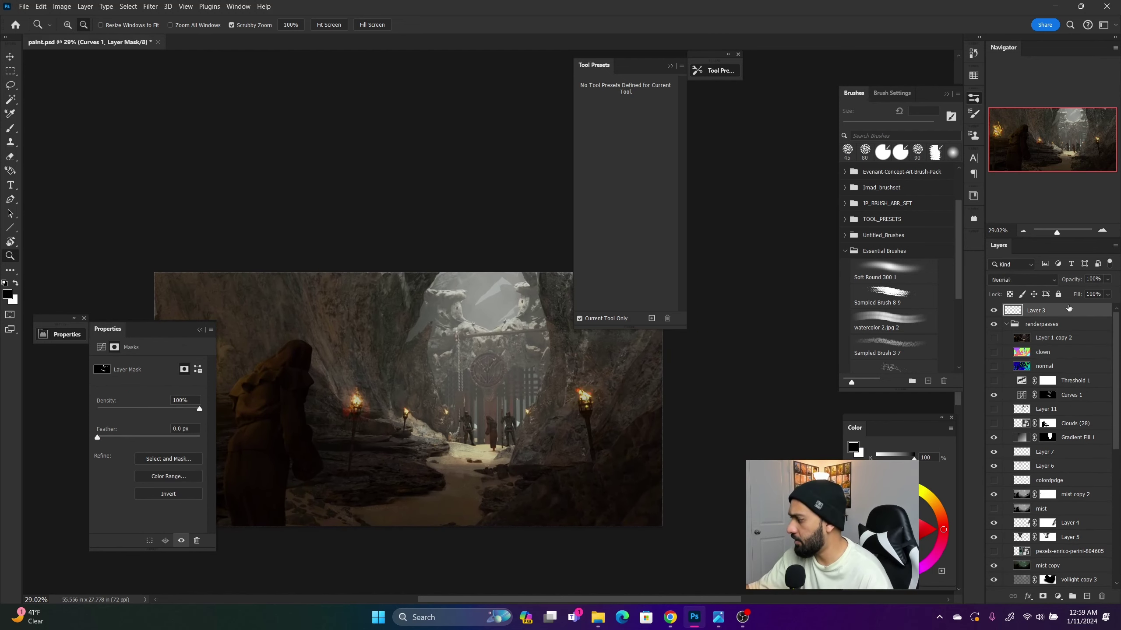
pyautogui.moveTo(480, 380); pyautogui.dragTo(520, 381)
pyautogui.moveTo(492, 391); pyautogui.dragTo(493, 441)
pyautogui.moveTo(456, 283); pyautogui.dragTo(451, 309)
pyautogui.press('b')
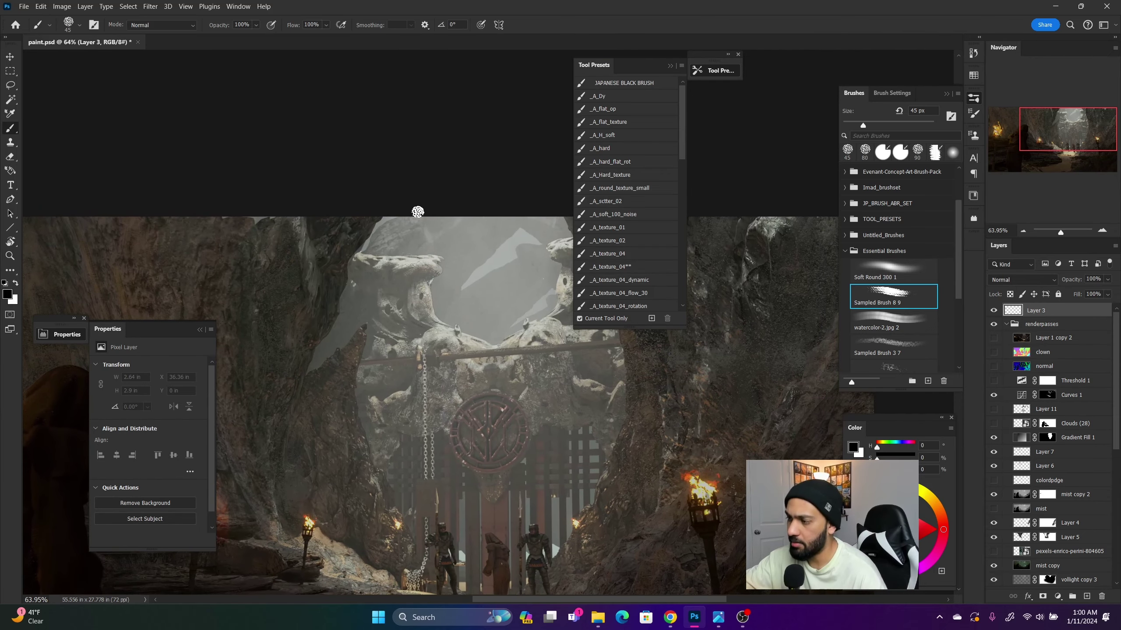
pyautogui.press('[')
pyautogui.press('[')
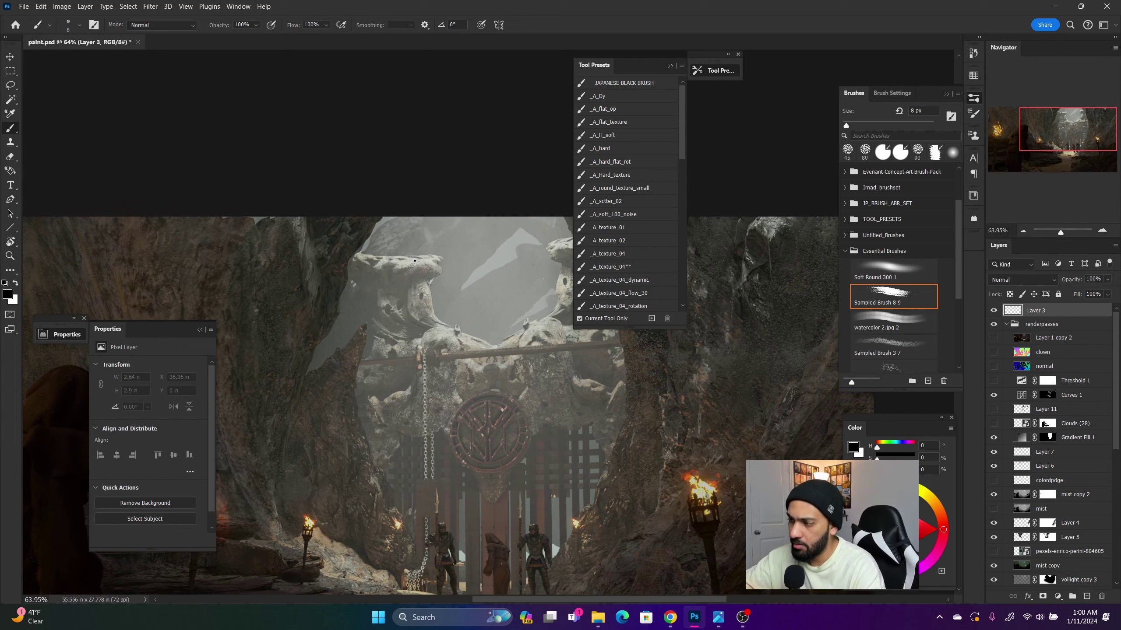
pyautogui.press('[')
pyautogui.keyDown('alt'); pyautogui.click(436, 314); pyautogui.keyUp('alt')
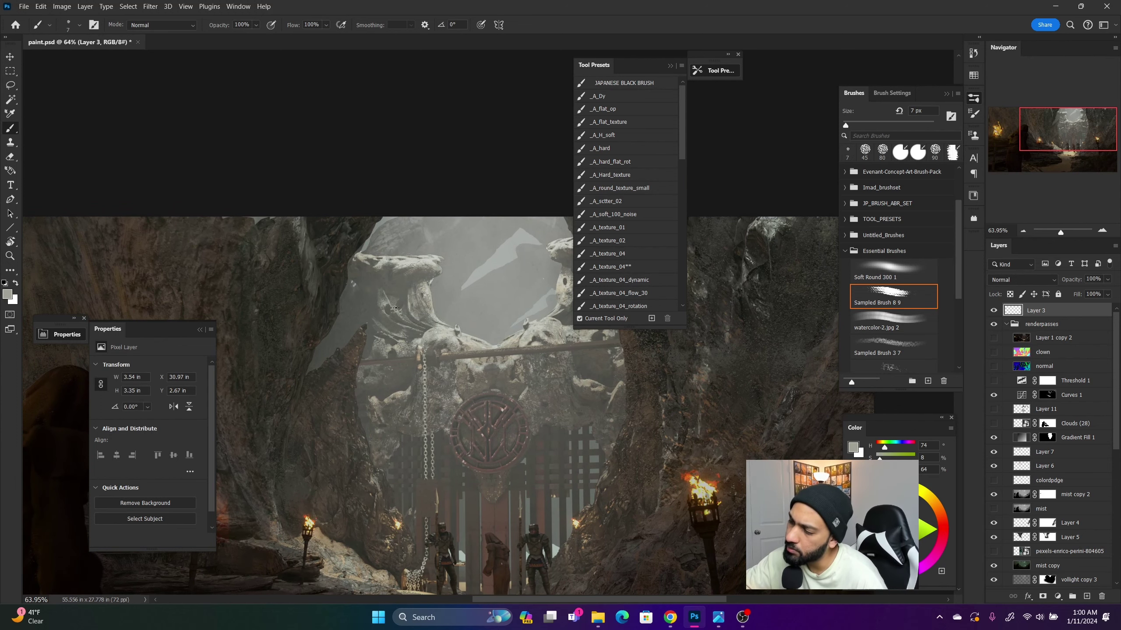
pyautogui.keyDown('alt'); pyautogui.click(396, 308); pyautogui.keyUp('alt')
pyautogui.moveTo(830, 284)
pyautogui.mouseDown()
pyautogui.moveTo(808, 285)
pyautogui.moveTo(836, 284)
pyautogui.mouseUp()
# - Paint sampled stone tones on the carvings below the gate's crossbeam and check the area with and without Curves 1
pyautogui.keyDown('alt'); pyautogui.click(459, 353); pyautogui.keyUp('alt')
pyautogui.moveTo(471, 360); pyautogui.dragTo(454, 356)
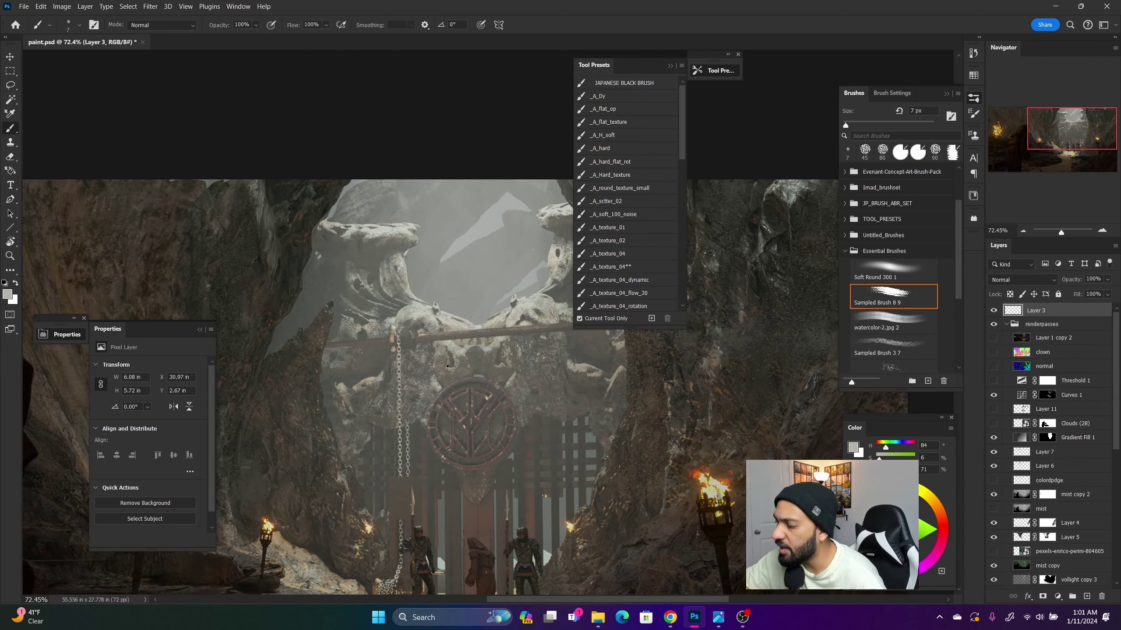
pyautogui.keyDown('alt'); pyautogui.click(443, 364); pyautogui.keyUp('alt')
pyautogui.hotkey('ctrl', 'y')
pyautogui.hotkey('ctrl', 'y')
pyautogui.click(993, 395)
pyautogui.click(993, 396)
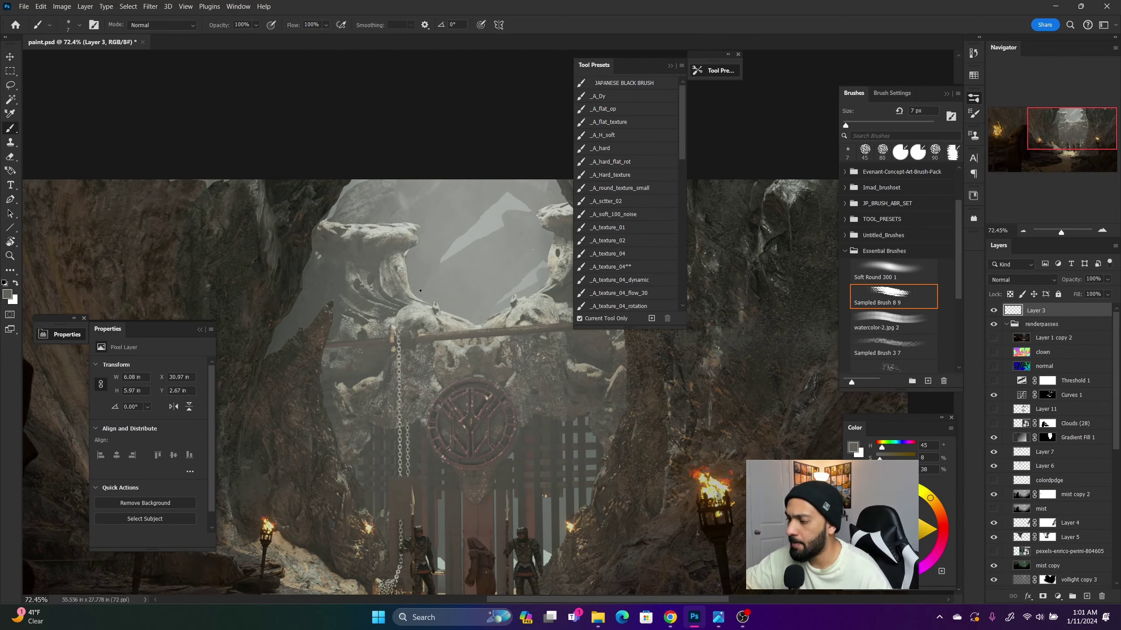
# - Paint sampled pinkish-grey highlights around the gate's circular emblem and neighbouring stonework on Layer 3 at 7 px
pyautogui.moveTo(354, 320); pyautogui.dragTo(305, 282)
pyautogui.keyDown('alt'); pyautogui.click(413, 361); pyautogui.keyUp('alt')
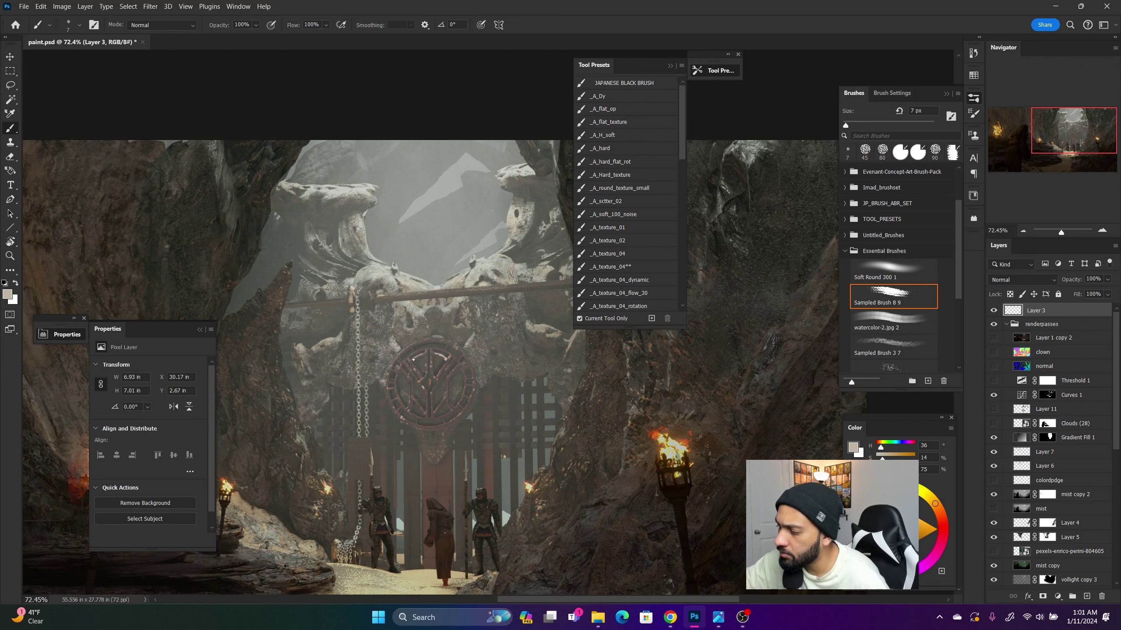
pyautogui.keyDown('alt'); pyautogui.click(460, 351); pyautogui.keyUp('alt')
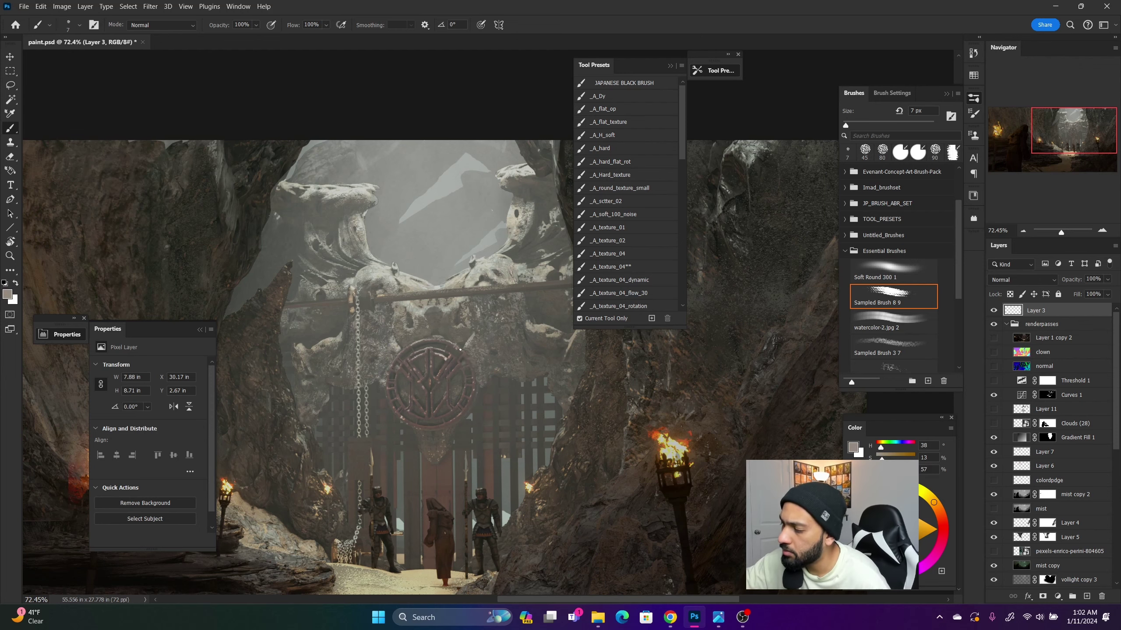
pyautogui.press('z')
pyautogui.moveTo(624, 400); pyautogui.dragTo(551, 415)
pyautogui.moveTo(556, 461); pyautogui.dragTo(631, 462)
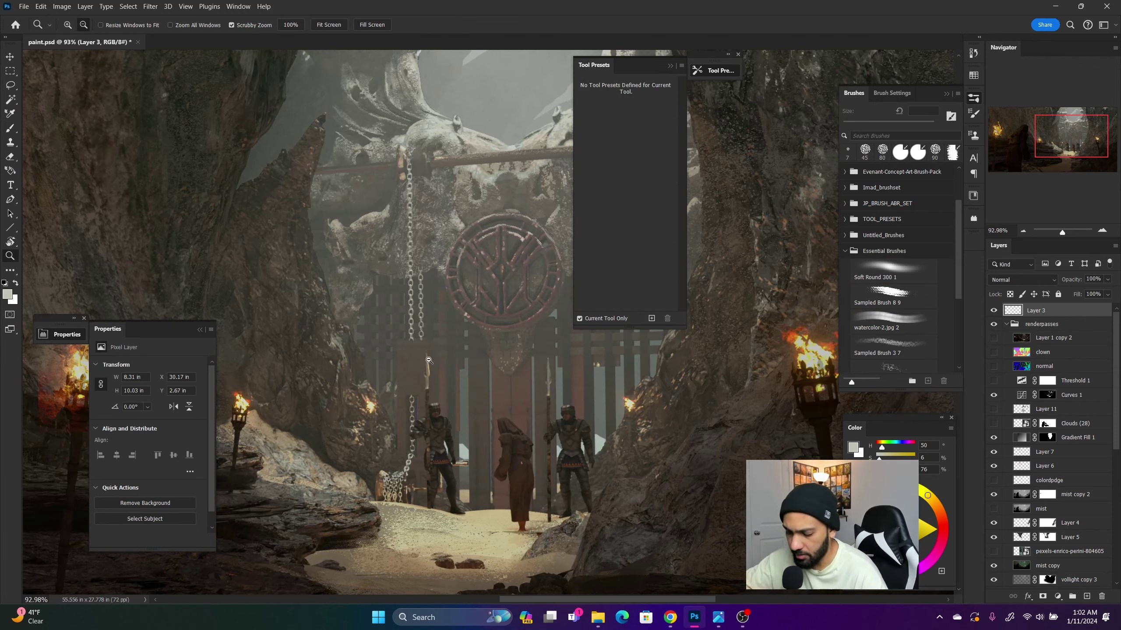
pyautogui.press('b')
# - Isolate the left guard by his clown-pass colour with the Curves 1 mask active, lasso the area beside his spear, and deselect
pyautogui.click(1051, 394)
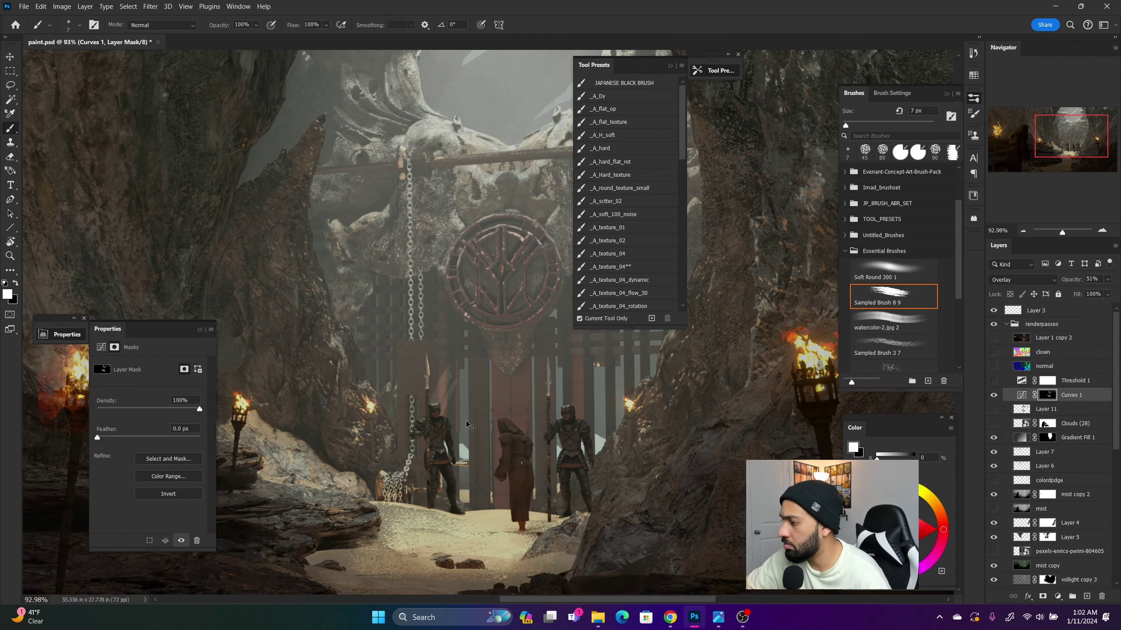
pyautogui.press('w')
pyautogui.click(993, 352)
pyautogui.click(434, 407)
pyautogui.click(993, 352)
pyautogui.press('z')
pyautogui.moveTo(457, 416); pyautogui.dragTo(507, 415)
pyautogui.press('l')
pyautogui.moveTo(437, 300); pyautogui.dragTo(400, 330)
pyautogui.hotkey('ctrl', 'd')
# - Paint fine highlights and shadows on the left guard and his spear on Layer 3 with sampled colours at 3 px
pyautogui.press('b')
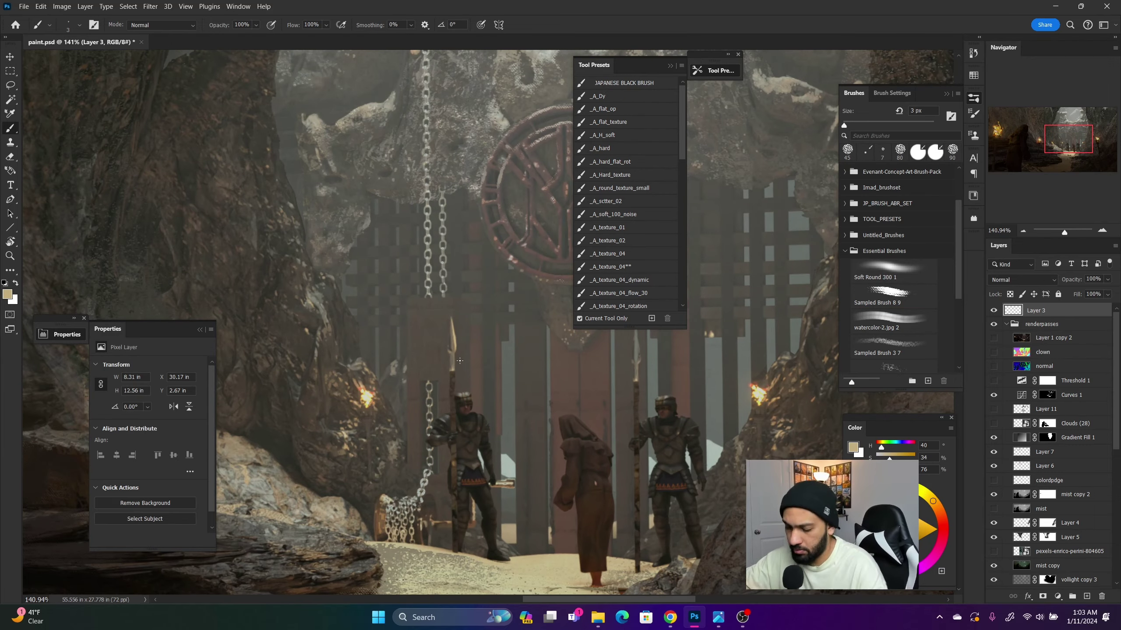
pyautogui.keyDown('alt'); pyautogui.click(454, 508); pyautogui.keyUp('alt')
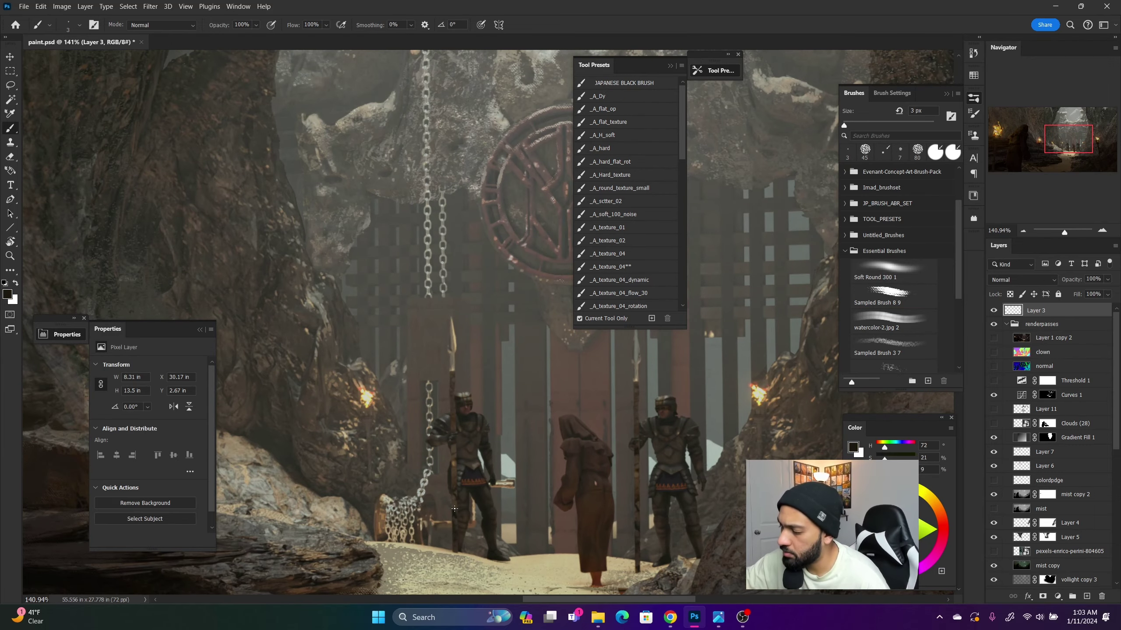
pyautogui.moveTo(471, 397); pyautogui.dragTo(472, 408)
pyautogui.moveTo(564, 415); pyautogui.dragTo(485, 423)
pyautogui.keyDown('alt'); pyautogui.click(537, 559); pyautogui.keyUp('alt')
pyautogui.hotkey('ctrl', 'z')
pyautogui.press('z')
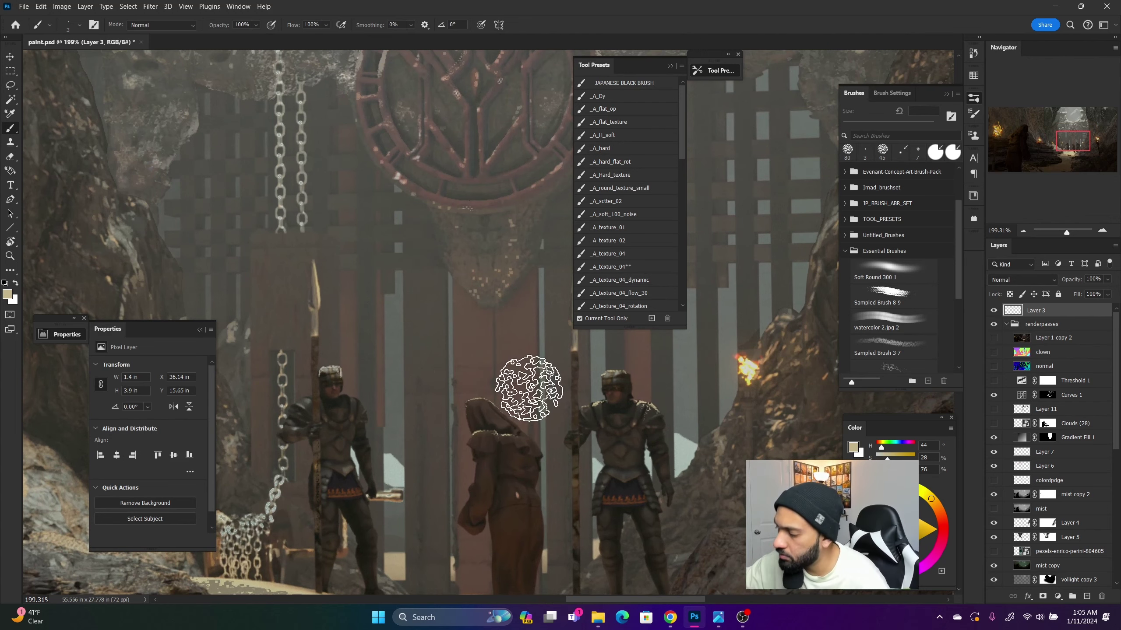
# - Flip the canvas horizontally and move Layer 3 into the renderpasses group, directly beneath Layer 1 copy 2
pyautogui.press('z')
pyautogui.moveTo(563, 401); pyautogui.dragTo(477, 400)
pyautogui.hotkey('ctrl', 'shift', 'h')
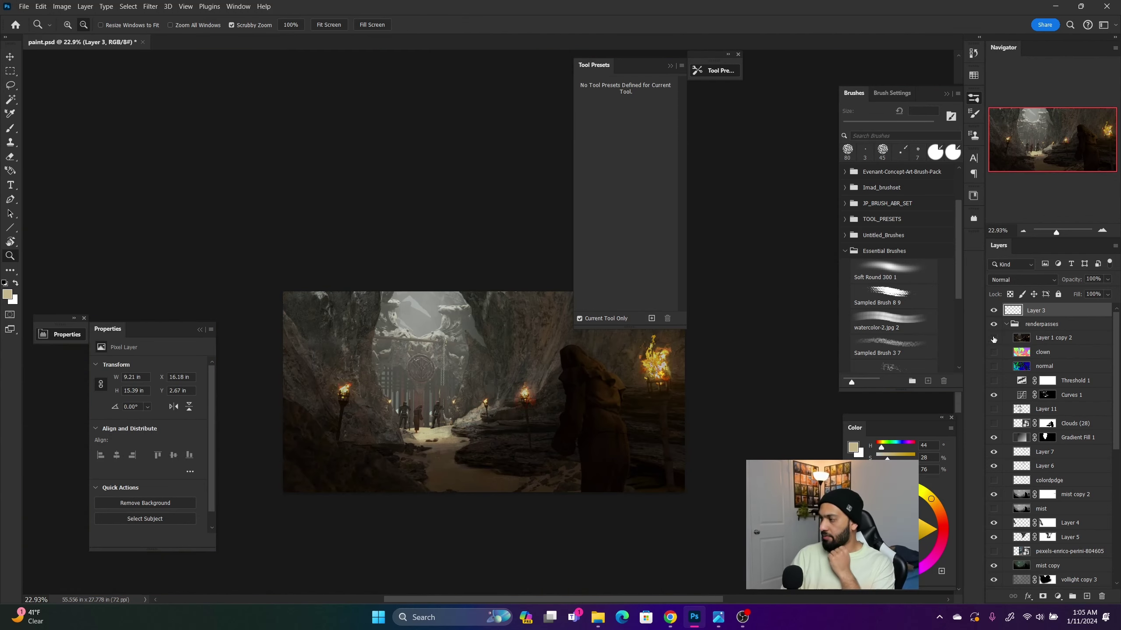
pyautogui.moveTo(1059, 311); pyautogui.dragTo(1064, 349)
# - Compare the scene with Layer 1 copy 2 shown and hidden, and flip the canvas back to its original orientation
pyautogui.click(994, 325)
pyautogui.click(994, 326)
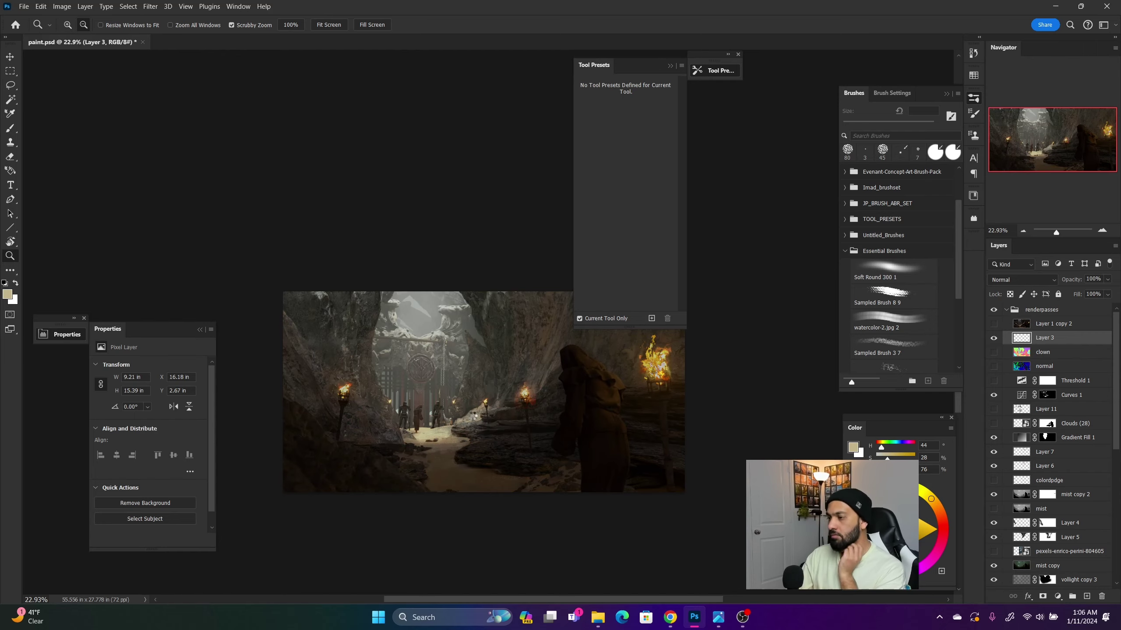
pyautogui.hotkey('ctrl', 'shift', 'h')
# - Isolate the hooded figure before the gate through the clown pass and brush soft sampled tone there with Soft Round at 300 px
pyautogui.moveTo(562, 409); pyautogui.dragTo(640, 409)
pyautogui.press('b')
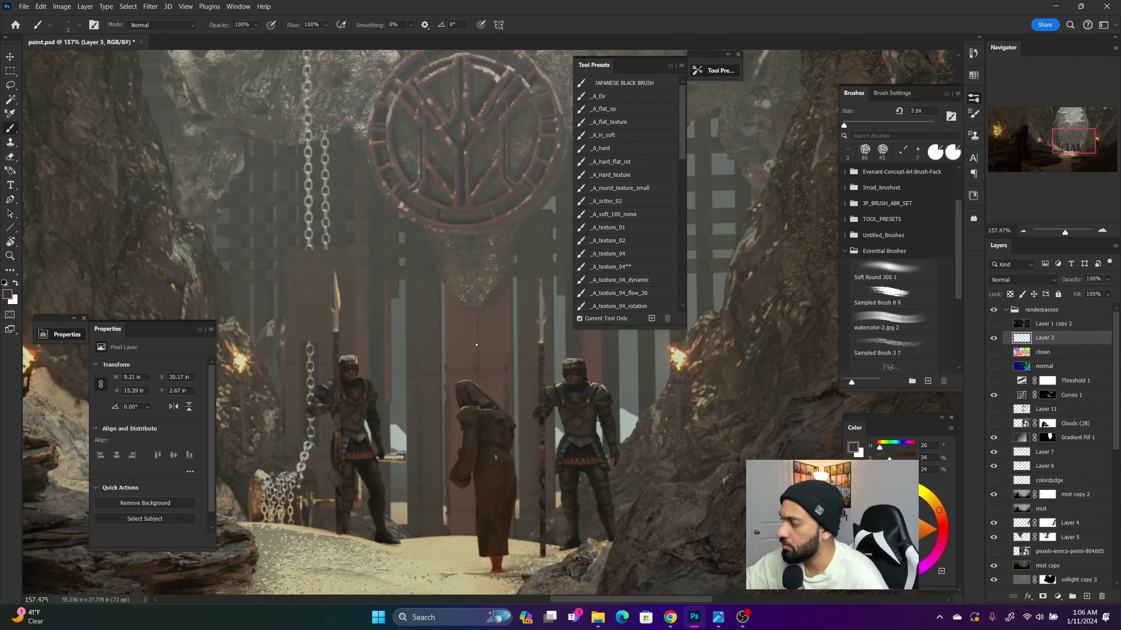
pyautogui.keyDown('alt'); pyautogui.click(492, 387); pyautogui.keyUp('alt')
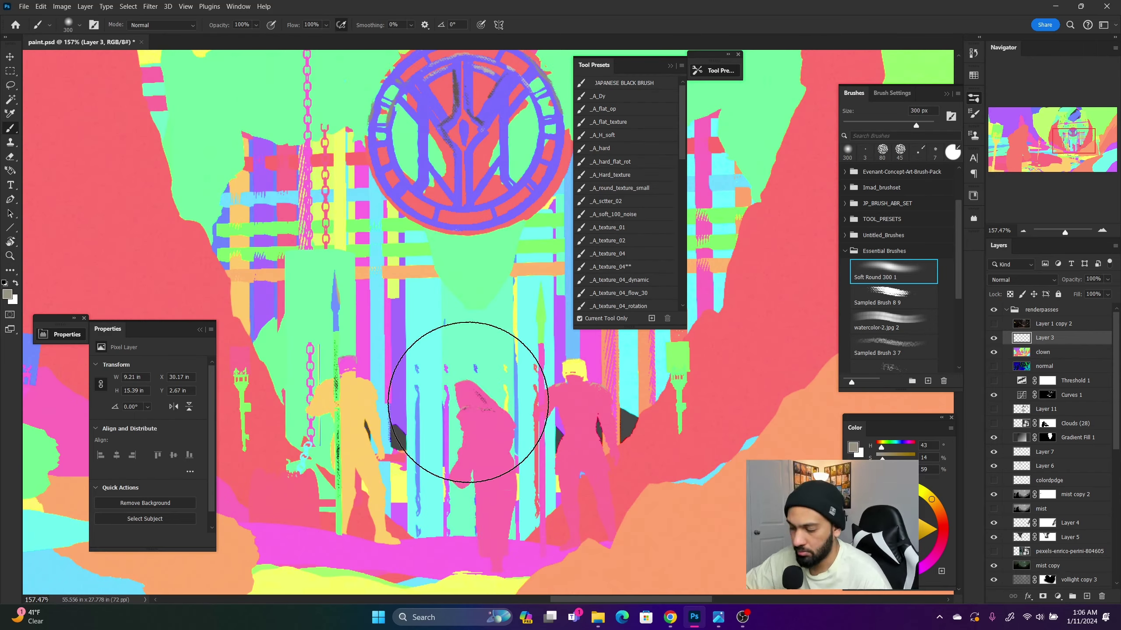
pyautogui.moveTo(467, 400); pyautogui.dragTo(480, 426)
pyautogui.hotkey('ctrl', 'd')
pyautogui.press('z')
pyautogui.moveTo(538, 377)
pyautogui.mouseDown()
pyautogui.moveTo(492, 377)
pyautogui.moveTo(467, 394)
pyautogui.mouseUp()
pyautogui.keyDown('alt'); pyautogui.scroll(5, 544, 375); pyautogui.keyUp('alt')
pyautogui.press('b')
pyautogui.hotkey('ctrl', 'd')
pyautogui.press('z')
pyautogui.moveTo(553, 388)
pyautogui.mouseDown()
pyautogui.moveTo(532, 388)
pyautogui.moveTo(547, 388)
pyautogui.mouseUp()
# - Clean up the tone on the hooded figure before the gate with the Eraser, and pick Sampled Brush 3 7 at 6 px
pyautogui.press('e')
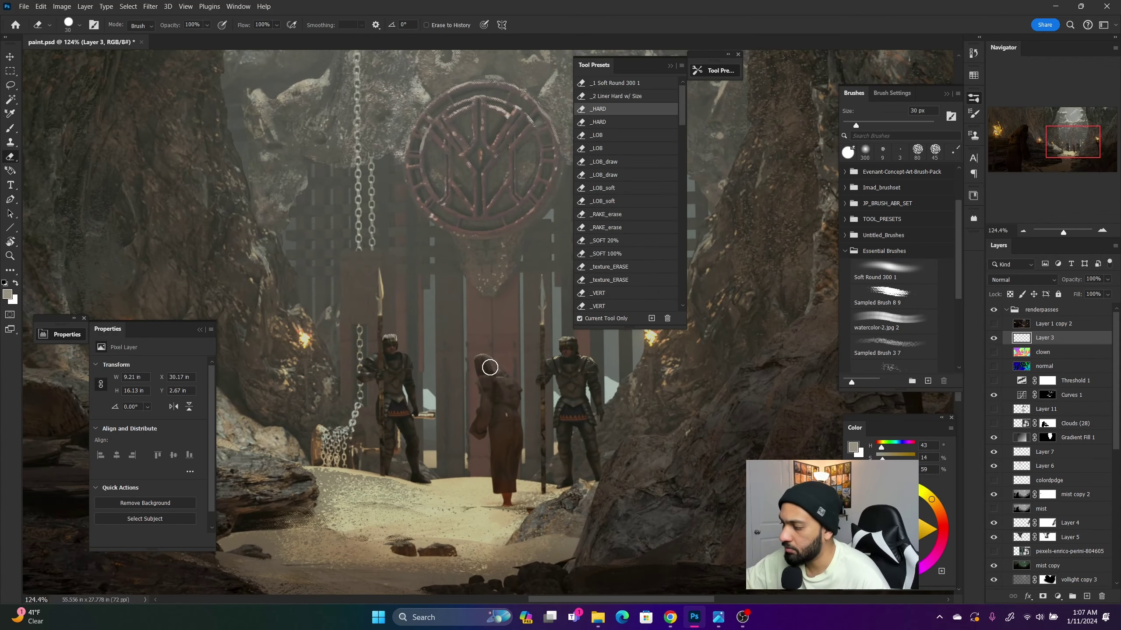
pyautogui.keyDown('alt'); pyautogui.scroll(1, 489, 367); pyautogui.keyUp('alt')
pyautogui.press('b')
pyautogui.press('.')
pyautogui.press('.')
pyautogui.press('.')
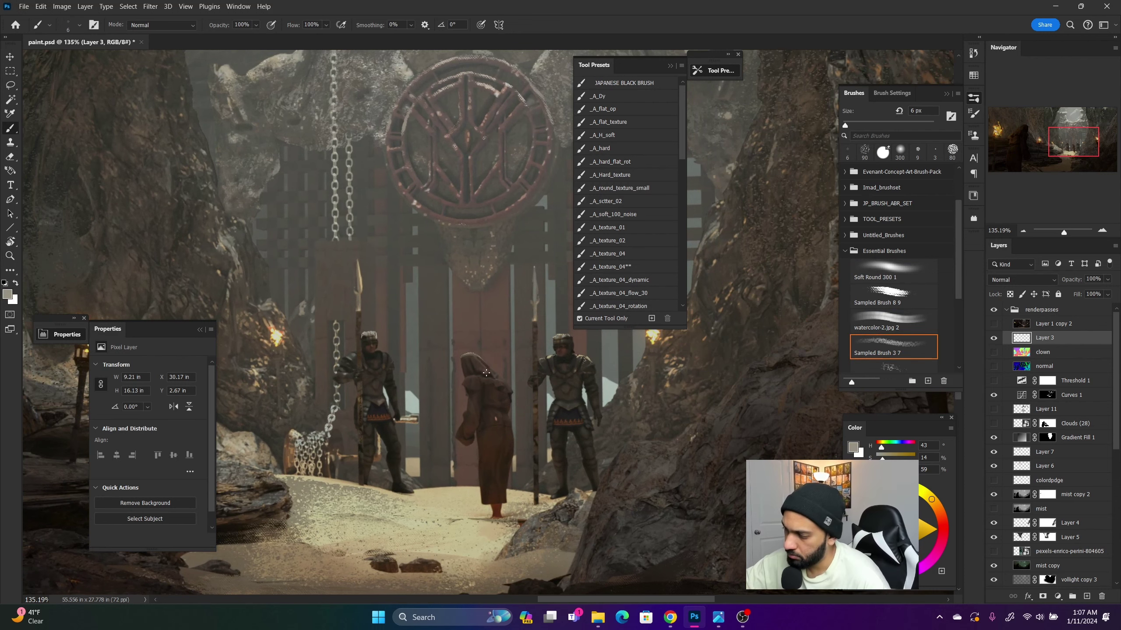
pyautogui.press('Return')
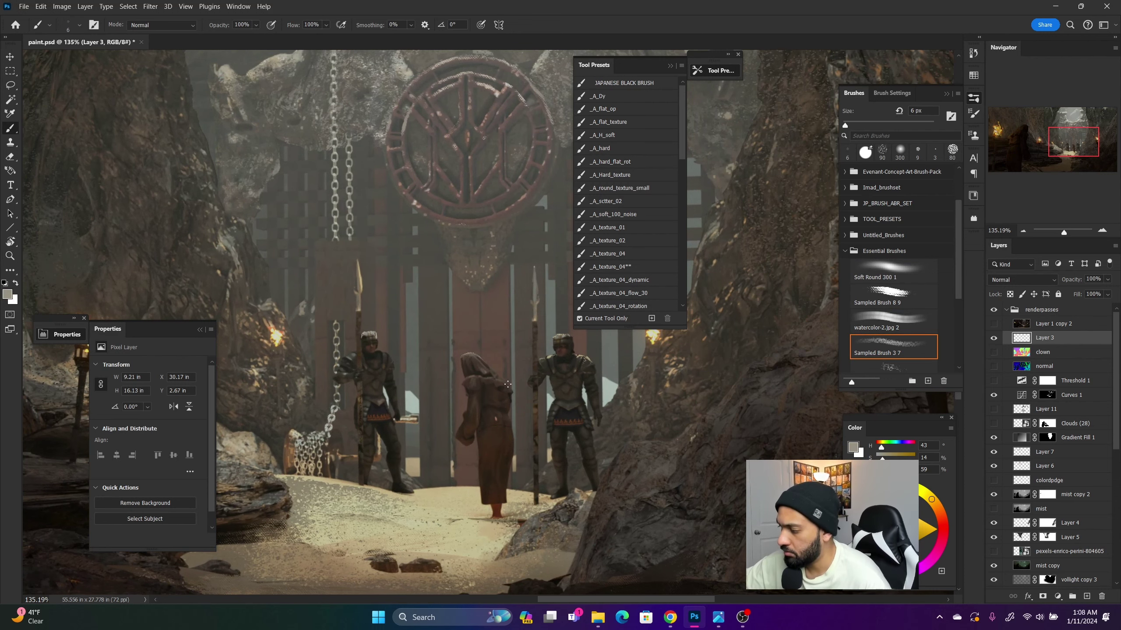
# - Undo the last change on the fire layer mask, show the pexels flame photo layer and transform it to fit the large foreground torch
pyautogui.press('z')
pyautogui.moveTo(624, 415); pyautogui.dragTo(596, 427)
pyautogui.moveTo(360, 345); pyautogui.dragTo(373, 349)
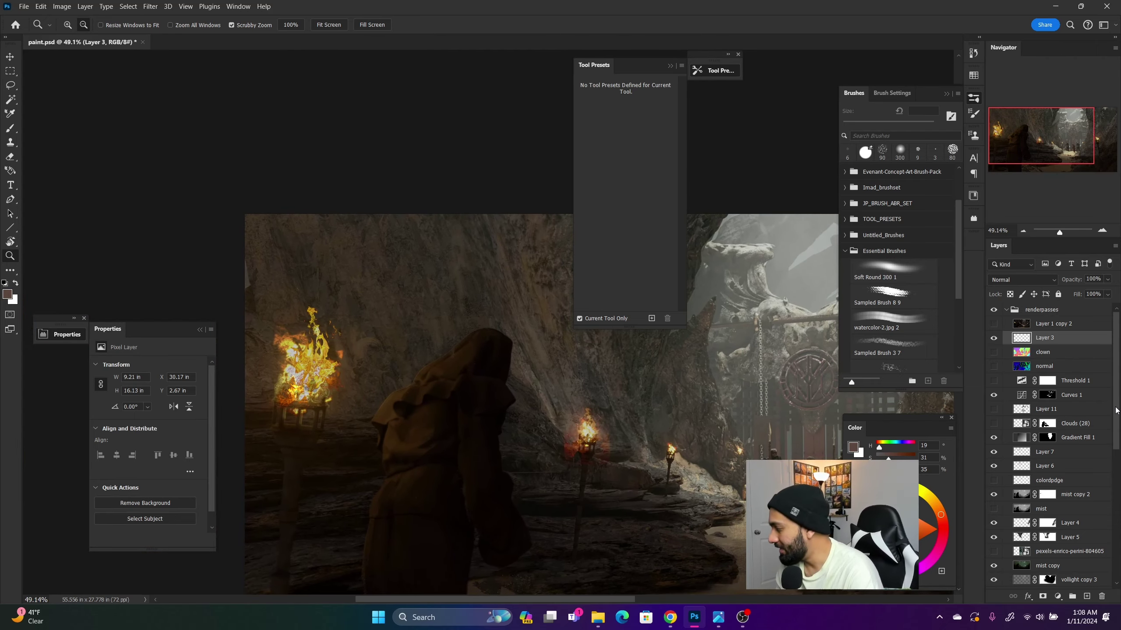
pyautogui.scroll(-5, 1116, 411)
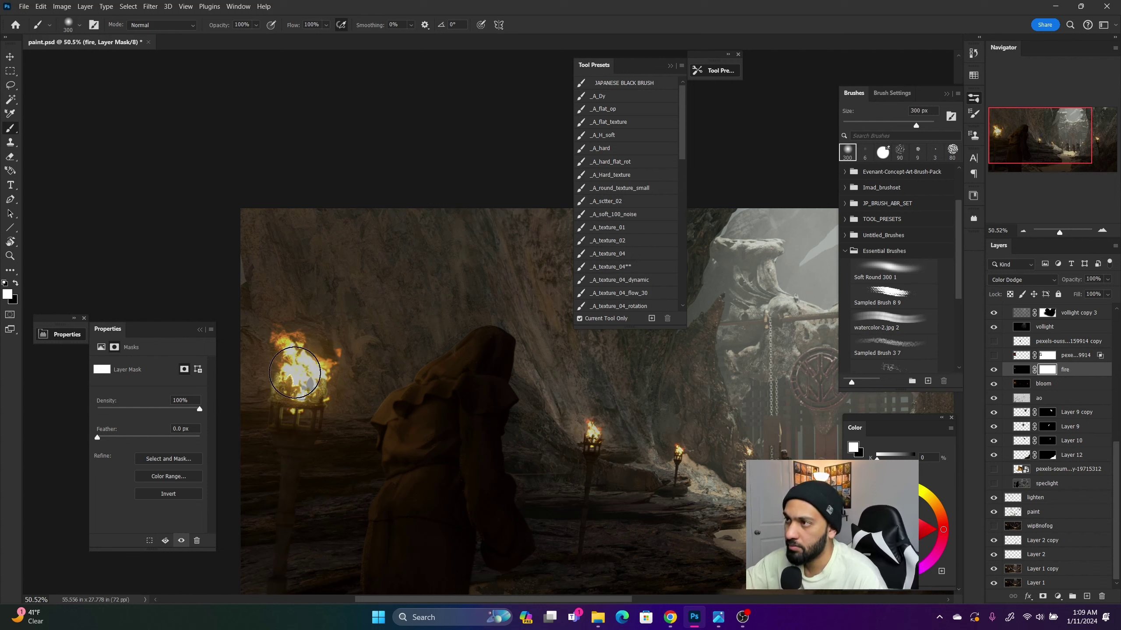
pyautogui.hotkey('ctrl', 'z')
pyautogui.click(993, 356)
pyautogui.click(1021, 356)
pyautogui.hotkey('ctrl', 't')
pyautogui.moveTo(363, 361); pyautogui.dragTo(416, 361)
pyautogui.moveTo(415, 271); pyautogui.dragTo(380, 282)
pyautogui.moveTo(378, 239); pyautogui.dragTo(356, 275)
pyautogui.press('Return')
# - Mask out the lower part of the flame photo at the foreground torch with a black 300 px brush
pyautogui.hotkey('ctrl', '\\')
pyautogui.press('x')
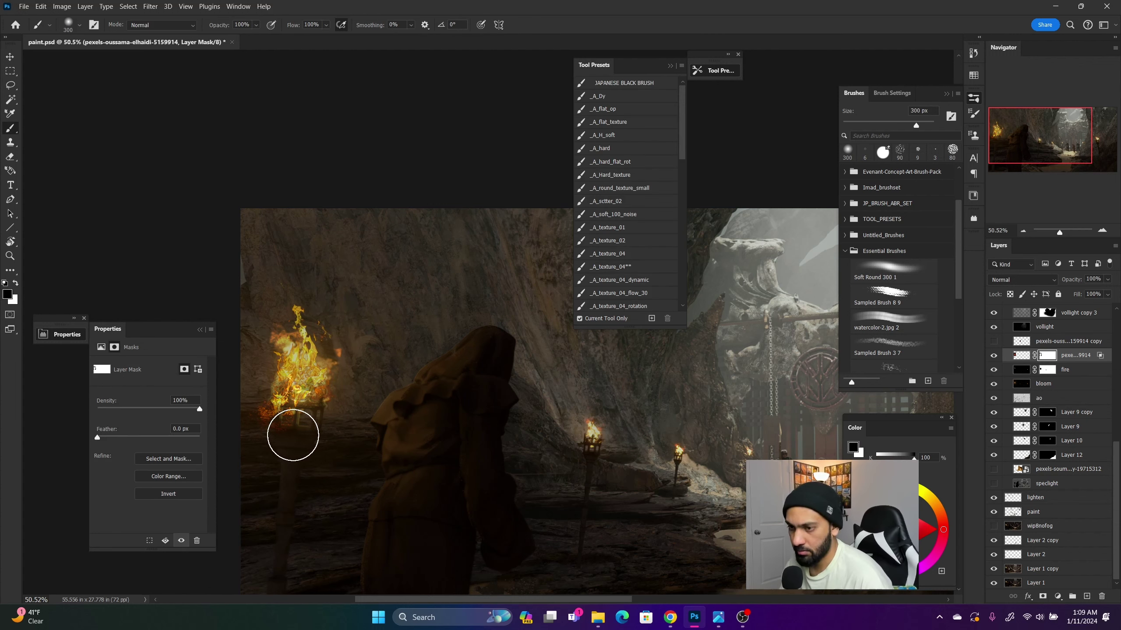
pyautogui.moveTo(292, 436); pyautogui.dragTo(254, 420)
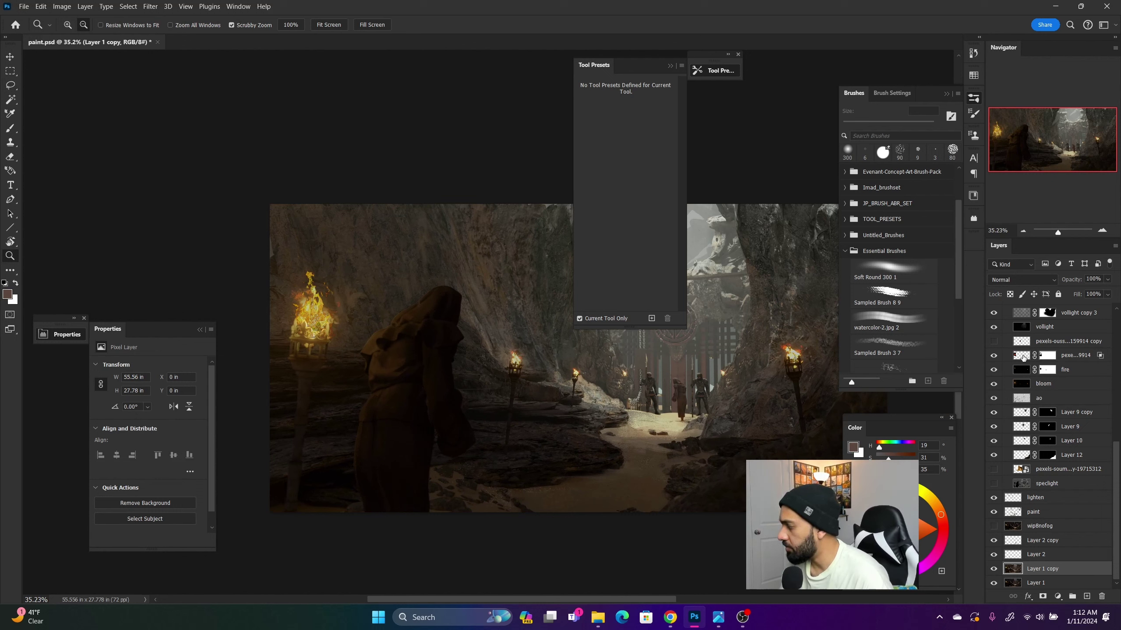
# - Apply a Blur filter to the pexels flame photo layer
pyautogui.click(1023, 357)
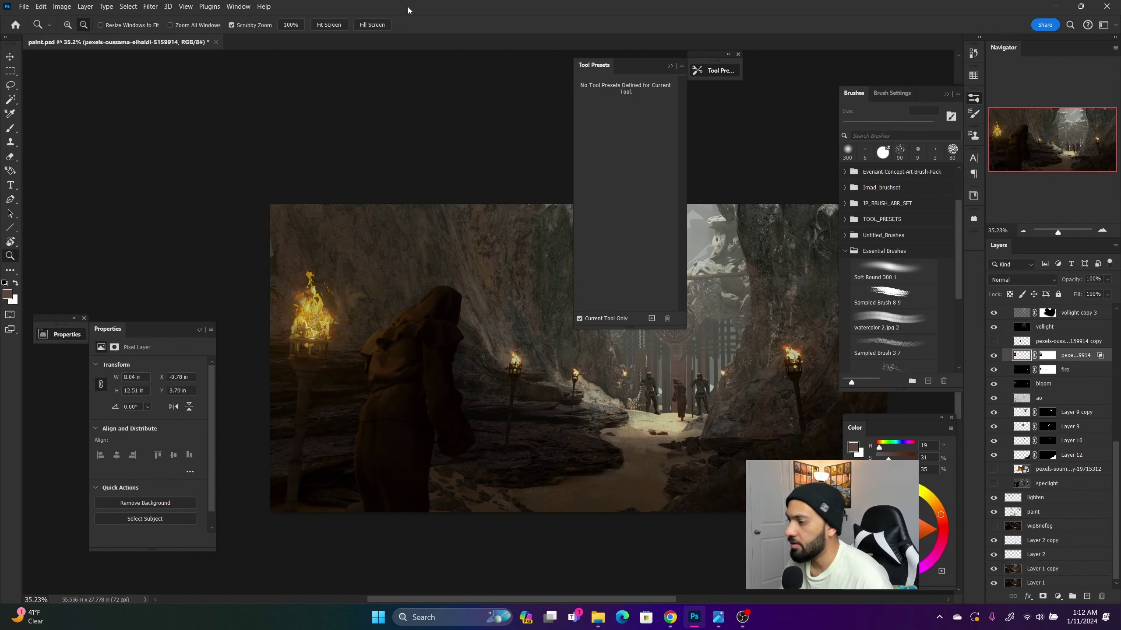
pyautogui.click(150, 7)
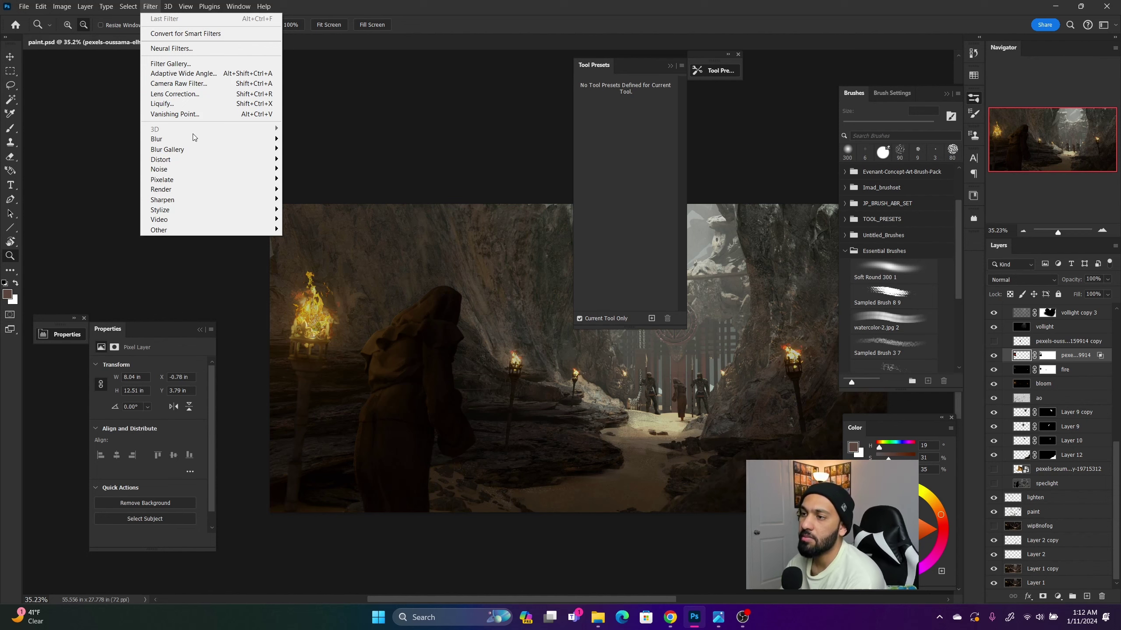
pyautogui.moveTo(194, 139)
pyautogui.click(323, 201)
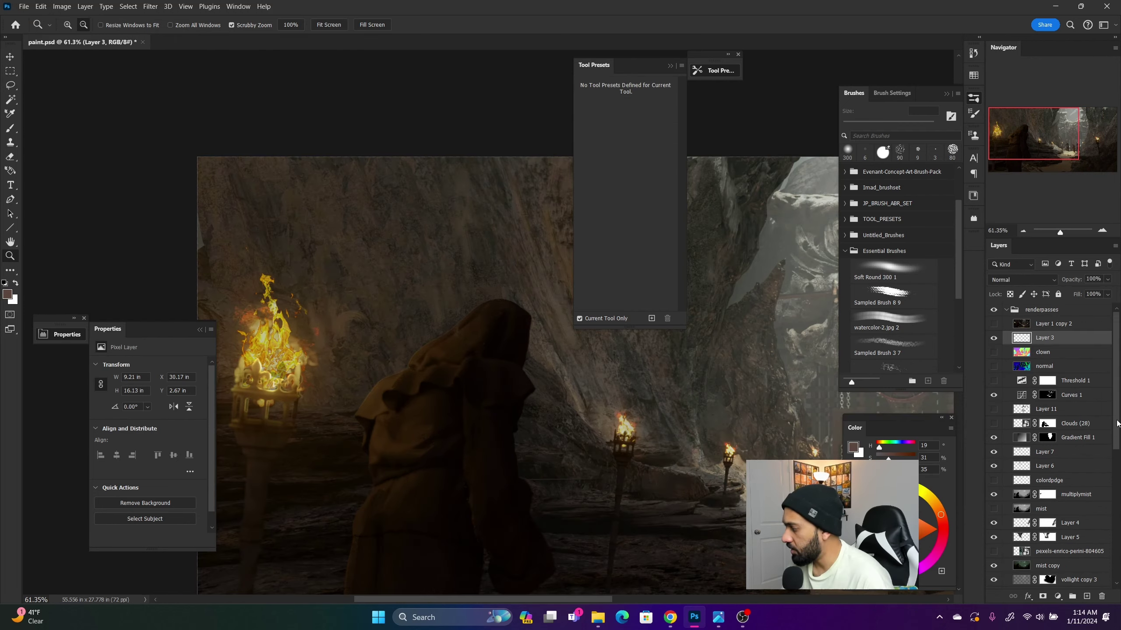
# - Isolate the small torch beside the left guard through the clown pass, paint its handle on Layer 3 at 6 px, and deselect
pyautogui.scroll(-6, 1117, 423)
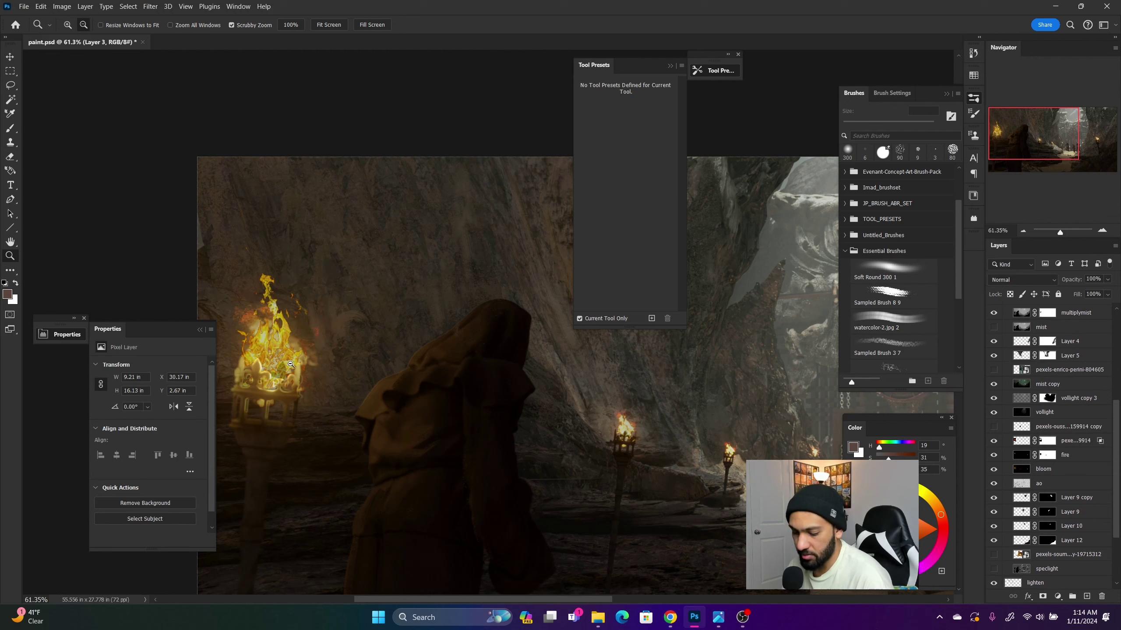
pyautogui.press('i')
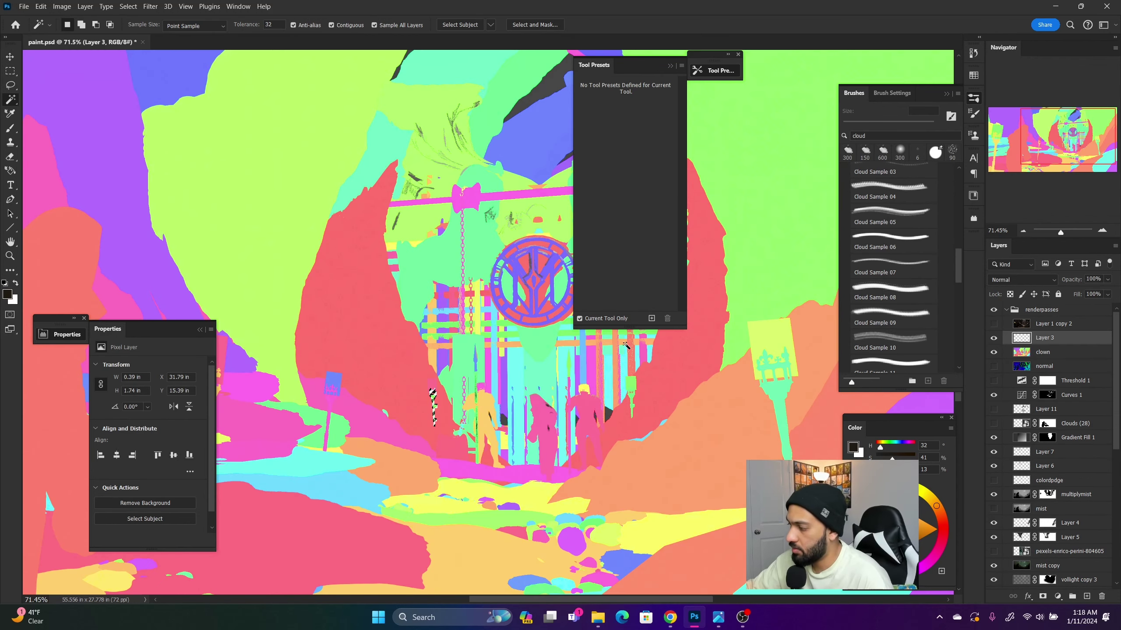
pyautogui.keyDown('shift'); pyautogui.click(634, 399); pyautogui.keyUp('shift')
pyautogui.hotkey('ctrl', 'z')
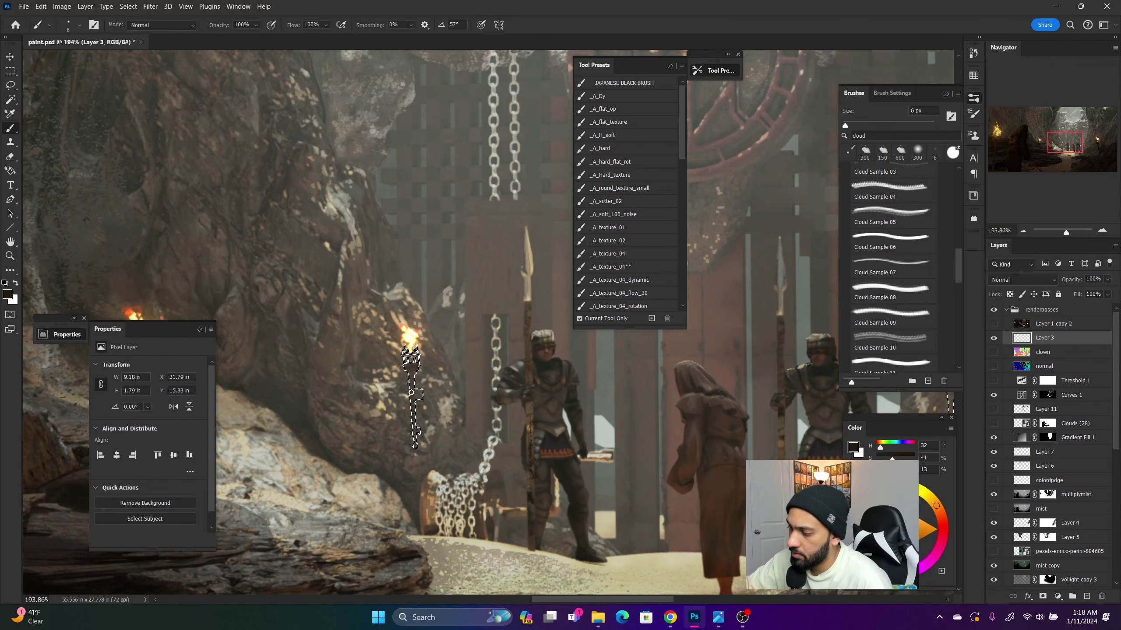
pyautogui.hotkey('ctrl', 'd')
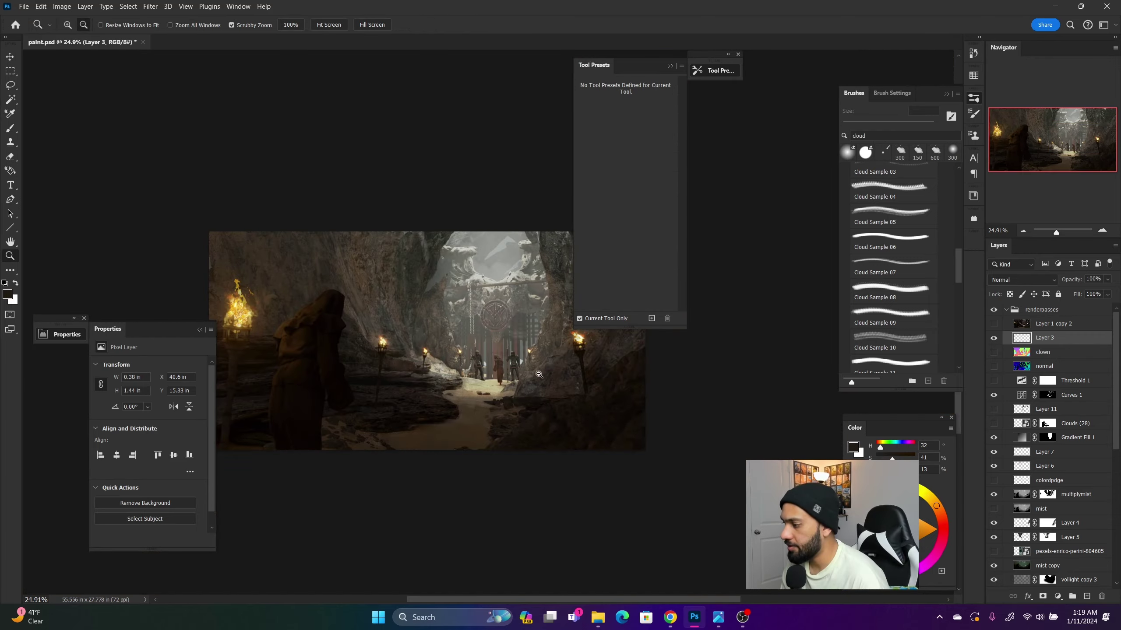
# - Brush tone into the isolated rock beside the path on the lighten layer at 400 px, and clear the selection around the foreground monk
pyautogui.scroll(1, 539, 374)
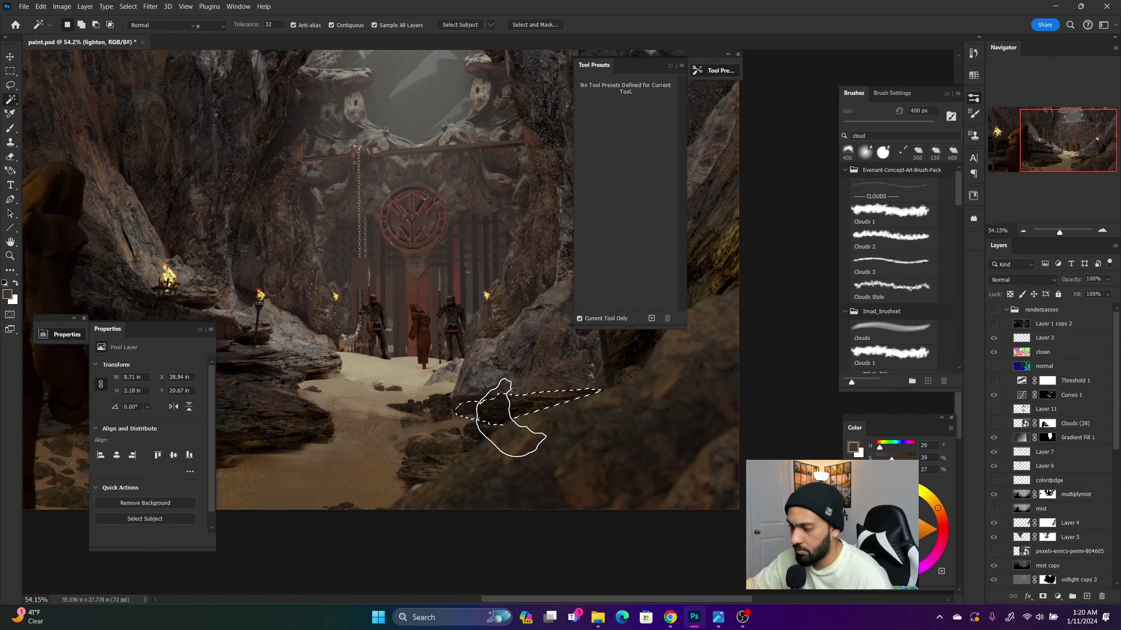
pyautogui.press('b')
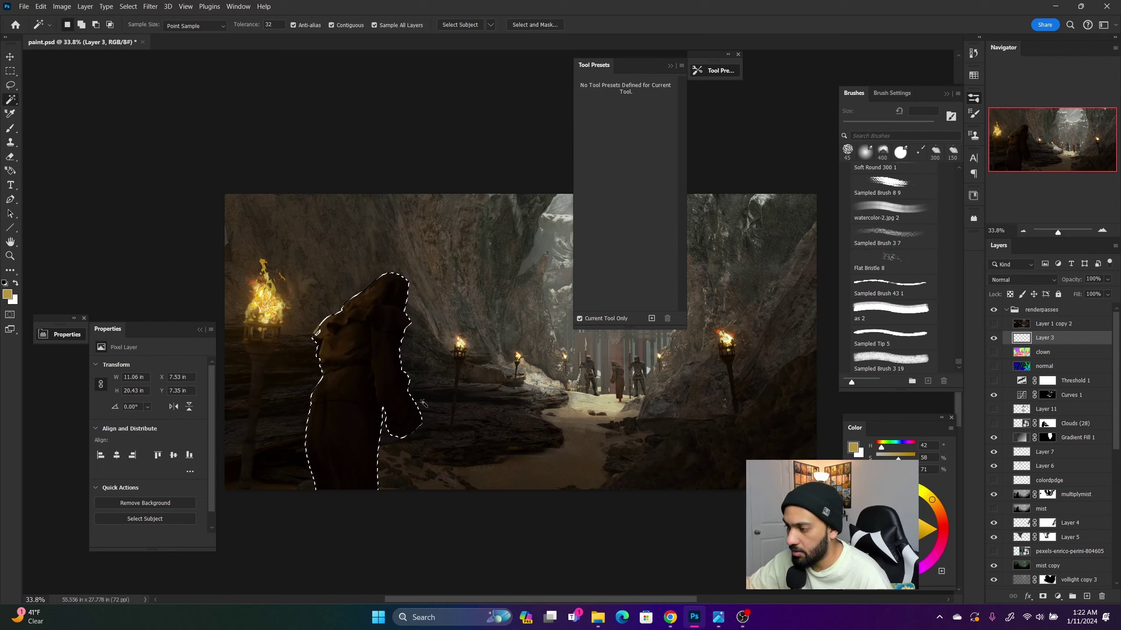
pyautogui.hotkey('ctrl', 'd')
pyautogui.press('b')
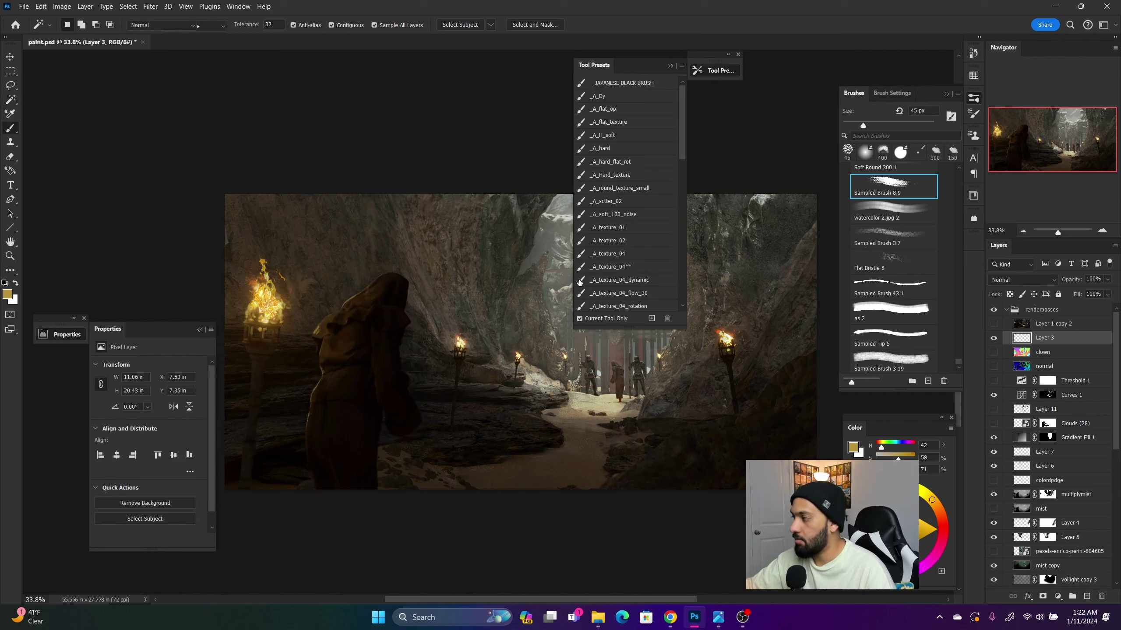
# - Try a warm yellow stroke over the foreground monk on Layer 3 with an enlarged brush
pyautogui.press(']')
pyautogui.press(']')
pyautogui.press(']')
pyautogui.press(']')
pyautogui.press(']')
pyautogui.moveTo(306, 354); pyautogui.dragTo(399, 227)
pyautogui.hotkey('ctrl', 'z')
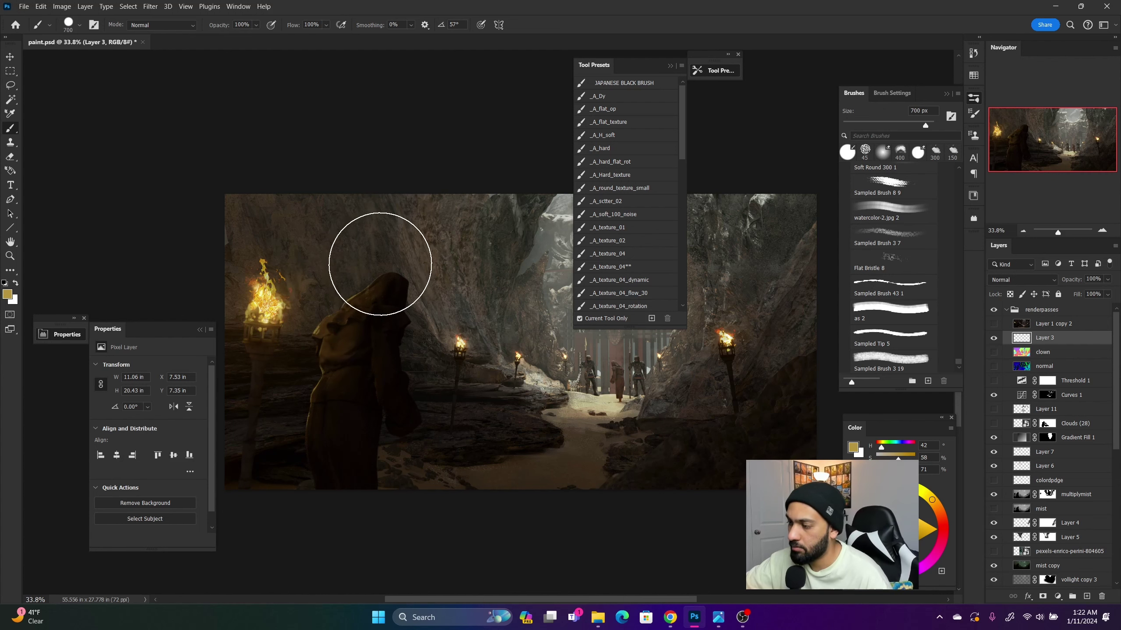
# - Compare the whole scene with the renderpasses group hidden and shown, and with Layer 11 switched on and off
pyautogui.press('z')
pyautogui.moveTo(434, 424)
pyautogui.mouseDown()
pyautogui.moveTo(545, 413)
pyautogui.moveTo(534, 412)
pyautogui.moveTo(555, 428)
pyautogui.mouseUp()
pyautogui.scroll(3, 547, 419)
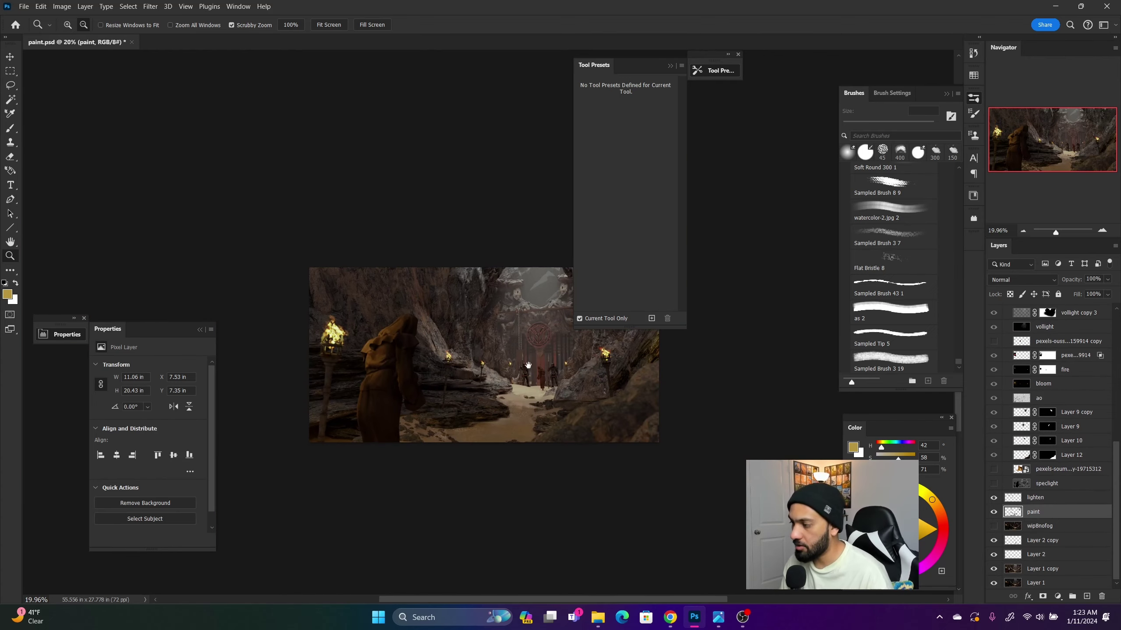
pyautogui.moveTo(538, 375); pyautogui.dragTo(548, 375)
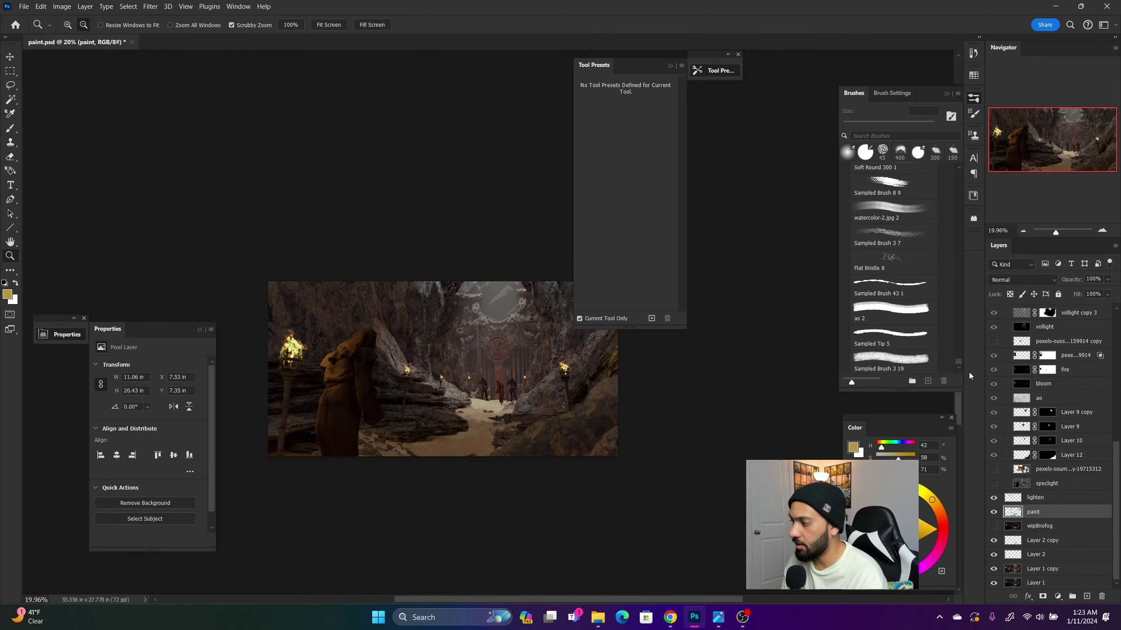
pyautogui.moveTo(1116, 467); pyautogui.dragTo(1116, 337)
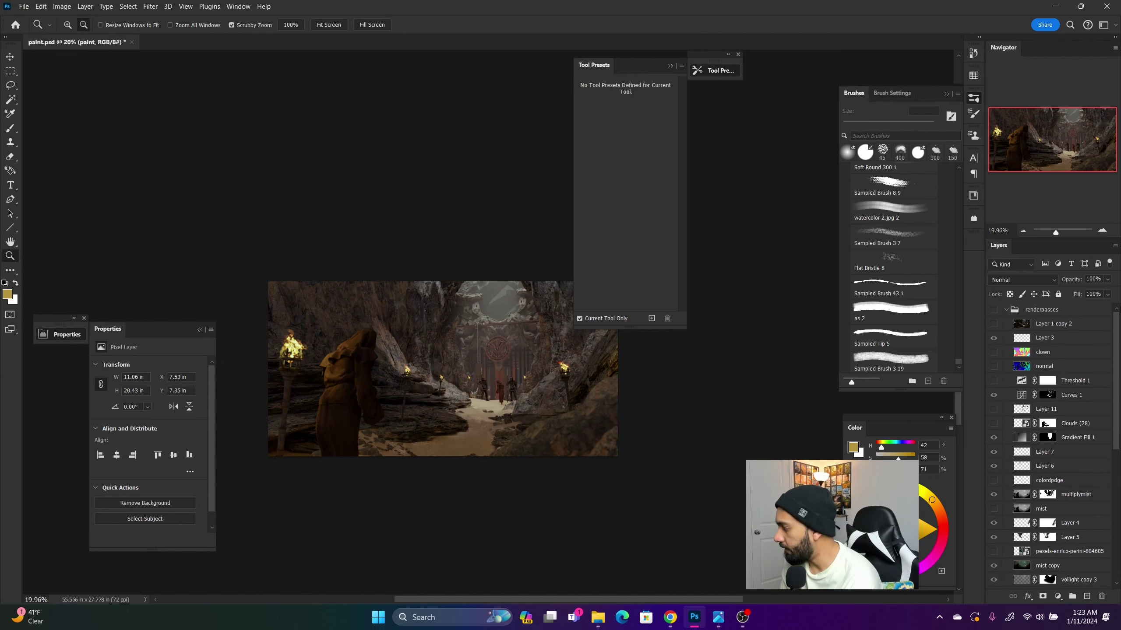
pyautogui.click(994, 310)
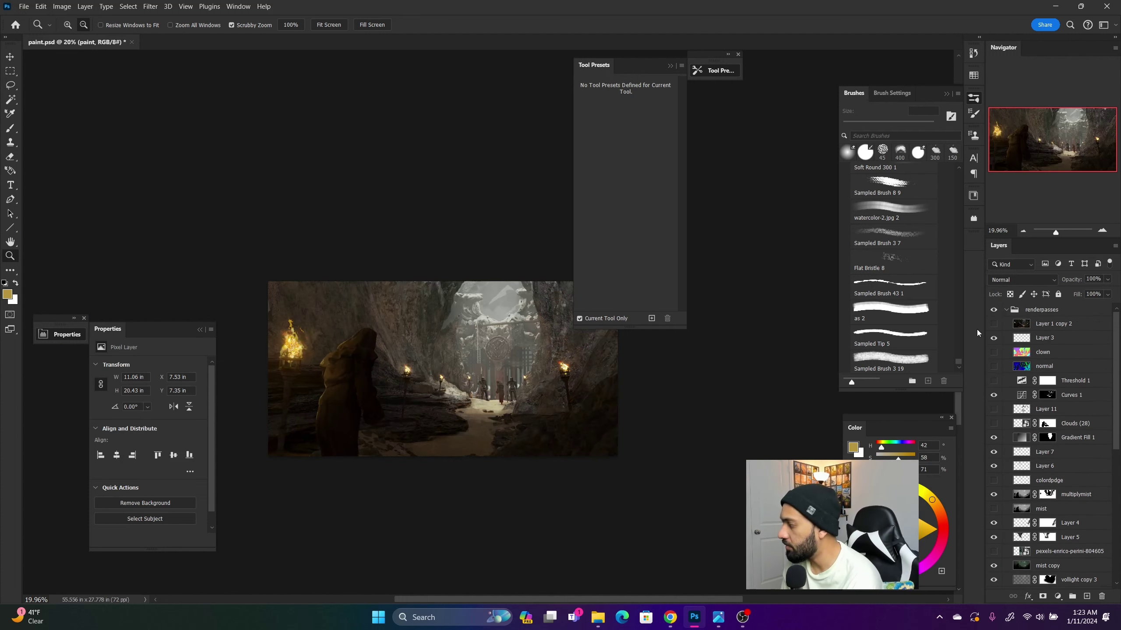
pyautogui.moveTo(512, 387); pyautogui.dragTo(514, 387)
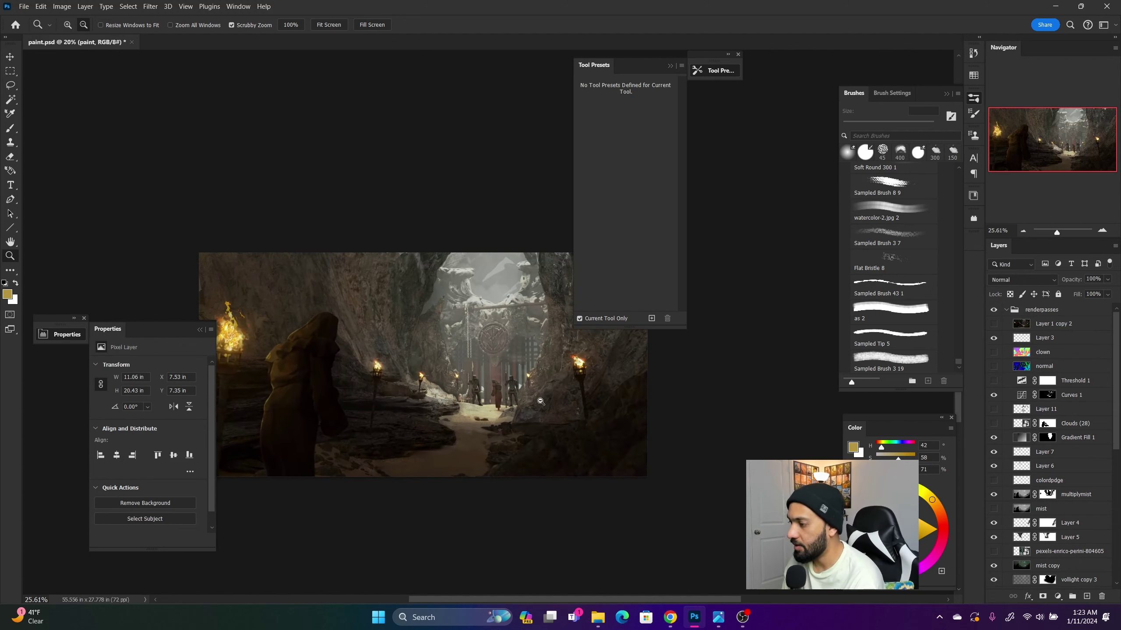
pyautogui.click(994, 410)
pyautogui.click(993, 409)
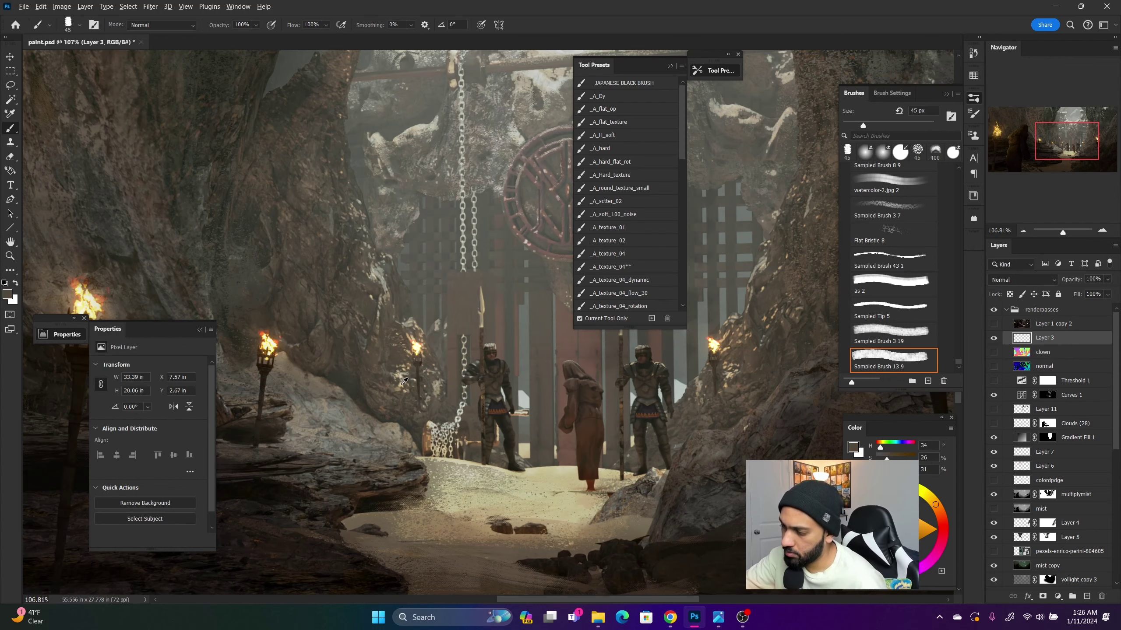
# - Paint sampled rock tones by the left gate torch on Layer 3 with Sampled Brush 13 9 at 45 px, and flip the canvas back
pyautogui.keyDown('alt'); pyautogui.click(404, 380); pyautogui.keyUp('alt')
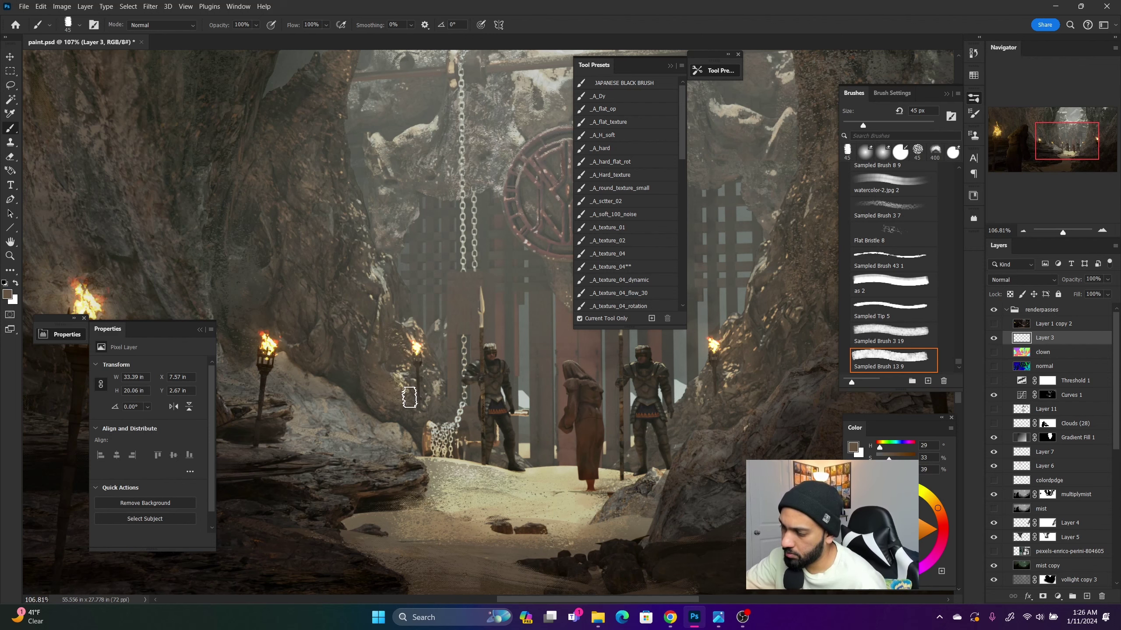
pyautogui.keyDown('alt'); pyautogui.click(396, 401); pyautogui.keyUp('alt')
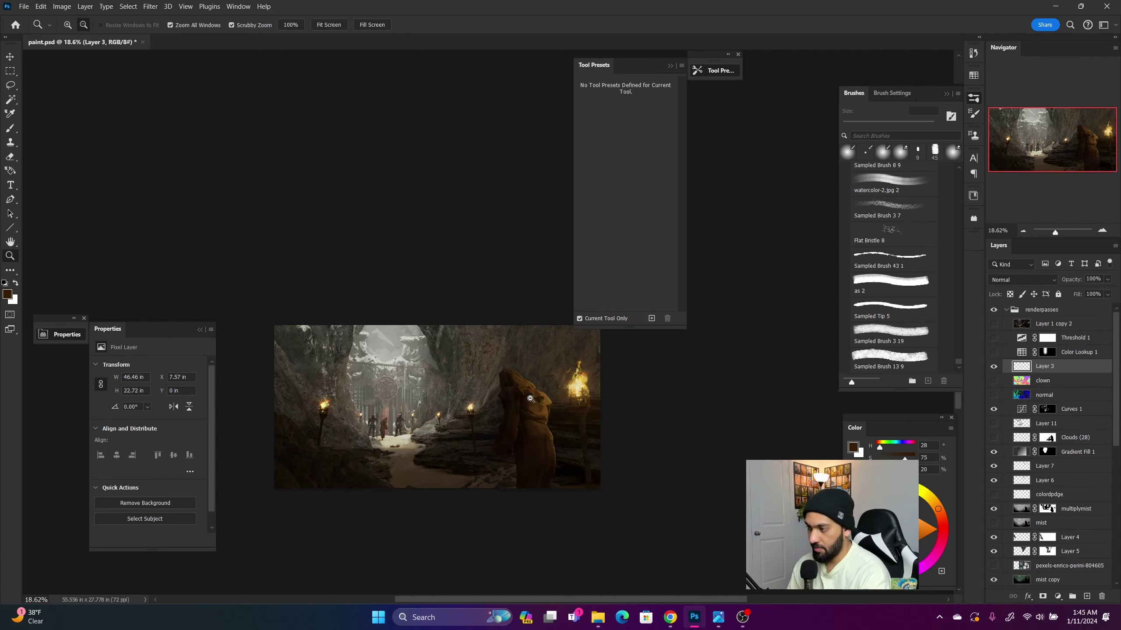
pyautogui.hotkey('alt', 'h')
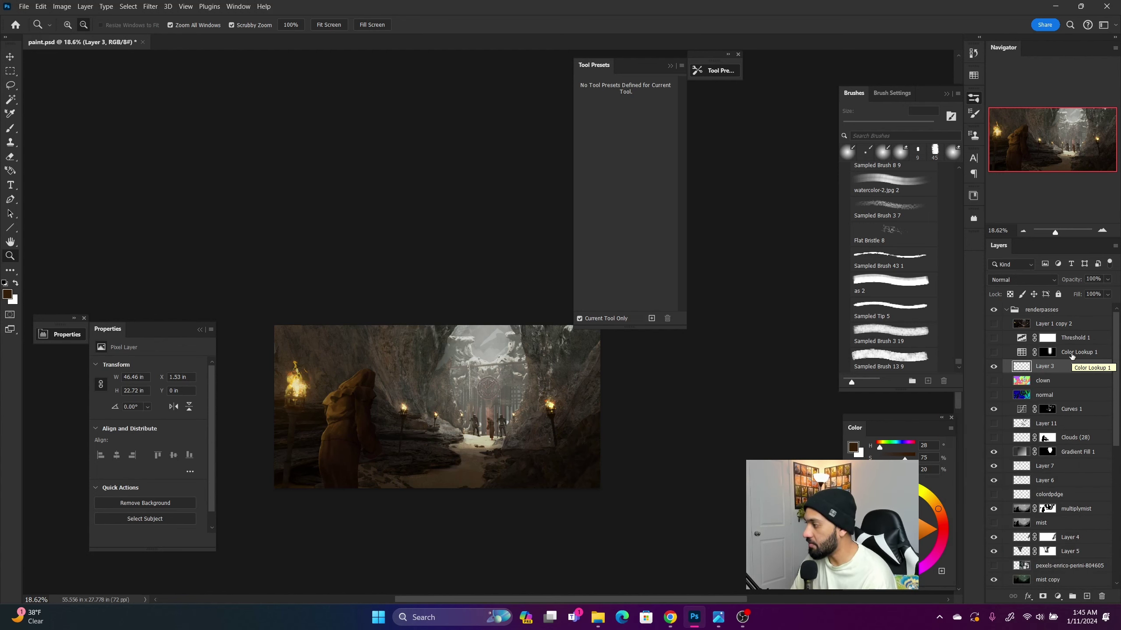
# - Add a new layer directly above Layer 3 and cover the scene with brown vertical streaks using a textured brush
pyautogui.click(1086, 596)
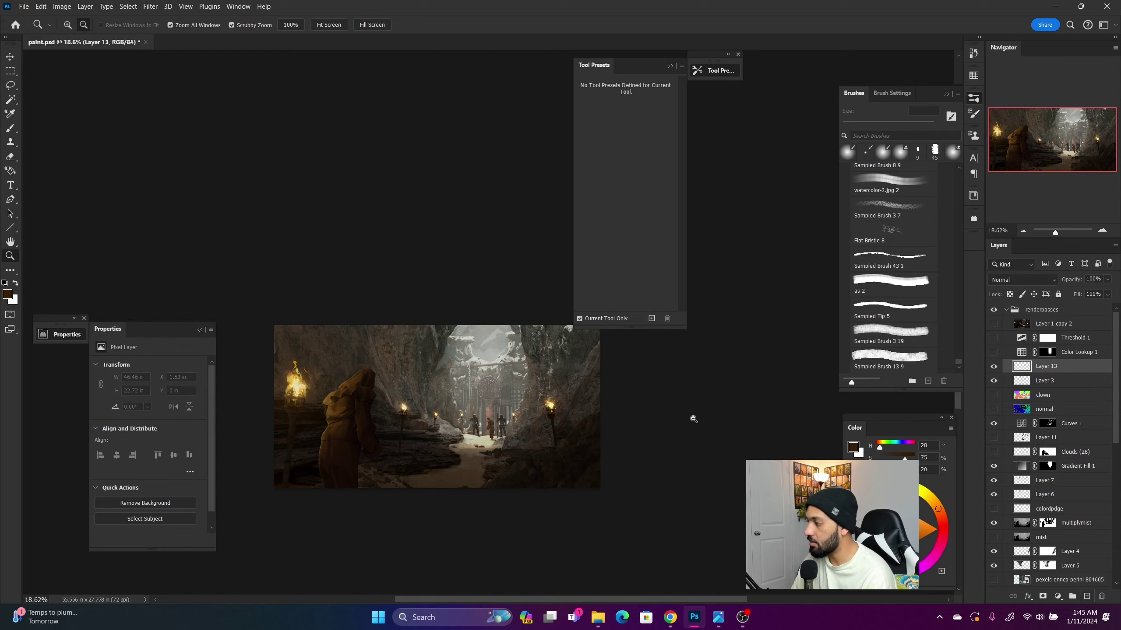
pyautogui.press('b')
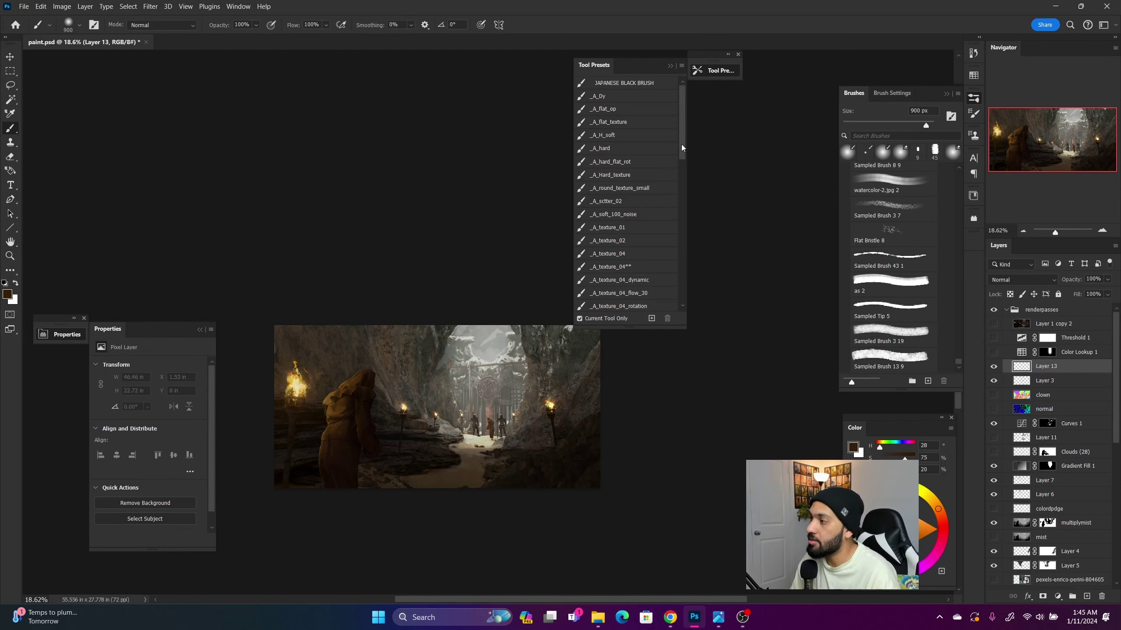
pyautogui.moveTo(681, 147); pyautogui.dragTo(683, 217)
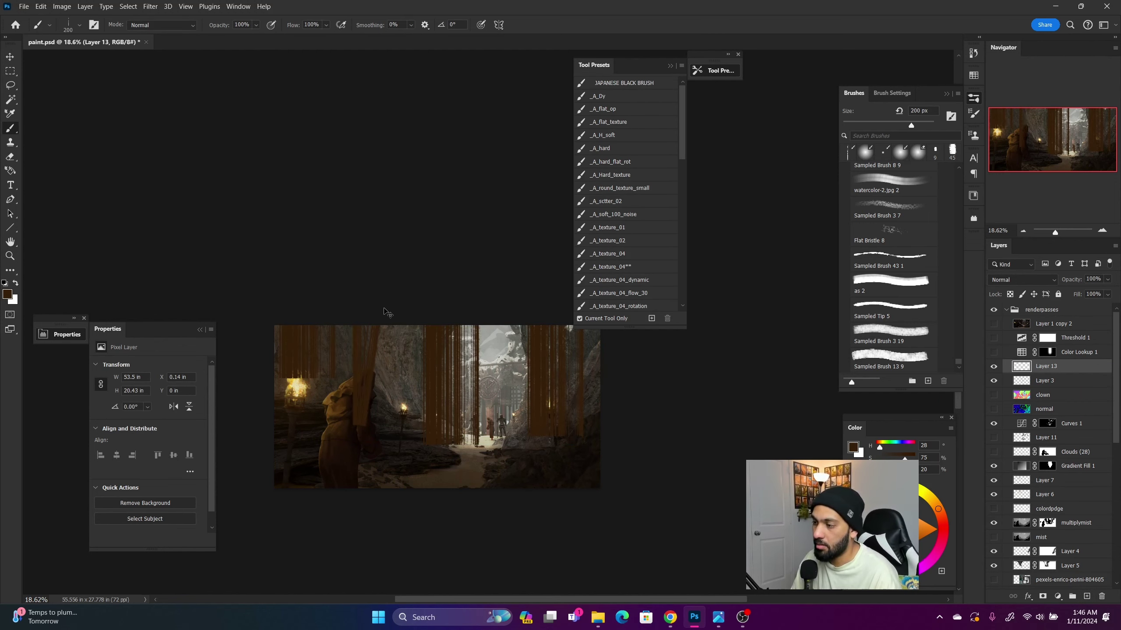
pyautogui.hotkey('ctrl', 'z')
pyautogui.moveTo(383, 308); pyautogui.dragTo(388, 485)
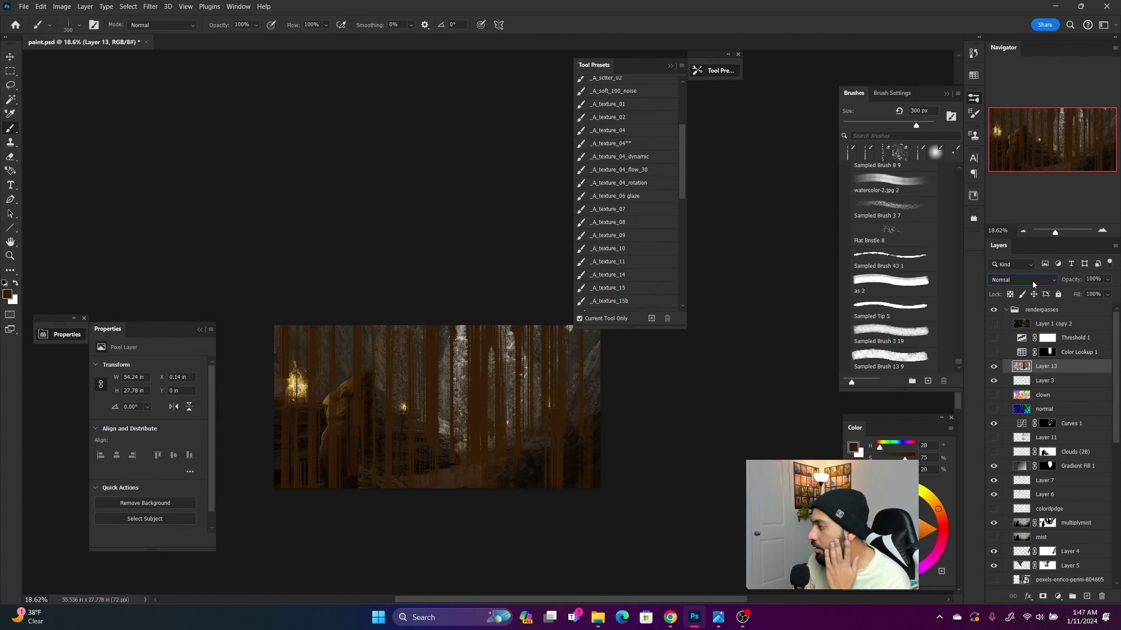
# - Set the streak layer to Overlay blending at 14% opacity
pyautogui.click(1032, 284)
pyautogui.click(1031, 437)
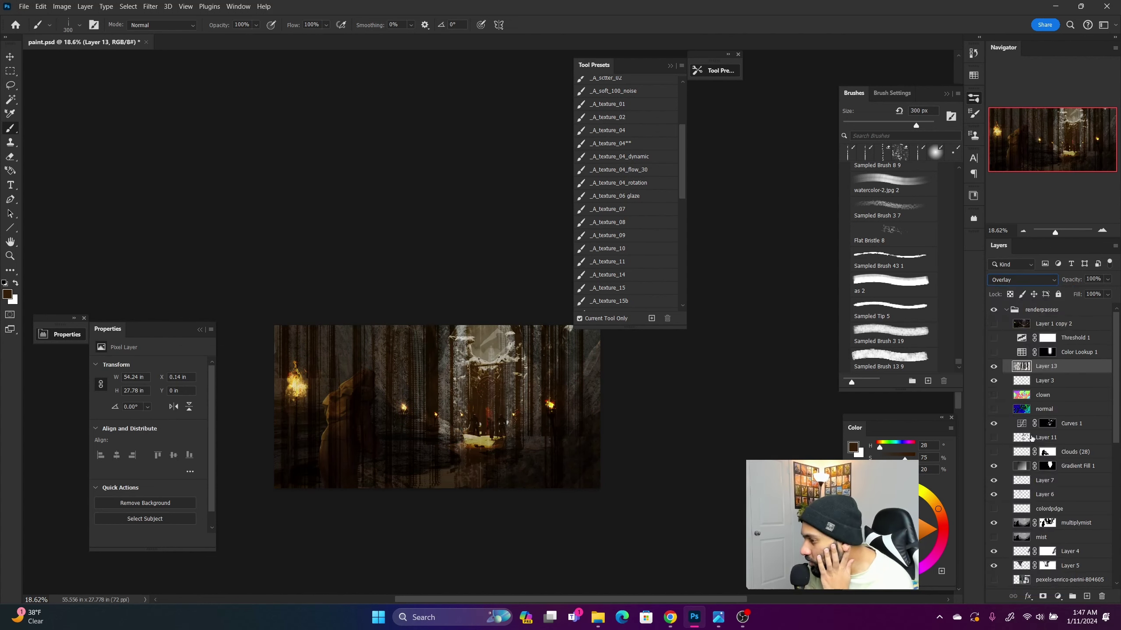
pyautogui.click(1108, 280)
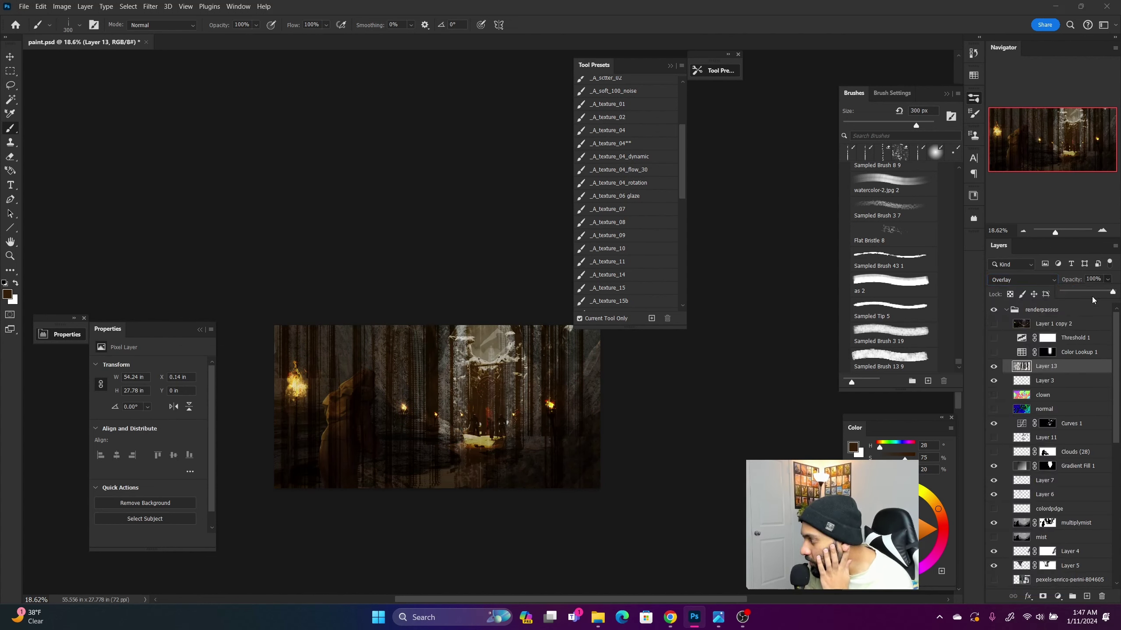
pyautogui.click(1064, 291)
pyautogui.moveTo(1069, 291); pyautogui.dragTo(1071, 291)
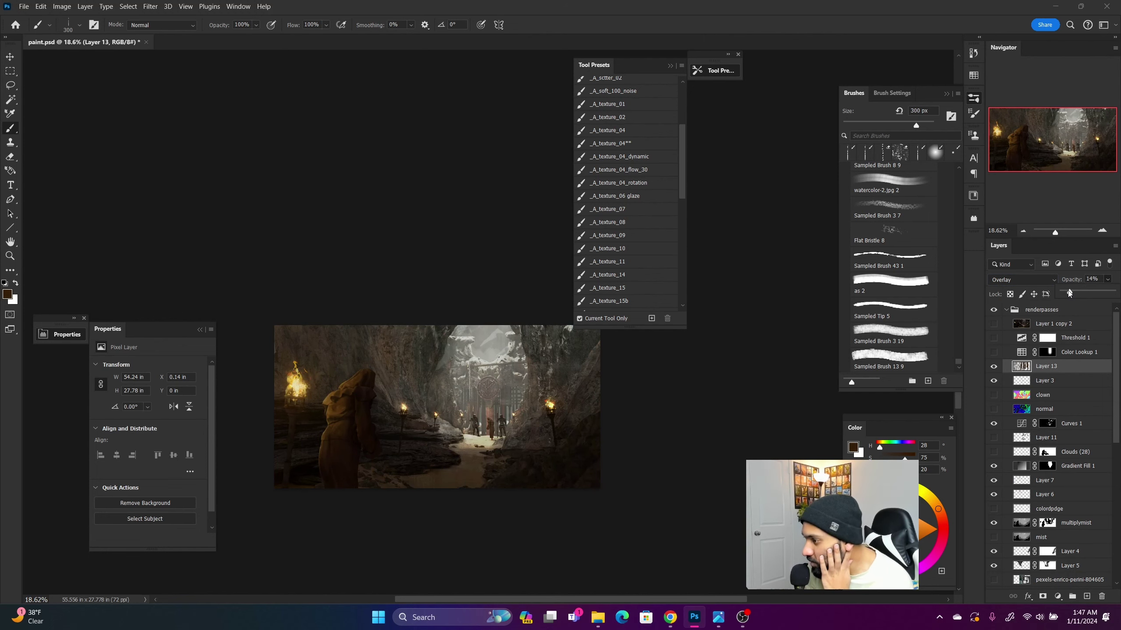
# - Duplicate the renderpasses group with all its layers, merge the duplicate into one layer, and compare it switched off and on
pyautogui.press('z')
pyautogui.moveTo(536, 424)
pyautogui.mouseDown()
pyautogui.moveTo(551, 409)
pyautogui.moveTo(541, 411)
pyautogui.mouseUp()
pyautogui.click(1073, 315)
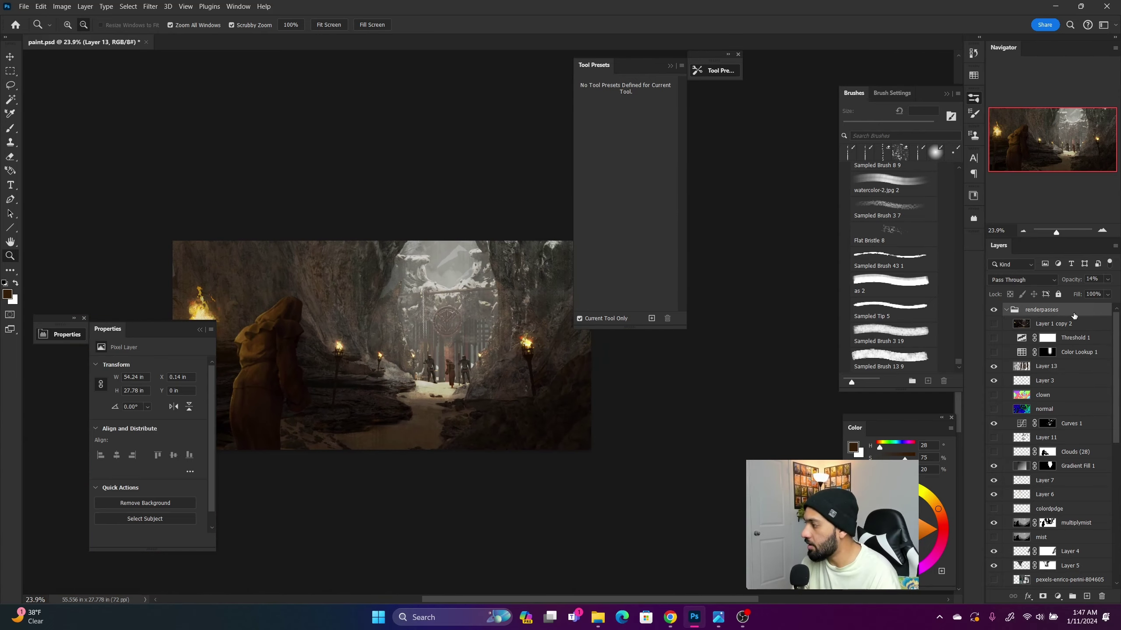
pyautogui.scroll(-10, 1063, 508)
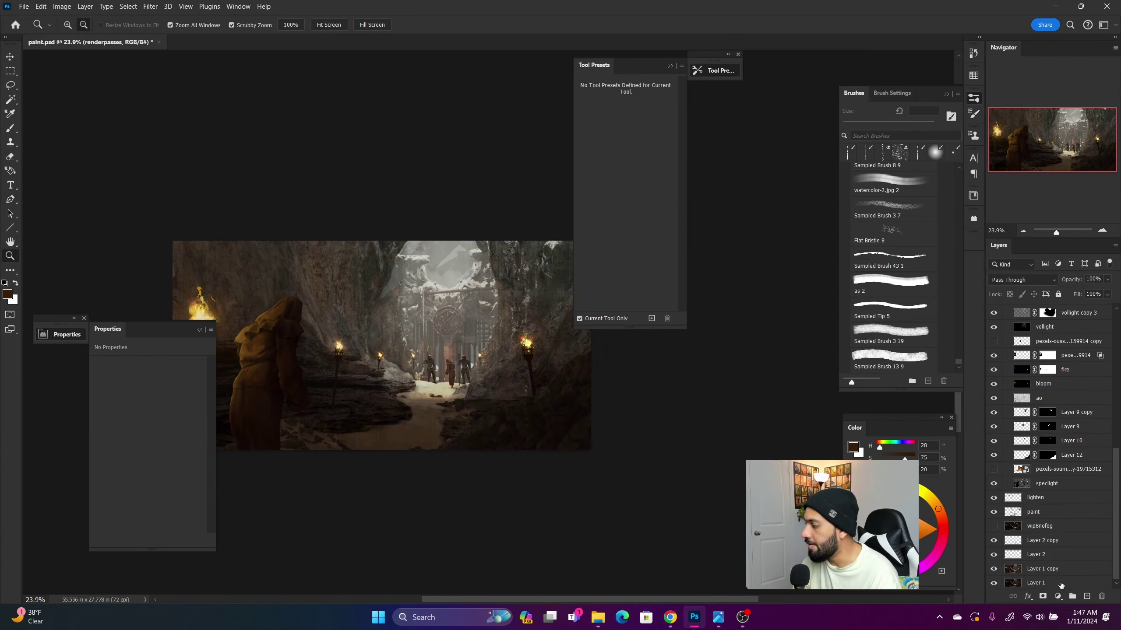
pyautogui.keyDown('shift'); pyautogui.click(1061, 583); pyautogui.keyUp('shift')
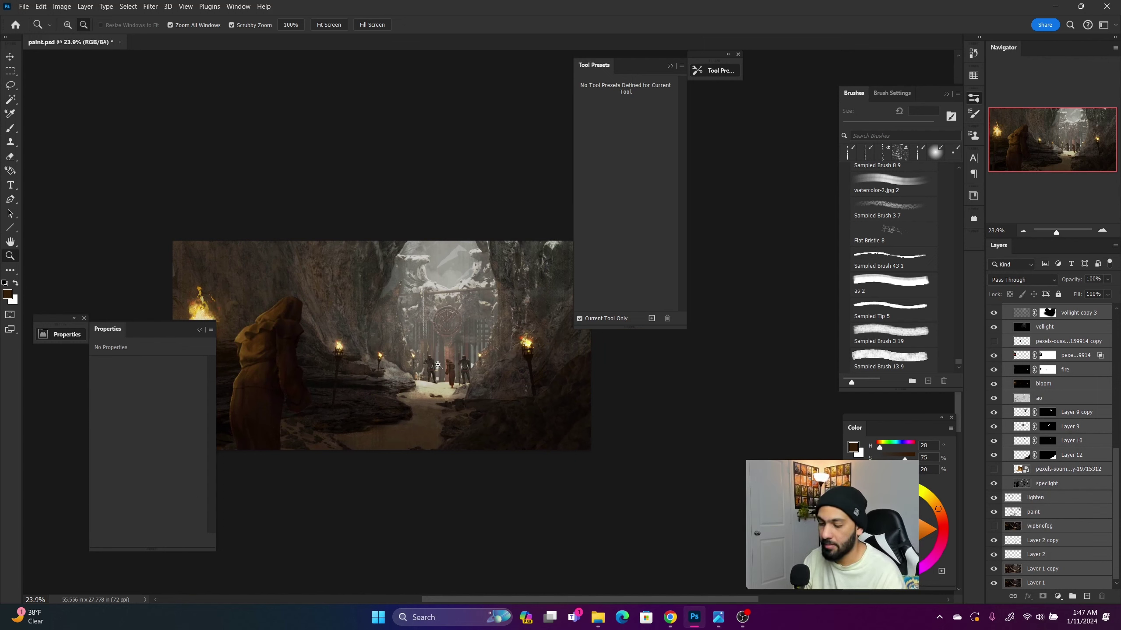
pyautogui.hotkey('ctrl', 'j')
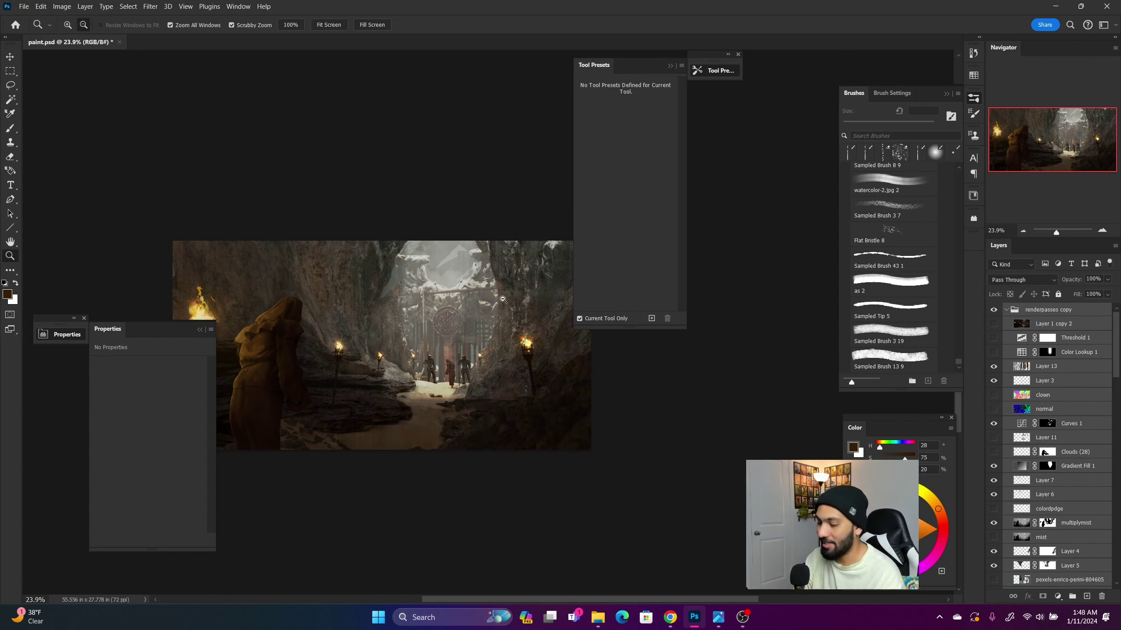
pyautogui.hotkey('ctrl', 'e')
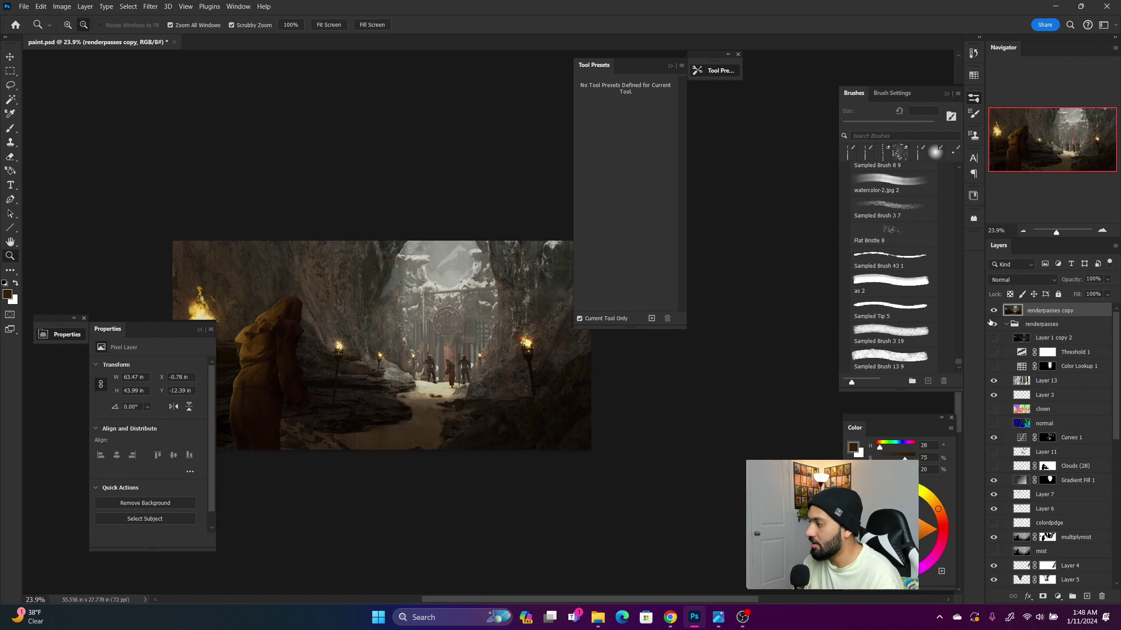
pyautogui.click(994, 311)
pyautogui.click(994, 312)
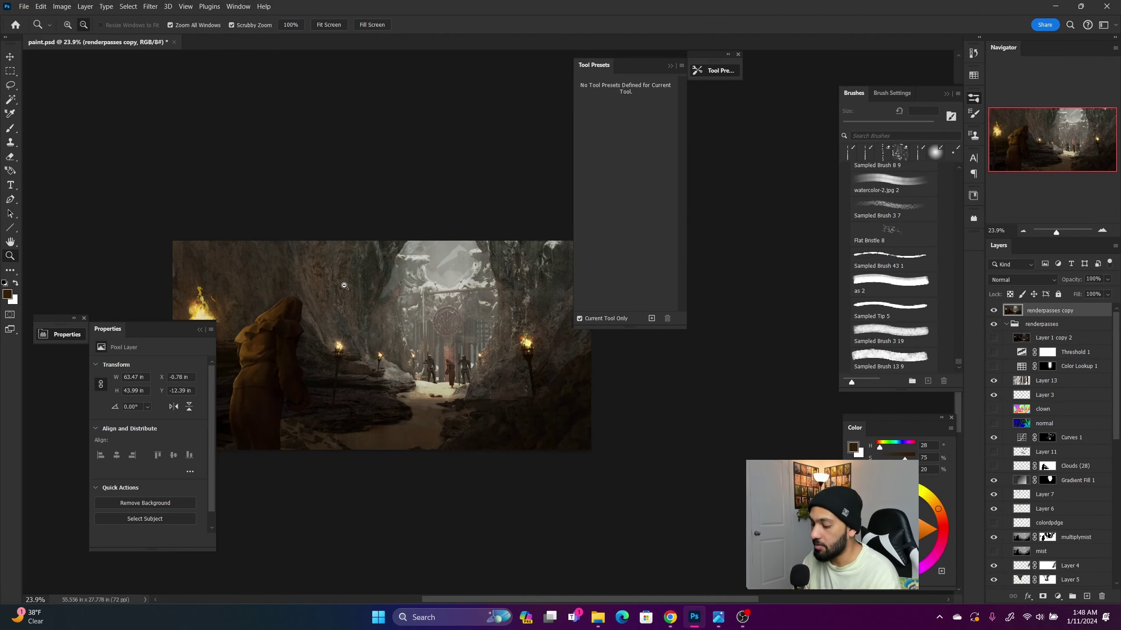
# - Duplicate the merged layer, hide the one beneath, and apply a High Pass filter with a 3.8-pixel radius to the duplicate
pyautogui.hotkey('ctrl', 'j')
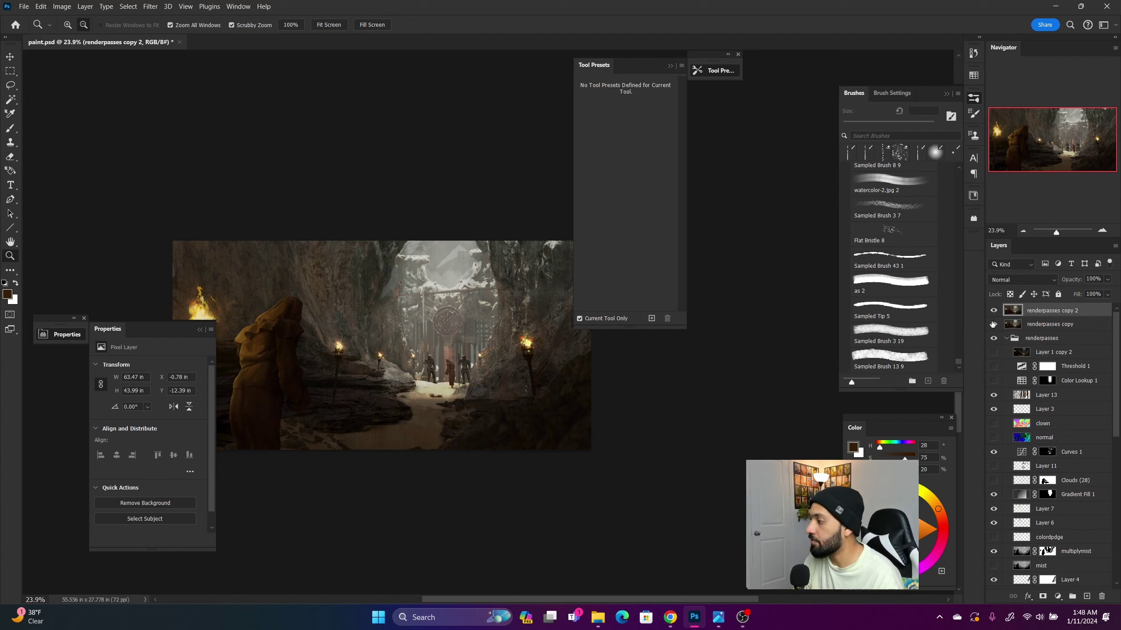
pyautogui.click(993, 324)
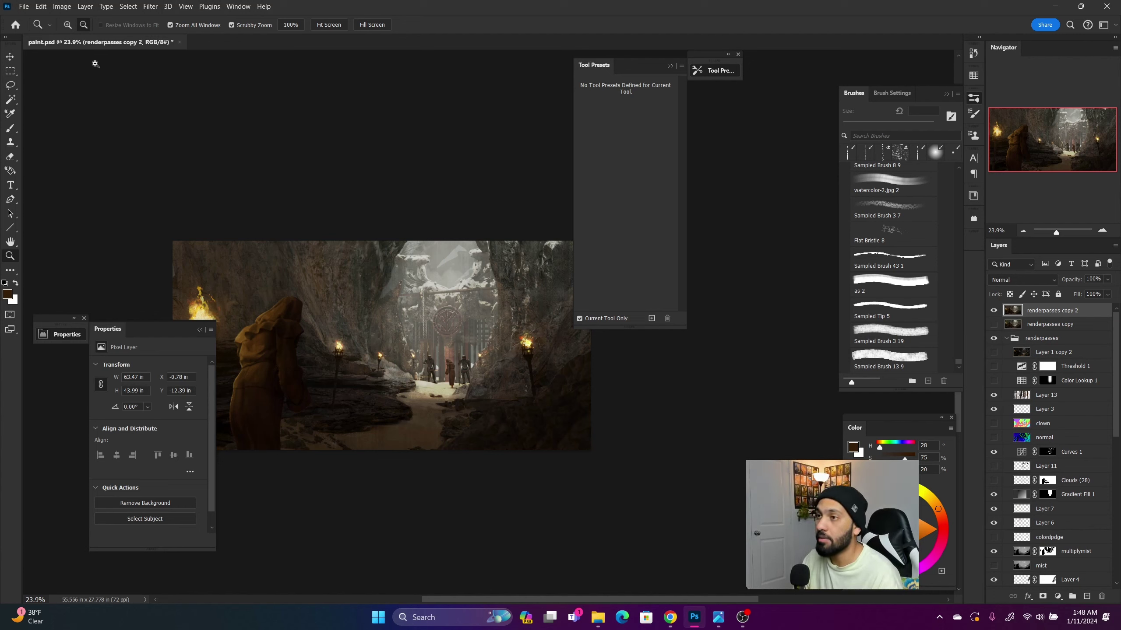
pyautogui.click(150, 7)
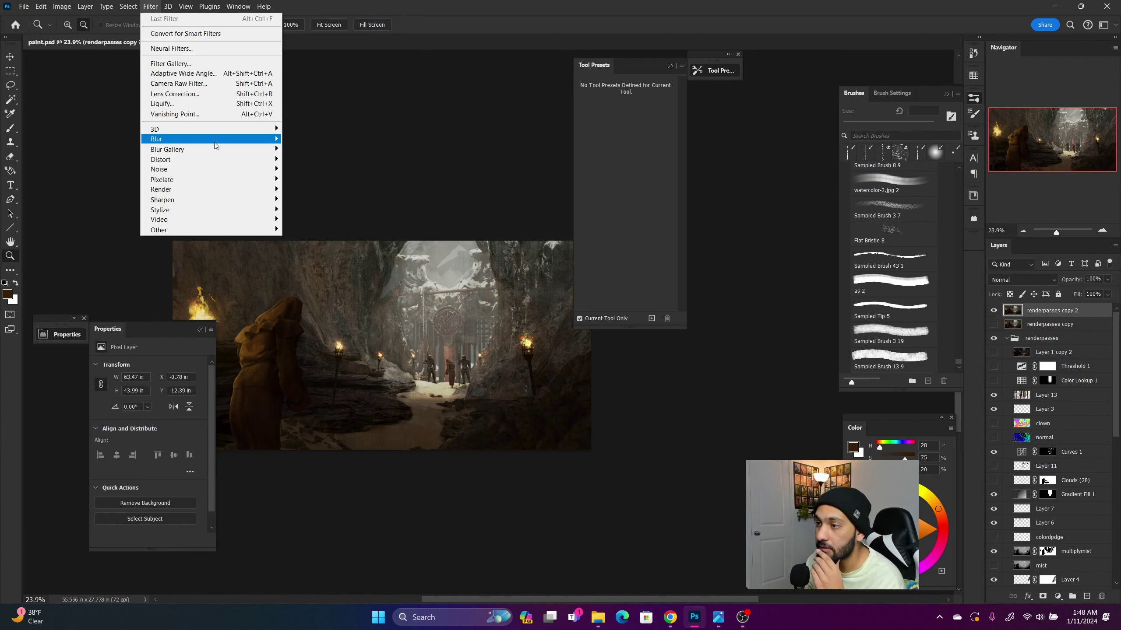
pyautogui.moveTo(216, 229)
pyautogui.click(282, 240)
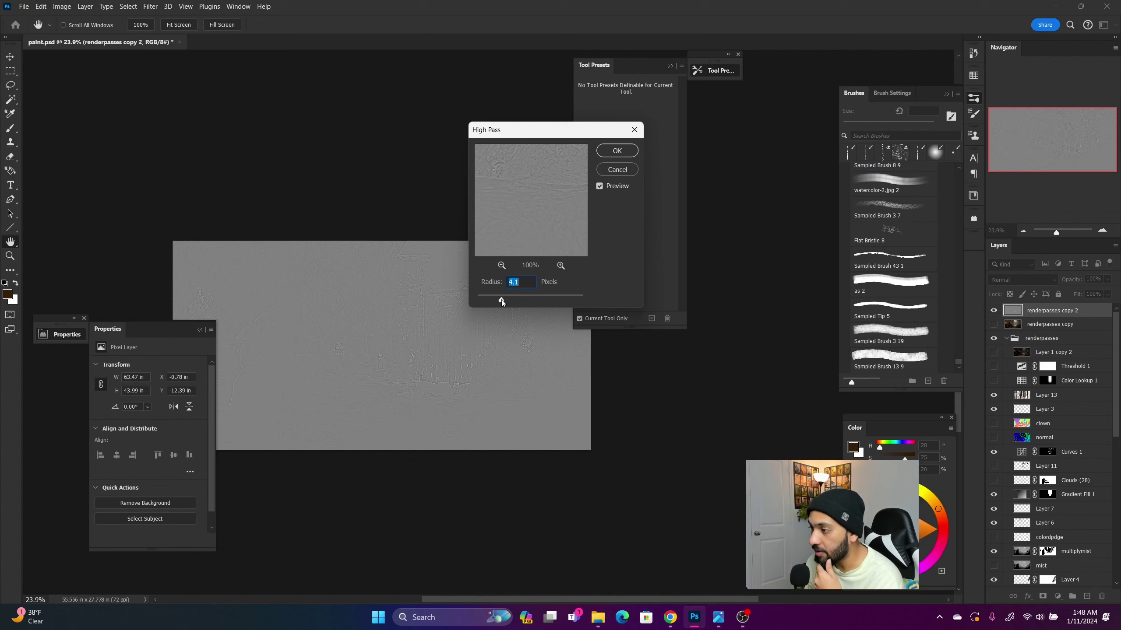
pyautogui.moveTo(500, 300)
pyautogui.mouseDown()
pyautogui.moveTo(511, 301)
pyautogui.moveTo(499, 301)
pyautogui.mouseUp()
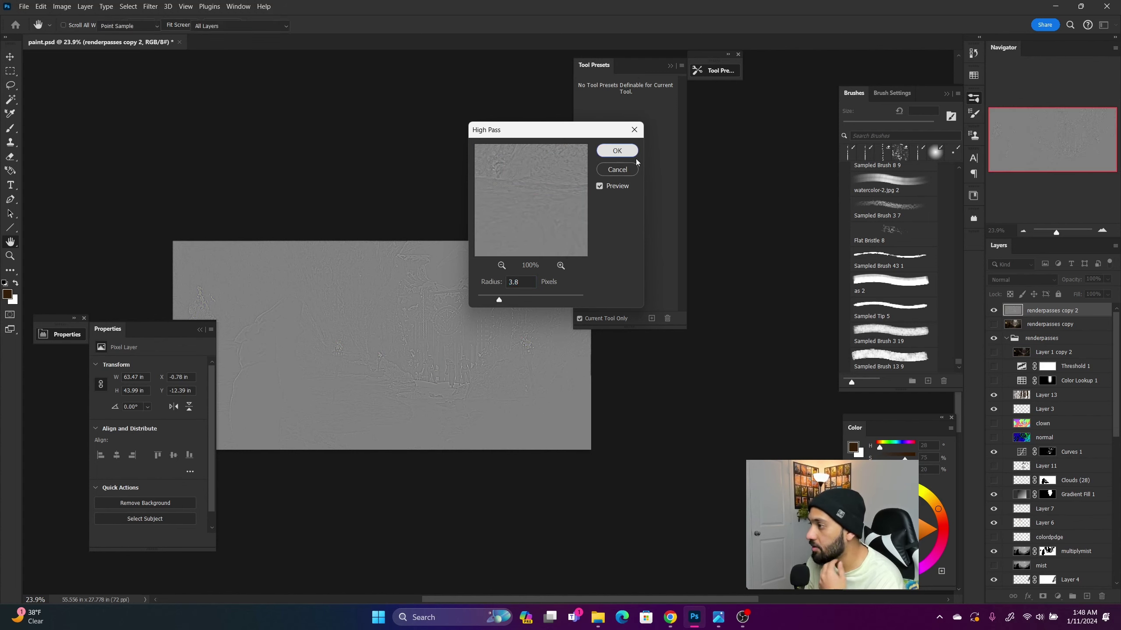
pyautogui.click(617, 150)
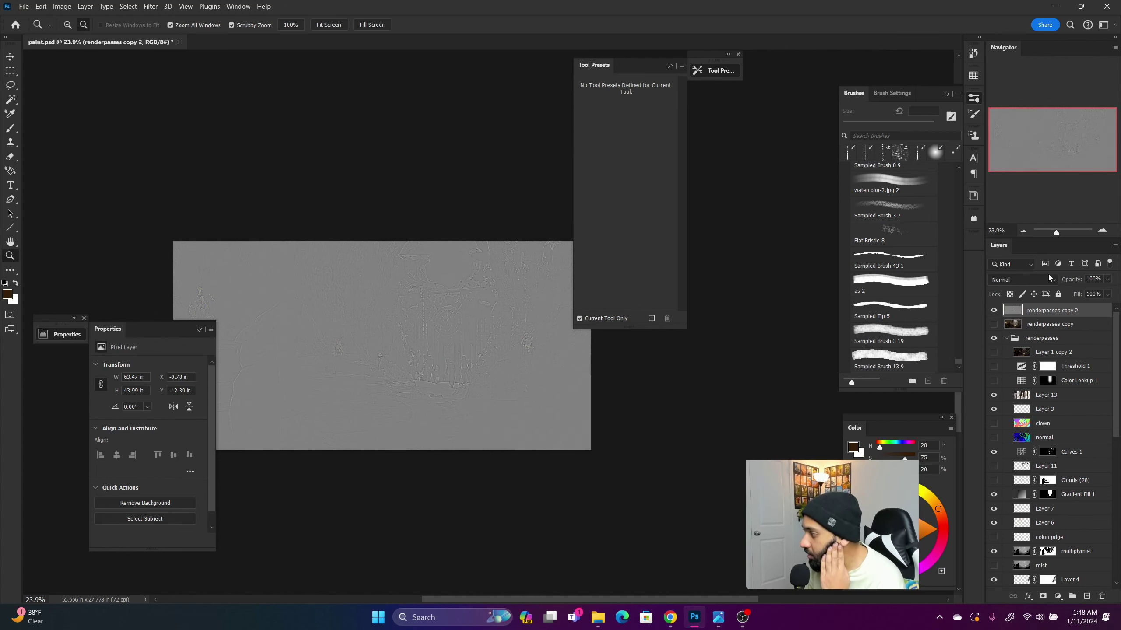
# - Set the High Pass layer to Overlay blending at 55% opacity and merge it with renderpasses copy
pyautogui.click(1048, 277)
pyautogui.click(1014, 381)
pyautogui.click(1107, 279)
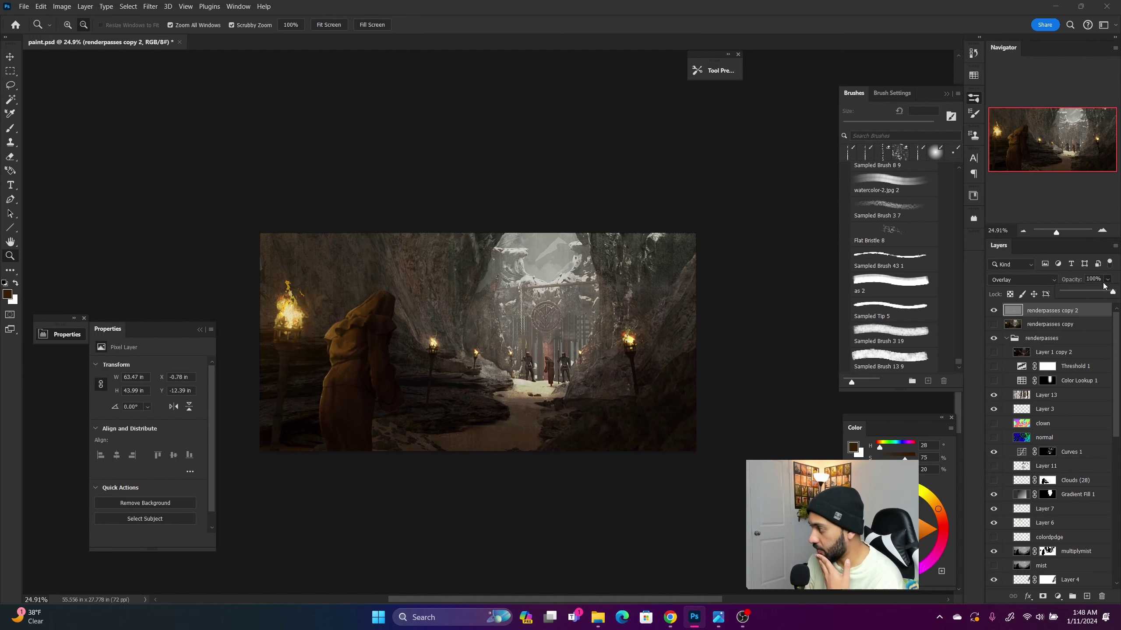
pyautogui.moveTo(615, 315)
pyautogui.mouseDown()
pyautogui.moveTo(623, 317)
pyautogui.moveTo(613, 322)
pyautogui.mouseUp()
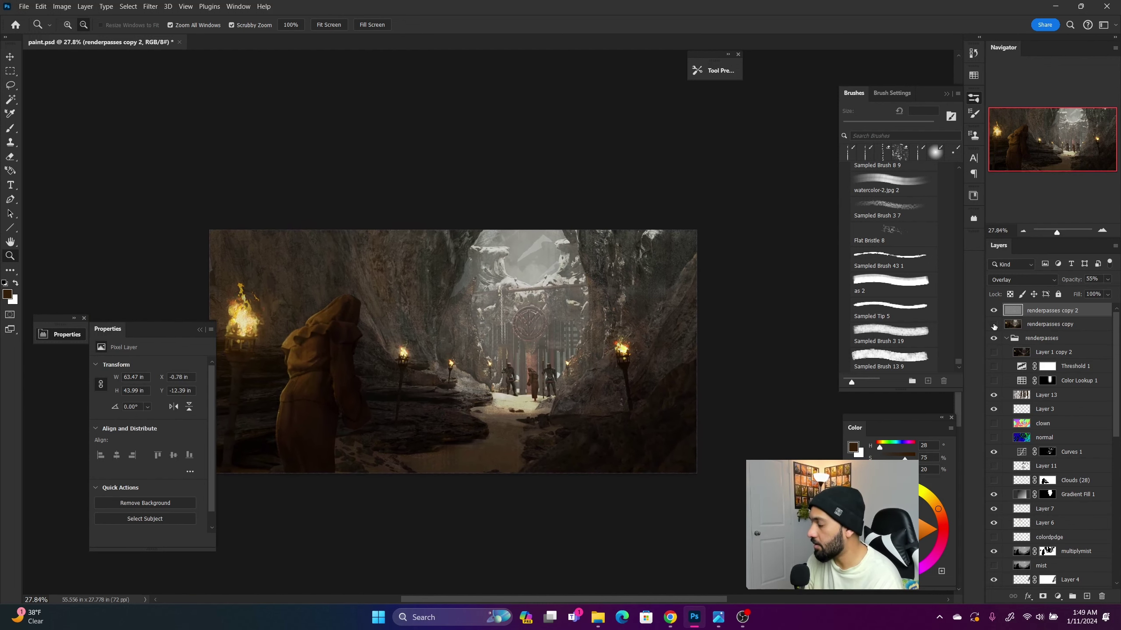
pyautogui.keyDown('shift'); pyautogui.click(1052, 325); pyautogui.keyUp('shift')
pyautogui.hotkey('ctrl', 'e')
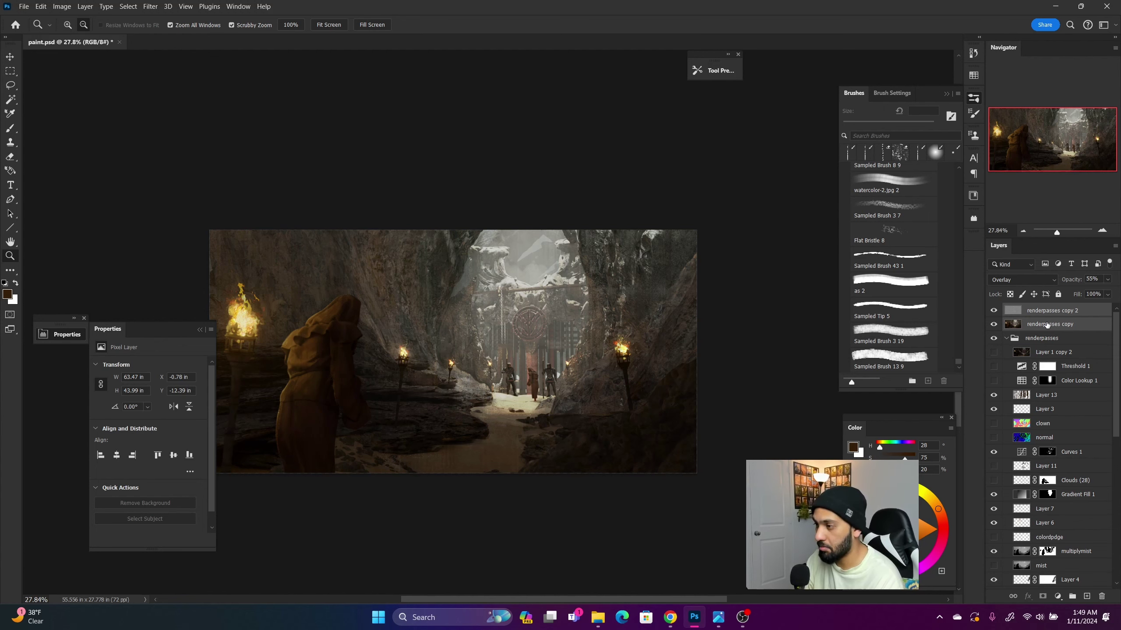
pyautogui.scroll(5, 565, 331)
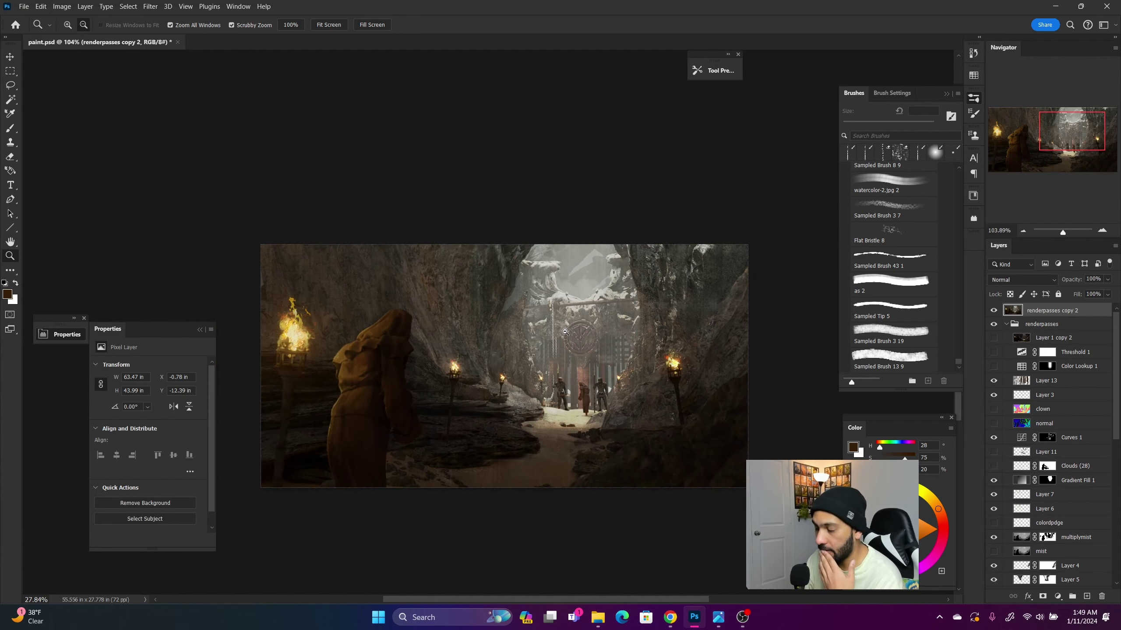
# - Duplicate the sharpened layer and apply Motion Blur at a -33° angle and 9-pixel distance
pyautogui.hotkey('ctrl', 'j')
pyautogui.click(150, 6)
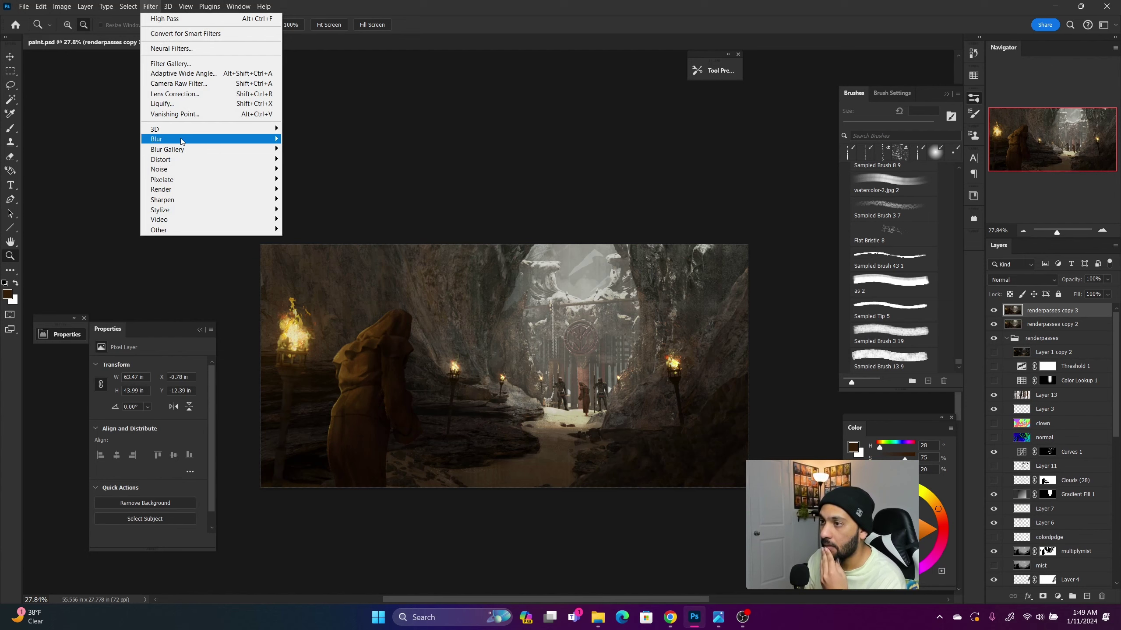
pyautogui.moveTo(181, 142)
pyautogui.click(322, 201)
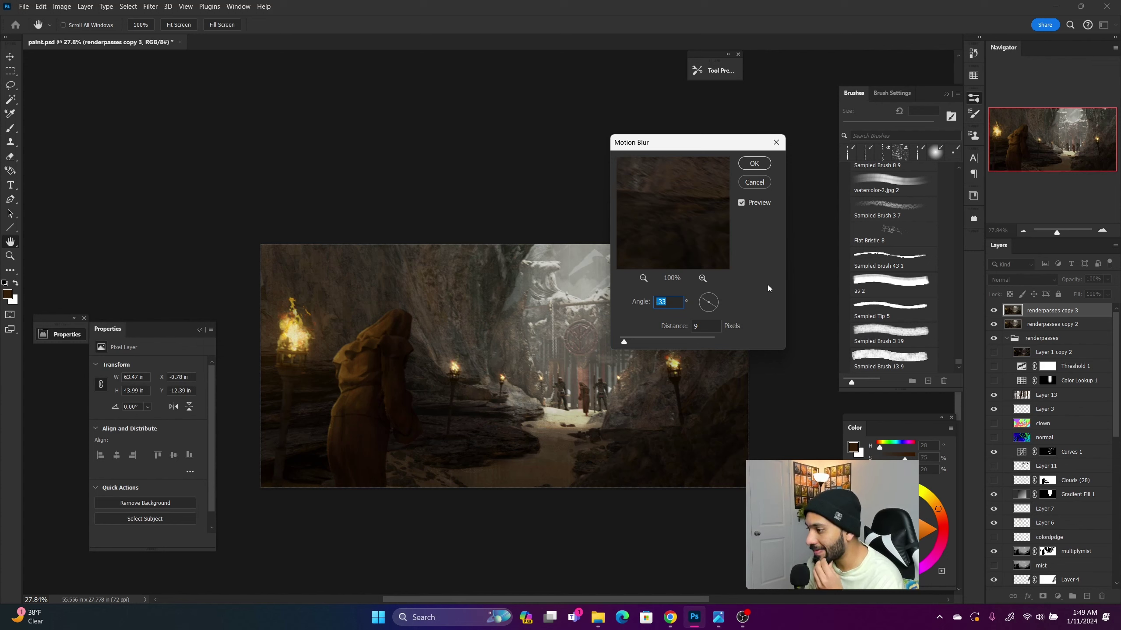
pyautogui.click(755, 166)
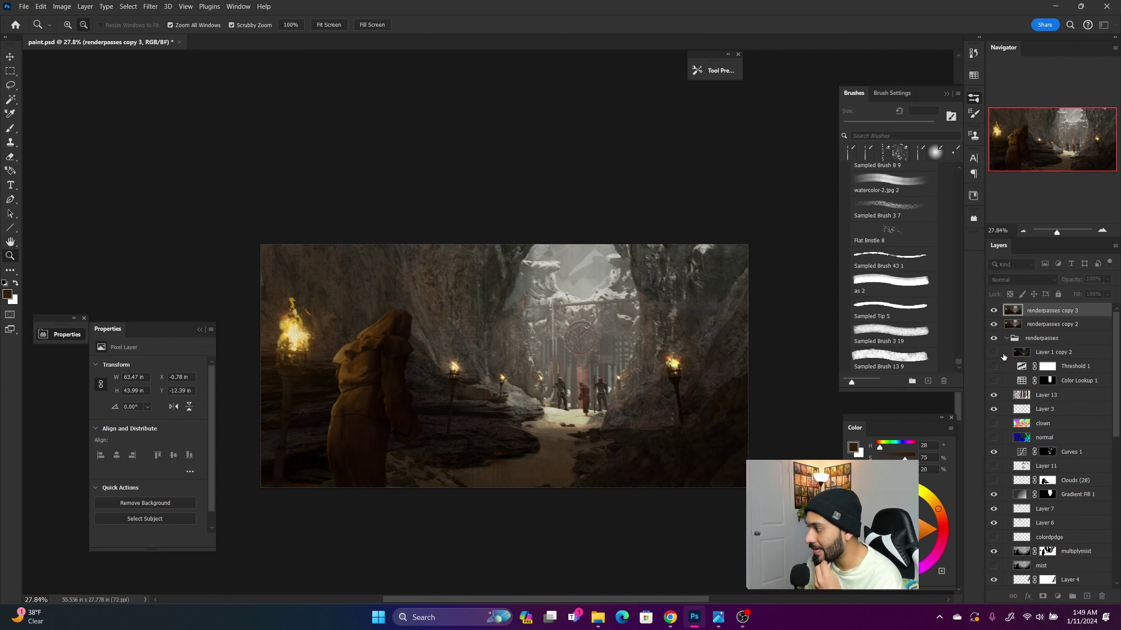
# - Add a layer mask to the blurred copy and mask out the central gate area in black with an enlarged soft round brush
pyautogui.click(1043, 596)
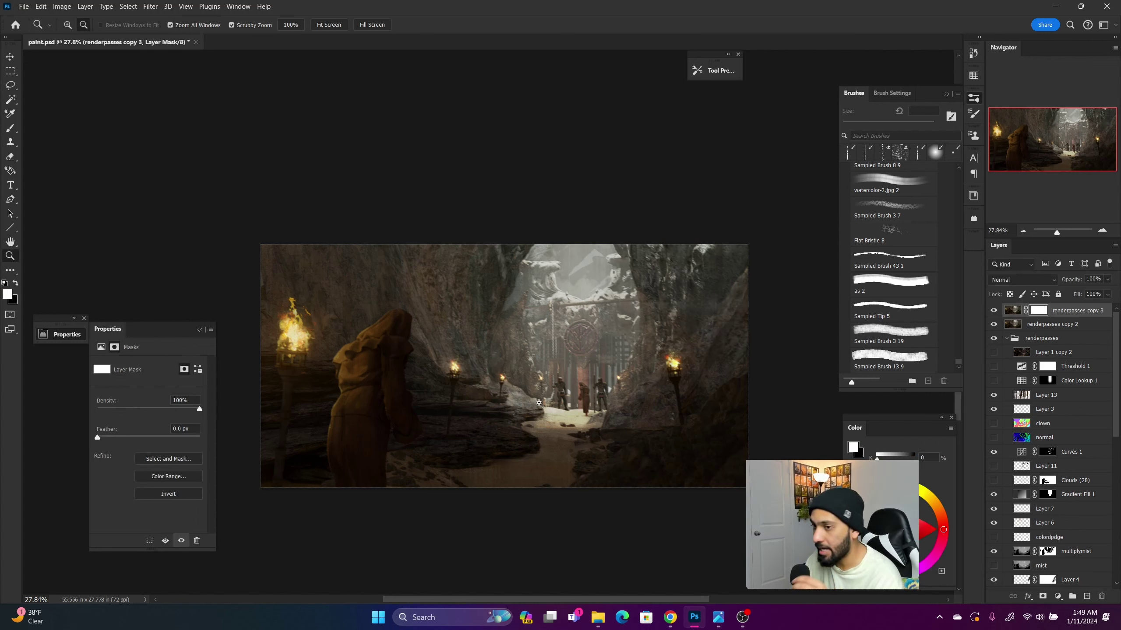
pyautogui.press('b')
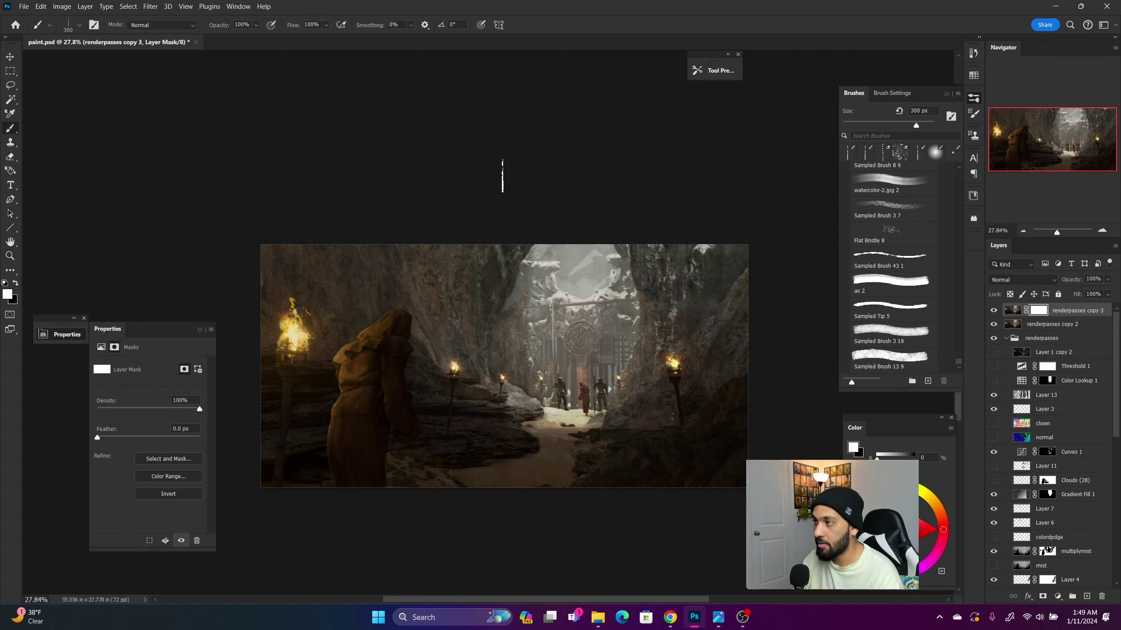
pyautogui.click(933, 152)
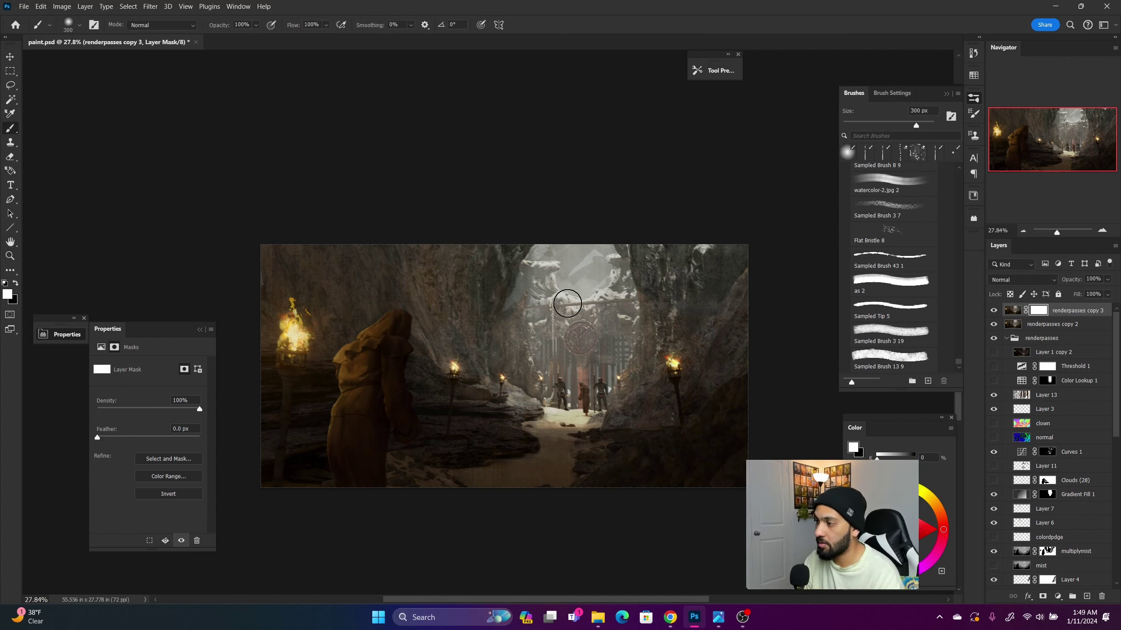
pyautogui.press('x')
pyautogui.press(']')
pyautogui.press(']')
pyautogui.press(']')
pyautogui.press(']')
pyautogui.press(']')
pyautogui.press(']')
pyautogui.press(']')
pyautogui.press(']')
pyautogui.press(']')
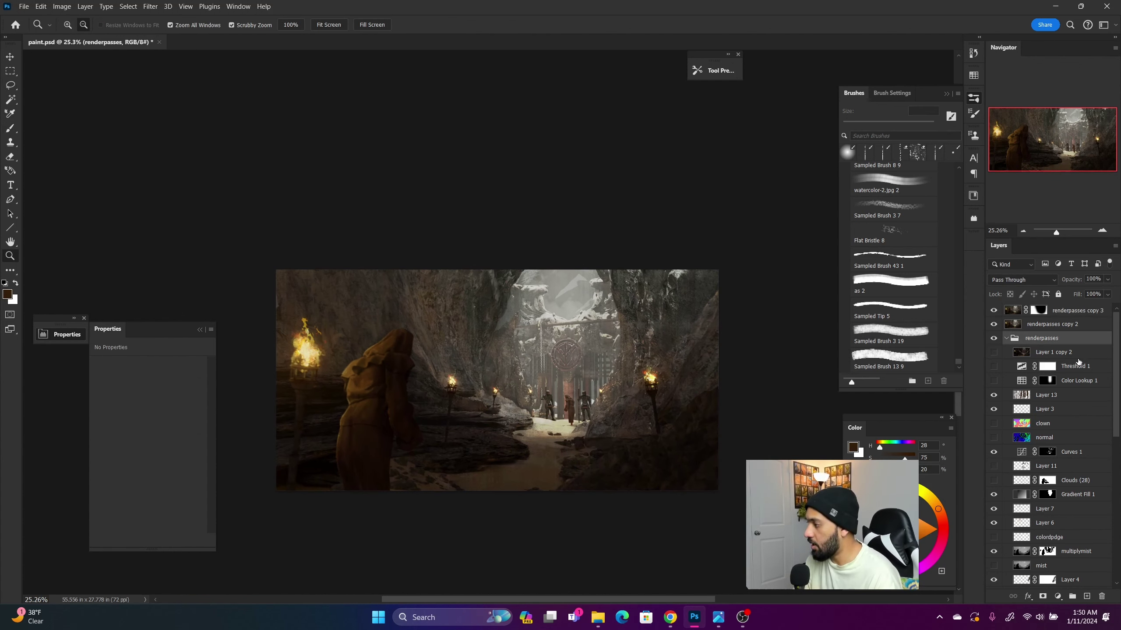
# - Move Layer 1 copy 2 out of the renderpasses group to the top of the layer stack and make it visible
pyautogui.click(1076, 358)
pyautogui.moveTo(1076, 358); pyautogui.dragTo(1088, 308)
pyautogui.click(994, 310)
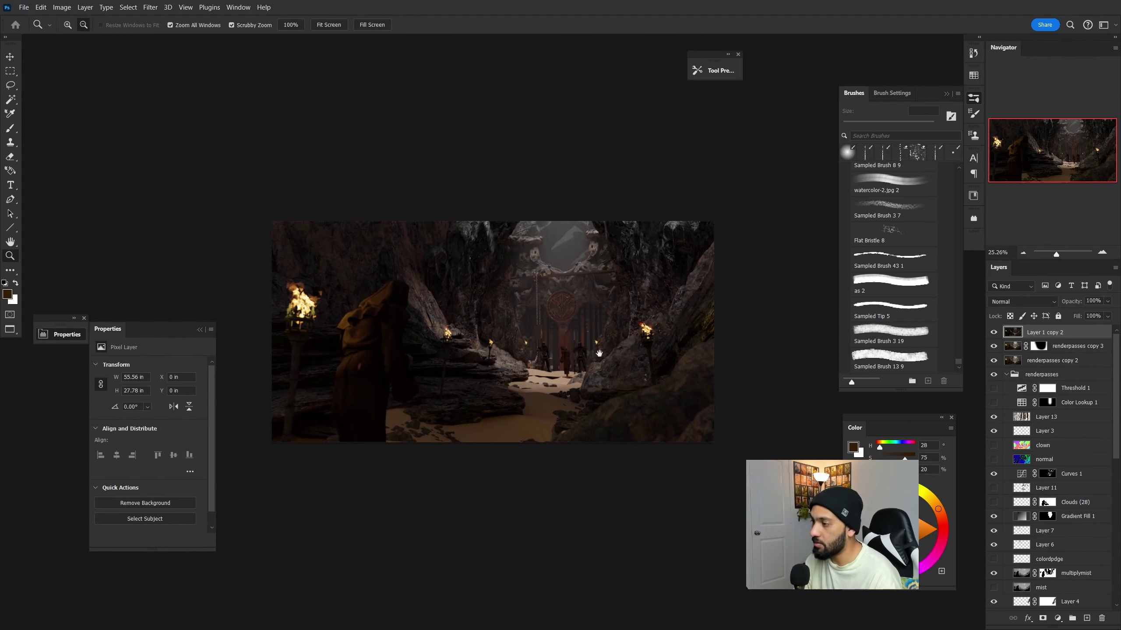
# - Compare the original render with the finished painting by repeatedly hiding and showing Layer 1 copy 2, leaving it hidden
pyautogui.click(993, 333)
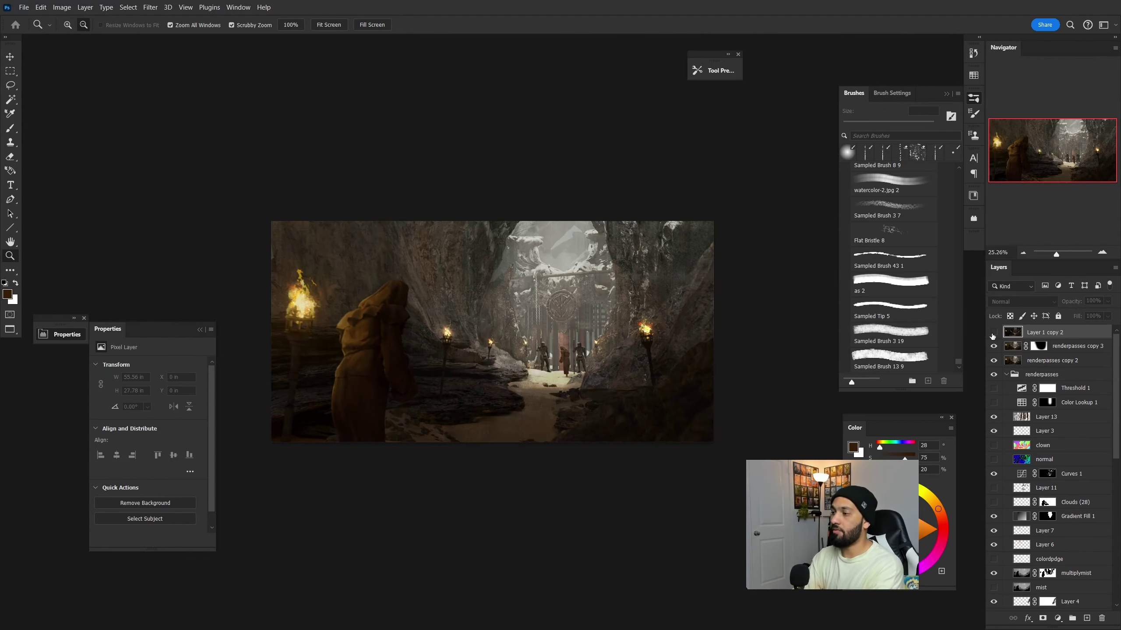
pyautogui.click(993, 334)
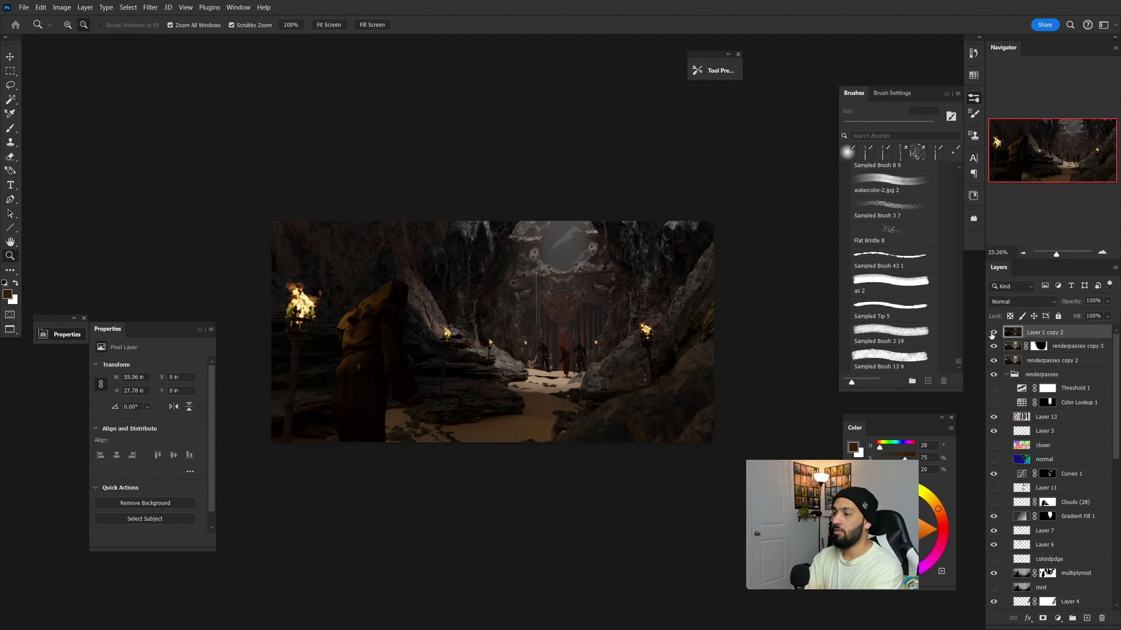
pyautogui.click(993, 334)
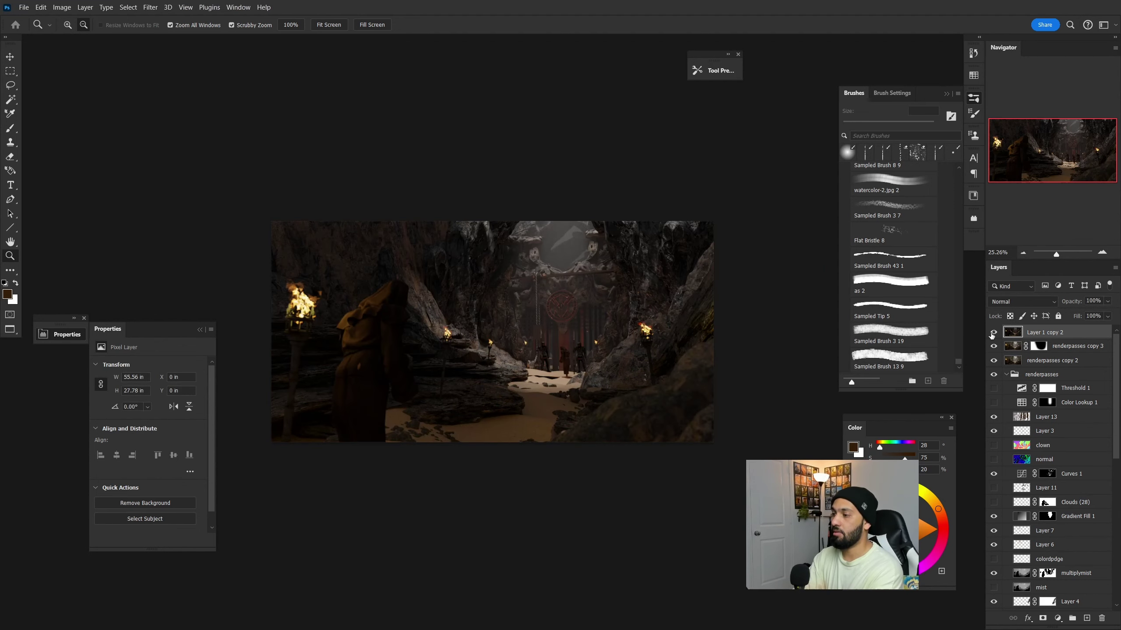
pyautogui.click(993, 334)
pyautogui.click(992, 334)
pyautogui.click(993, 333)
pyautogui.click(993, 334)
pyautogui.click(993, 334)
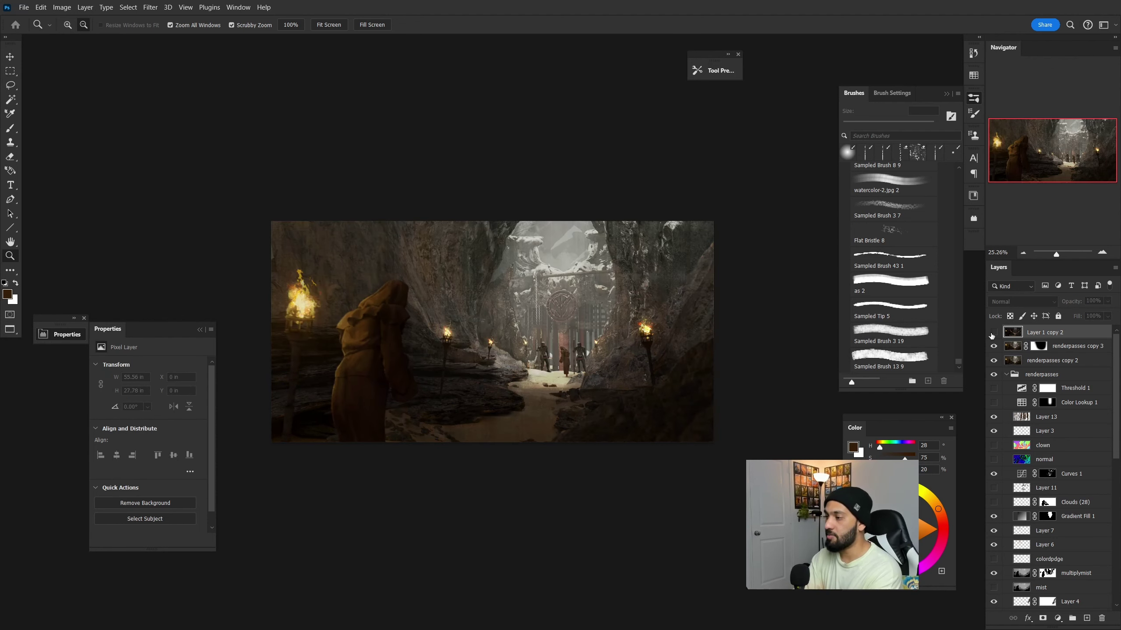
pyautogui.click(992, 333)
pyautogui.click(993, 334)
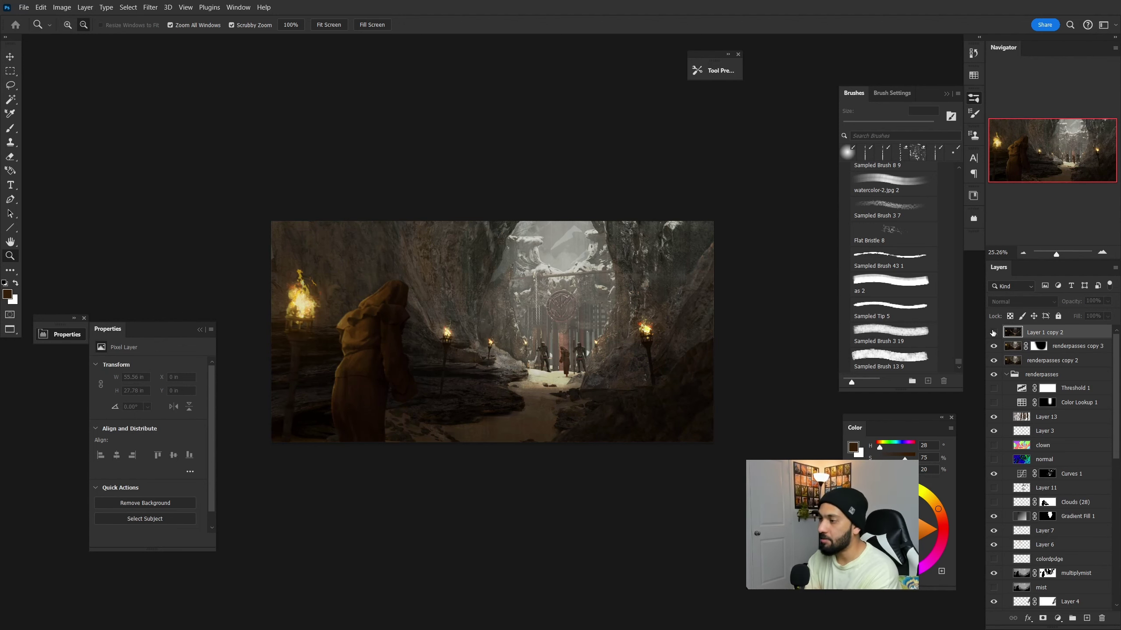
pyautogui.click(993, 336)
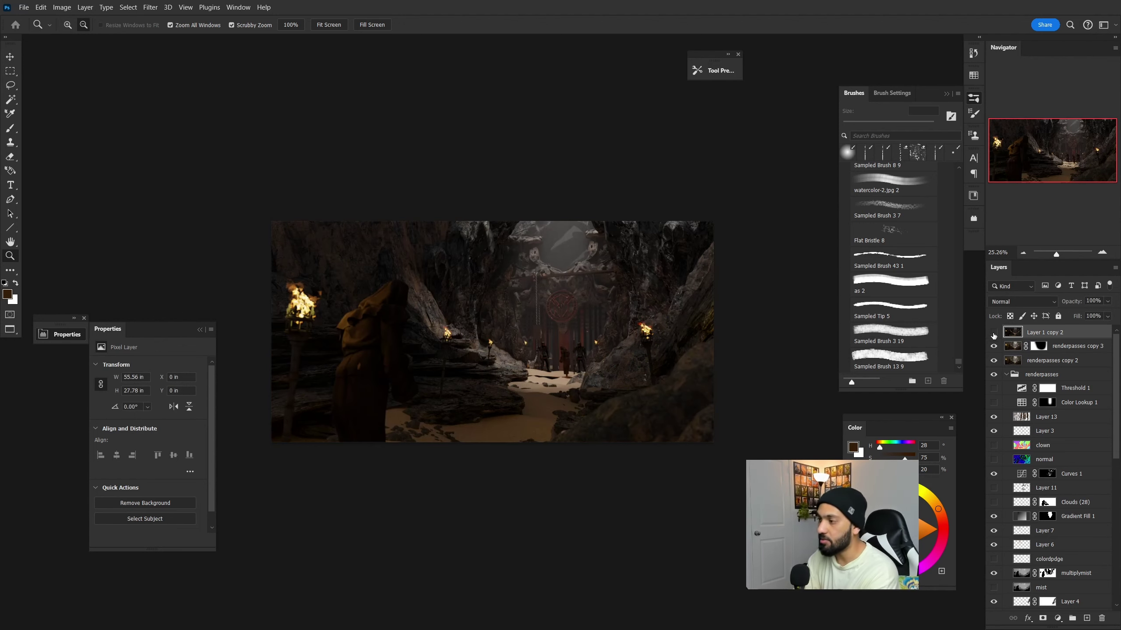
pyautogui.click(993, 335)
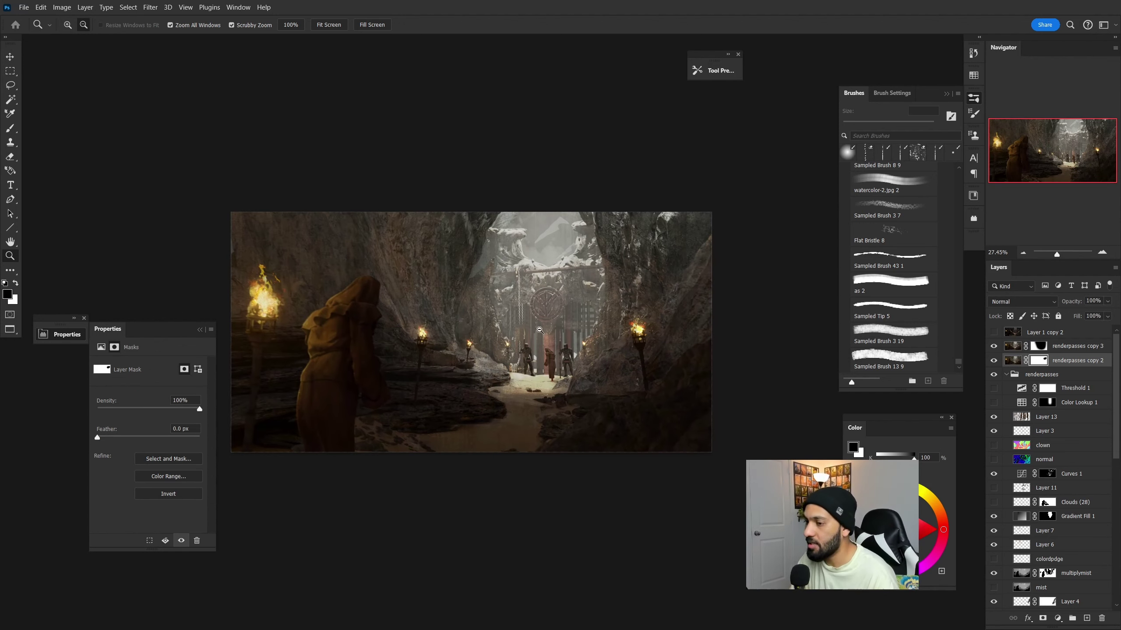
# - Examine the finished cave gate painting enlarged in full-screen view
pyautogui.click(539, 330)
pyautogui.press('f')
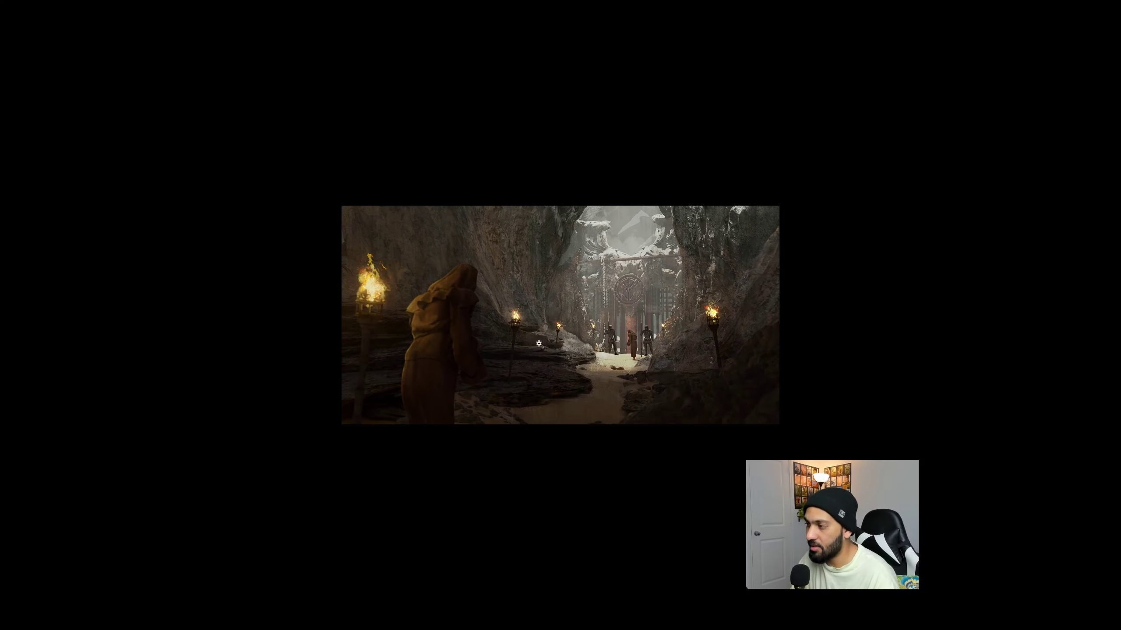
pyautogui.moveTo(580, 340); pyautogui.dragTo(606, 346)
pyautogui.scroll(-3, 614, 356)
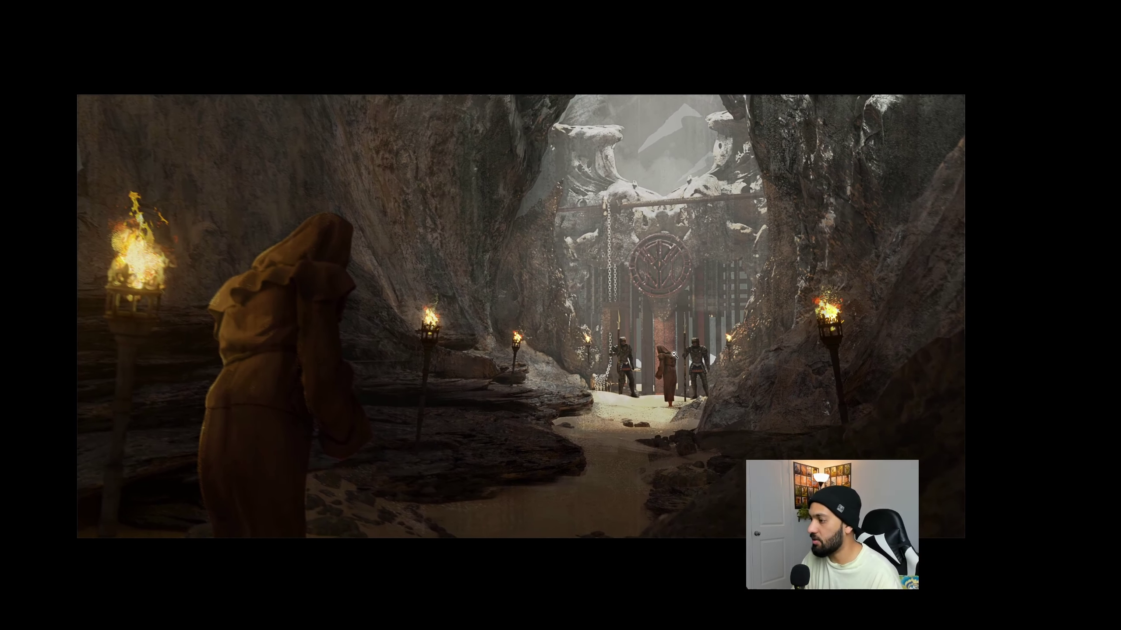